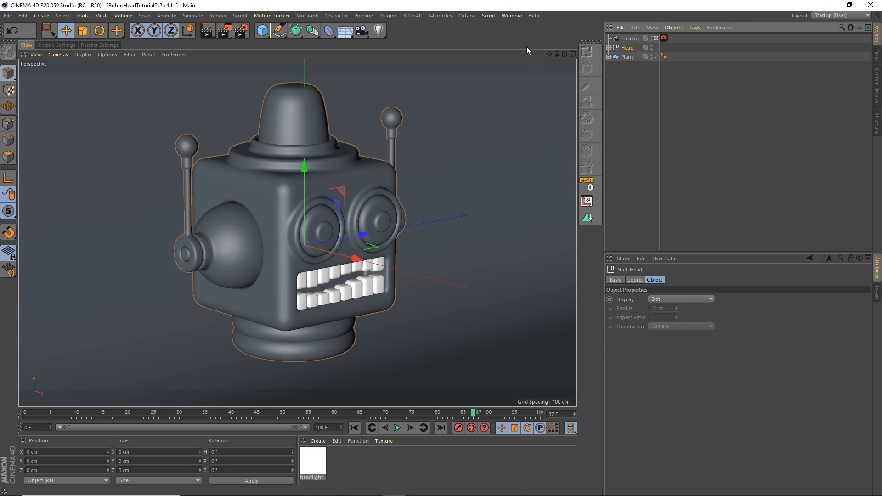
Step: Find the Reset PSR command by filtering the command list for "psr" and add it to the main toolbar
left_click(513, 17)
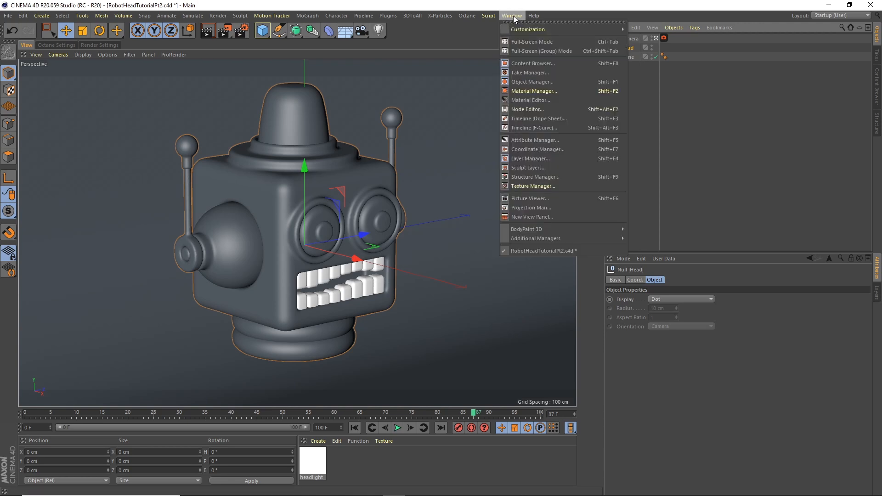
mouse_move(522, 28)
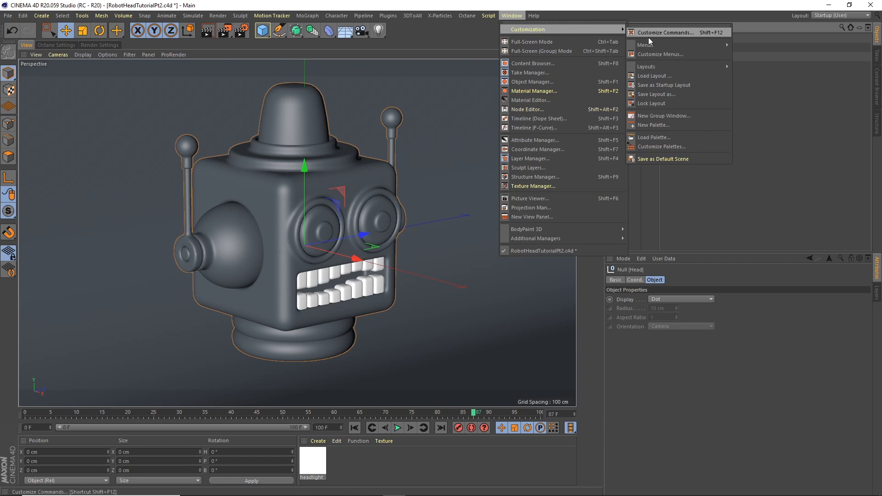
left_click(652, 145)
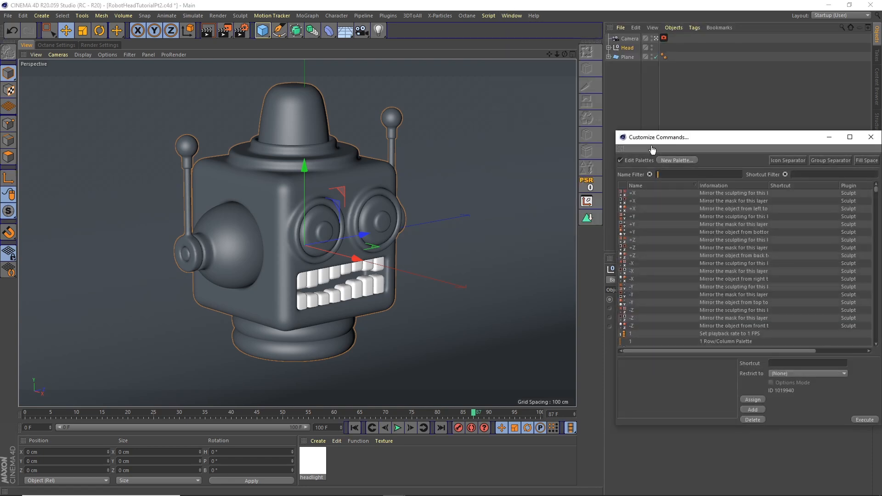
left_click(679, 173)
type("psr")
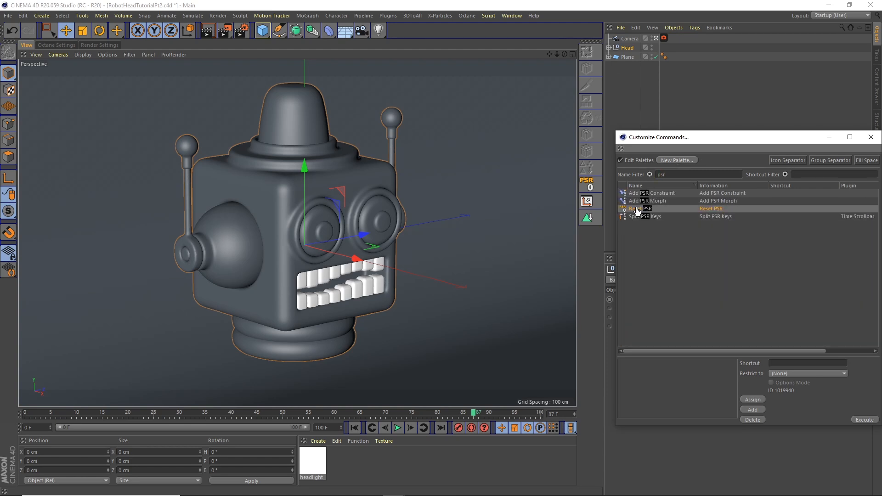
left_click_drag(640, 213, 608, 174)
left_click_drag(540, 224, 517, 30)
left_click(870, 137)
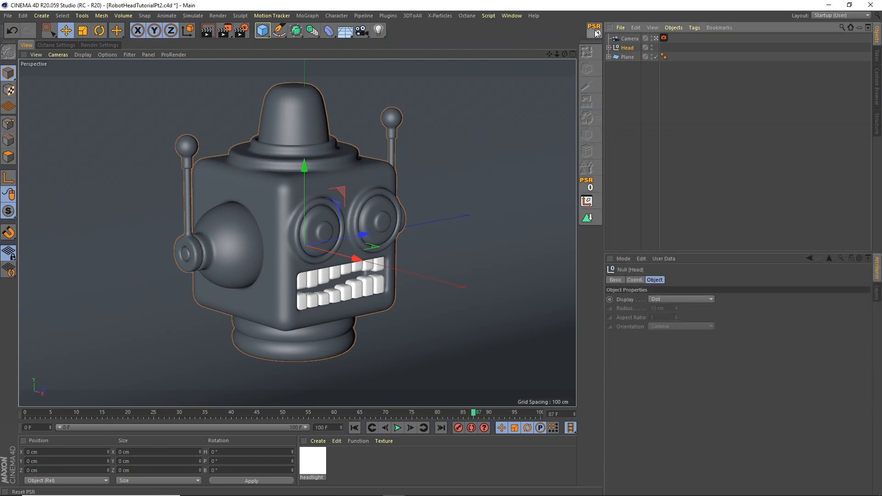
Step: Remove the extra Reset PSR command from the main toolbar and finish palette customization
left_click(511, 16)
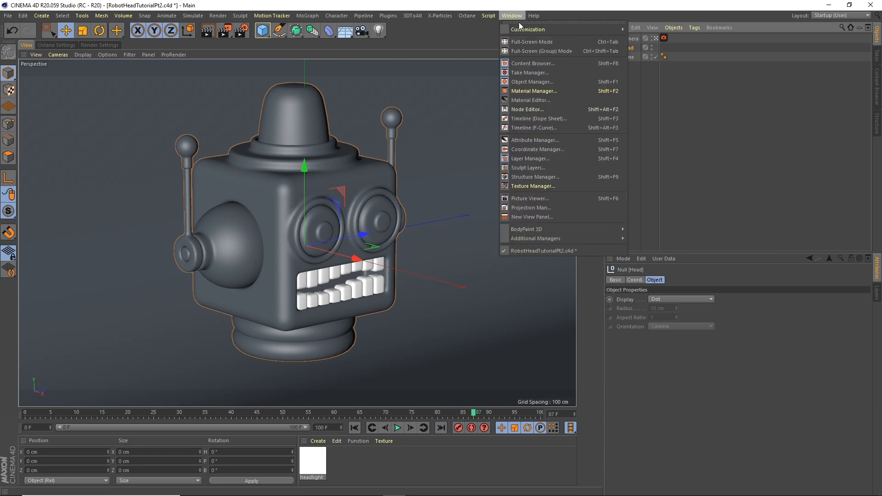
mouse_move(608, 28)
left_click(666, 146)
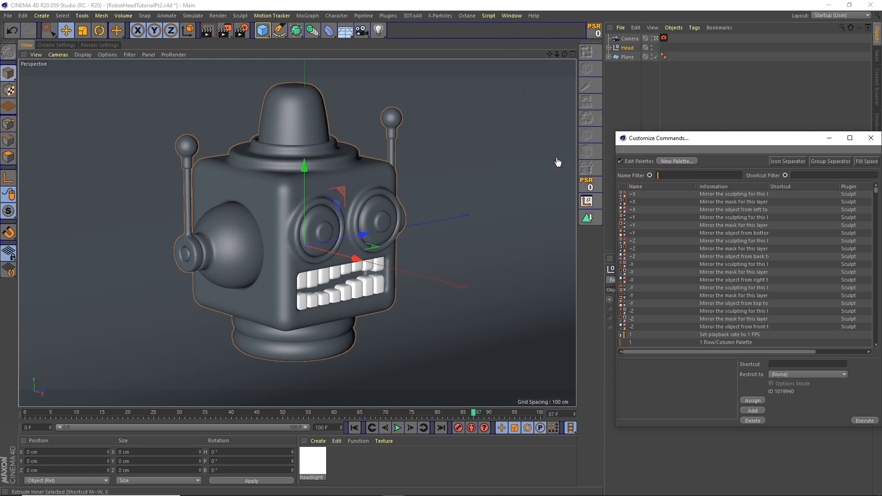
left_click(594, 32)
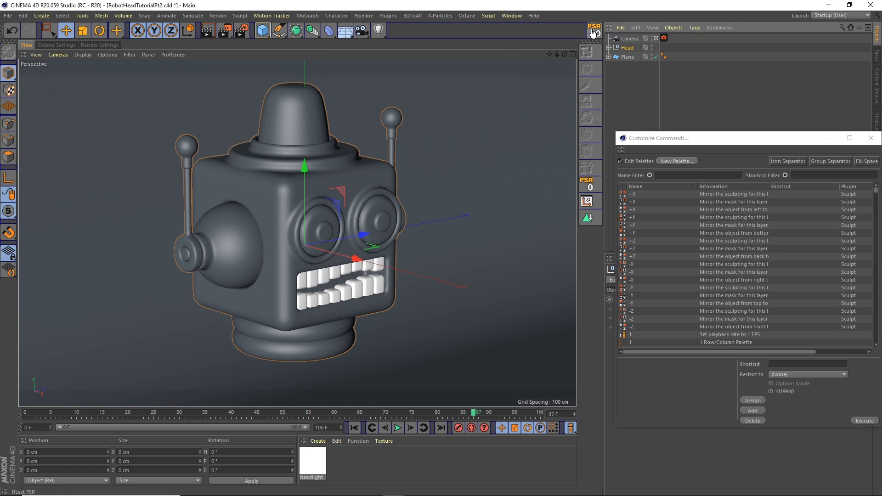
double_click(595, 33)
left_click(871, 138)
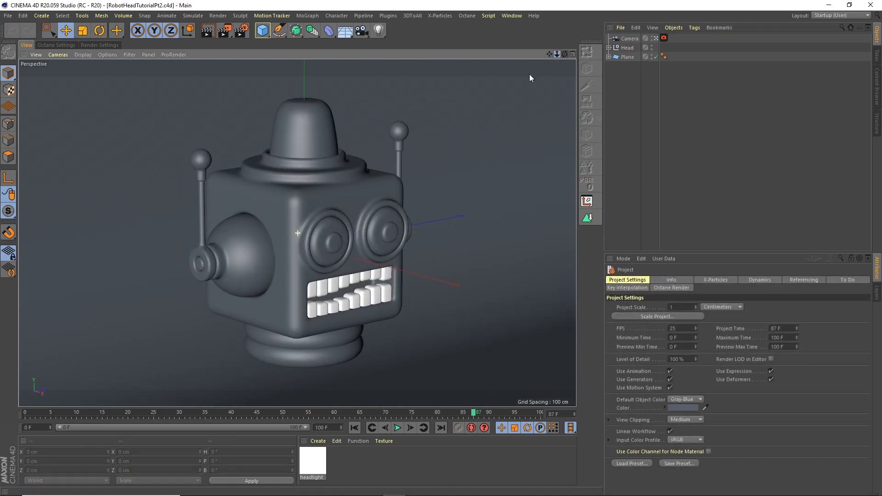
Step: Hide the Plane backdrop in both the viewport and the render
right_click_drag(529, 75, 346, 228, "alt")
middle_click_drag(346, 228, 354, 125, "alt")
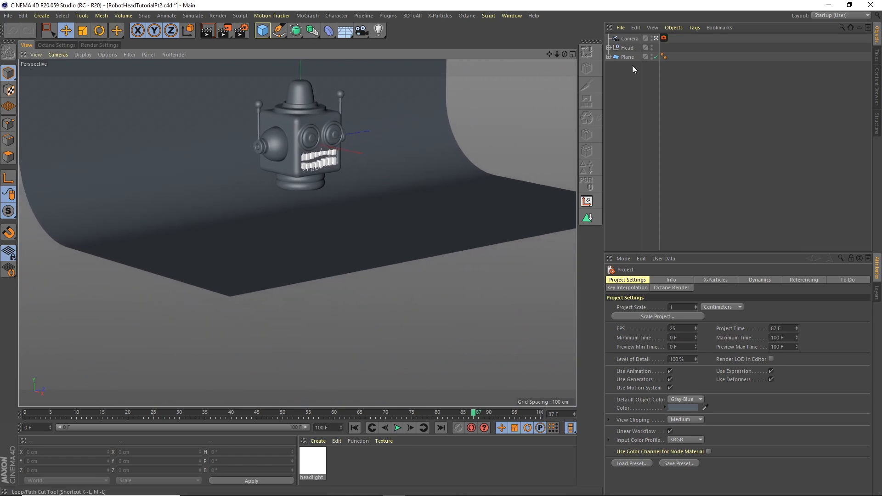
left_click(652, 55)
left_click(652, 54)
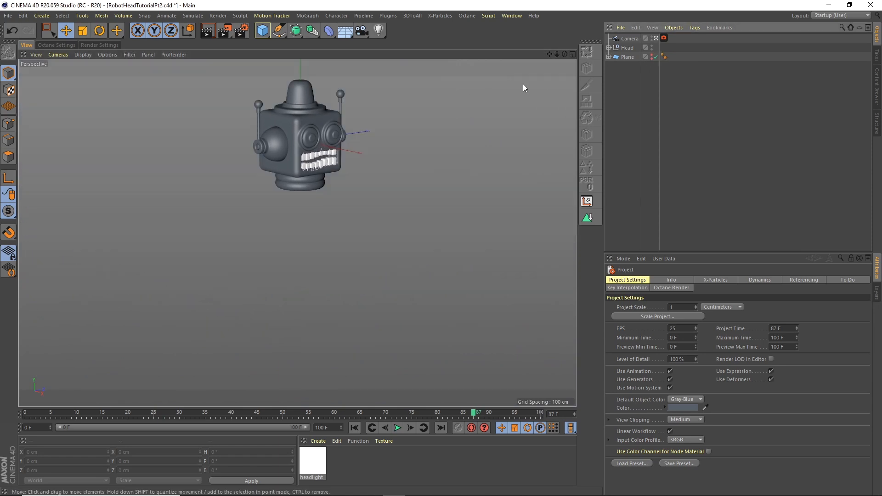
Step: Add a cube beneath the robot head at about Y -262 cm, sized 345 × 320 × 225 cm
left_click_drag(262, 31, 295, 43)
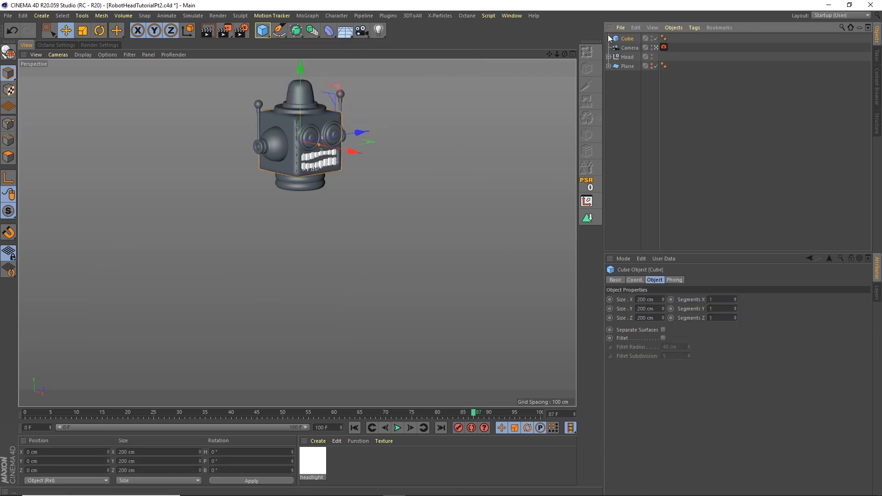
left_click_drag(303, 76, 293, 155)
left_click(646, 300)
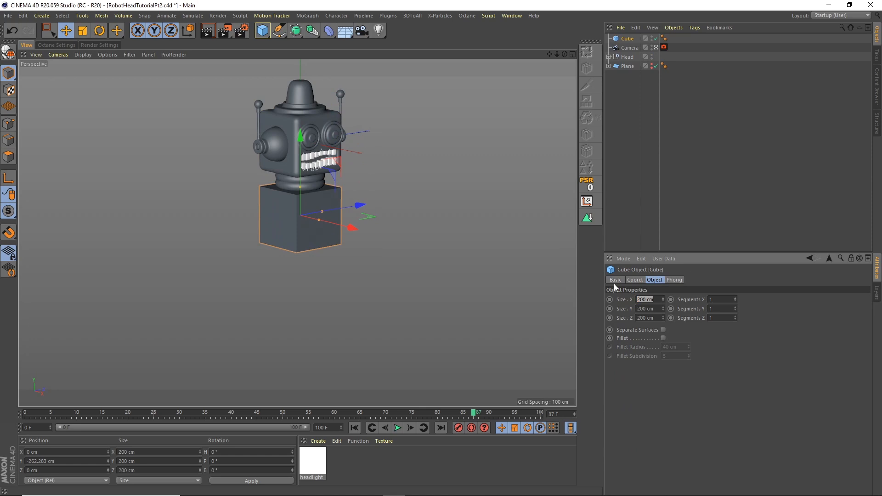
type("345")
key("Tab")
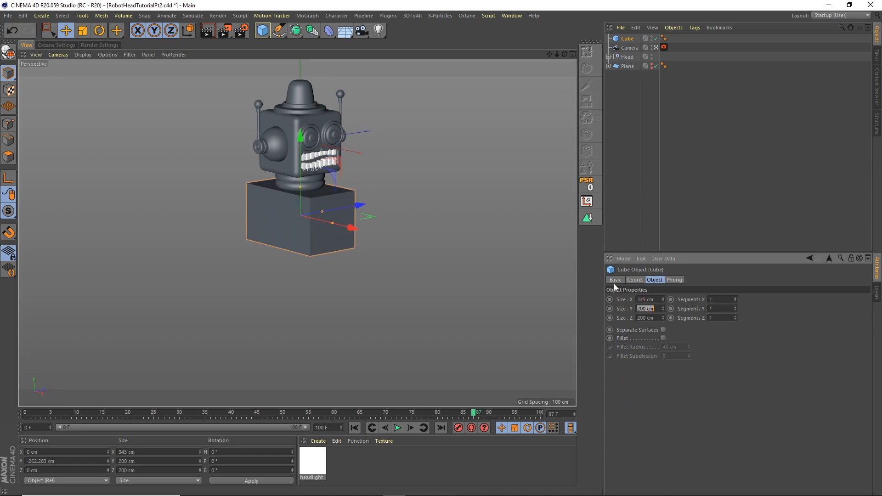
type("320")
key("Tab")
type("225")
key("Return")
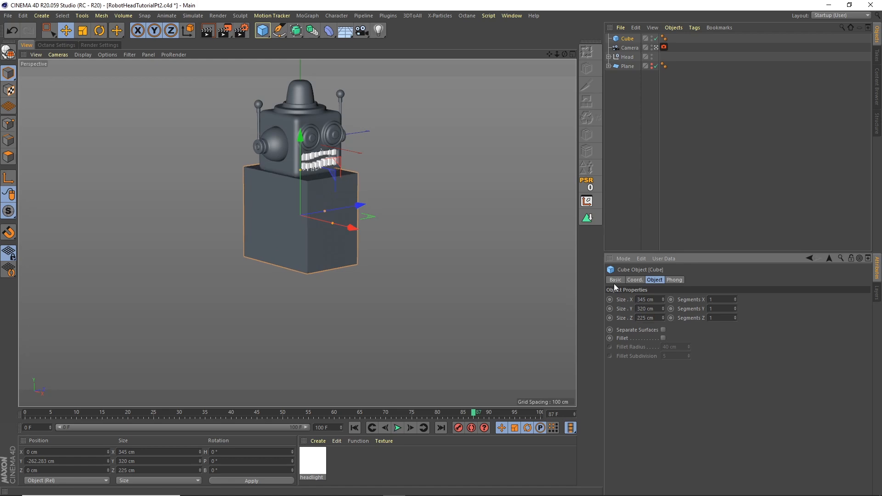
Step: Move the cube down to about Y -311 cm and set its heading rotation to 90°
left_click_drag(299, 131, 297, 144)
left_click(99, 29)
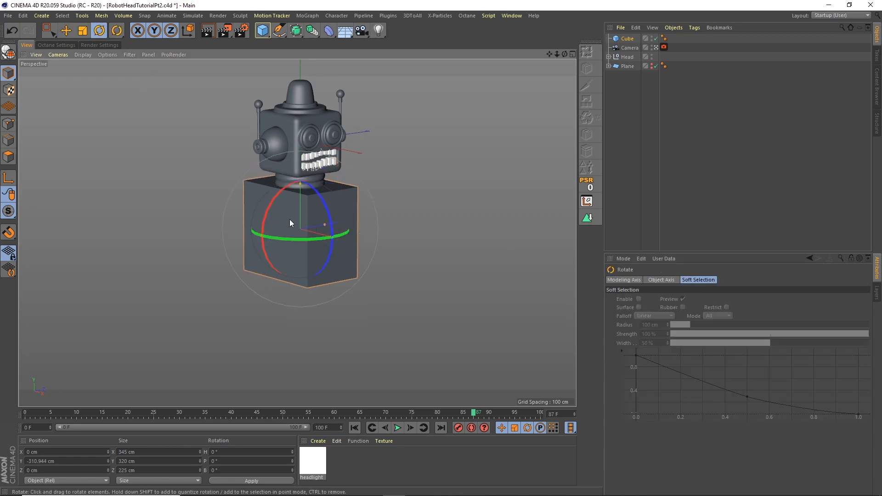
left_click_drag(290, 236, 316, 234)
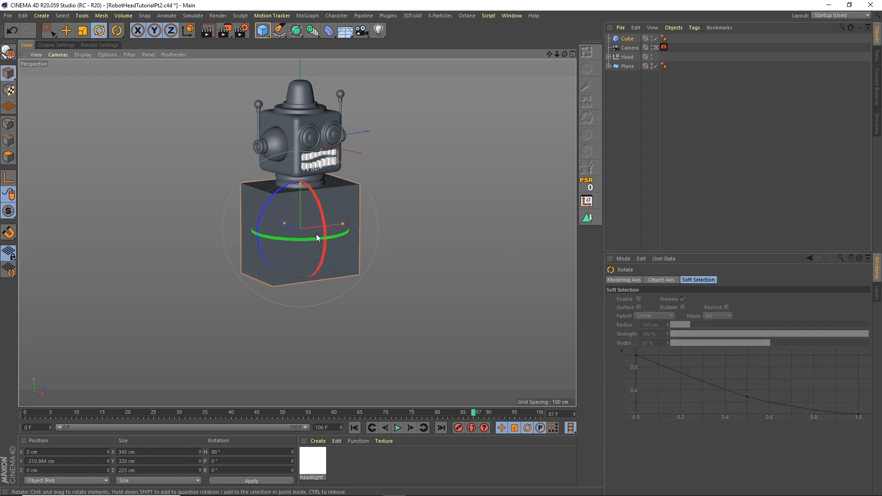
double_click(217, 452)
type("90")
key("Return")
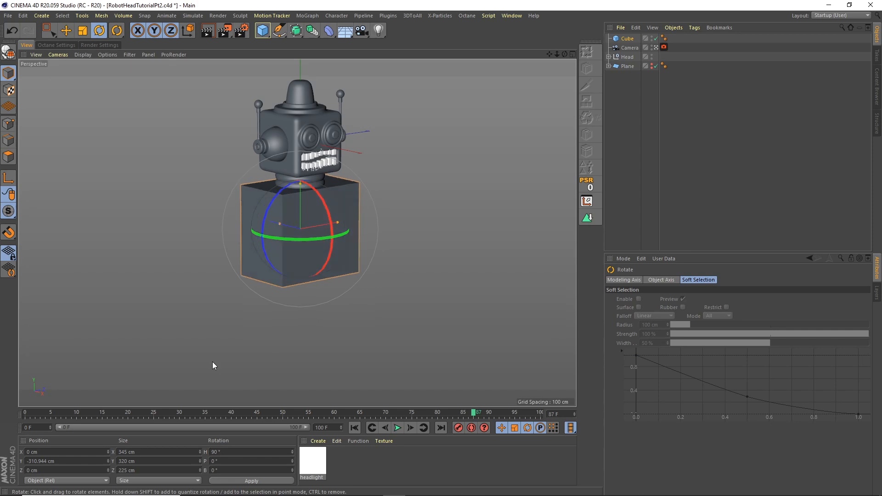
Step: Switch to a full-size Right view and enable a fillet on the cube with a 20 cm radius
left_click(573, 54)
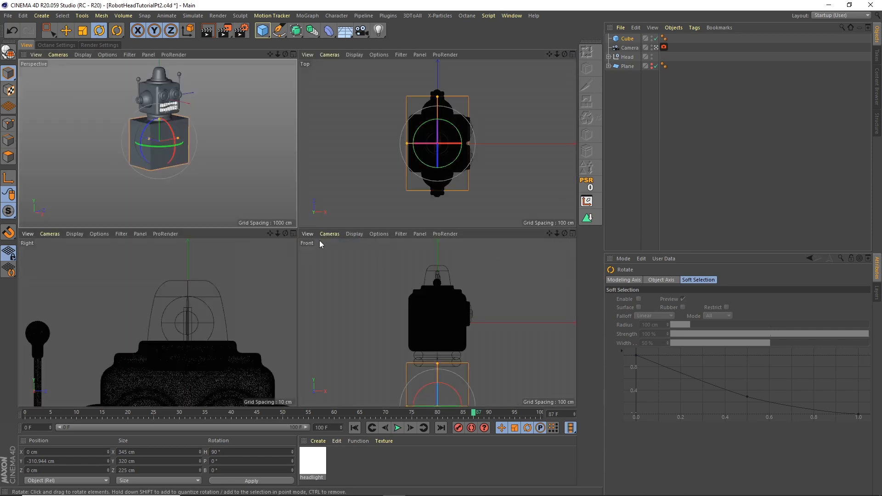
left_click(293, 234)
left_click_drag(537, 71, 416, 100)
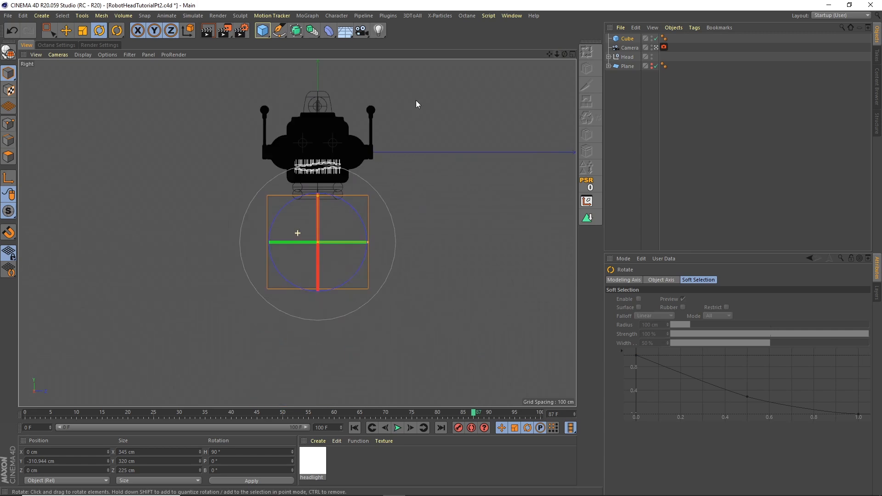
left_click(628, 39)
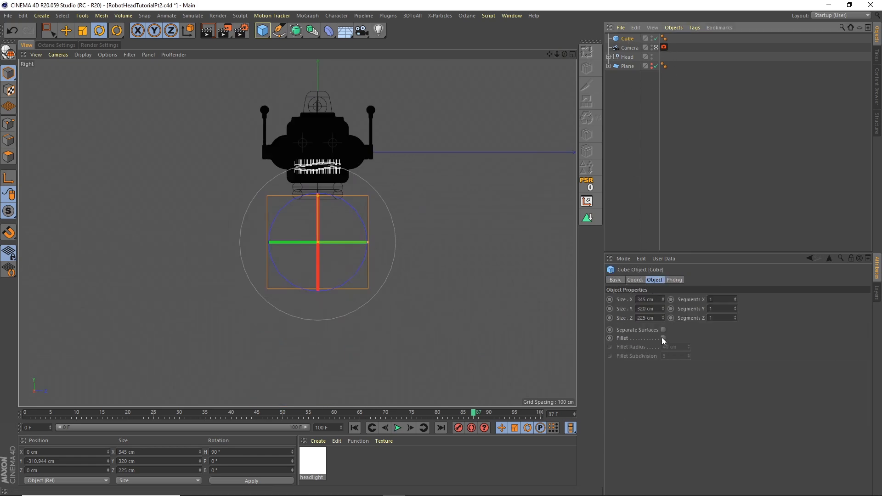
left_click(663, 338)
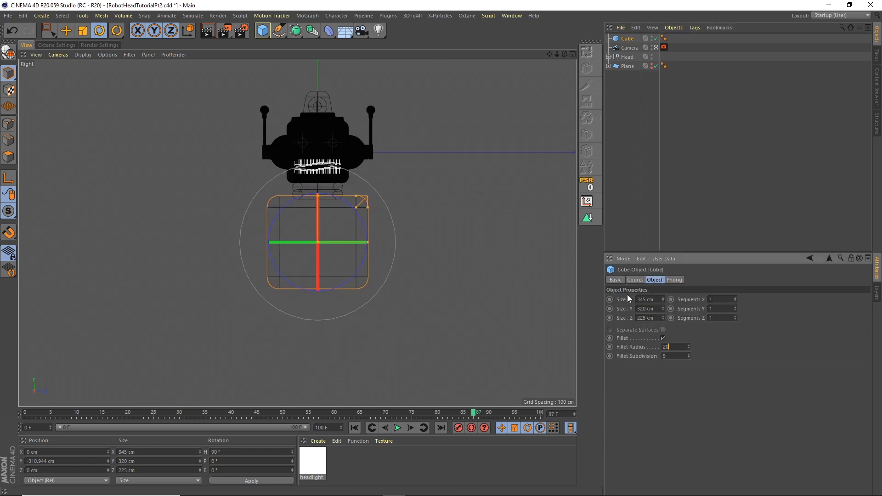
Step: Rename the cube as Body Main
double_click(627, 39)
type("Body Main")
key("Return")
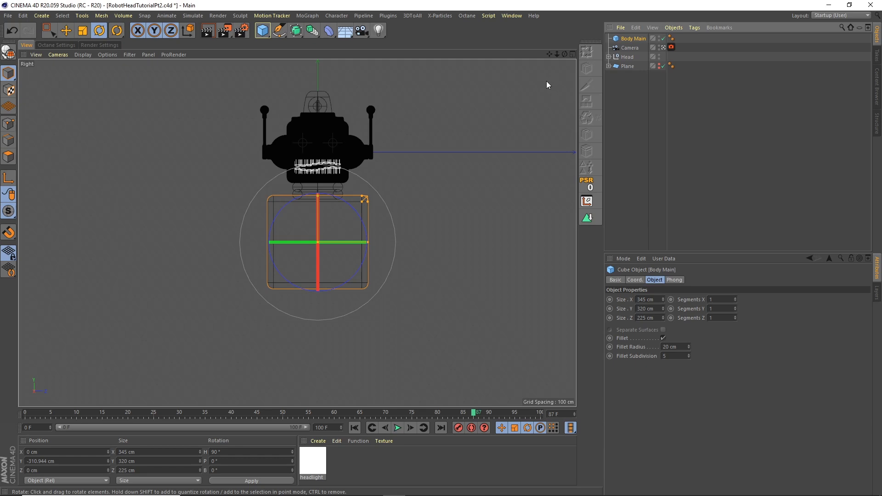
Step: Duplicate Body Main and rename the copy as Body Skirt
key("ctrl+c")
key("ctrl+v")
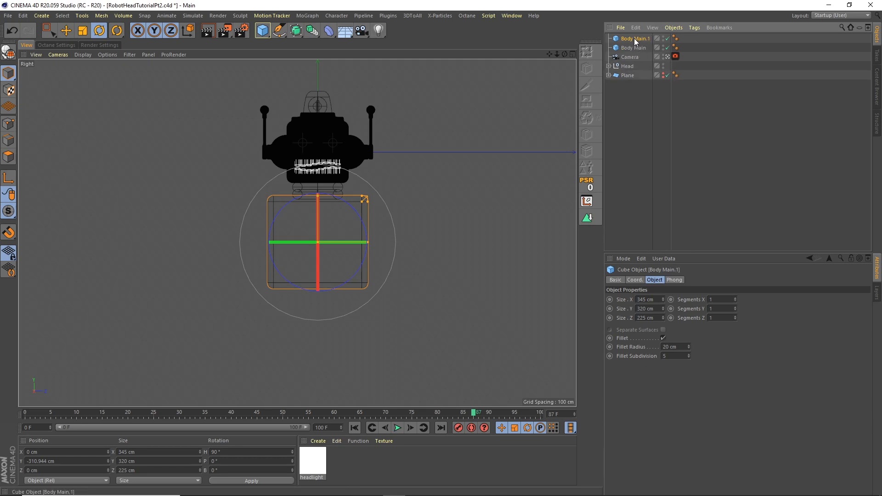
double_click(635, 40)
type("E")
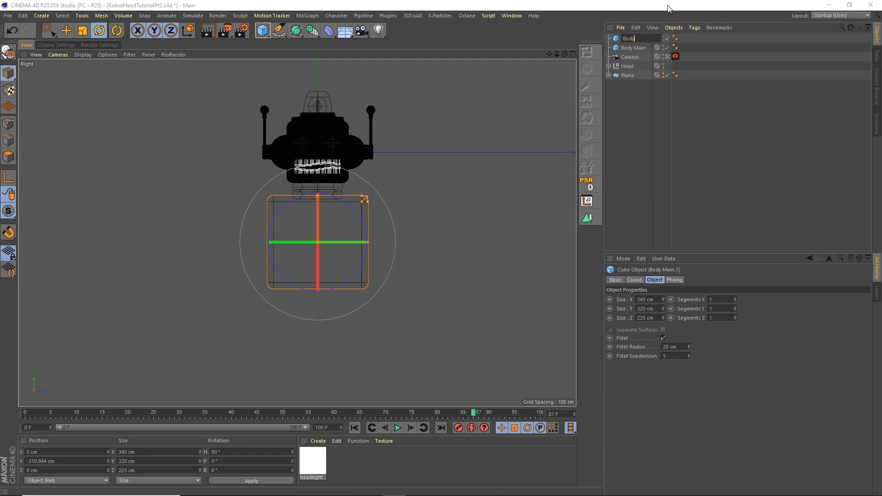
key("Return")
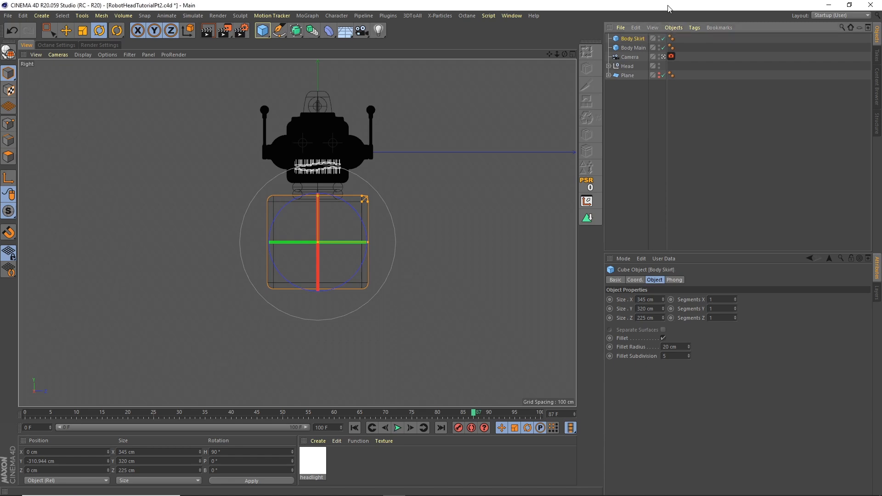
Step: Size the Body Skirt to 320 × 125 × 200 cm and move it down to about Y -471 cm
left_click(65, 30)
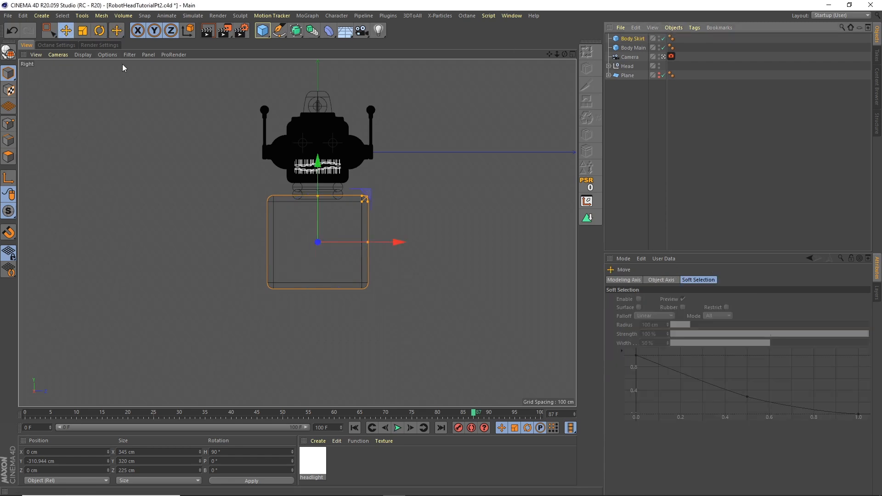
left_click_drag(313, 195, 317, 215)
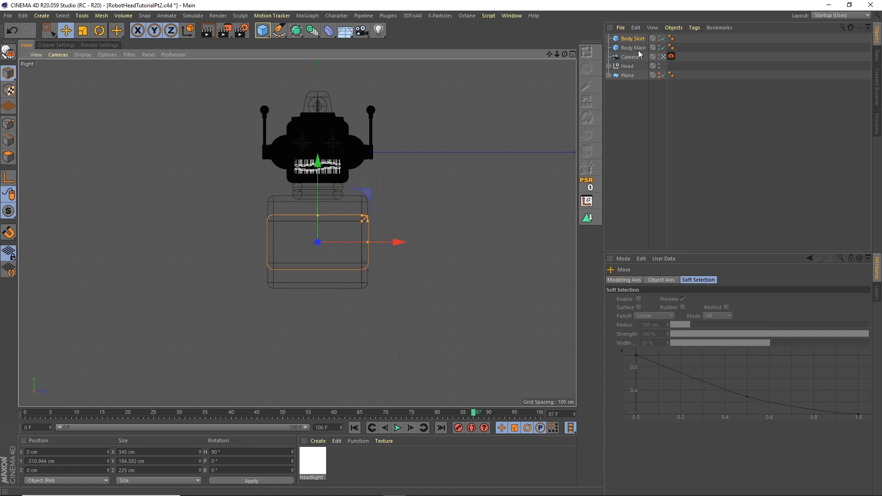
left_click(633, 39)
left_click(646, 299)
type("320")
key("Tab")
type("125")
key("Tab")
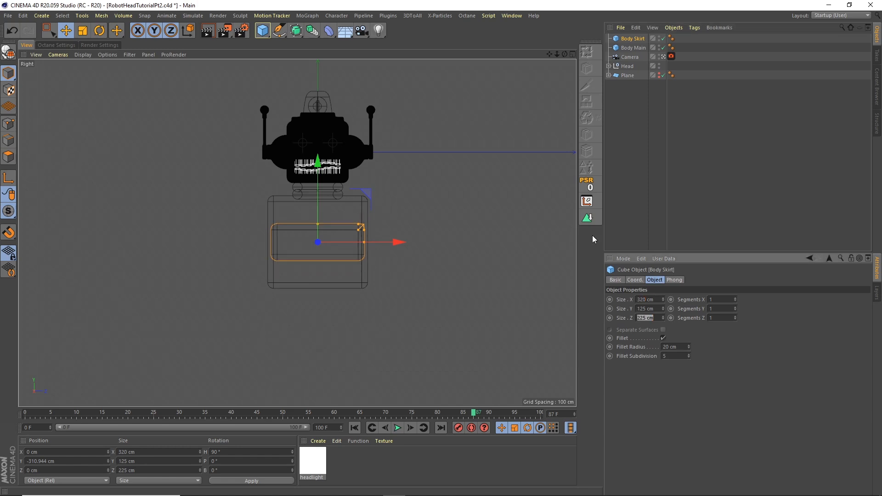
type("200")
left_click_drag(318, 186, 316, 232)
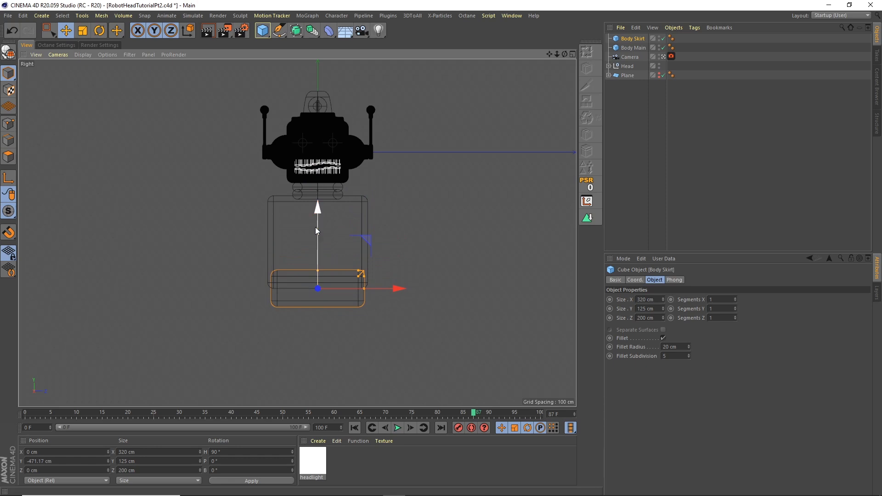
left_click(642, 83)
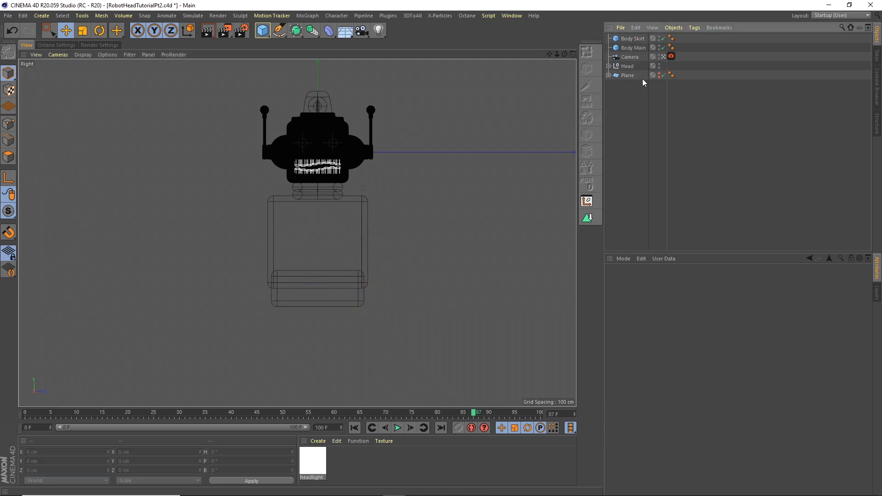
Step: Duplicate the Body Skirt and set the copy's fillet radius to 10 cm
left_click(634, 39)
key("ctrl+c")
key("ctrl+v")
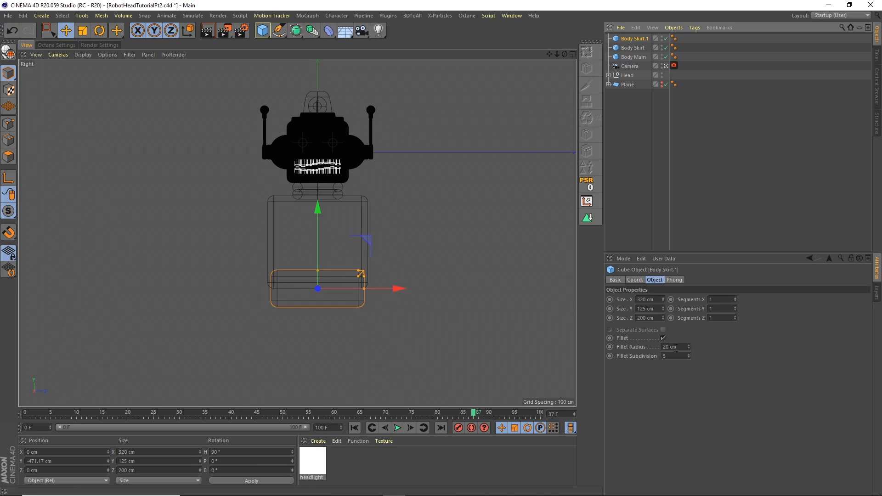
left_click(679, 348)
type("1")
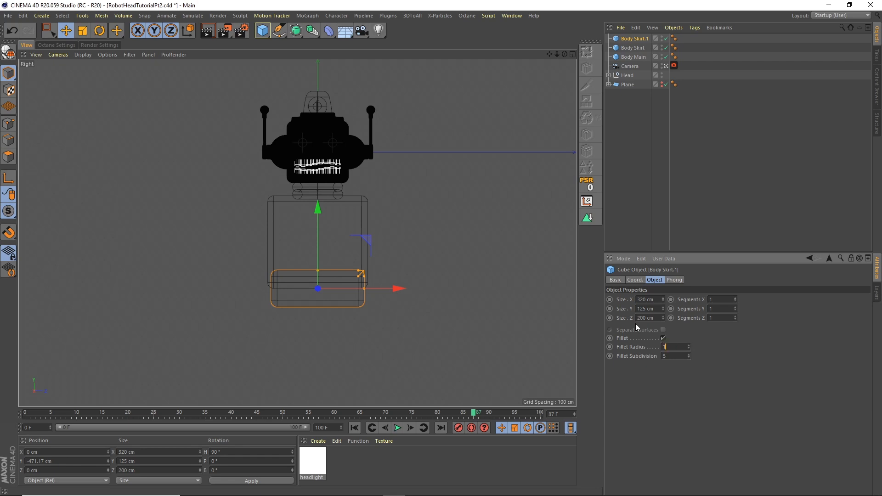
Step: Set the duplicated skirt cube's X size to 286 cm and Z size to 170 cm, and lower it to about Y -505 cm
scroll(343, 282, "up", 6)
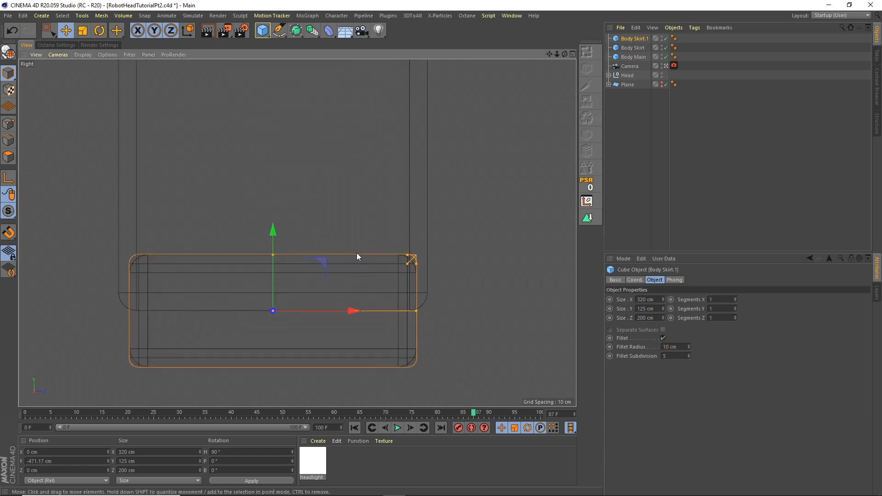
left_click_drag(448, 249, 433, 252)
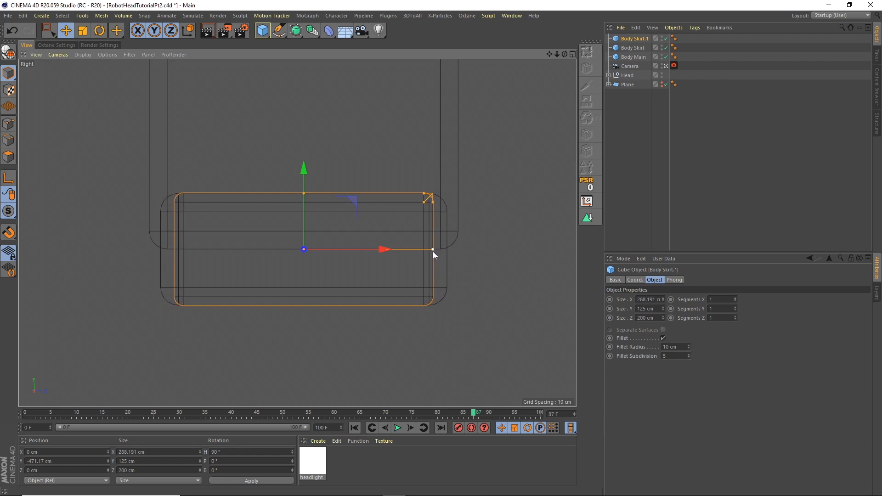
key("ctrl+z")
double_click(647, 299)
type("286")
key("Tab")
key("Tab")
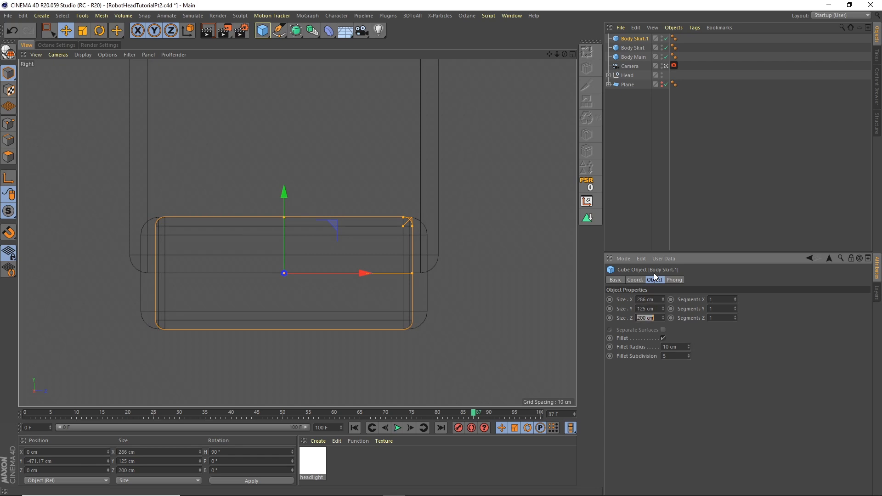
type("170")
key("Return")
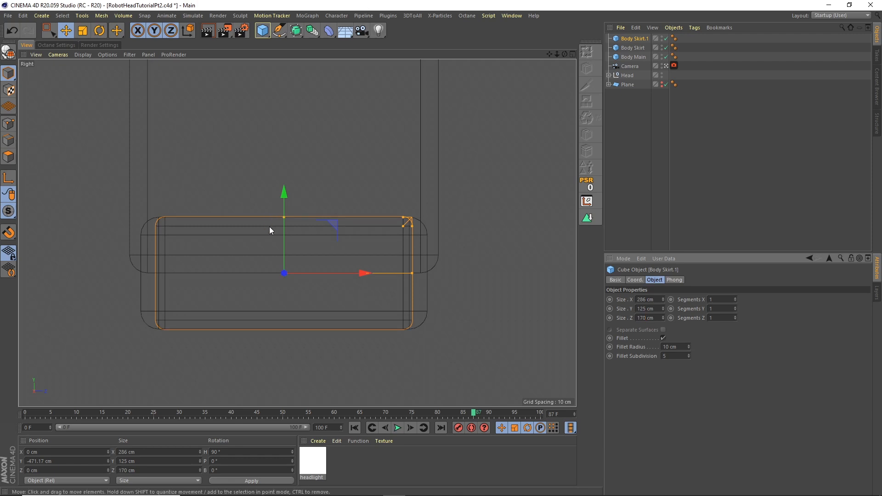
left_click_drag(282, 230, 281, 261)
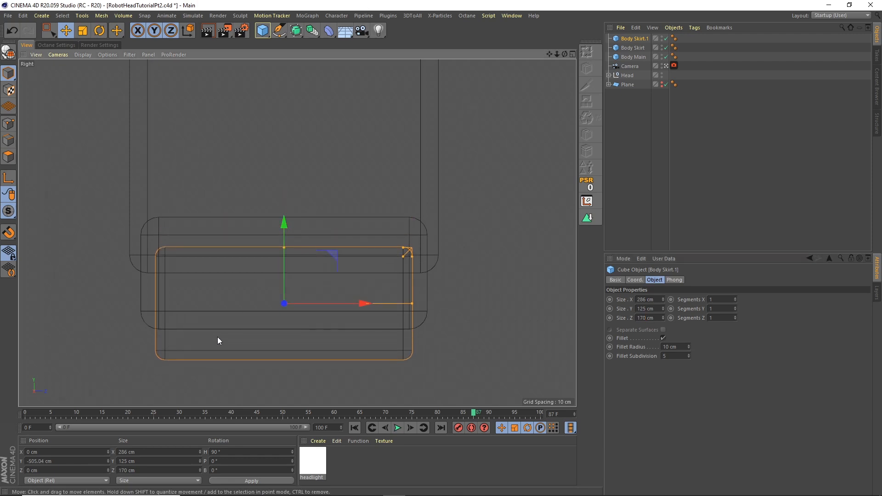
Step: Add a Volume Builder with a 2 cm voxel size and nest it inside a new Volume Mesher
left_click(573, 55)
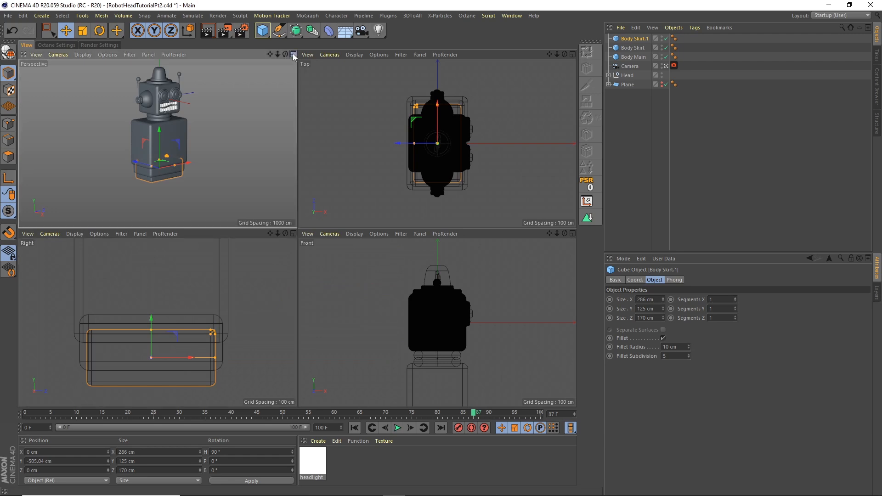
left_click(292, 55)
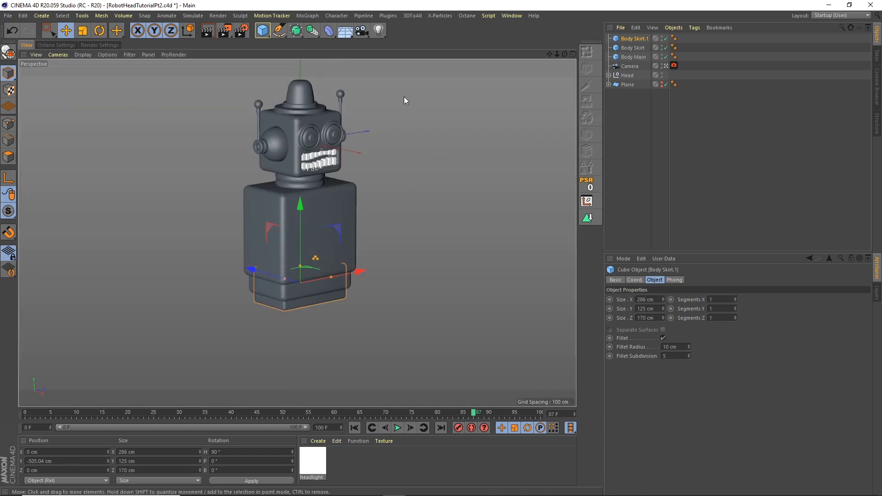
left_click(127, 18)
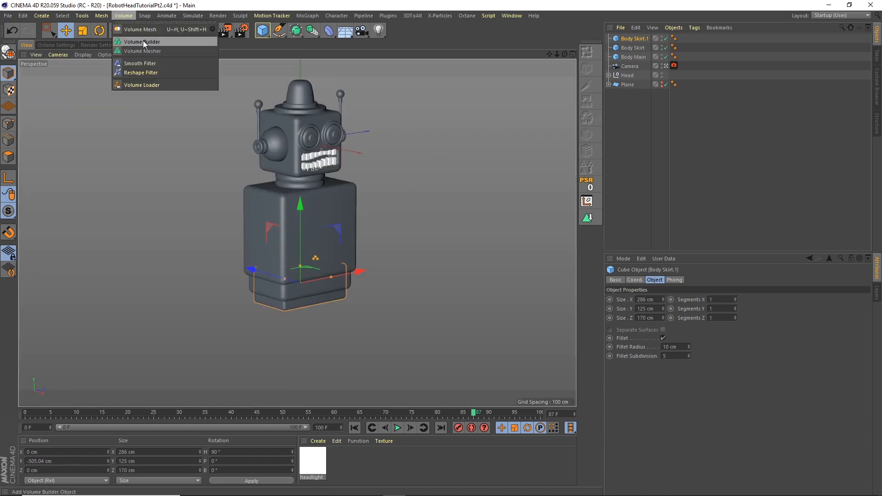
left_click(142, 42)
left_click(123, 15)
left_click(135, 51)
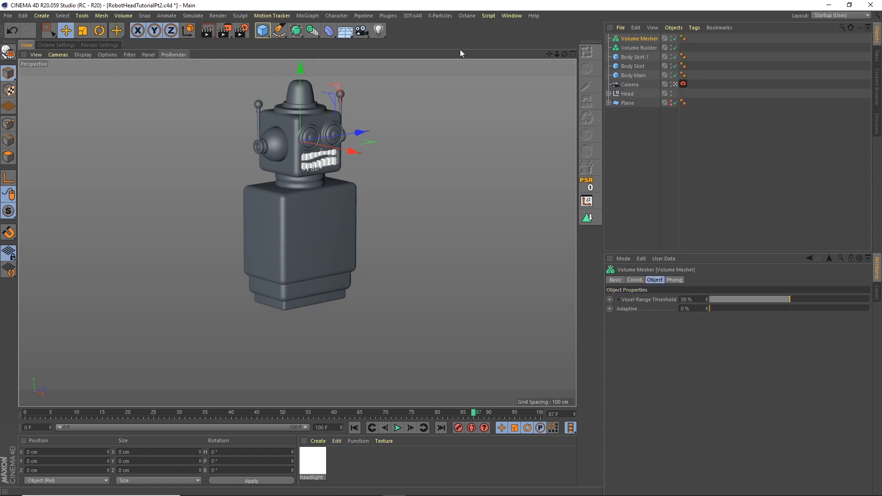
left_click(644, 48)
left_click_drag(669, 309, 621, 278)
type("2")
Step: Place Body Main, Body Skirt and the skirt copy inside the Volume Builder
left_click(633, 76)
left_click(633, 58, "shift")
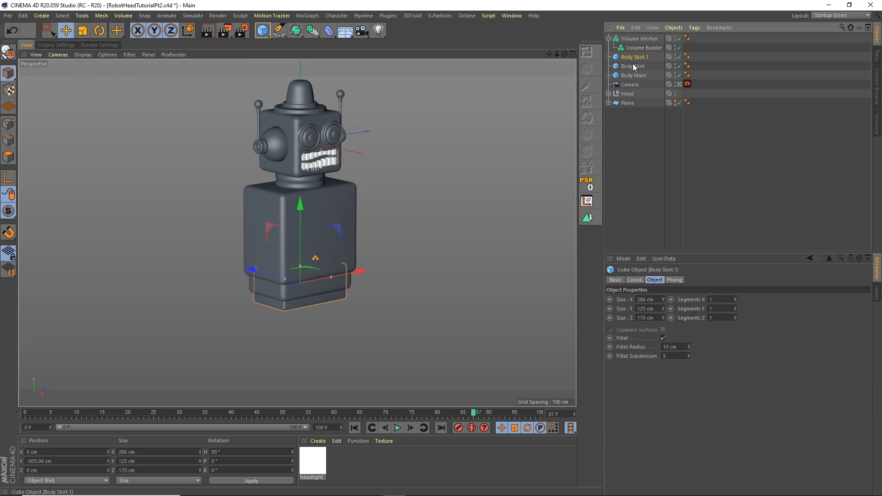
left_click_drag(638, 48, 639, 48)
left_click(640, 118)
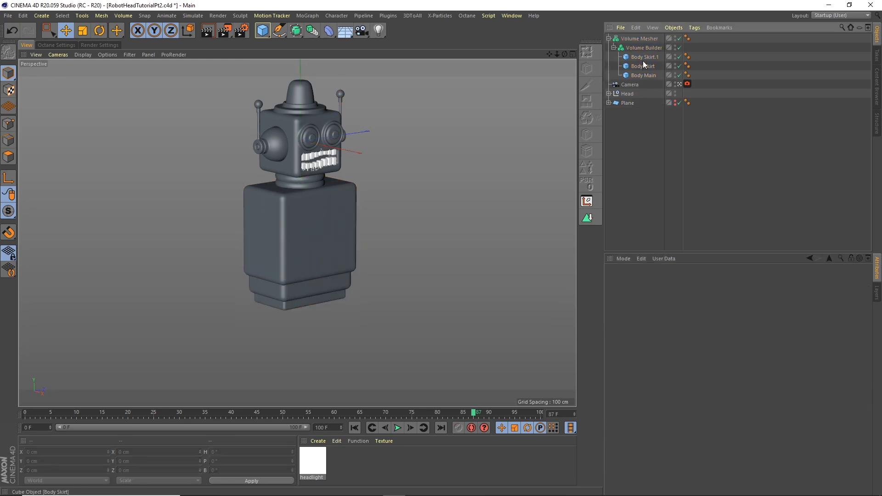
Step: Rename the skirt copy inside the Volume Builder as Legs Cut out
double_click(644, 57)
type("L")
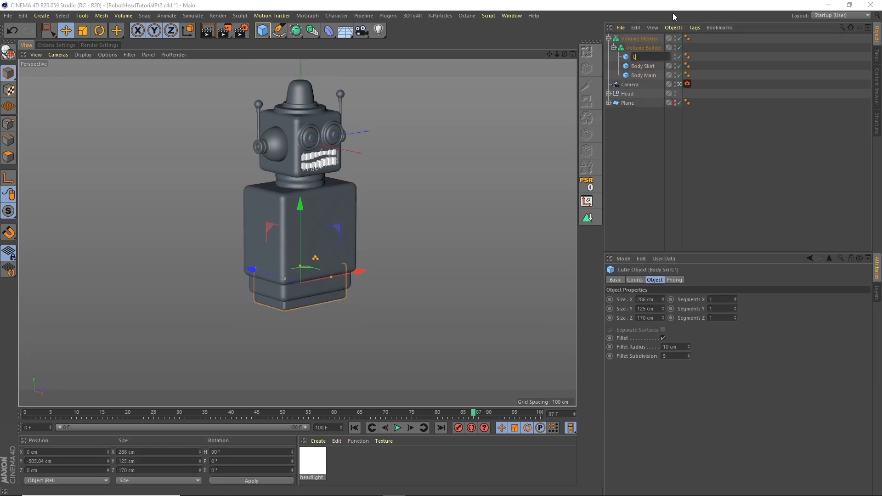
type("egs Cut out")
key("Return")
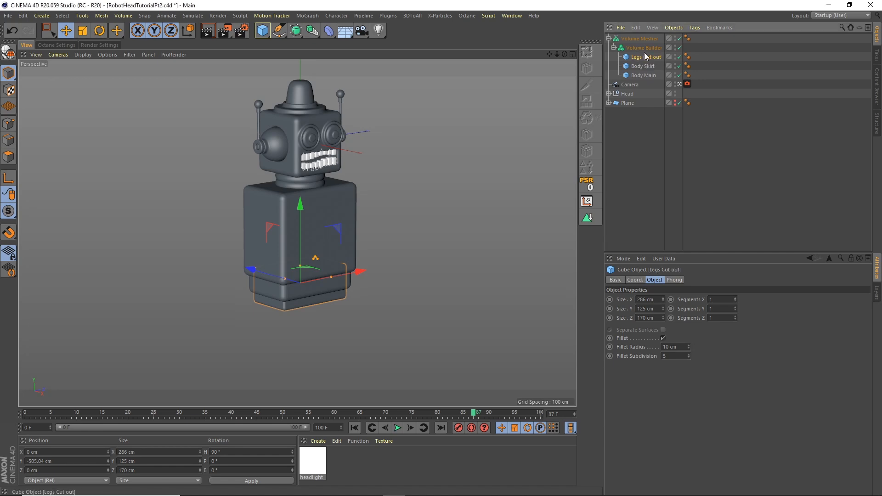
Step: Set the Legs Cut out cube's mode to Subtract in the Volume Builder
left_click(643, 49)
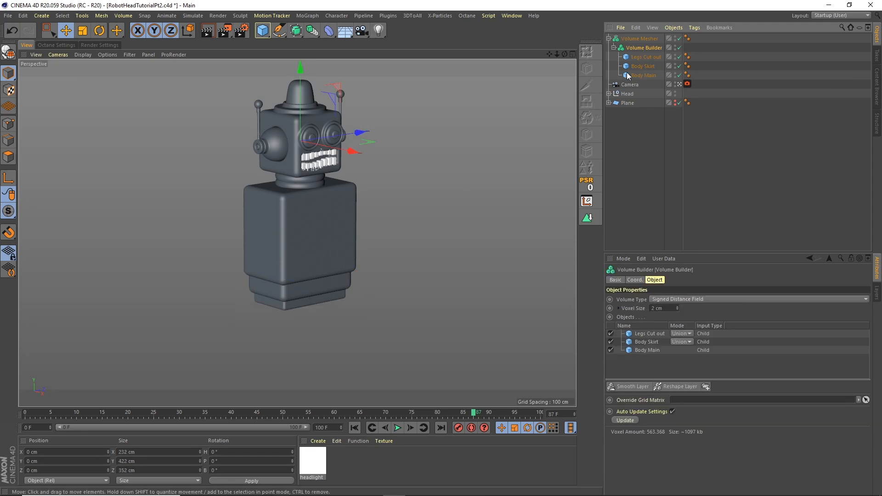
left_click(649, 57)
left_click(643, 48)
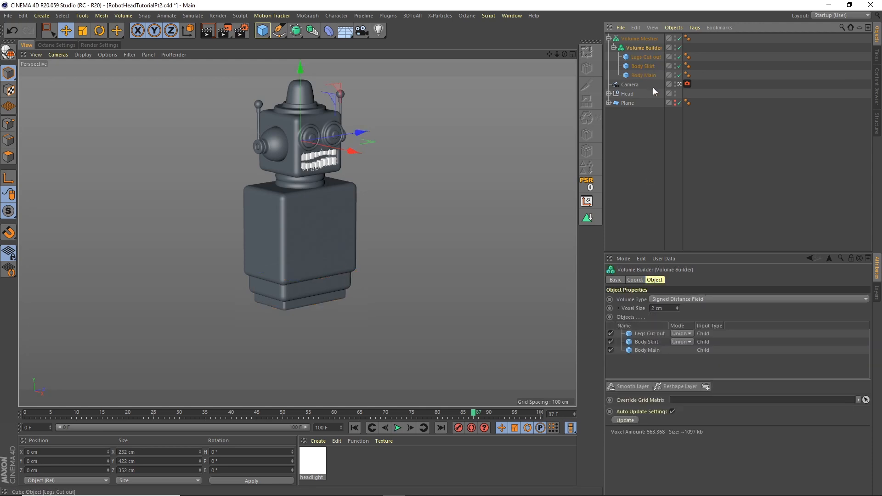
left_click(683, 334)
left_click(689, 354)
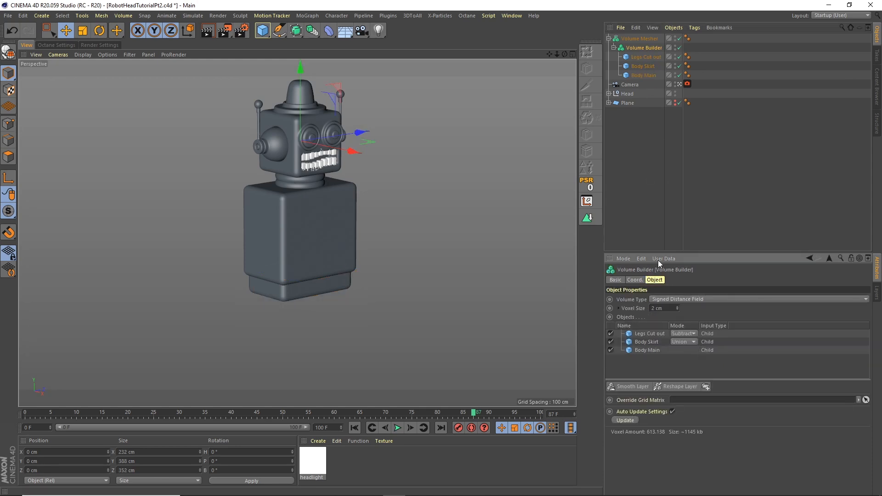
left_click(673, 246)
Step: Add a cylinder about 90 cm in radius and 50 cm high around the robot's neck, at about Y -133 cm
right_click_drag(319, 193, 429, 139, "alt")
middle_click_drag(297, 233, 386, 168, "alt")
mouse_move(386, 169)
left_mouse_down("alt")
mouse_move(351, 185)
mouse_move(371, 163)
left_mouse_up("alt")
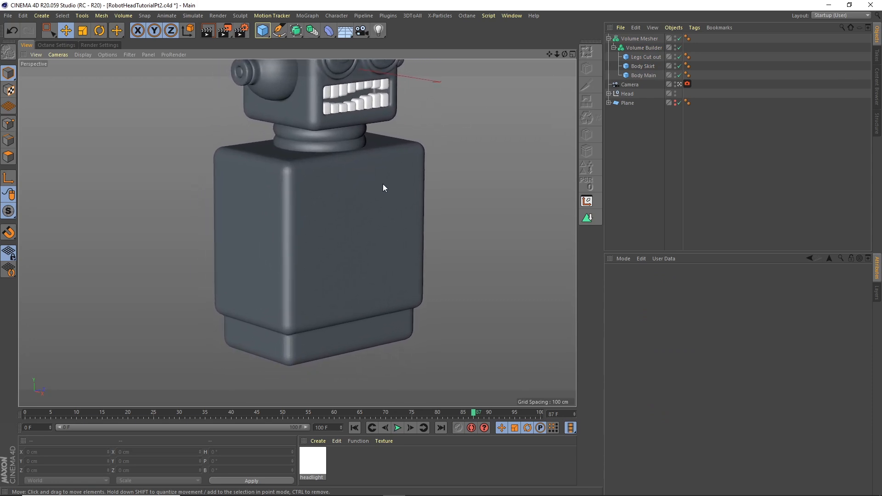
left_click(262, 31)
left_click(442, 43)
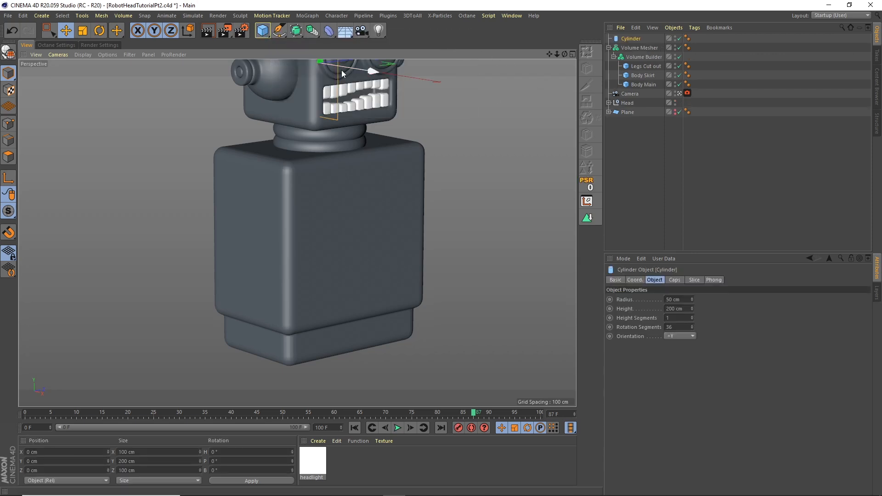
scroll(525, 79, "down", 1)
left_click_drag(327, 65, 332, 147)
right_click_drag(332, 148, 464, 64, "alt")
left_click_drag(335, 75, 356, 83)
left_click_drag(354, 81, 301, 127)
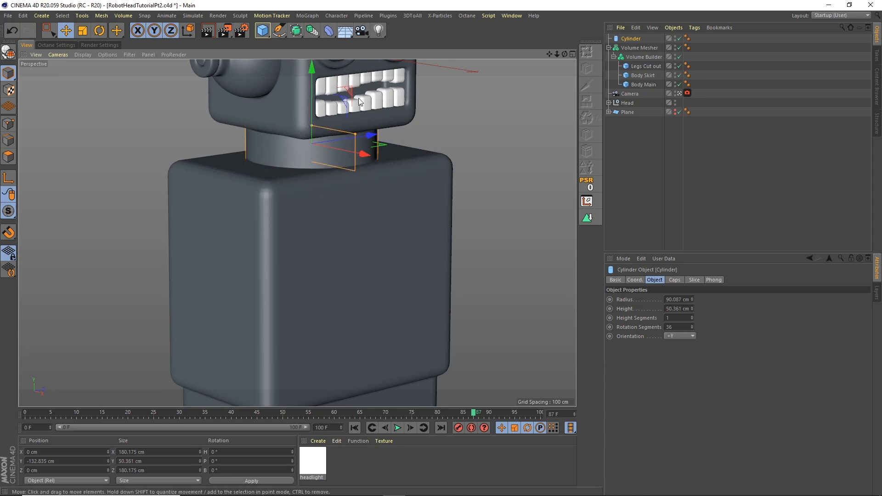
Step: Nest the neck cylinder in the Volume Builder above Legs Cut out and rename it Neck
left_click_drag(631, 39, 638, 56)
left_click(645, 48)
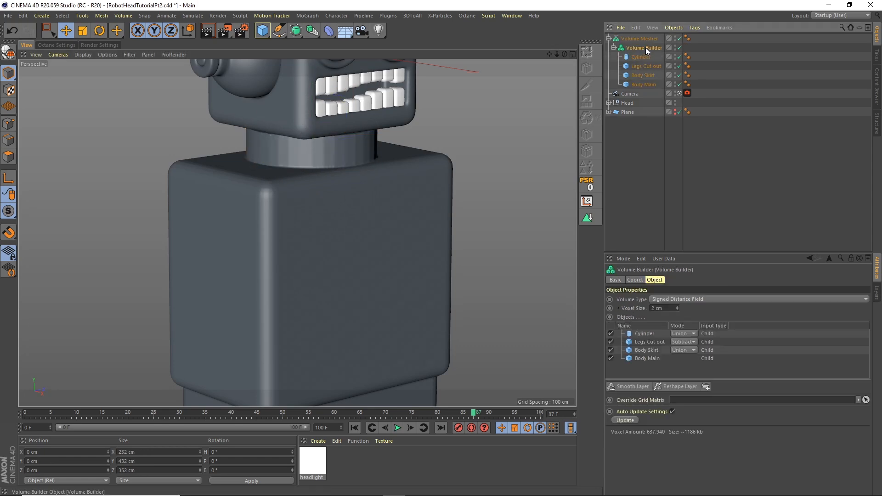
left_click(647, 56)
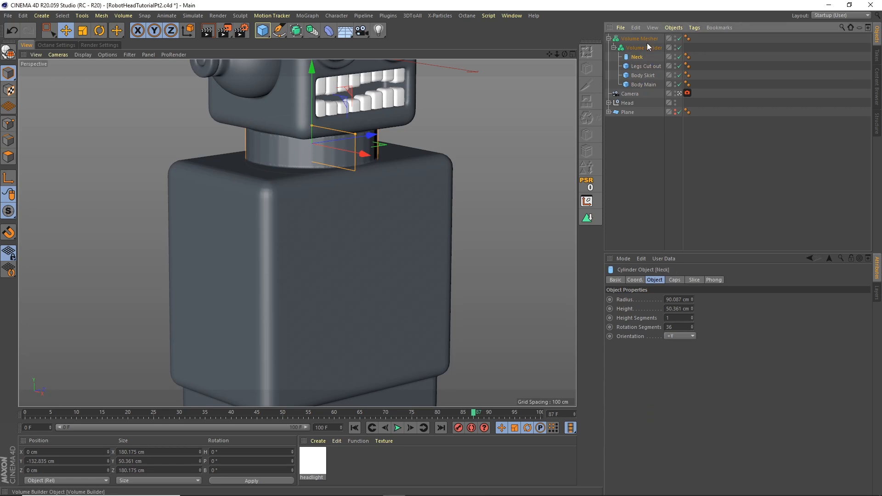
Step: Set the Neck cylinder's mode to Subtract in the Volume Builder
left_click(645, 48)
left_click(687, 334)
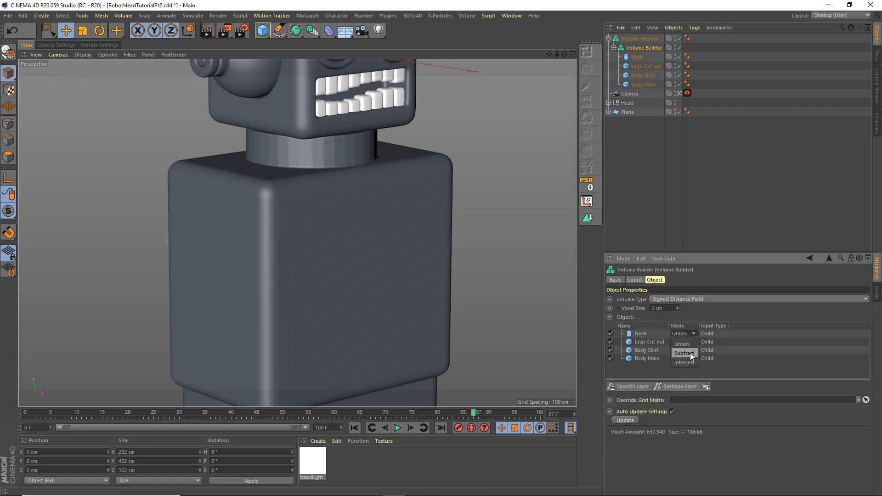
left_click(691, 353)
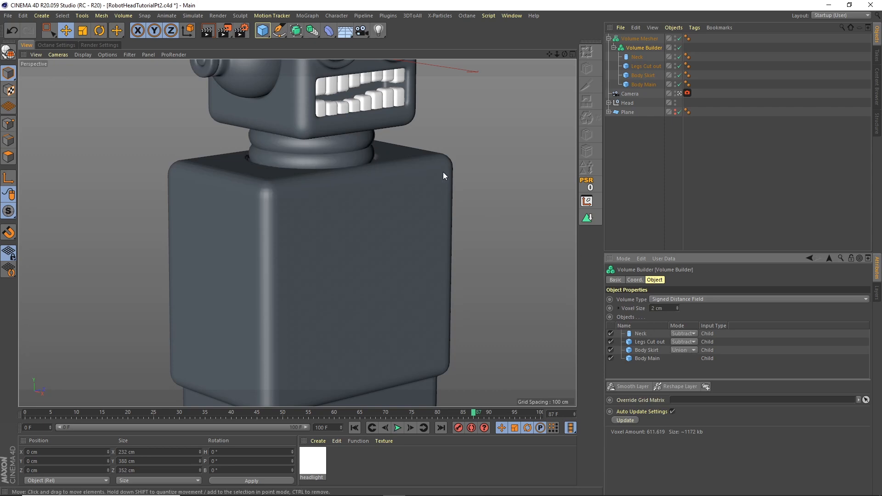
Step: Fillet the Neck cylinder's caps with a 5 cm radius and raise the cylinder to about Y -129 cm
left_click(376, 161)
left_click(675, 280)
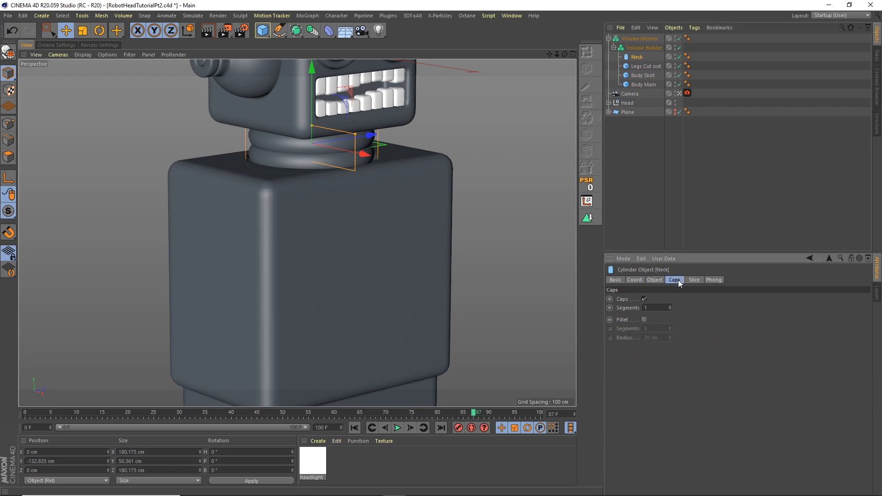
left_click(645, 319)
left_click(657, 338)
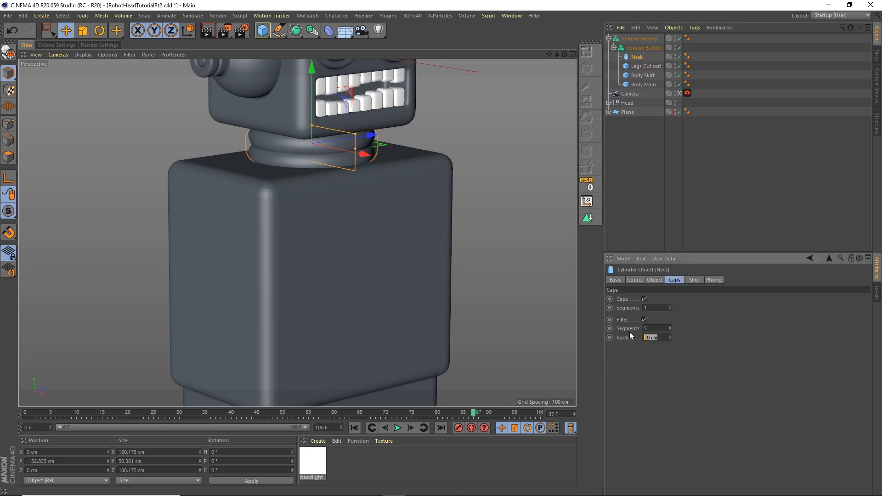
type("5")
key("Return")
scroll(376, 146, "up", 6)
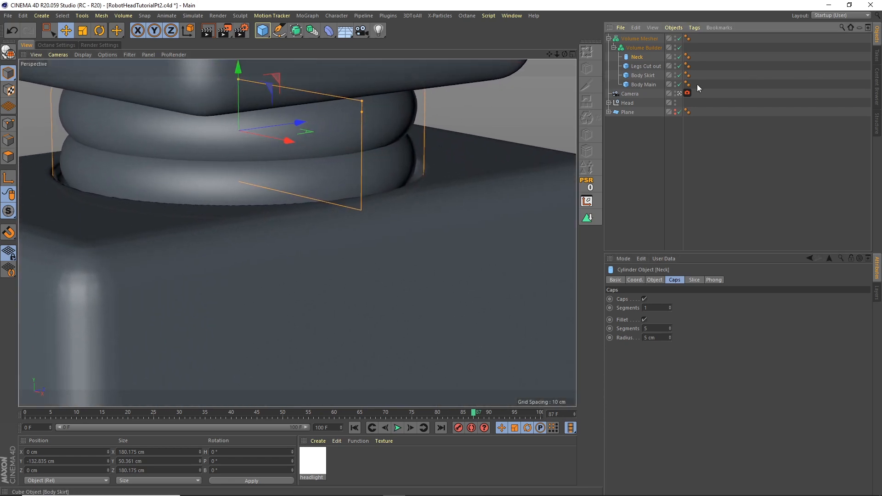
left_click_drag(239, 100, 238, 97)
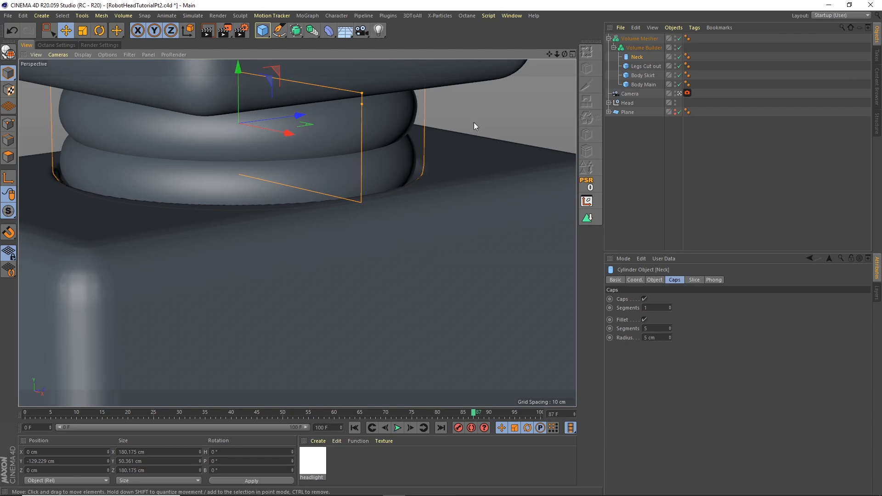
Step: Duplicate the Neck cylinder outside the Volume Mesher hierarchy and rename the copy as Shoulders
scroll(477, 120, "down", 3)
scroll(326, 221, "down", 8)
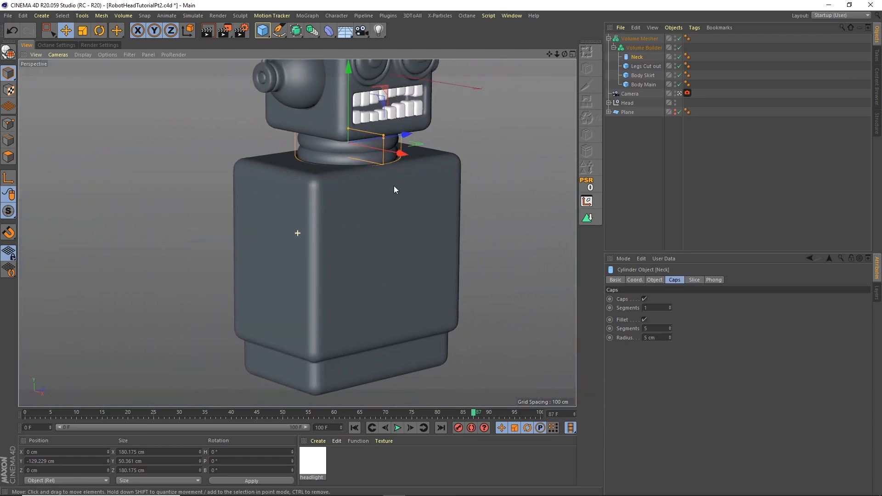
middle_click_drag(355, 138, 361, 143, "alt")
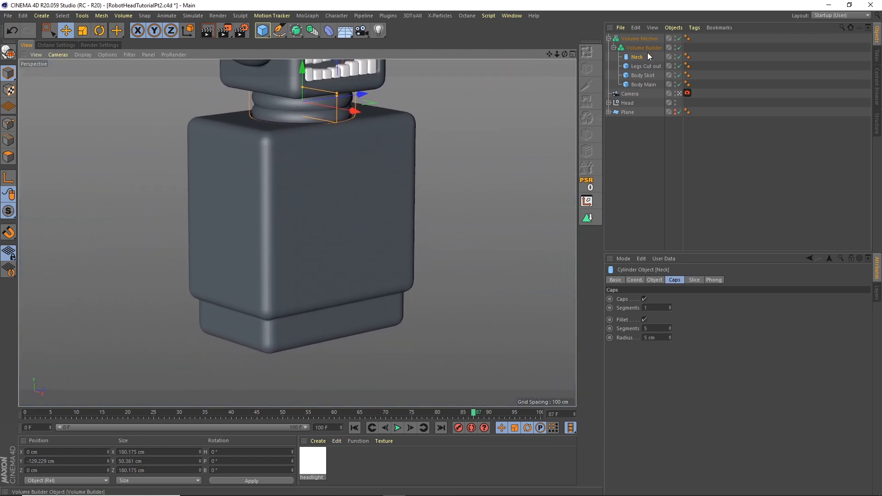
left_click_drag(638, 55, 628, 35, "ctrl")
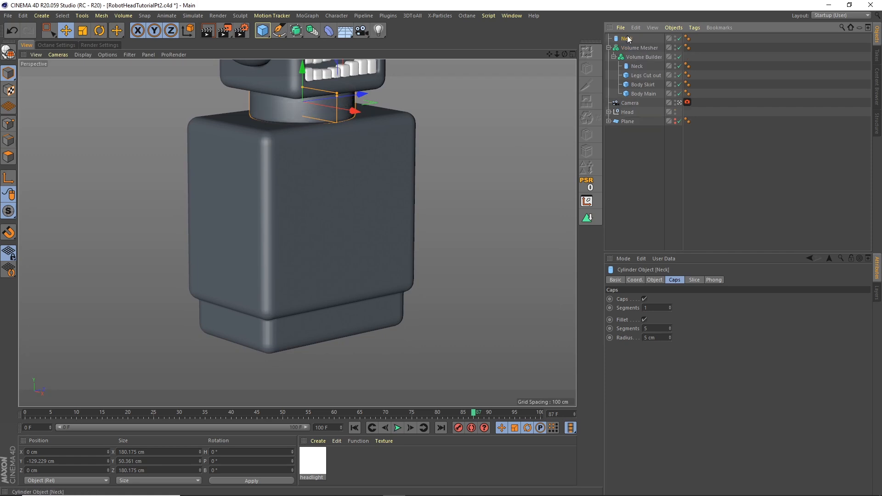
double_click(627, 38)
type("Shoulders")
key("Return")
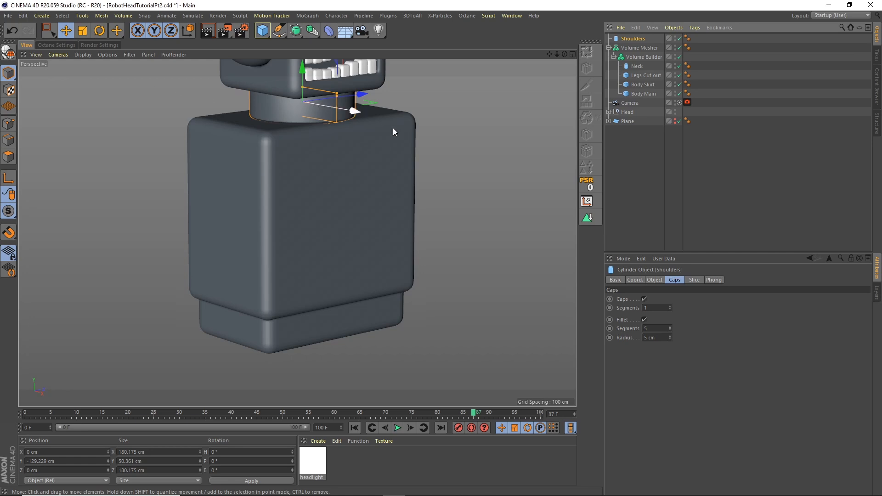
Step: Set the Shoulders cylinder's orientation to +Z and lengthen it to a height of about 425 cm
left_click(660, 280)
left_click(674, 337)
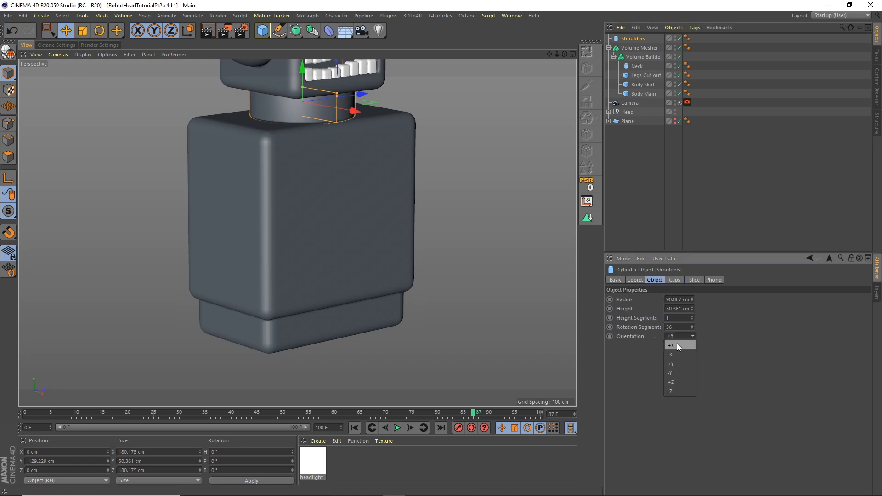
left_click(673, 346)
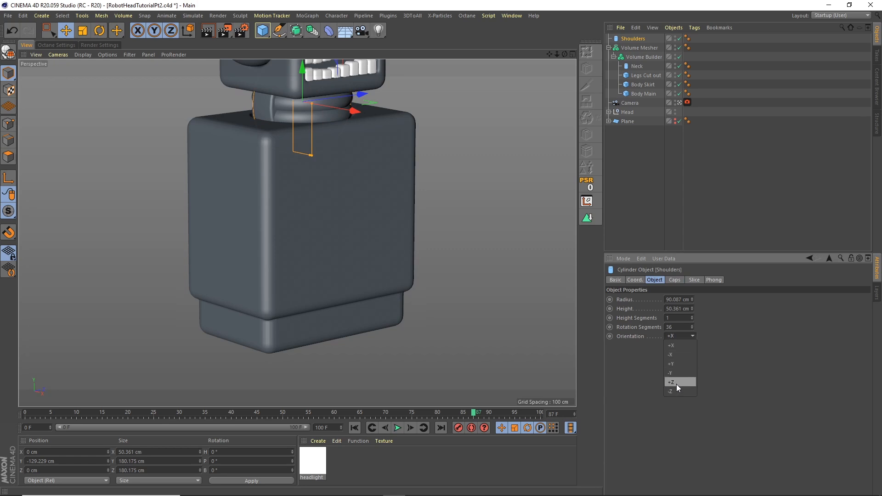
left_click(675, 384)
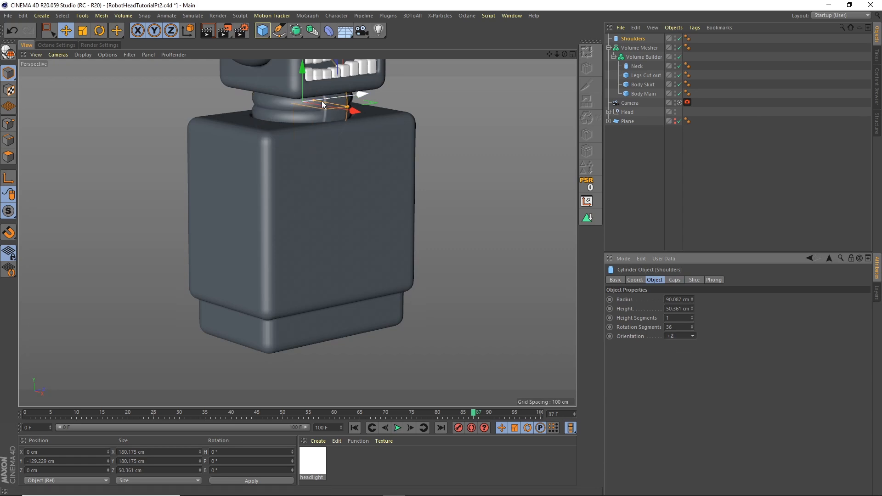
left_click_drag(327, 93, 391, 70)
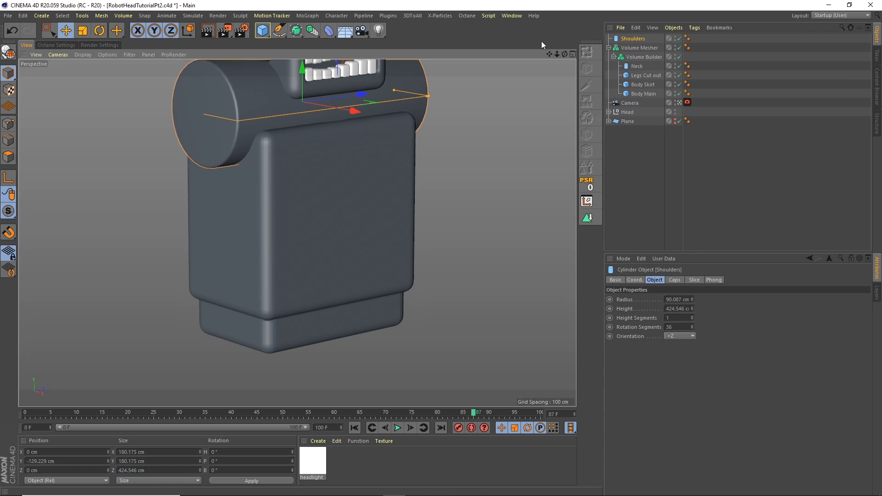
Step: Set the Shoulders cylinder's radius to 66 cm and its height to 375 cm
left_click_drag(549, 53, 525, 76)
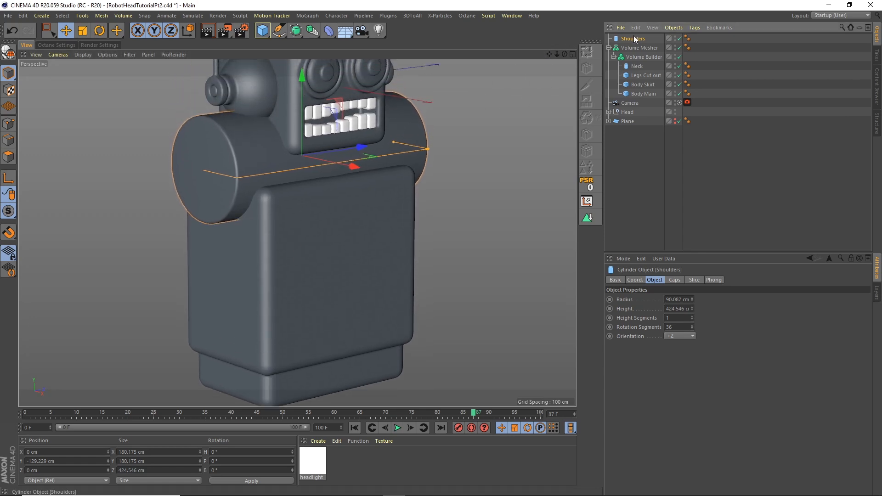
left_click(677, 299)
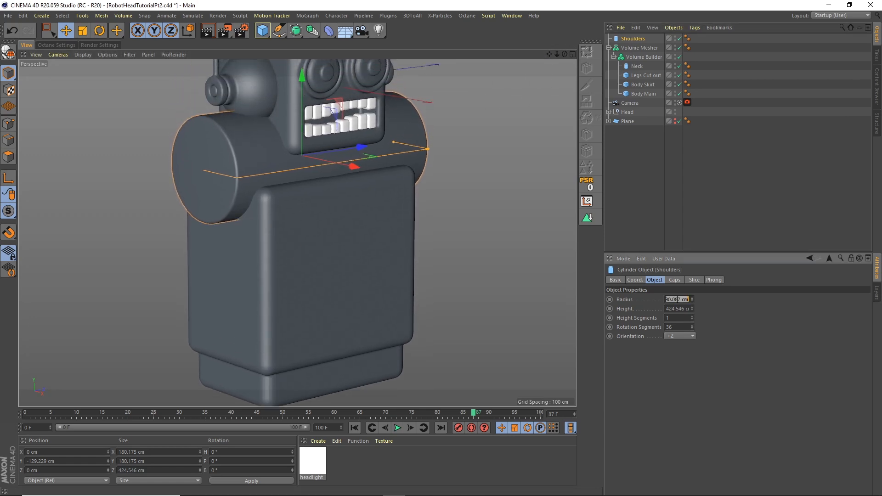
type("66")
key("Tab")
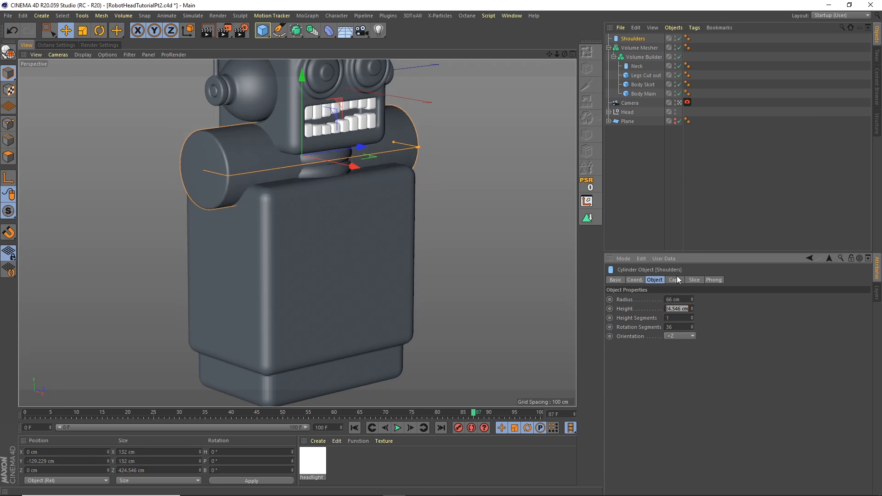
type("375")
key("Return")
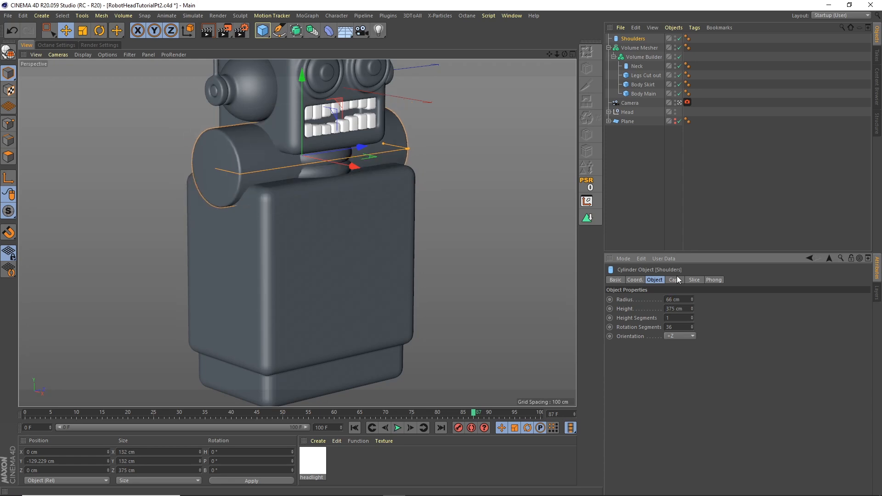
Step: Lower the Shoulders cylinder to about Y -247 cm and place it inside the Volume Builder
left_click_drag(303, 84, 301, 147)
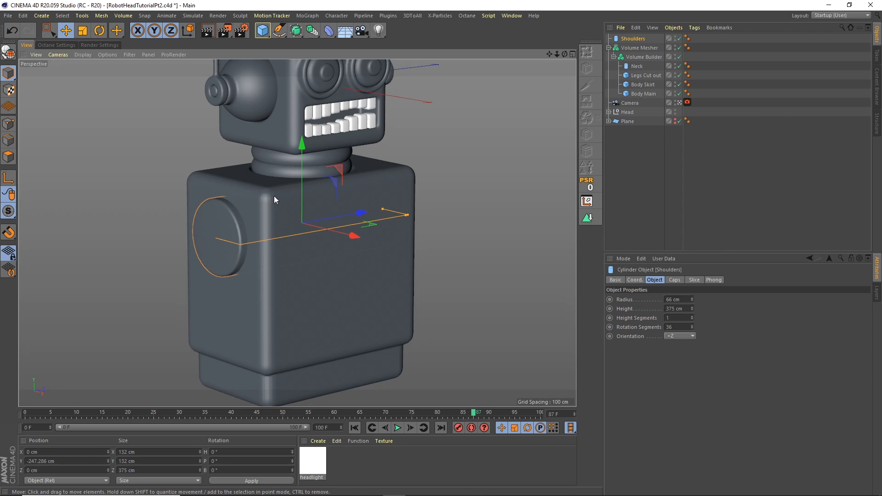
left_click_drag(633, 38, 643, 54)
left_click(643, 48)
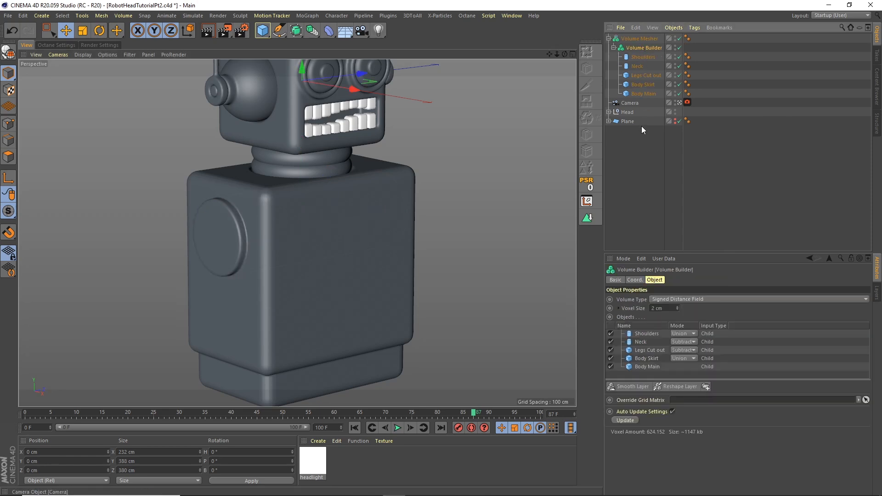
left_click(642, 140)
Step: Add a Smooth Layer at the top of the Volume Builder's object list with a voxel distance of 1
left_click(643, 47)
left_click(632, 387)
left_click(647, 333)
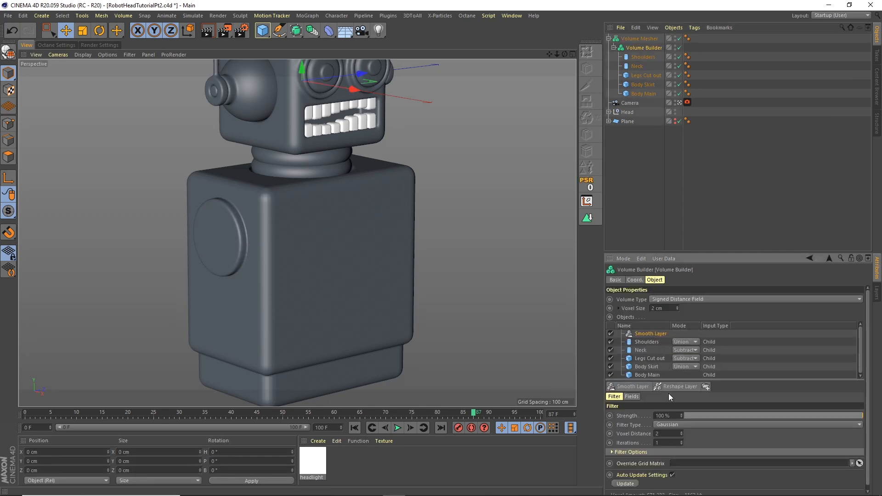
type("1")
key("Return")
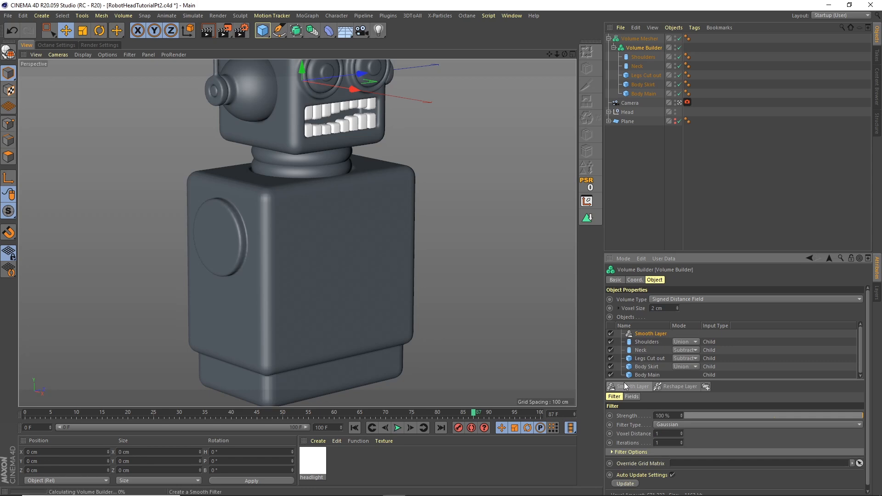
left_click(656, 178)
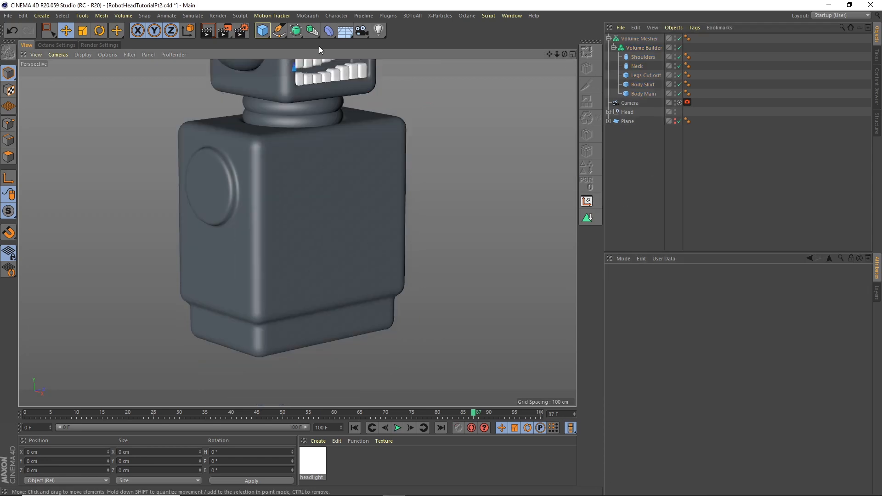
Step: Add a Rectangle spline and set its heading rotation to 90°
left_click_drag(279, 35, 380, 111)
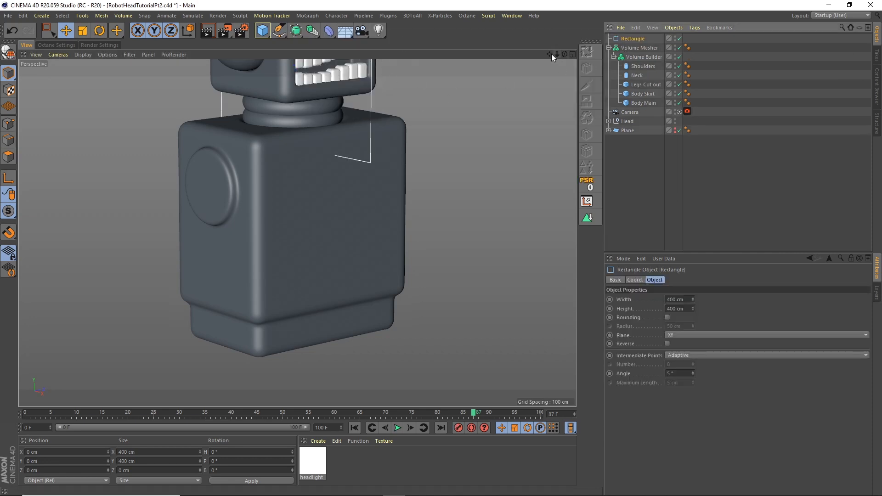
left_click_drag(549, 54, 543, 100)
left_click(100, 30)
left_click_drag(298, 83, 206, 86)
left_click_drag(226, 453, 209, 452)
type("90")
key("Return")
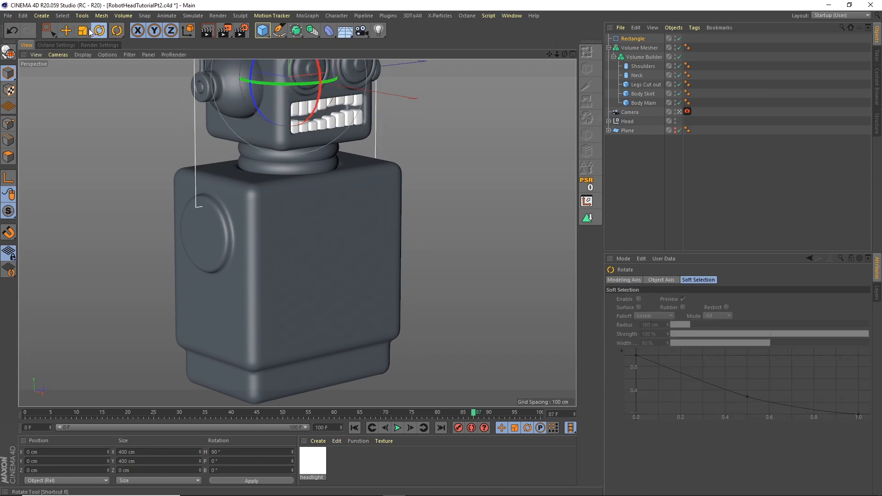
Step: Move the rectangle to the torso's front at about X 101, Y -280 cm and size it 275 cm wide by 175 cm high
left_click(66, 31)
left_click_drag(289, 71, 288, 235)
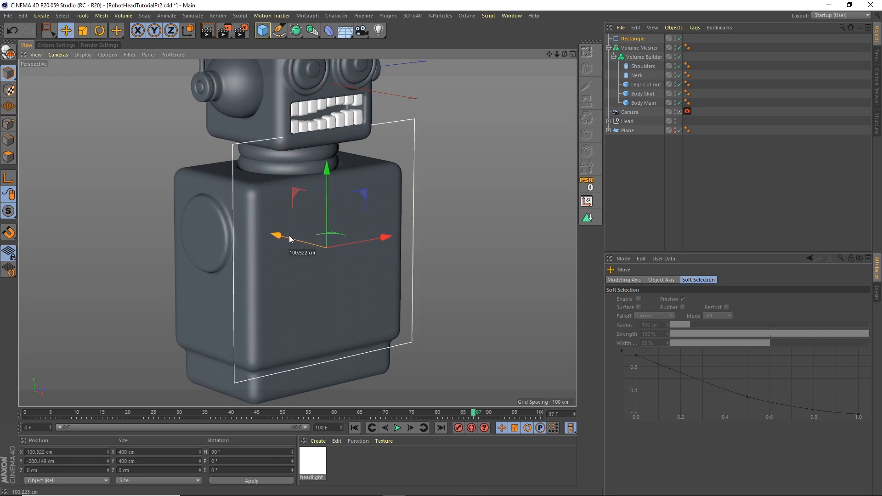
left_click(631, 39)
left_click(647, 280)
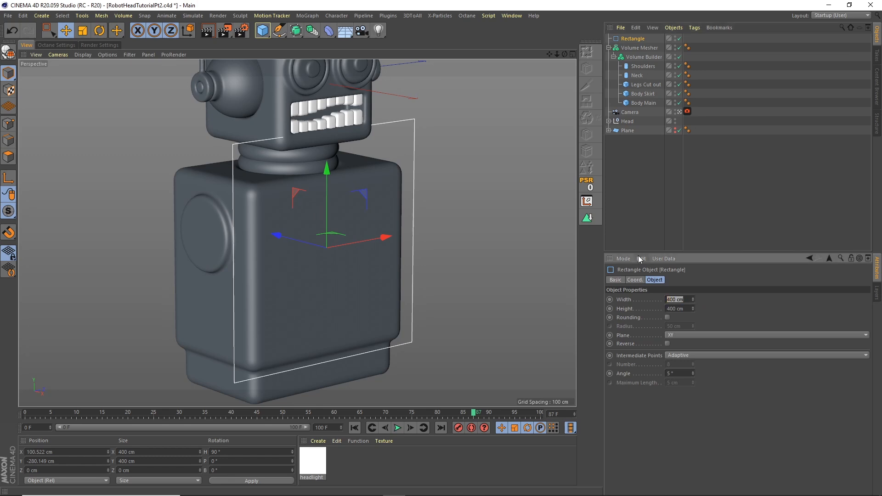
type("275")
key("Tab")
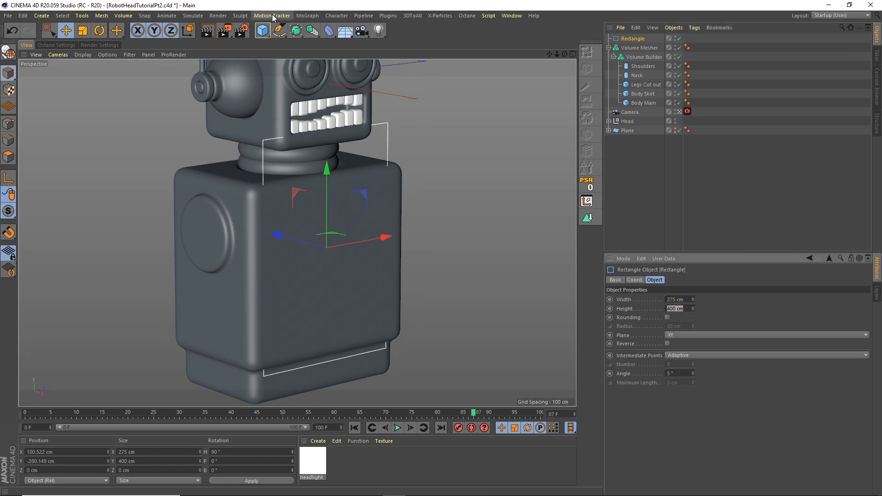
type("175")
key("Return")
Step: Round the rectangle's corners with a 35 cm radius and shift it to about X 110 cm, Y -320 cm
left_click(668, 318)
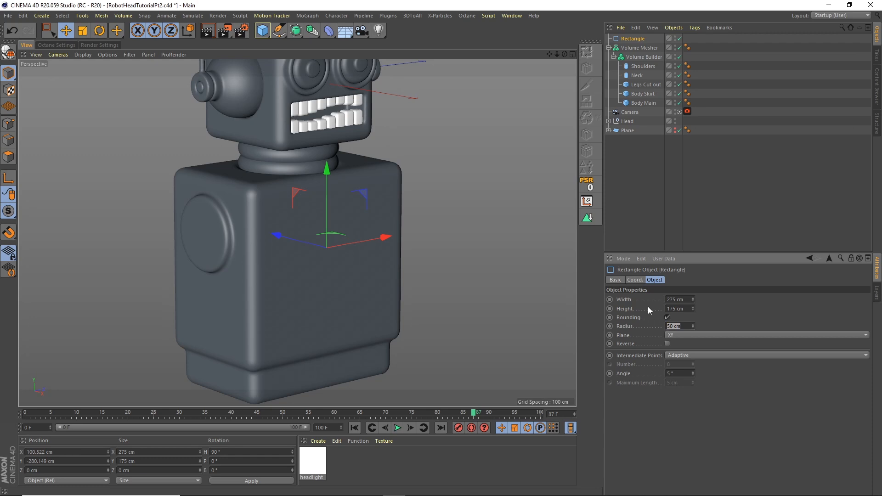
type("35")
mouse_move(293, 239)
left_mouse_down()
mouse_move(308, 243)
mouse_move(297, 238)
left_mouse_up()
left_click_drag(331, 173, 330, 194)
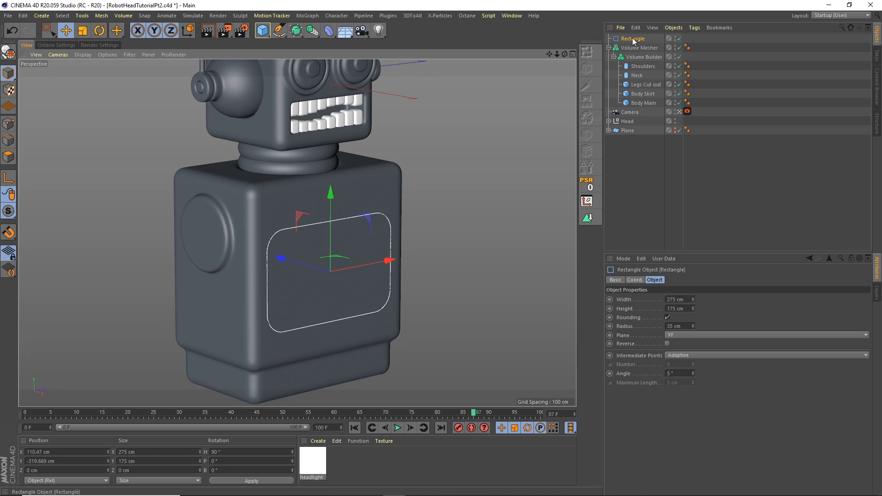
Step: Place the rectangle in the Volume Builder and order it beneath the Smooth Layer
left_click_drag(642, 61, 643, 58)
left_click(647, 48)
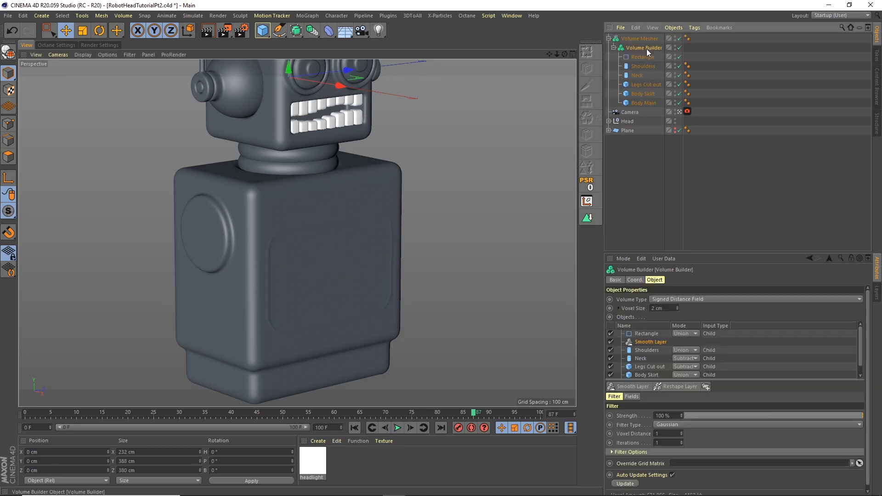
left_click_drag(650, 335, 650, 347)
left_click_drag(652, 251, 652, 177)
Step: Set the rectangle spline's volume radius to 5 cm in the Volume Builder
left_click_drag(649, 308, 651, 322)
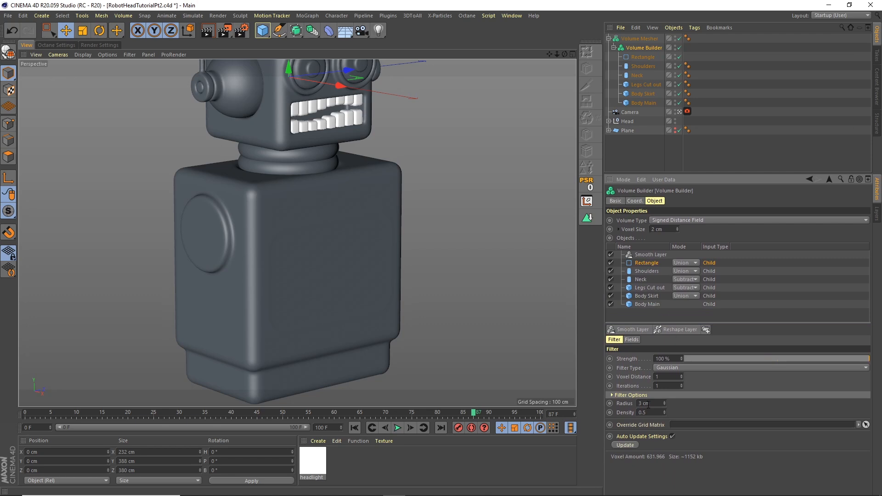
type("5")
key("Return")
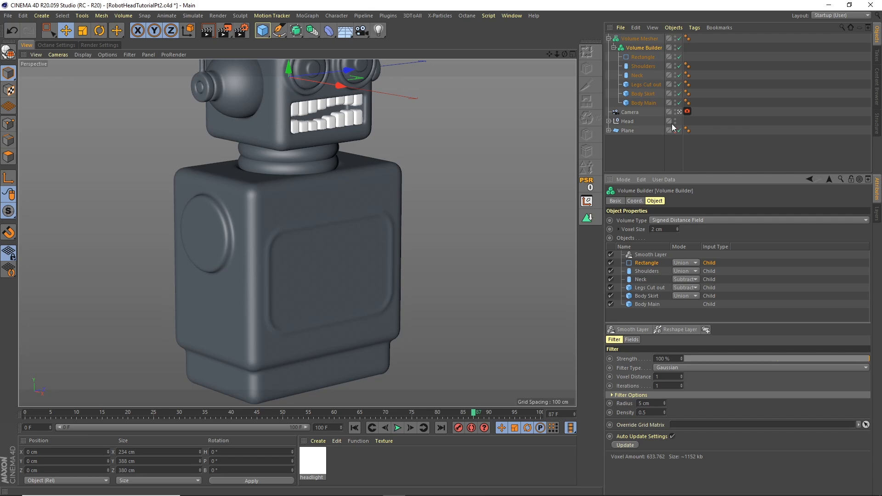
Step: Move the rectangle forward out of the torso's front to about X 119 cm
left_click(646, 58)
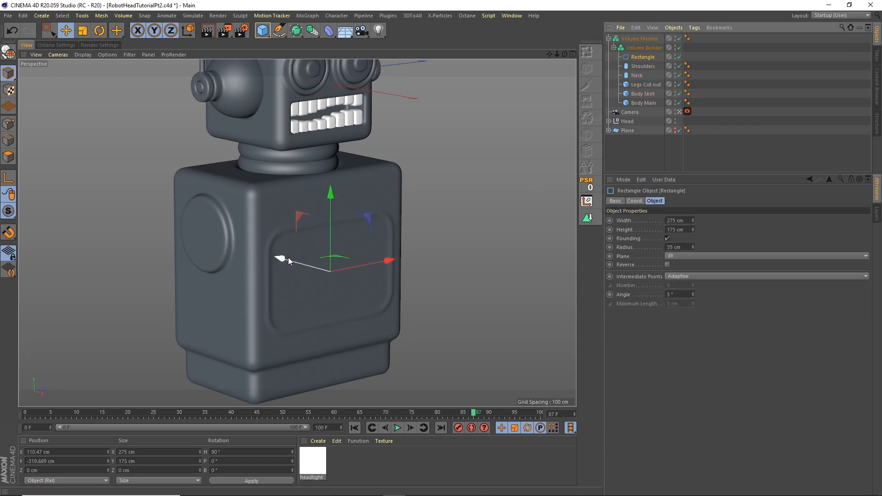
left_click_drag(291, 258, 294, 260)
left_click_drag(434, 230, 290, 205, "alt")
left_click_drag(384, 226, 287, 255, "alt")
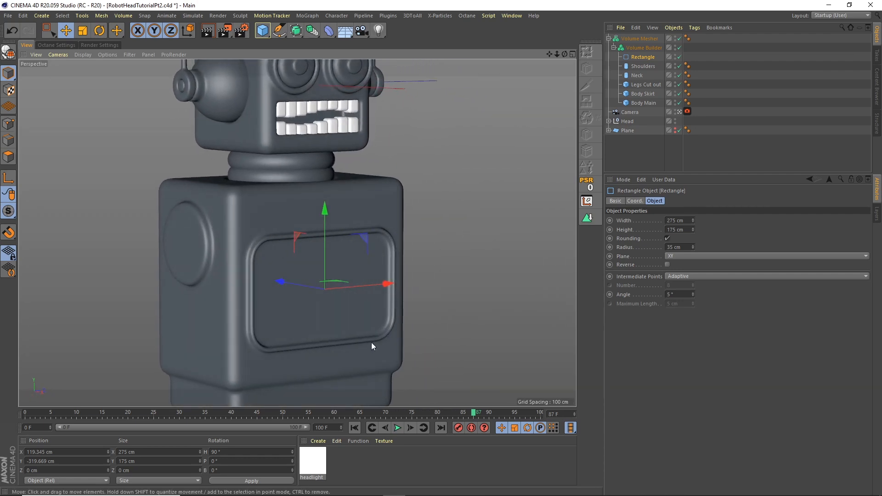
left_click_drag(425, 217, 456, 154, "alt")
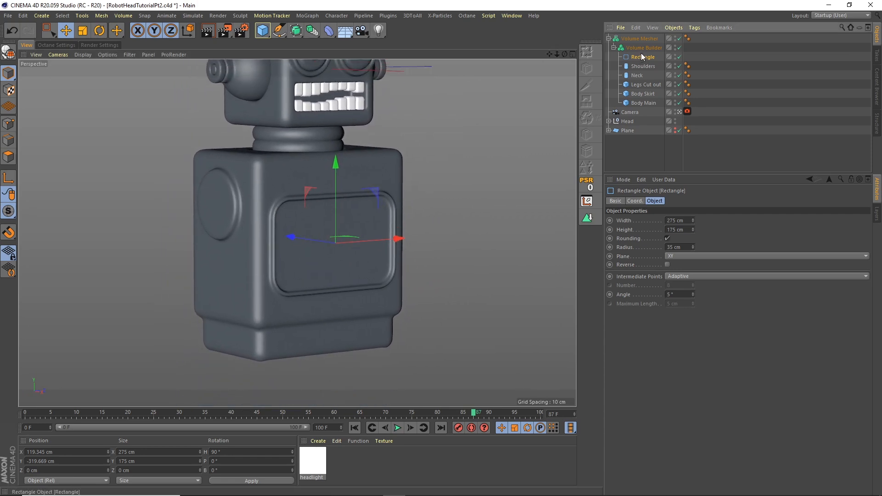
Step: Duplicate the rectangle outside the Volume Mesher and set the copy to 255 by 155 cm with a 25 cm corner radius
key("ctrl+v")
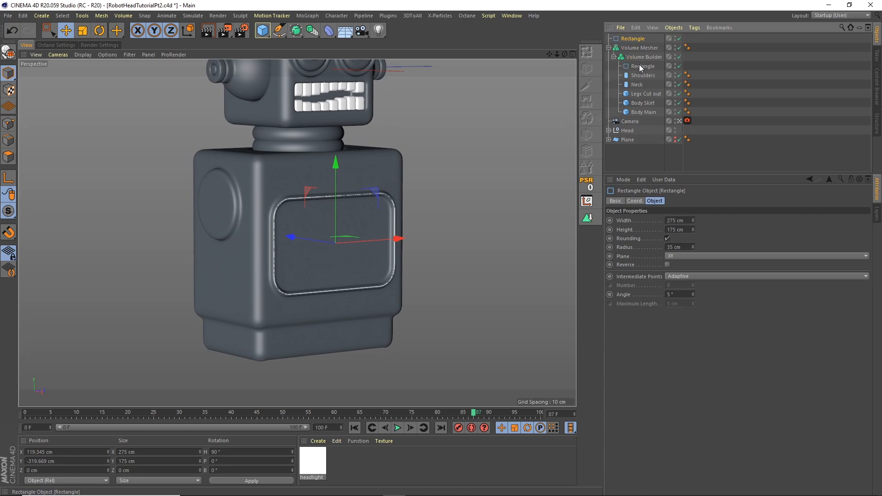
left_click_drag(686, 221, 646, 186)
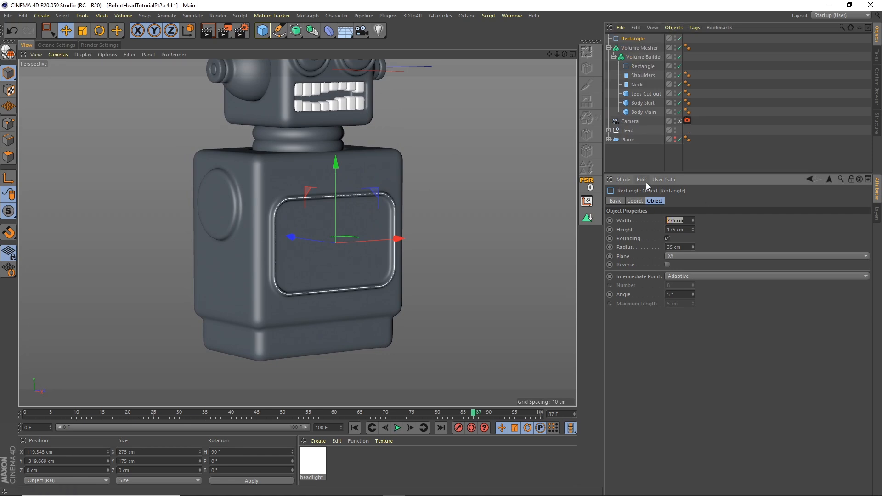
type("255")
key("Tab")
type("155")
key("Tab")
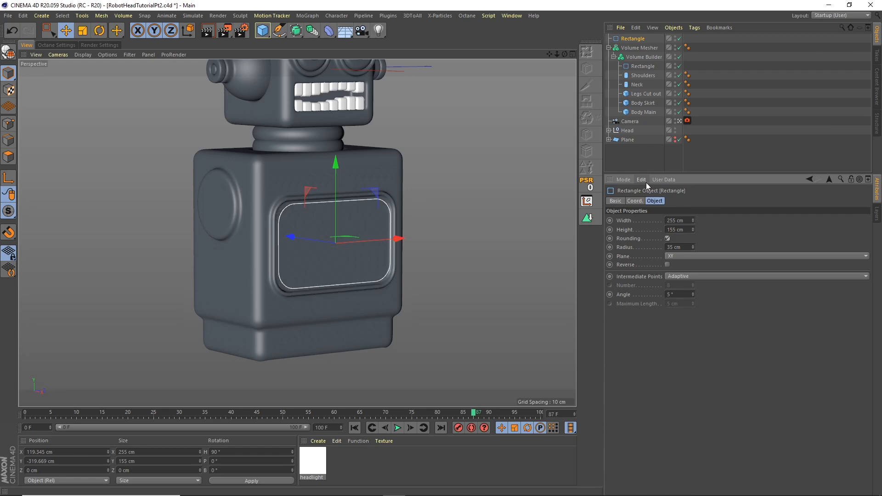
key("Tab")
type("25")
key("Tab")
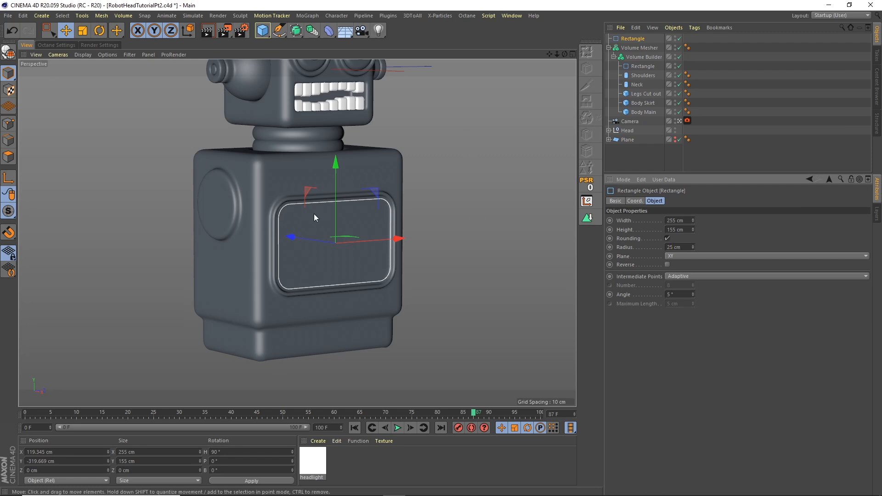
Step: Nest the smaller rectangle under a new Extrude object and set the extrusion's Z movement to 0 cm
left_click(296, 30)
left_click(398, 45)
left_click_drag(630, 48, 630, 41)
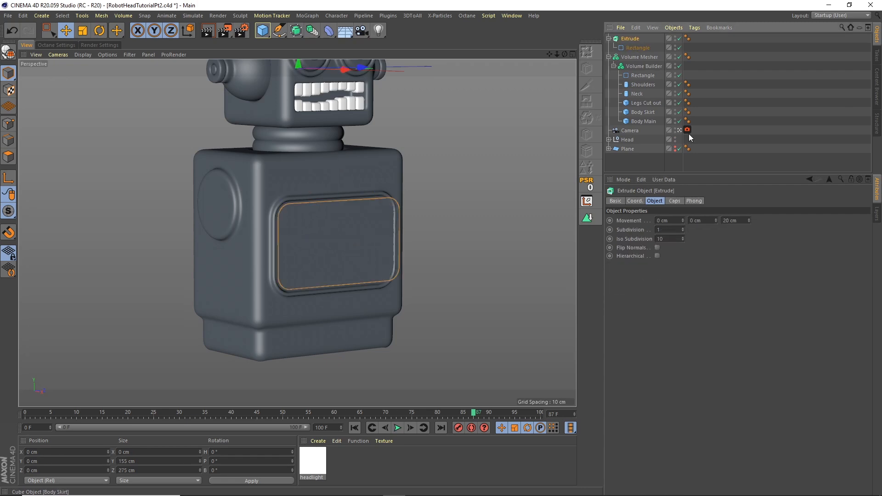
left_click_drag(738, 221, 668, 175)
type("0")
key("Return")
Step: Move the Extrude object forward to about X 19 cm, in front of the torso
left_click_drag(565, 53, 567, 65)
left_click_drag(339, 71, 348, 75)
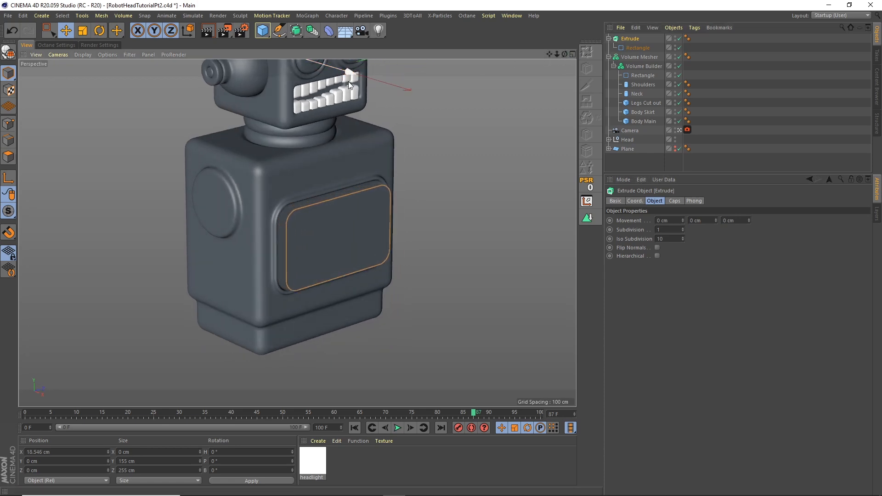
scroll(323, 200, "up", 6)
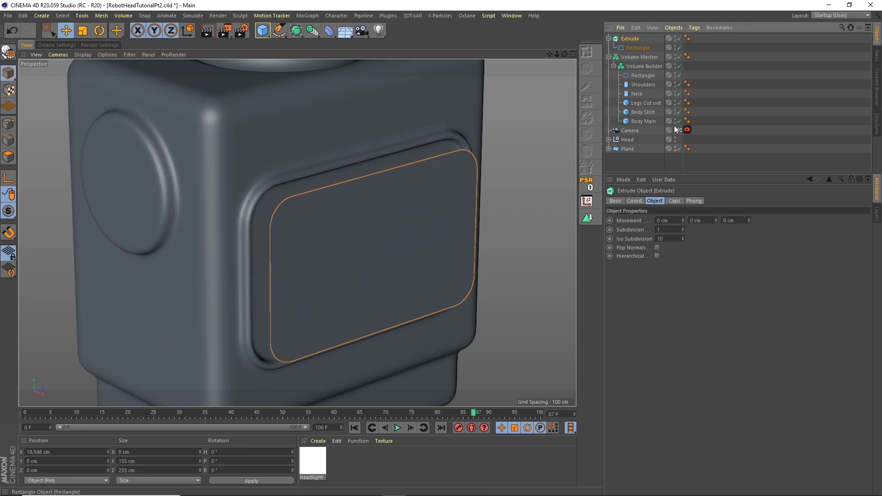
double_click(700, 220)
type("20")
key("Return")
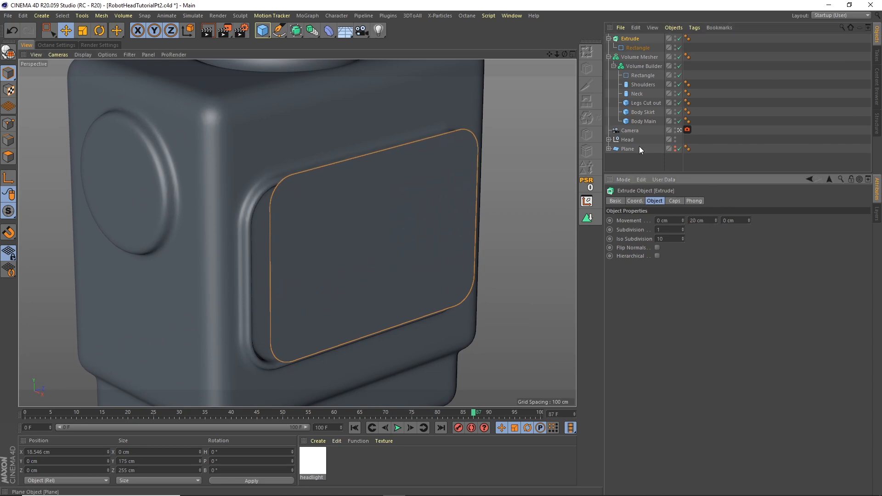
key("ctrl+z")
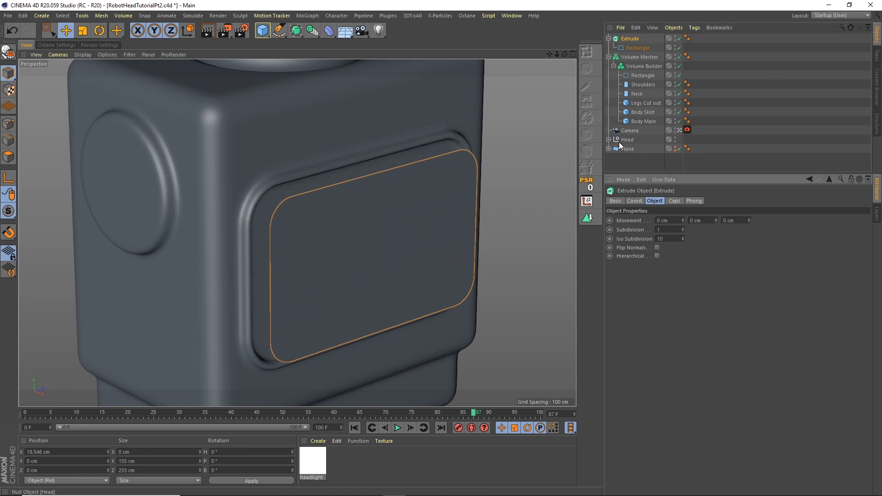
Step: Give the front panel's Extrude an X movement of 10 cm
left_click_drag(674, 221, 618, 178)
type("20")
key("Return")
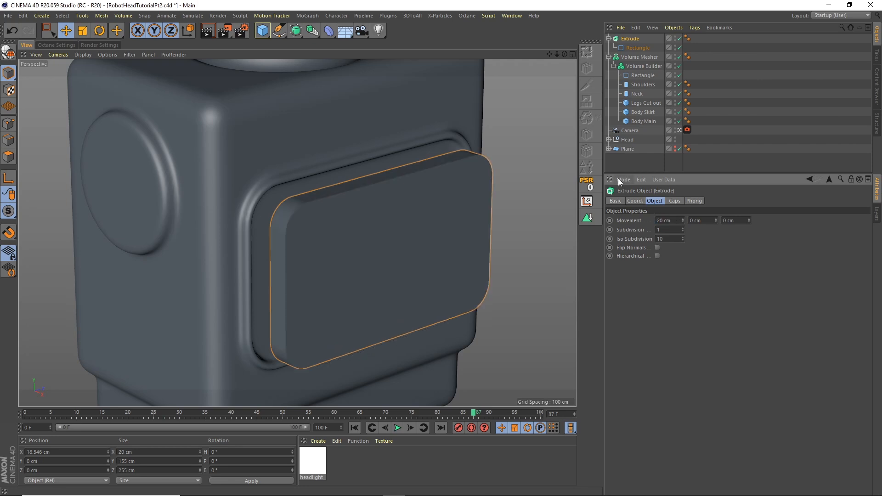
double_click(671, 221)
type("10")
key("Return")
Step: Set both the start and end caps of the front panel's Extrude to Fillet Cap
left_click(679, 201)
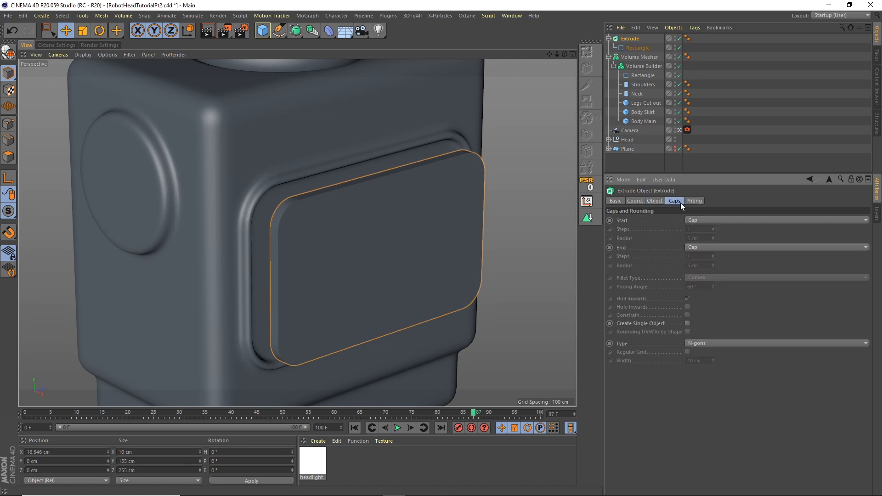
left_click(700, 220)
left_click(700, 252)
left_click(700, 247)
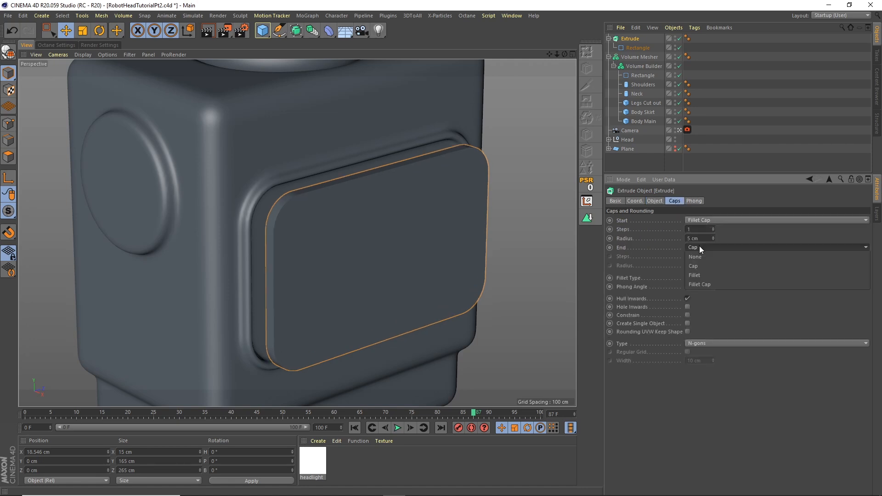
left_click(703, 282)
Step: Try a 10 cm fillet radius on the start and end caps of the front panel's Extrude
left_click(692, 238)
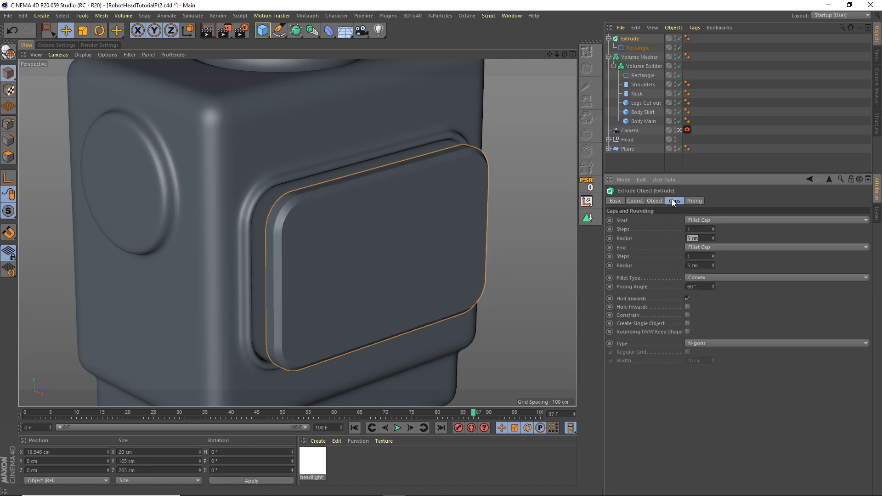
type("10")
key("Tab")
key("Tab")
key("Tab")
type("10")
key("Return")
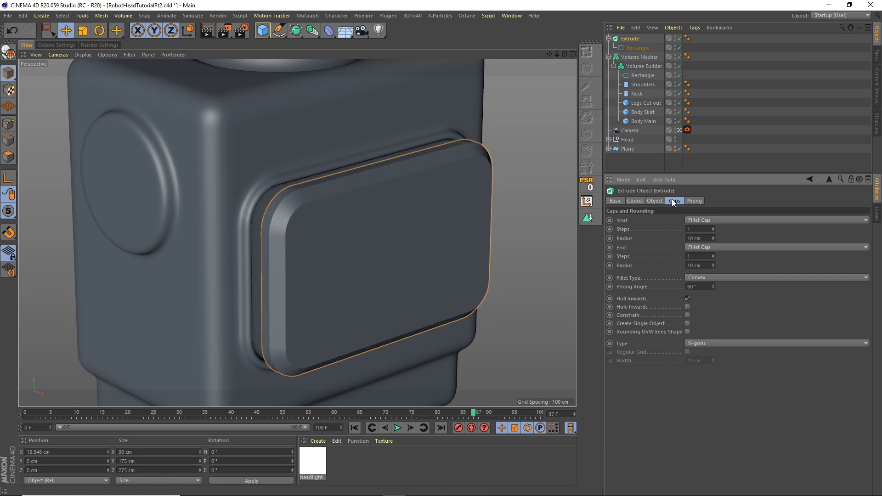
Step: Set the fillet radius of the Extrude's start and end caps to 5 cm
left_click_drag(702, 238, 683, 232)
type("5")
key("Tab")
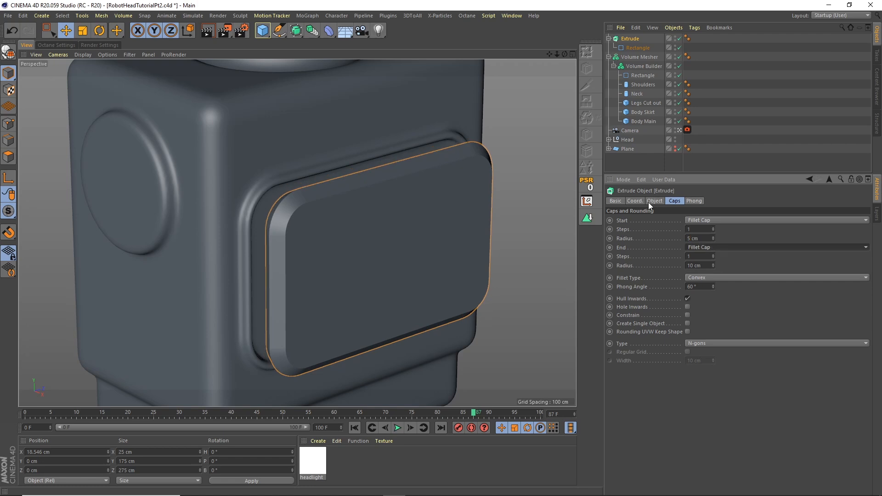
key("Tab")
key("Tab")
type("5")
key("Return")
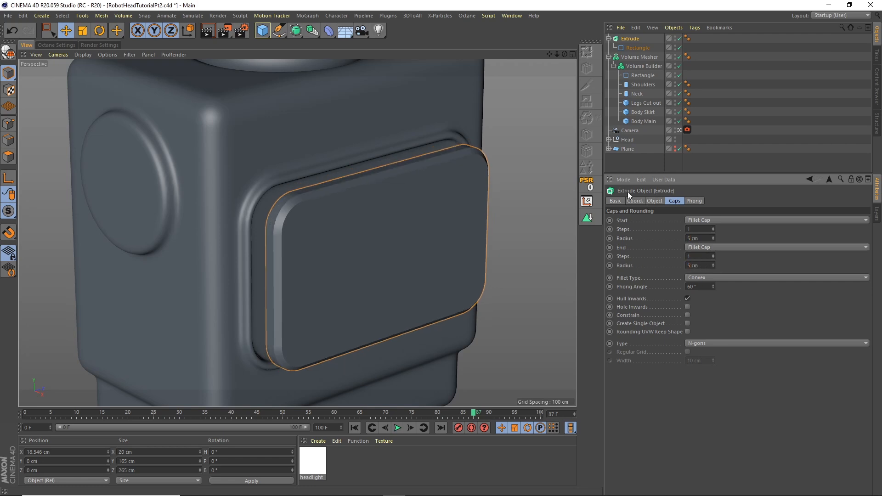
Step: Smooth the panel's fillets by setting the start and end cap steps to 10
type("10")
key("Tab")
key("Tab")
key("Tab")
type("10")
key("Return")
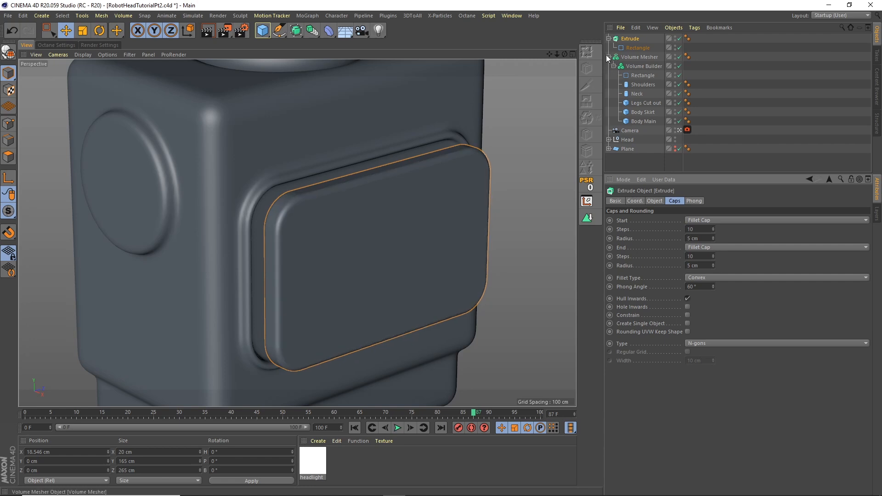
Step: Collapse the Extrude's hierarchy and rename the Extrude object as Front Panel
left_click(609, 38)
double_click(631, 39)
type("Front Panel")
key("Return")
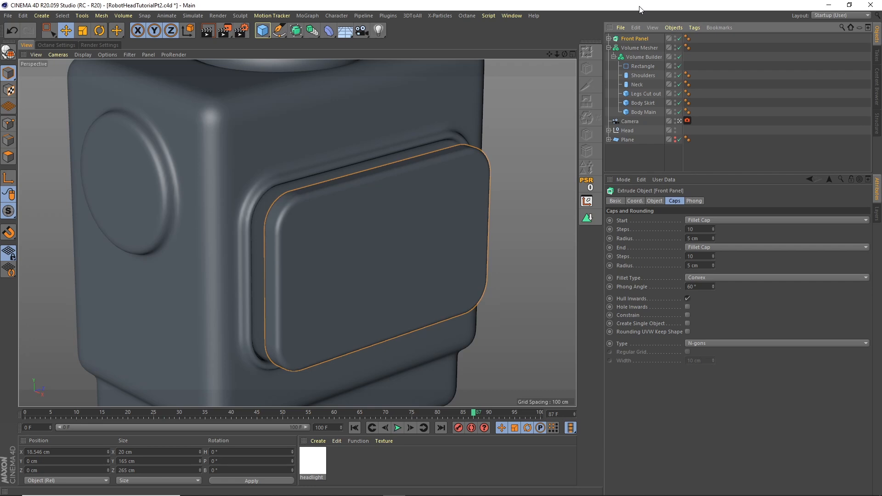
Step: Align Front Panel's axis to its rectangle by parenting it beneath the spline and resetting its PSR, then nest the rectangle back under Front Panel
left_click_drag(551, 55, 351, 188)
left_click(609, 39)
mouse_move(638, 48)
left_mouse_down()
mouse_move(634, 56)
mouse_move(636, 47)
left_mouse_up()
left_click(632, 38)
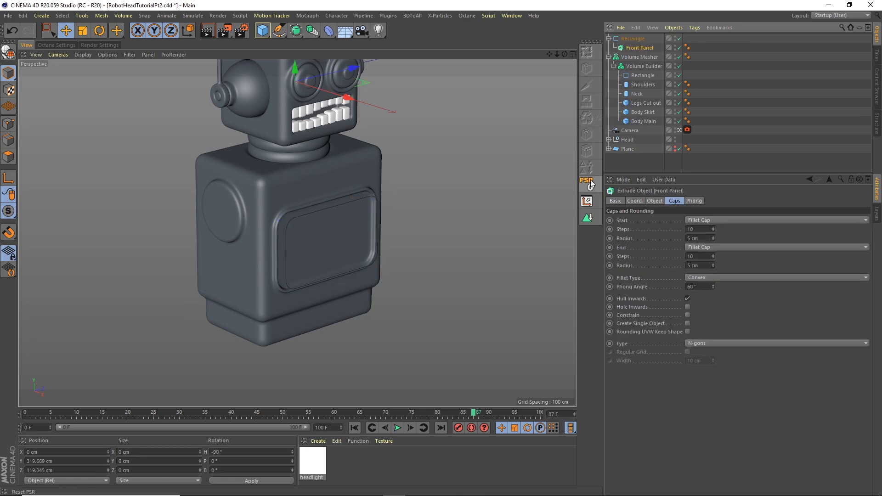
left_click_drag(636, 35, 632, 38)
left_click(633, 39)
left_click(609, 39)
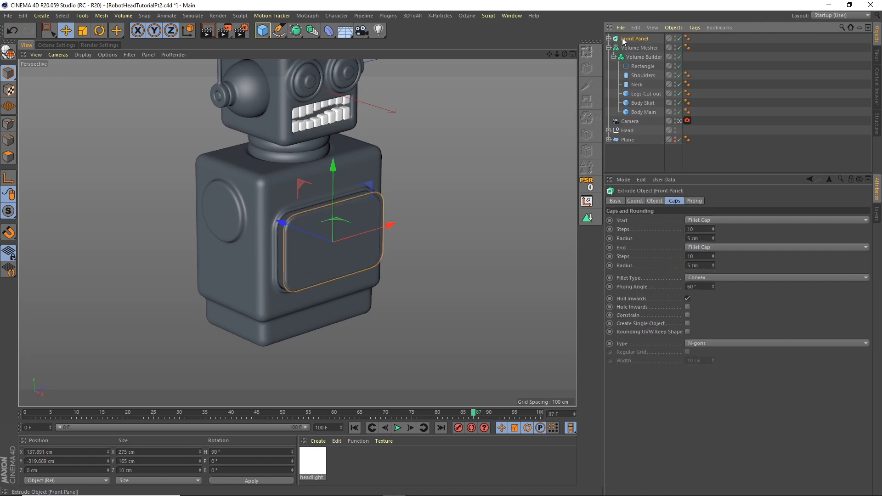
Step: Move Front Panel back into the raised chest frame to about X 117.5 cm and collapse the Volume Mesher's hierarchy
mouse_move(296, 227)
left_mouse_down()
mouse_move(332, 247)
mouse_move(291, 224)
left_mouse_up()
scroll(301, 206, "up", 10)
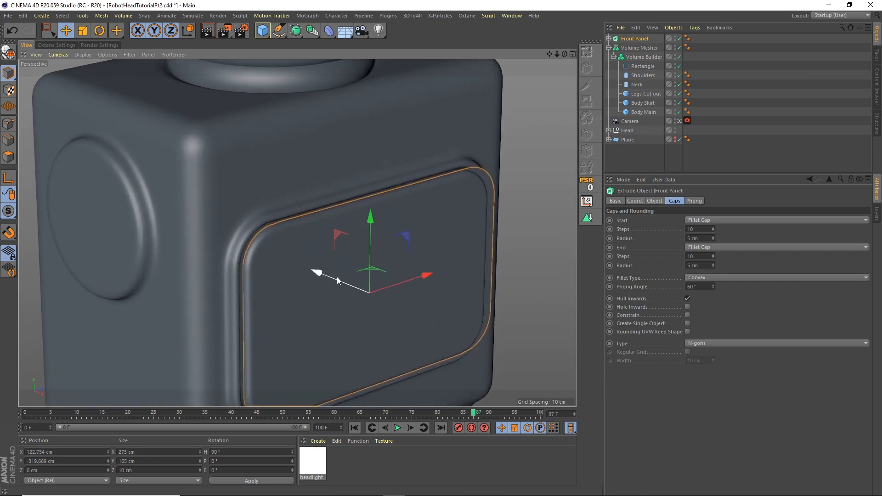
left_click_drag(337, 278, 333, 276)
scroll(369, 265, "down", 8)
right_click_drag(368, 261, 288, 301, "alt")
middle_click_drag(407, 193, 354, 202, "alt")
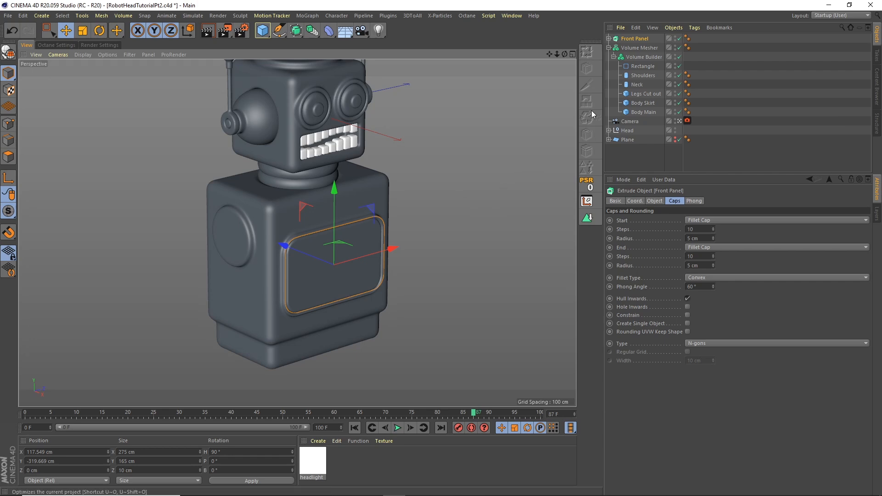
left_click(610, 48)
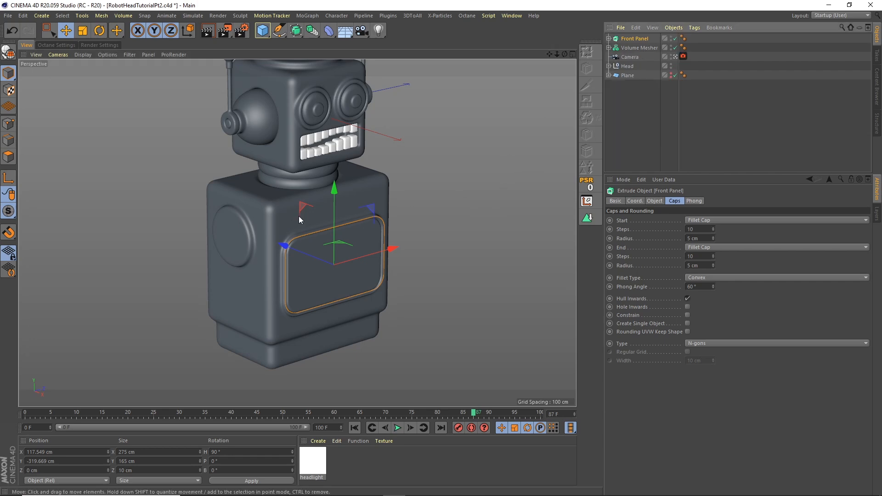
Step: Add a Cylinder and set its bank rotation to 90° so it faces forward
right_click_drag(299, 205, 432, 133, "alt")
left_click_drag(304, 205, 302, 192, "alt")
left_click(263, 31)
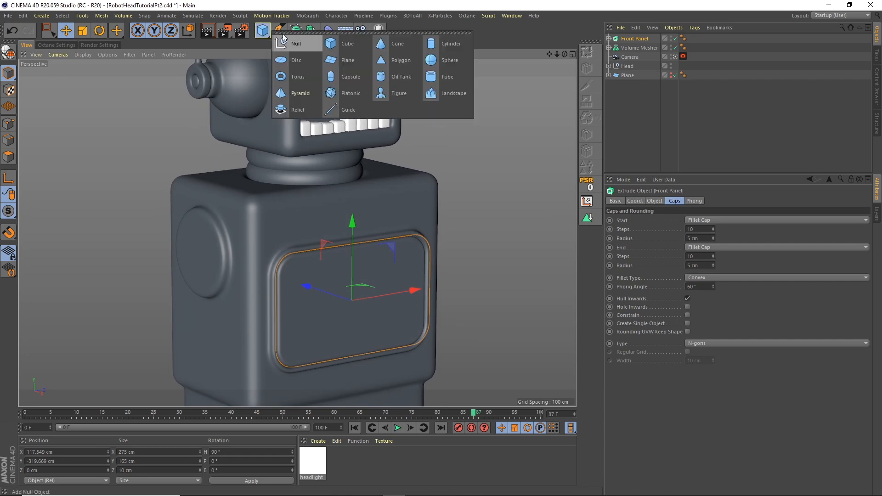
left_click(443, 45)
left_click(99, 30)
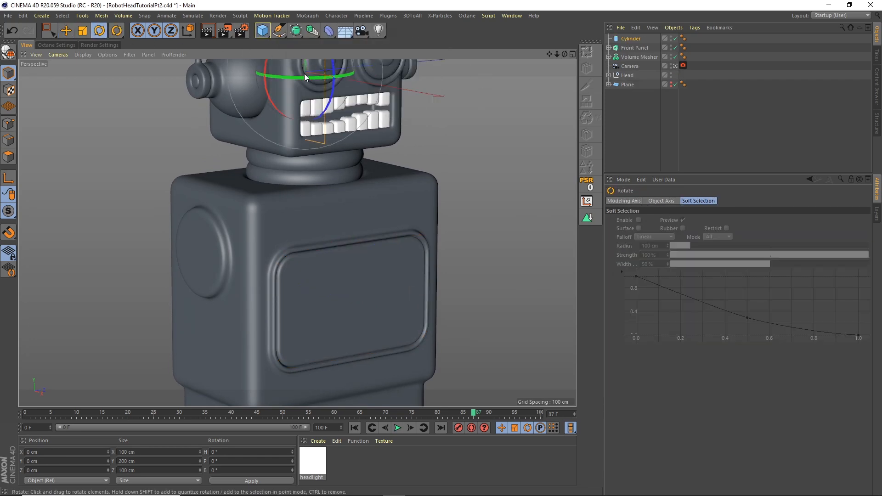
left_click(310, 147, "shift")
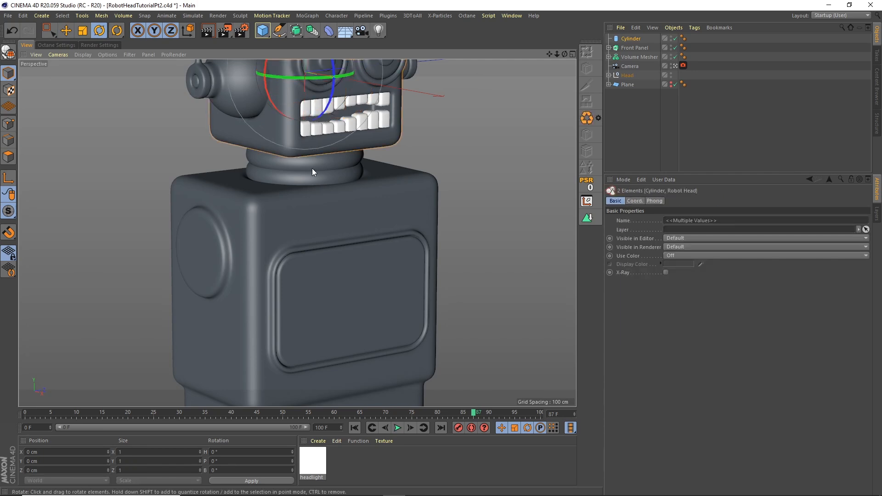
left_click(631, 39)
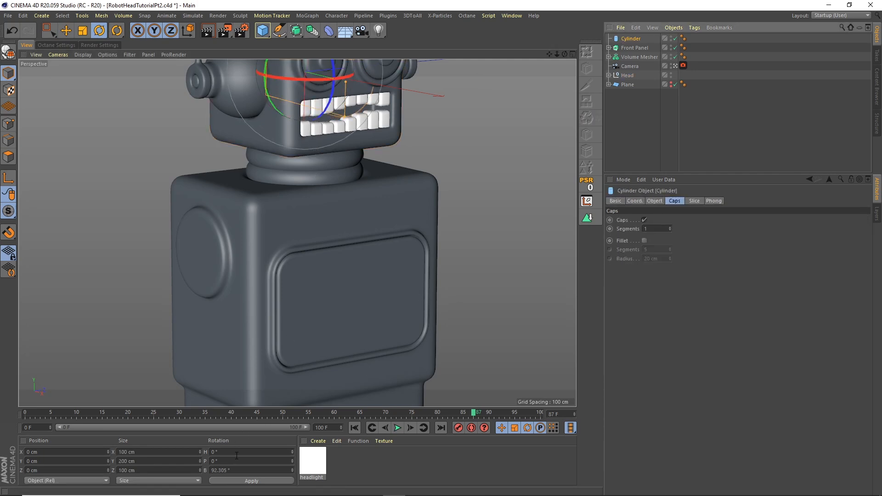
type("90")
key("Return")
Step: Give the cylinder a 15 cm radius and 40 cm height, and place it above the chest frame's upper-left corner at about X 103, Y -195 cm
left_click(66, 31)
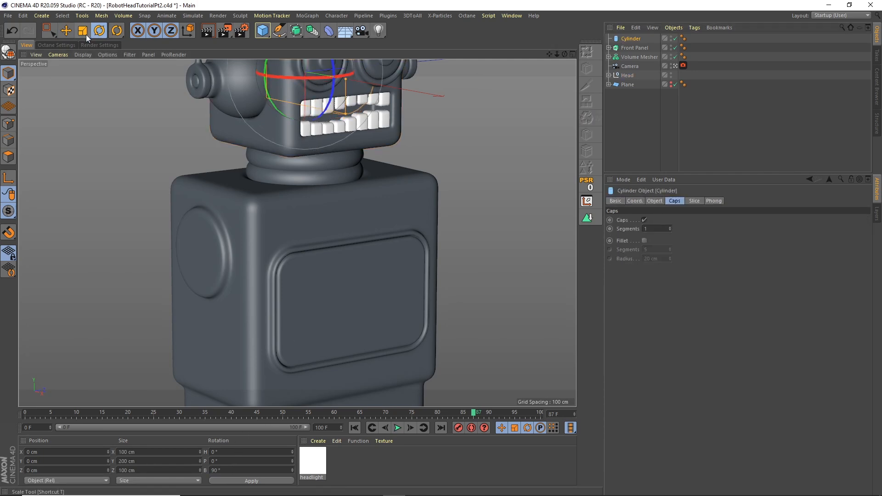
left_click_drag(303, 87, 352, 222)
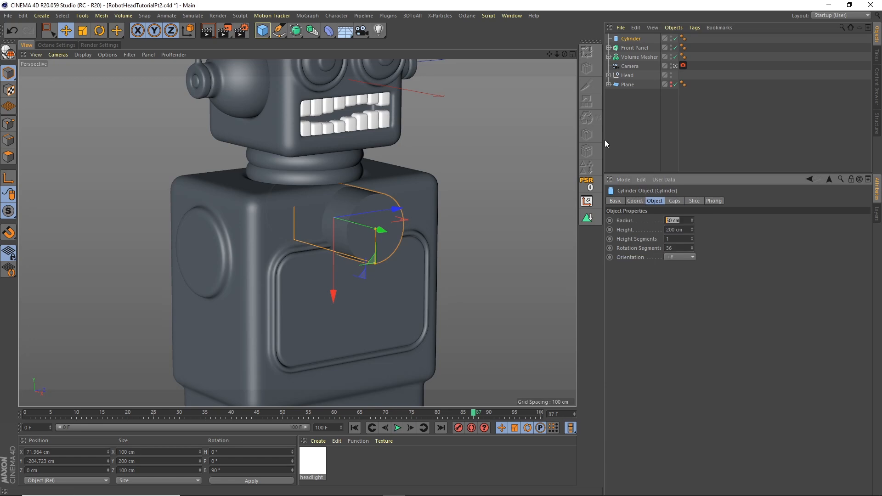
type("15")
key("Tab")
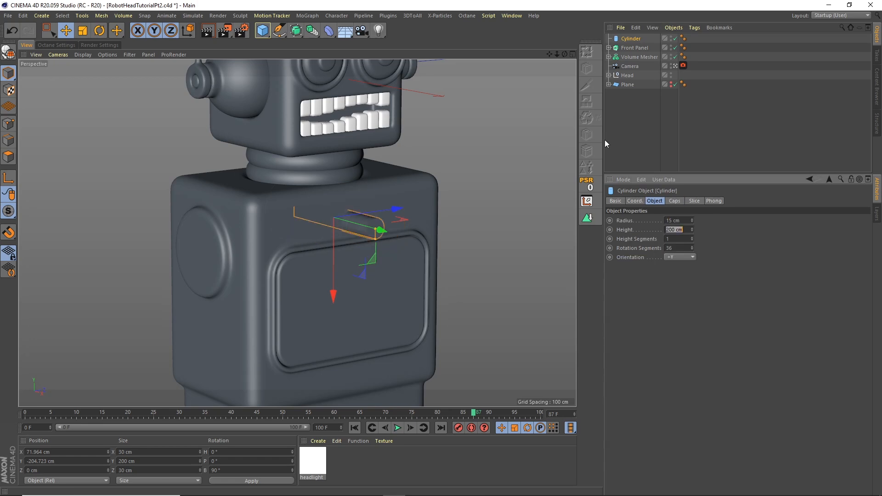
type("40")
key("Return")
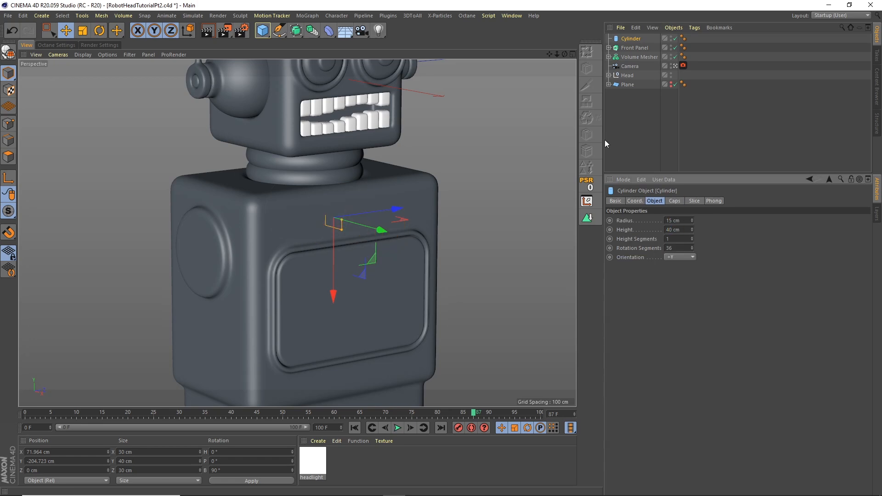
left_click_drag(374, 225, 346, 236)
left_click_drag(395, 209, 322, 210)
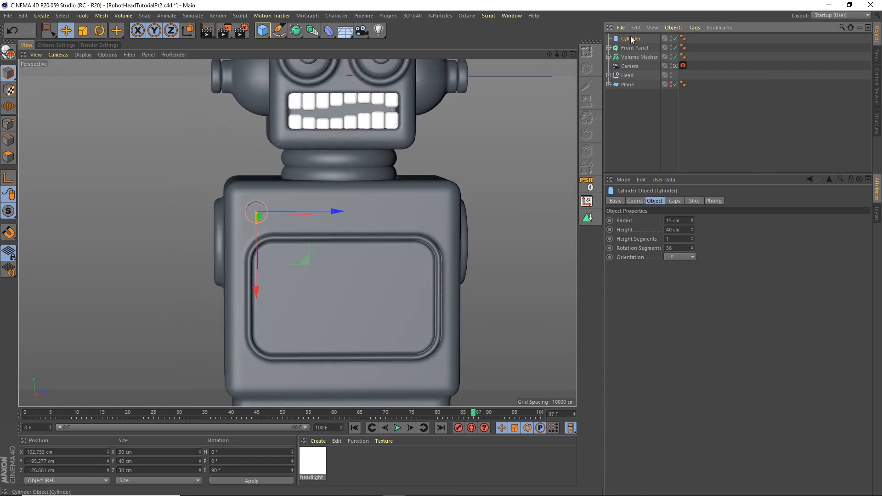
Step: Duplicate the cylinder twice, placing one copy beside the original and the other above the frame's opposite corner at about Z 131 cm
key("ctrl+c")
key("ctrl+v")
left_click_drag(331, 211, 379, 206)
key("ctrl+c")
key("ctrl+v")
left_click_drag(371, 211, 507, 209)
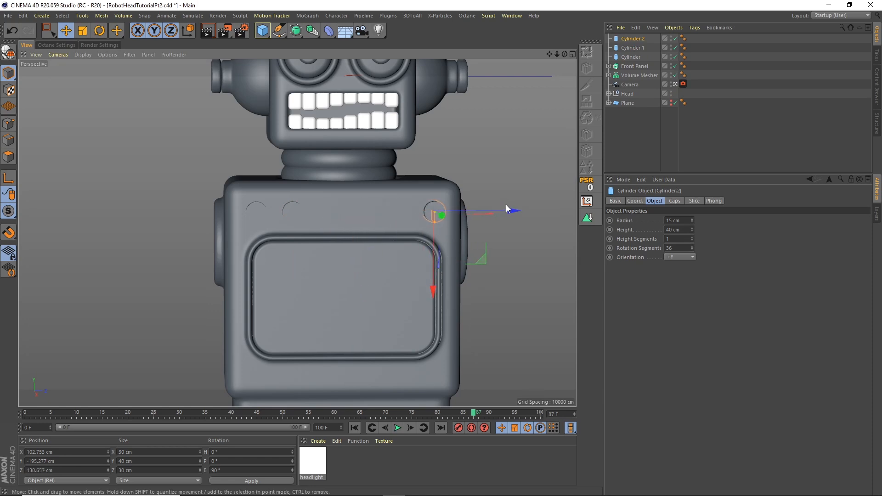
Step: Select all three cylinders and rename them together as ButtonEdge
left_click_drag(565, 54, 603, 65)
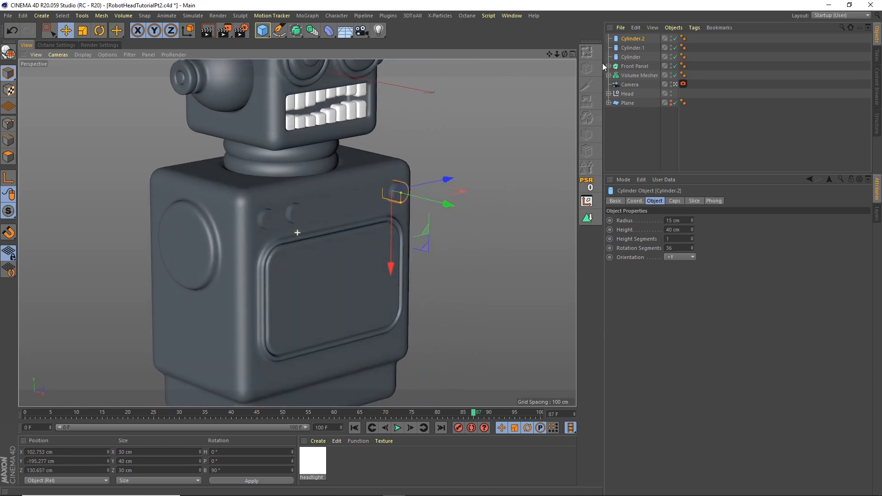
left_click(638, 56, "shift")
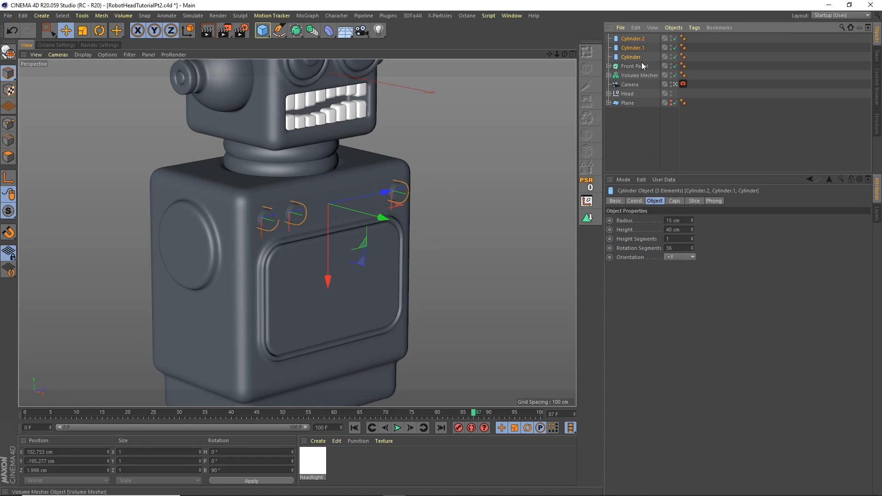
left_click(623, 201)
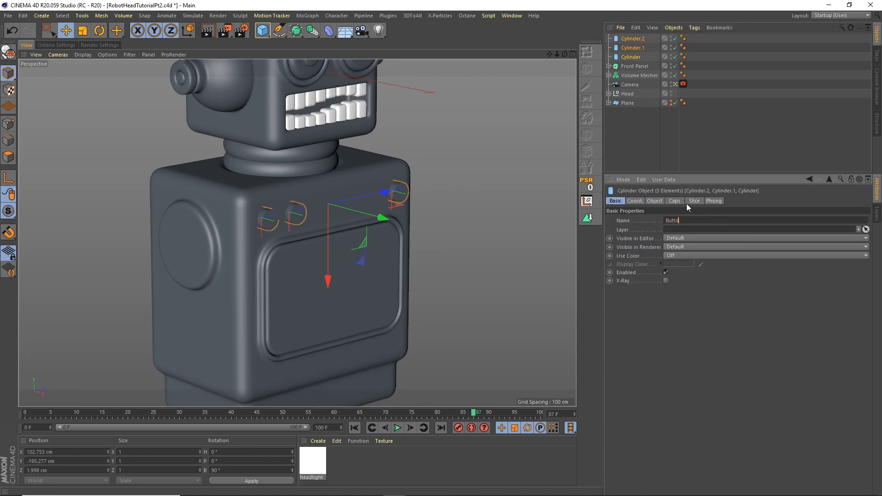
type("ButtonEdge")
key("Return")
Step: Duplicate the three ButtonEdge cylinders and rename the copies as ButtonCutout
left_click(633, 131)
left_click(646, 57)
left_click(645, 56, "shift")
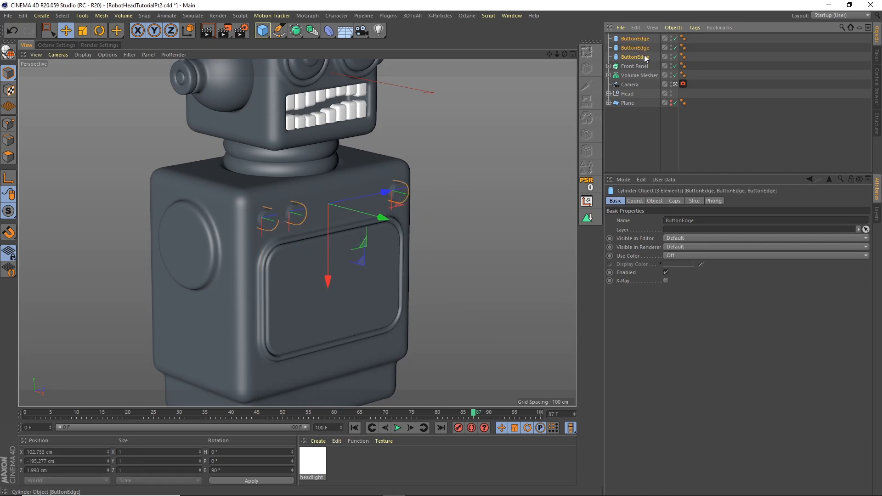
key("ctrl+c")
key("ctrl+v")
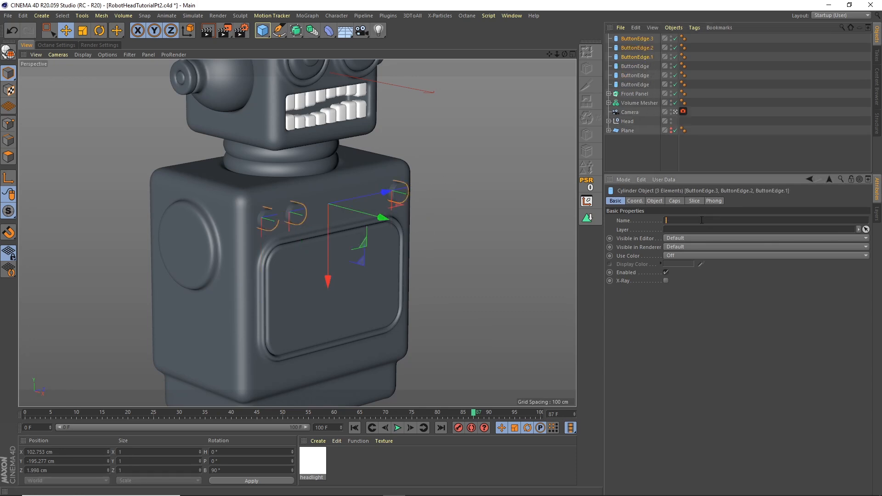
type("ButtonCutout")
key("Return")
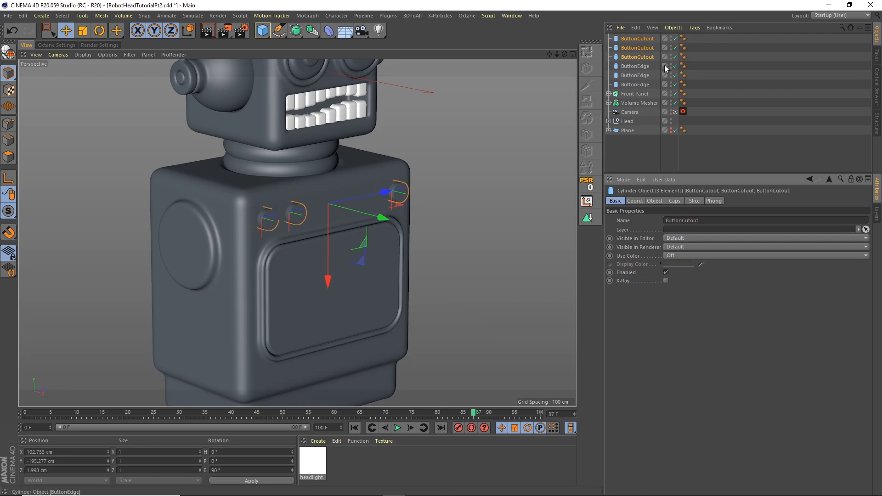
Step: Move the three ButtonCutout cylinders forward by about 8 cm and set their radius to 8 cm
left_click_drag(363, 218, 367, 218)
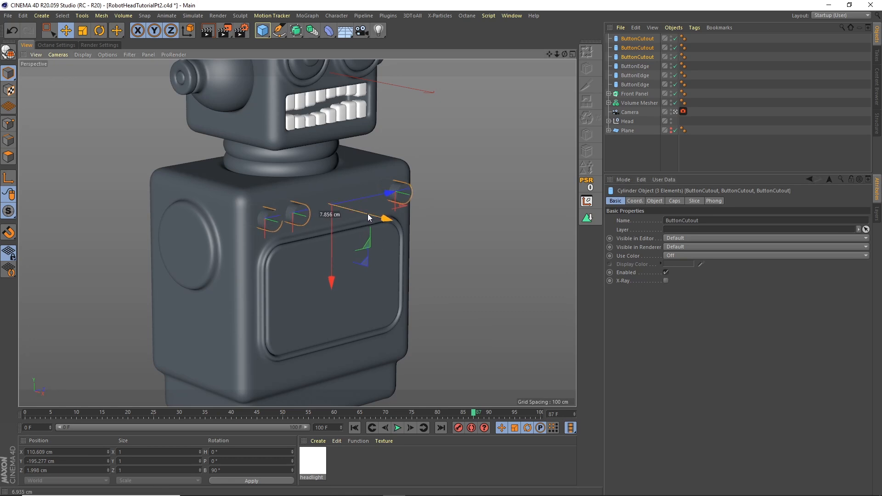
left_click(656, 202)
key("Tab")
type("8")
key("Return")
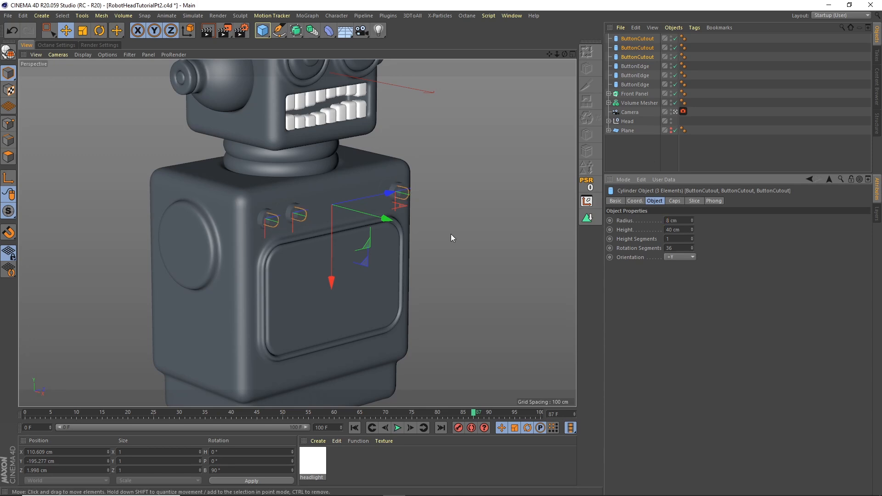
Step: Group the three ButtonEdge cylinders under a null named Button Edges and place it inside the Volume Builder
middle_click_drag(451, 234, 438, 216, "alt")
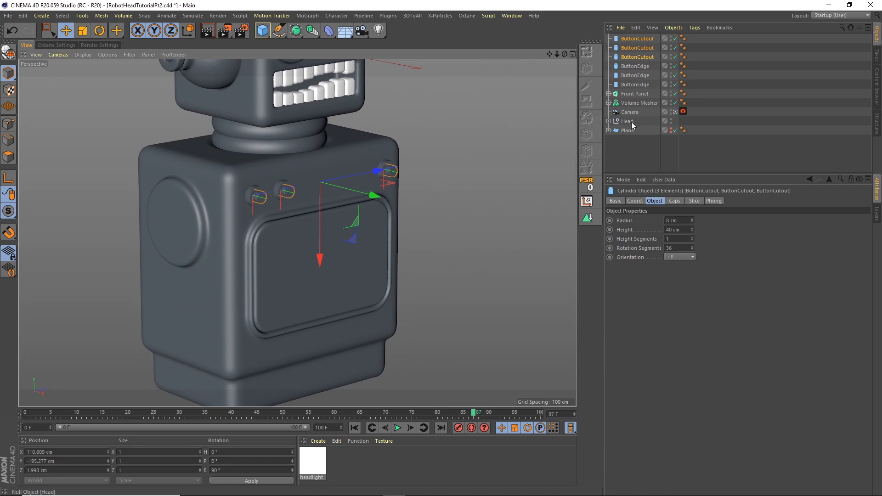
left_click(609, 103)
left_click(640, 66)
left_click(639, 85, "shift")
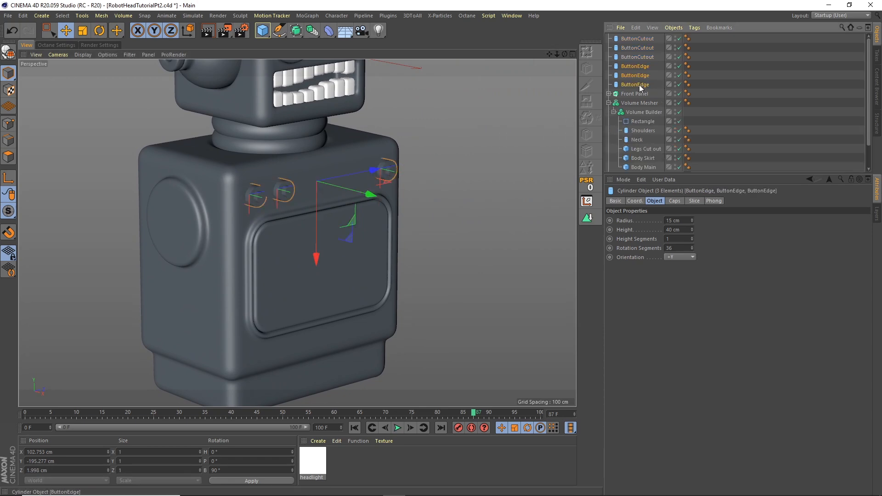
right_click(662, 73)
left_click(702, 142)
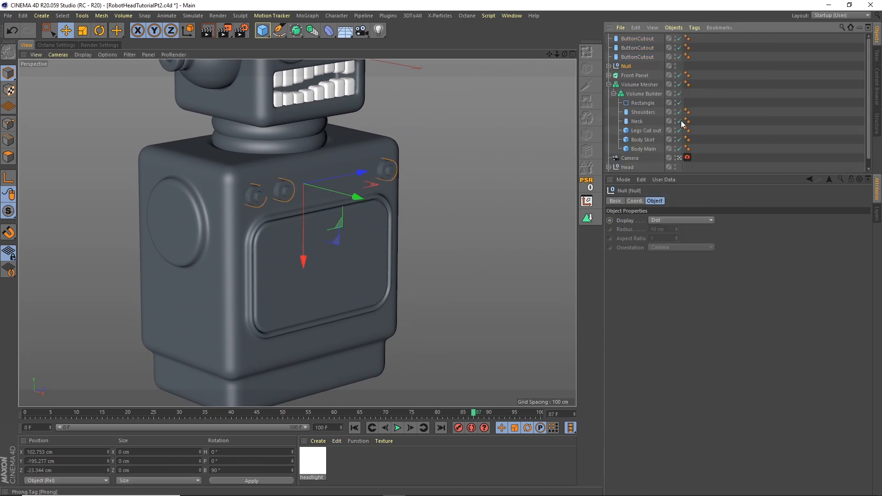
double_click(626, 66)
type("Butt")
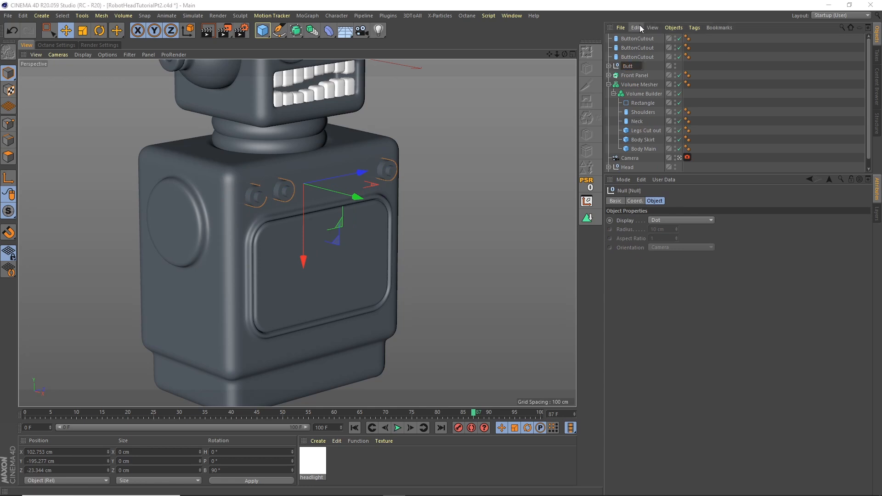
type("on Edges")
key("Return")
left_click_drag(638, 75, 648, 95)
Step: Group the three ButtonCutout cylinders under a null named Button Cutouts
left_click(644, 40)
left_click(644, 57, "shift")
left_click(655, 27)
mouse_move(673, 29)
left_click(692, 143)
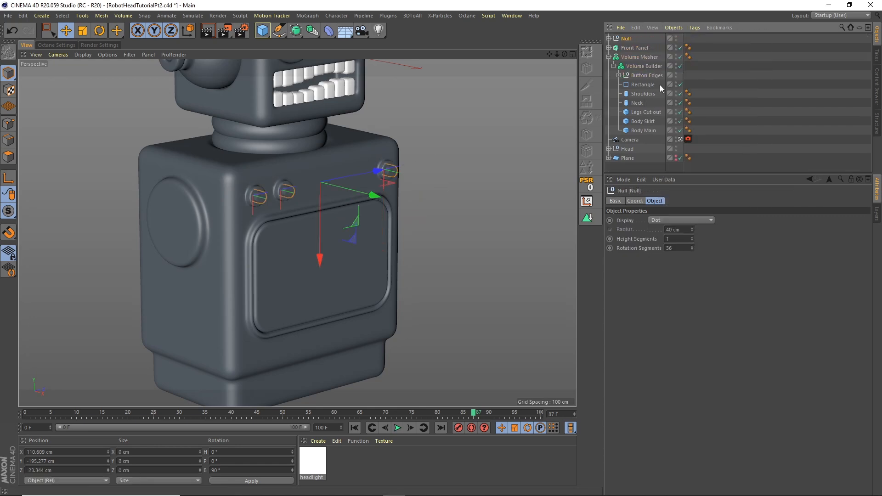
double_click(628, 39)
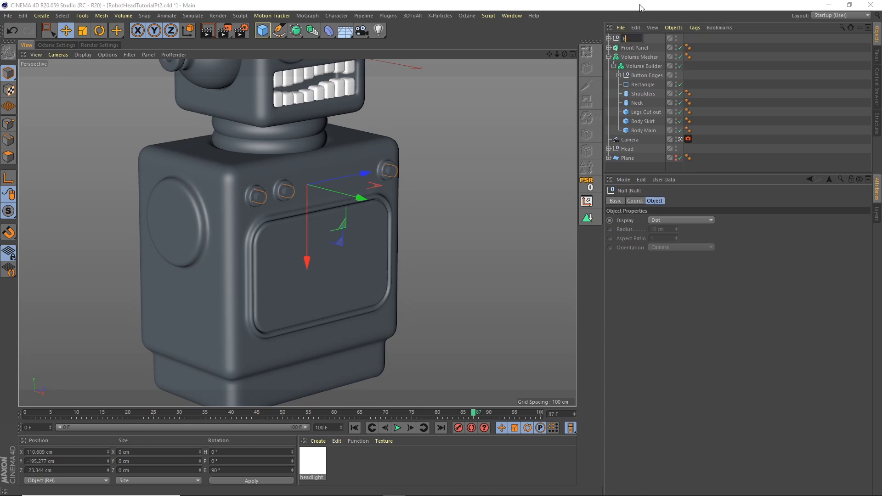
type("Button Cuoyts")
key("Return")
type("ts")
key("Return")
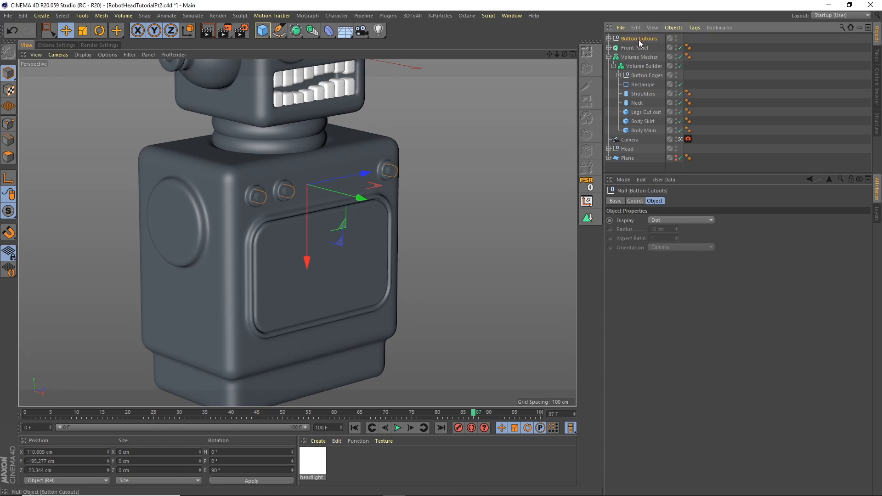
Step: Place Button Cutouts inside the Volume Builder and order the layers as Smooth Layer, Button Cutouts, Button Edges above Rectangle
left_click_drag(648, 72, 644, 59)
left_click(645, 57)
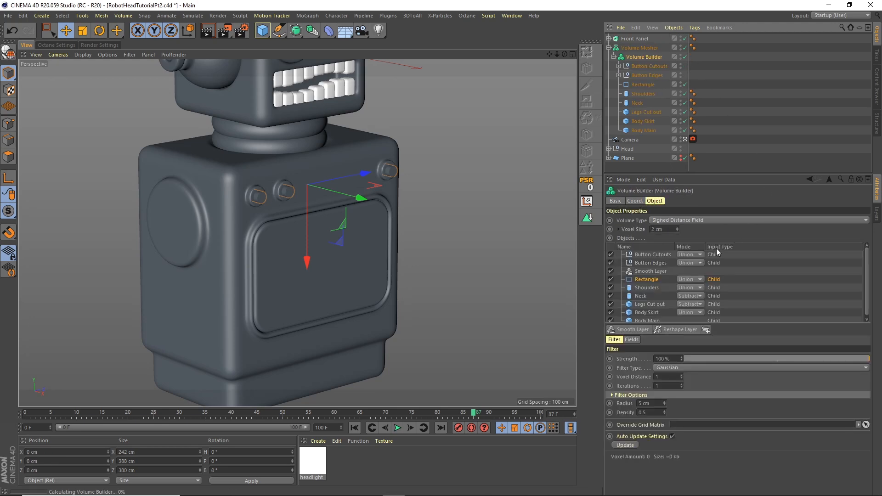
left_click(652, 254)
left_click(652, 261, "shift")
left_click_drag(652, 261, 652, 274)
left_click(651, 265)
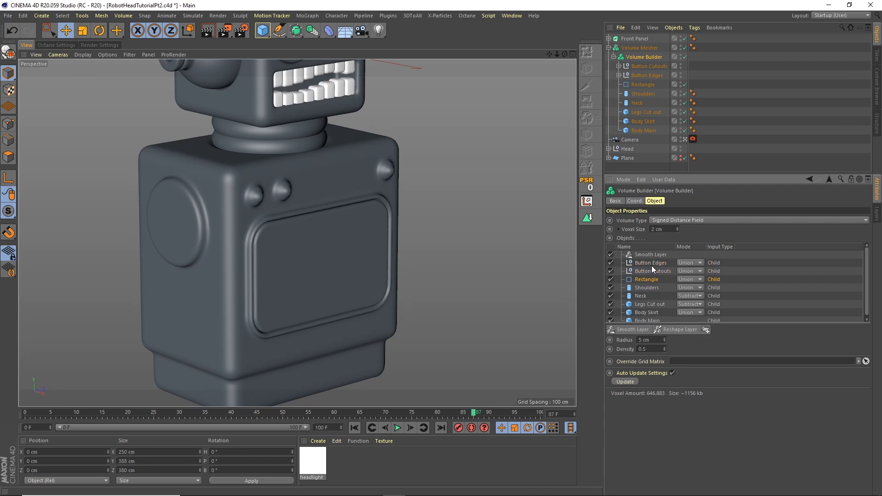
left_click_drag(653, 270, 650, 264)
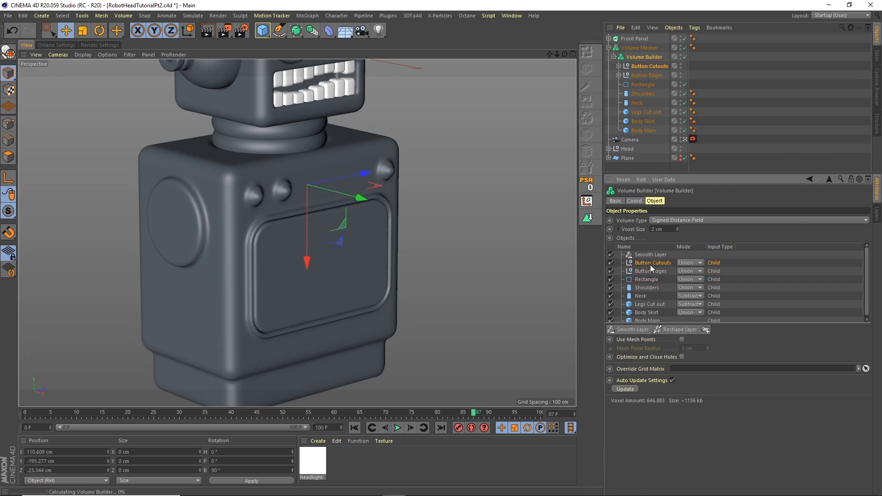
Step: Set the Button Cutouts layer's mode to Subtract in the Volume Builder
left_click(686, 263)
left_click(691, 282)
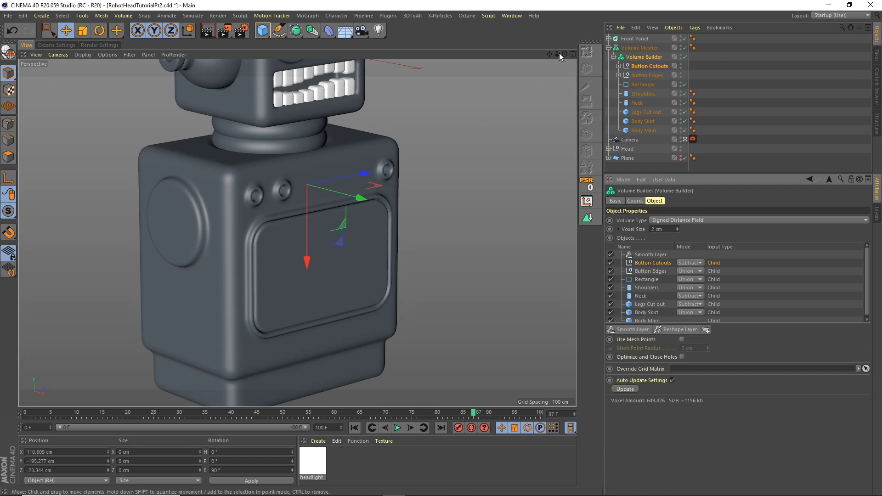
left_click_drag(562, 54, 312, 194)
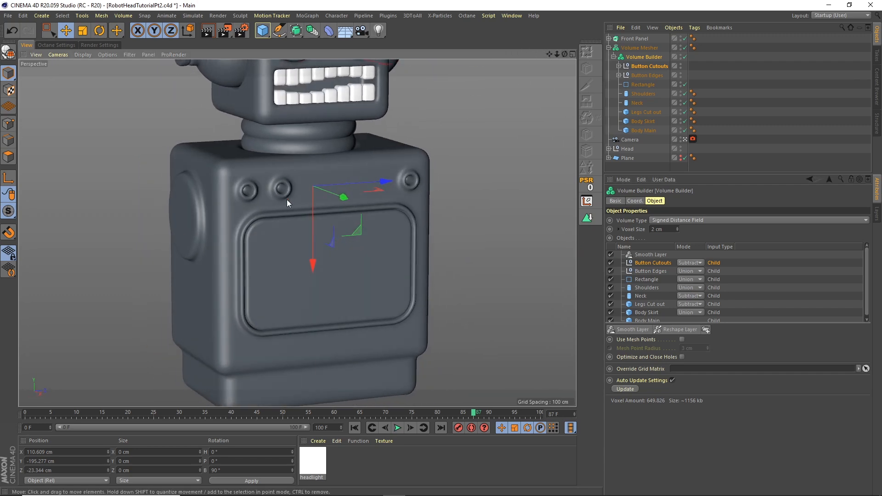
Step: Make a copy of the Button Cutouts group outside the Volume Builder and expand it to show its cylinders
left_click(646, 67)
key("ctrl+c")
key("ctrl+v")
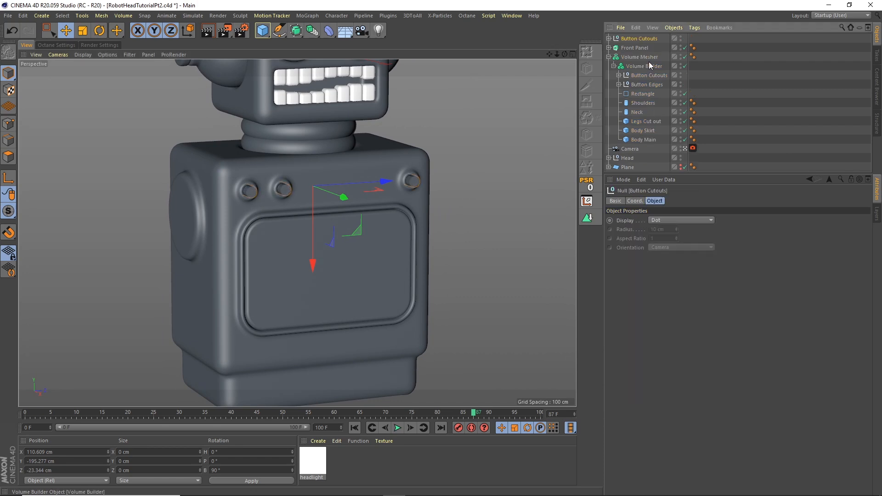
left_click(609, 38)
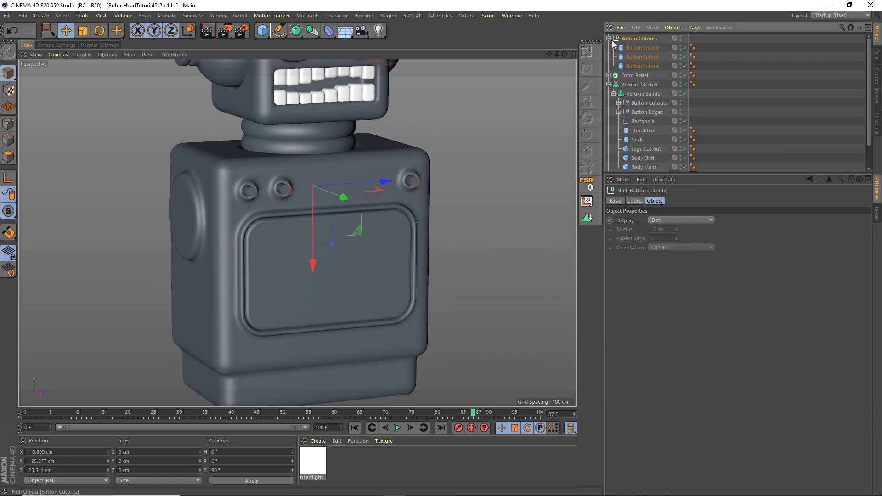
mouse_move(565, 54)
left_mouse_down()
mouse_move(608, 65)
mouse_move(580, 53)
left_mouse_up()
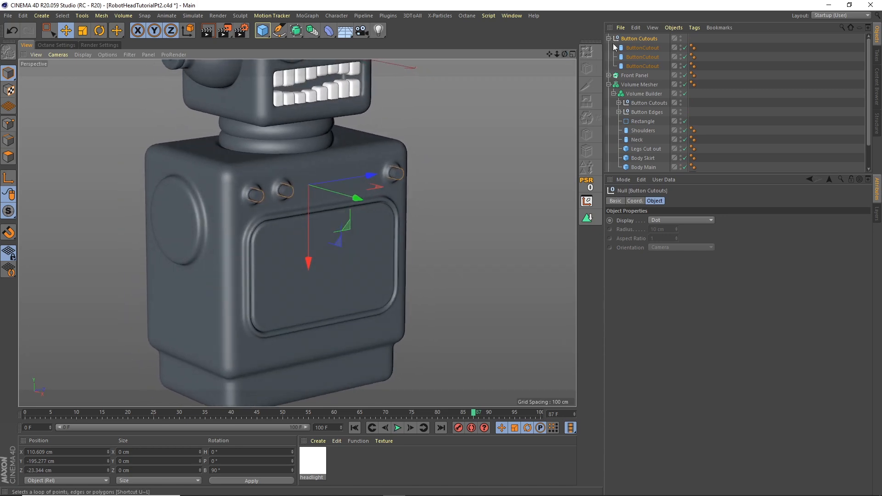
Step: Fillet the caps of the three copied ButtonCutout cylinders with an 8 cm radius
left_click(648, 50)
left_click(647, 65, "shift")
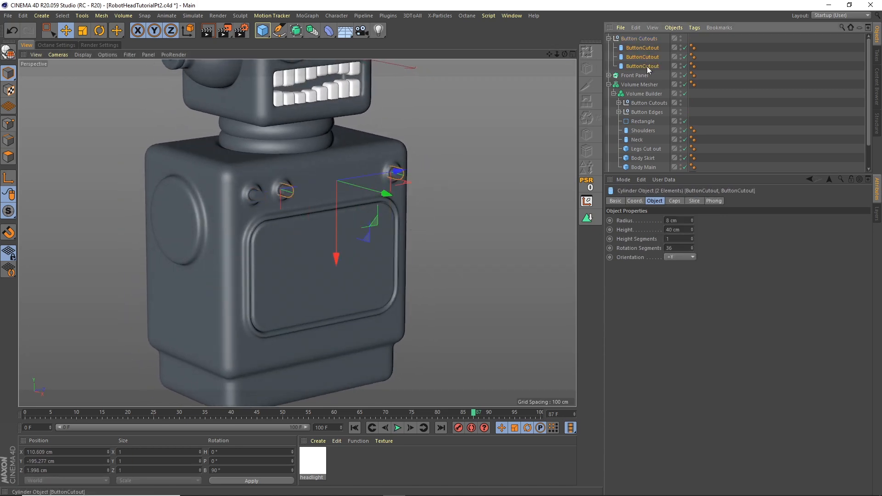
left_click(674, 201)
left_click(645, 241)
type("2")
right_click_drag(286, 186, 557, 103, "alt")
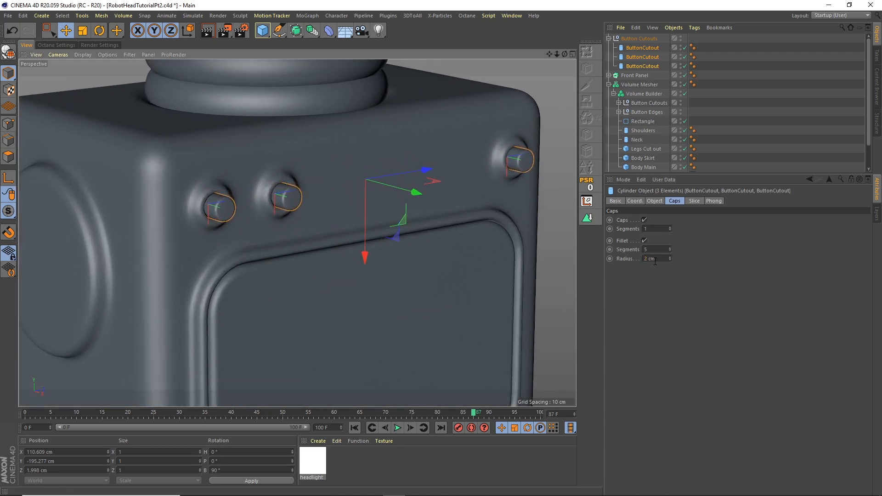
type("10")
key("Return")
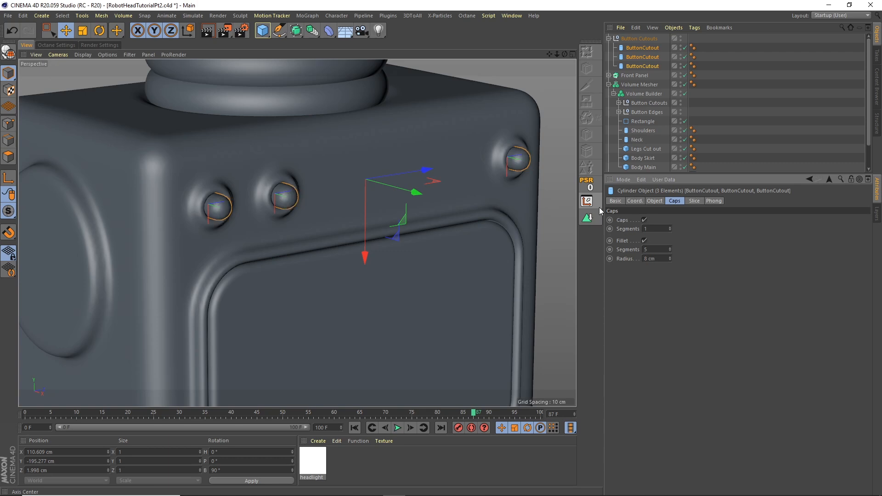
Step: Move the three copied cylinders back to about X 107 cm and rename their group Buttons
middle_click_drag(419, 194, 415, 192, "alt")
left_click_drag(415, 192, 409, 192)
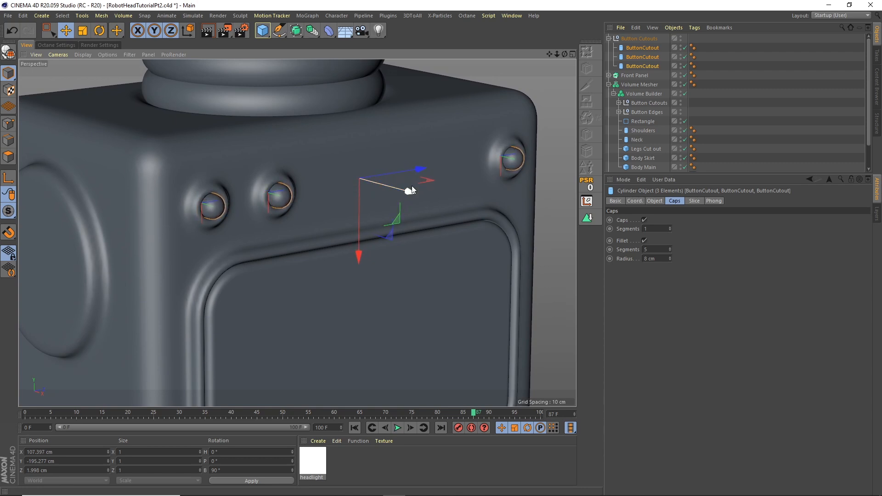
left_click(610, 38)
double_click(630, 38)
type("Buttons")
key("Return")
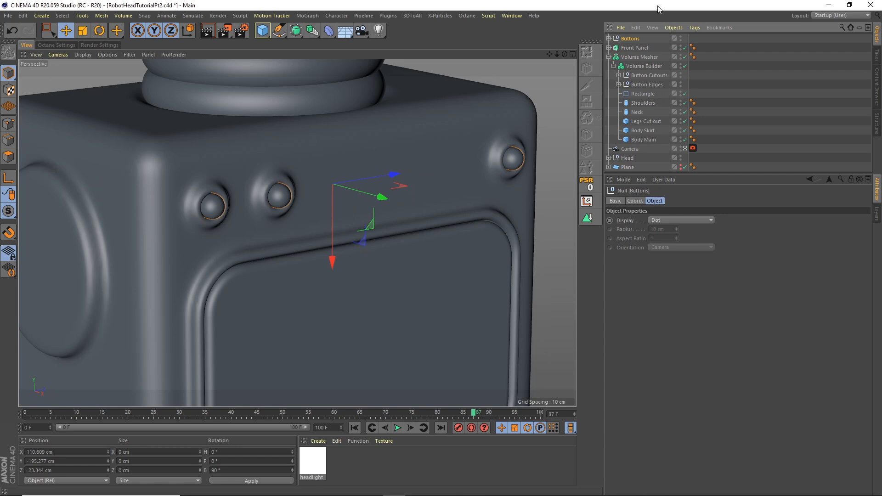
Step: Collapse the Volume Mesher, rename it Body, and save the scene
left_click(609, 57)
double_click(636, 57)
type("V")
key("Return")
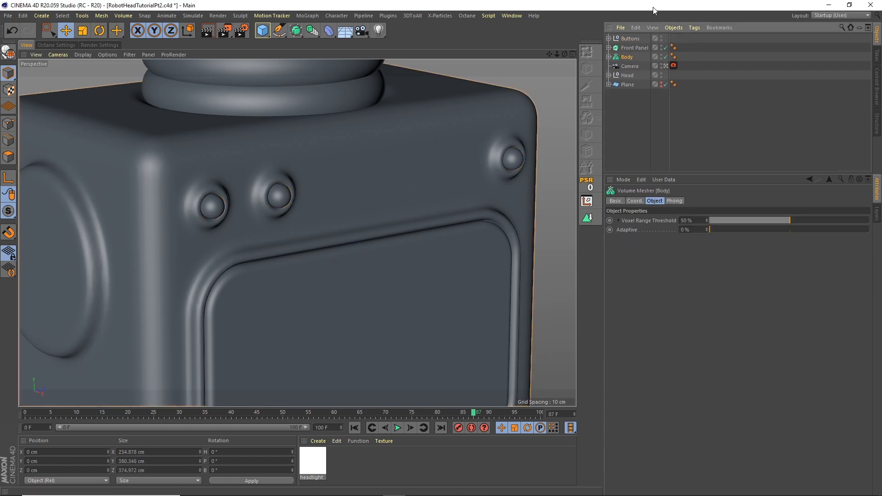
middle_click_drag(185, 75, 164, 87, "alt")
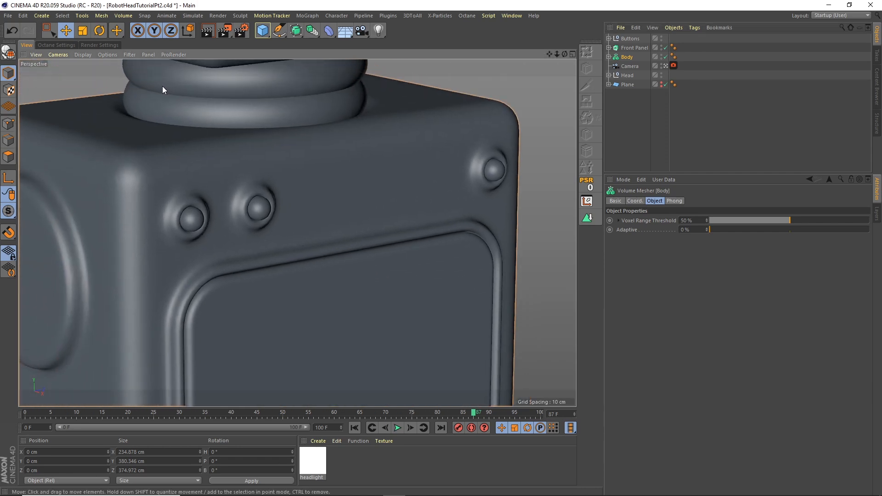
left_click(8, 16)
left_click(26, 92)
Step: Add a cube, lower it to about Y -200 cm at the upper chest, and reduce its height to about 44 cm
right_click_drag(554, 63, 377, 188, "alt")
middle_click_drag(358, 188, 419, 133, "alt")
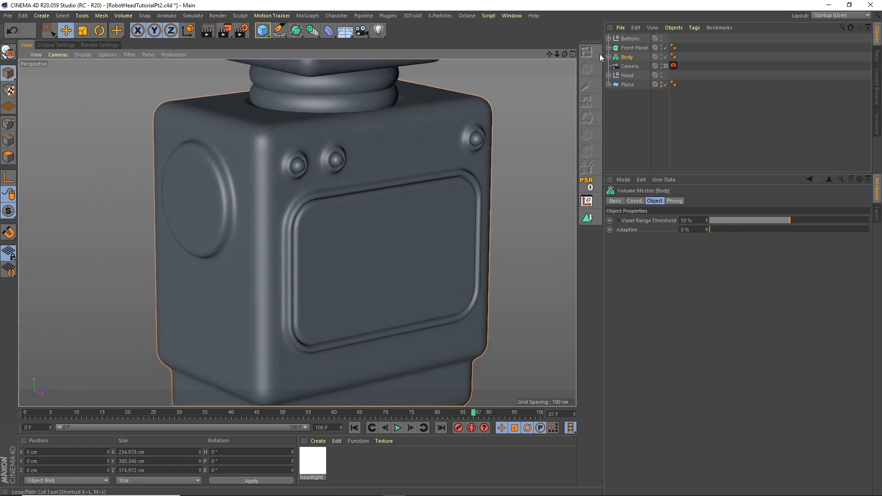
left_click(263, 32)
left_click(352, 46)
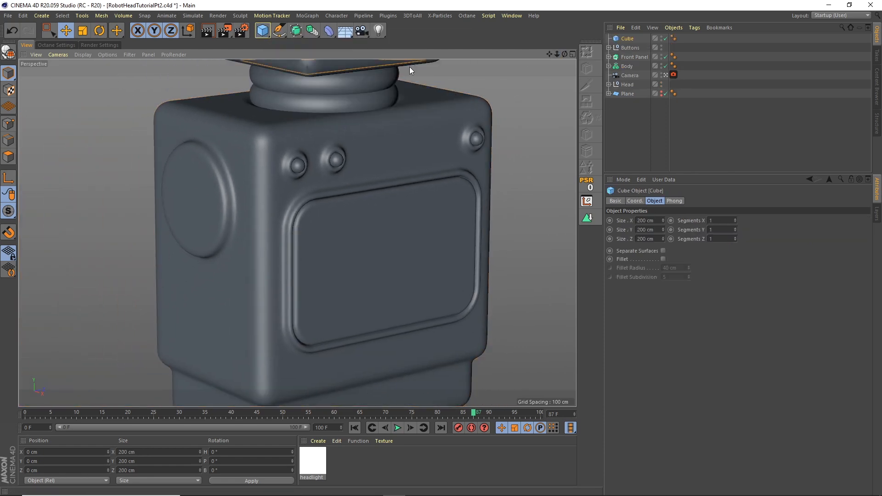
left_click_drag(517, 92, 394, 96)
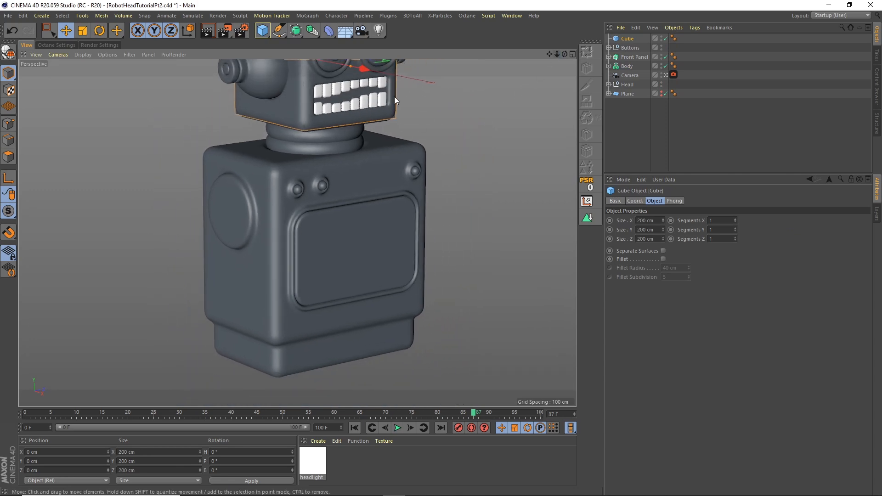
left_click_drag(548, 53, 513, 136)
left_click_drag(296, 101, 300, 213)
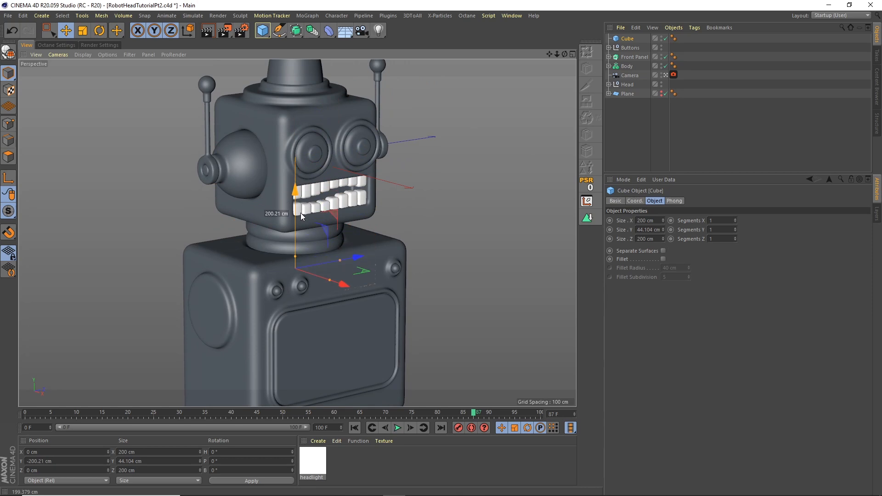
Step: Fit the cube between the chest buttons in the Right view, about 27 cm high and 146 cm wide, centred near Z 27 cm
left_click(572, 55)
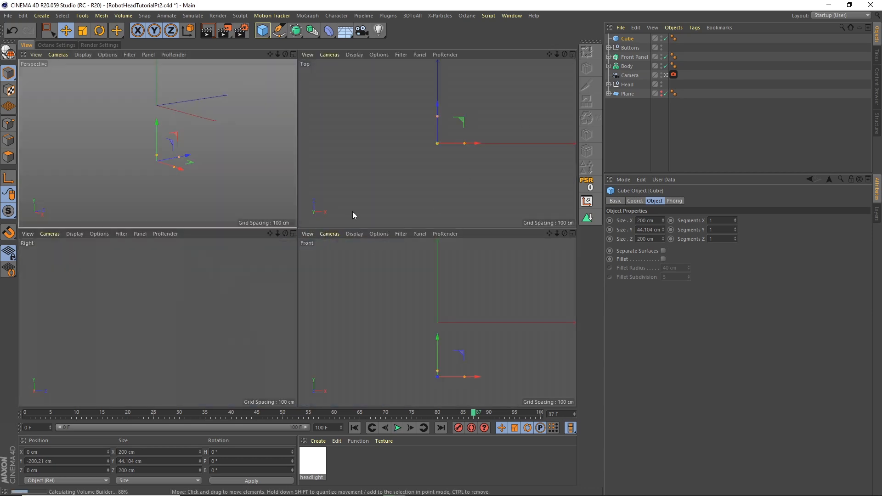
left_click(293, 233)
scroll(404, 138, "down", 5)
scroll(393, 148, "up", 10)
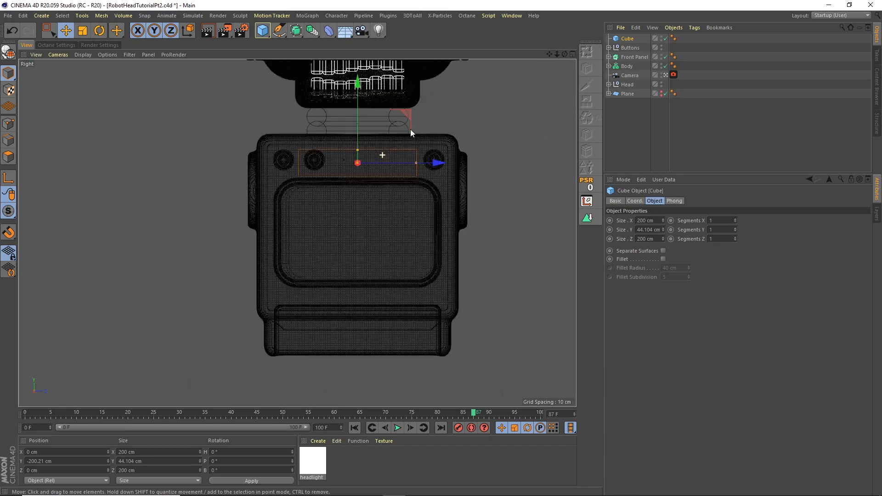
mouse_move(334, 145)
left_mouse_down()
mouse_move(333, 157)
mouse_move(332, 141)
mouse_move(347, 146)
left_mouse_up()
mouse_move(447, 164)
left_mouse_down()
mouse_move(402, 163)
mouse_move(449, 170)
left_mouse_up()
left_click_drag(365, 150, 365, 136)
Step: Move the cube forward to about X 97 cm and reduce its X size to about 54 cm
left_click(572, 54)
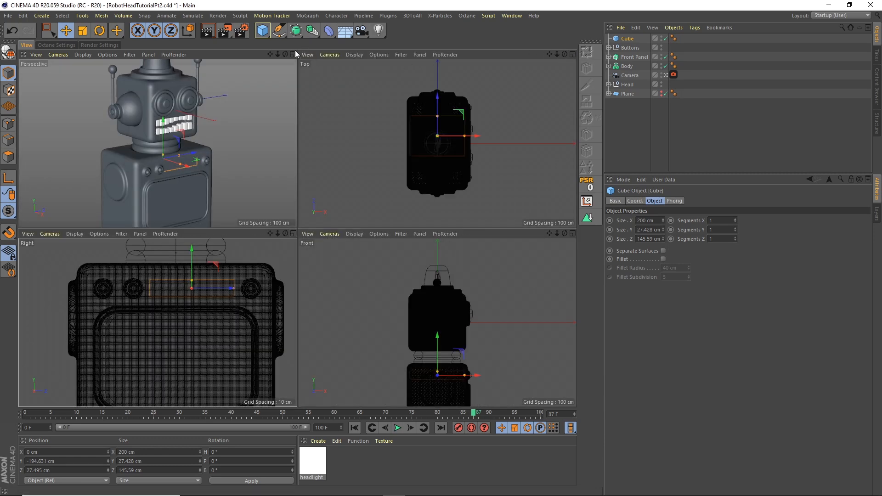
left_click(293, 55)
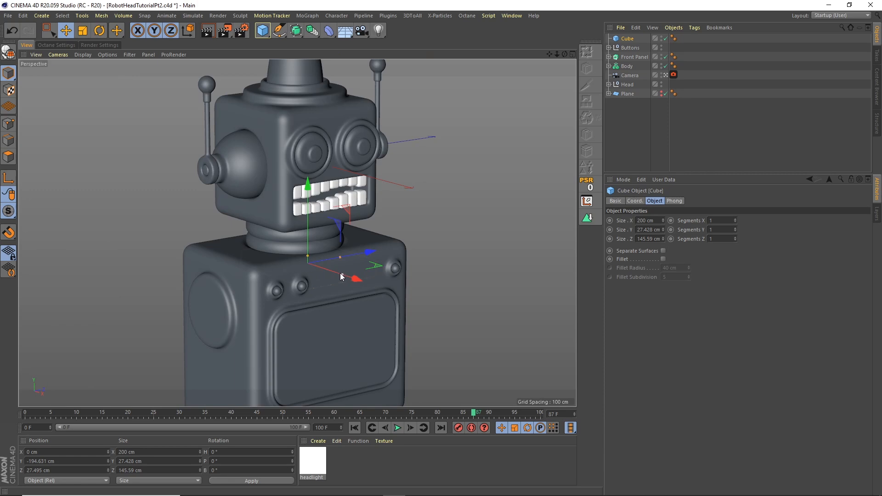
left_click_drag(342, 278, 372, 288)
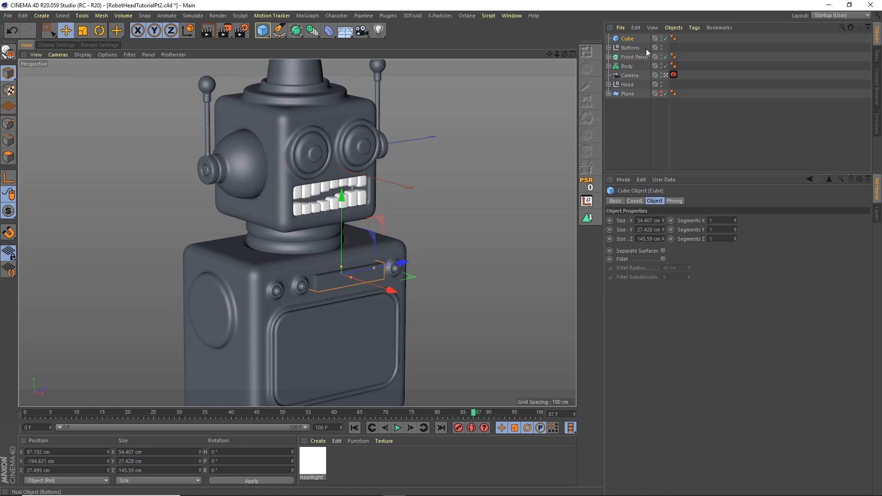
Step: Place the cube inside the Body's Volume Builder and move its layer beneath the Smooth Layer
left_click(609, 85)
left_click(609, 84)
left_click(609, 66)
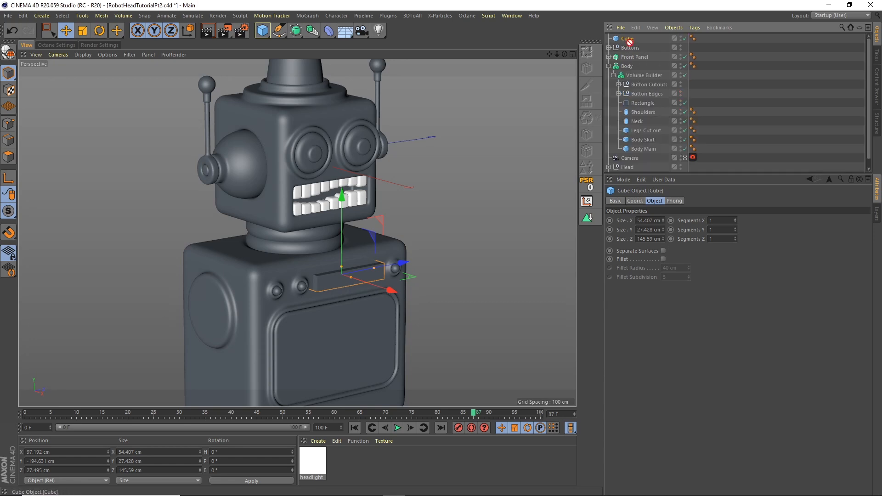
left_click_drag(643, 82, 643, 79)
left_click(643, 67)
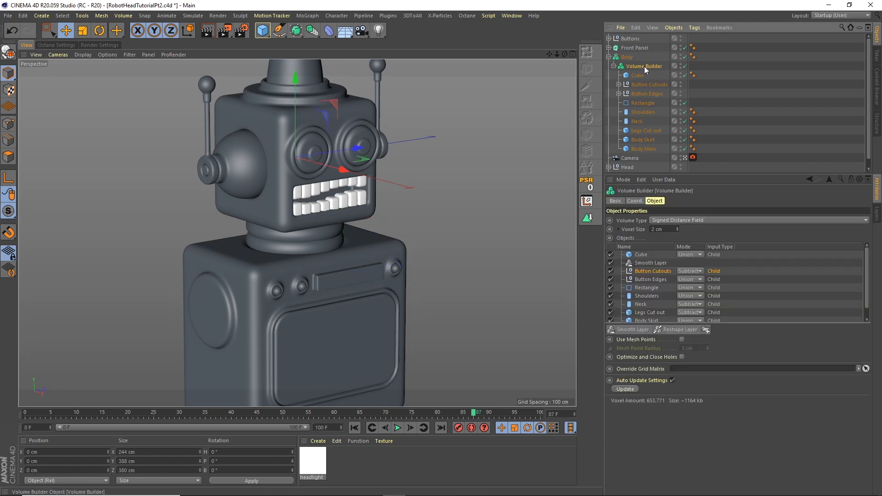
left_click_drag(643, 256, 644, 269)
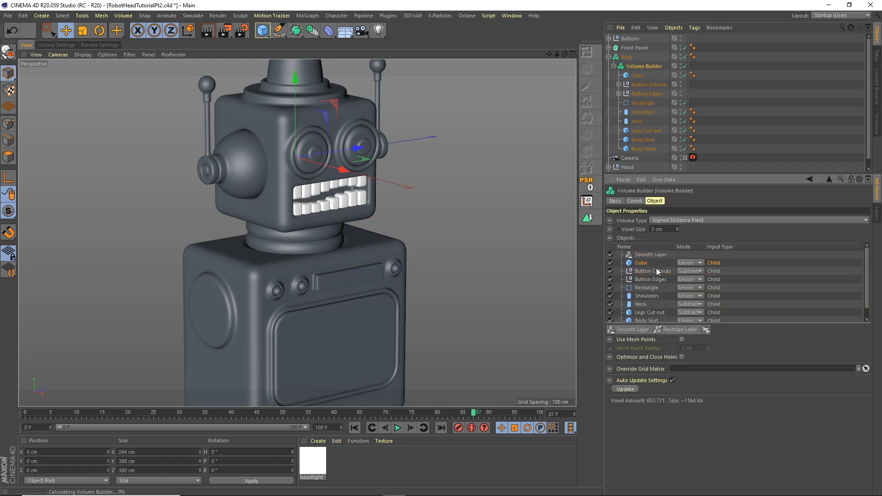
Step: Rename the cube inside the Body's Volume Builder as Block
left_click(640, 76)
double_click(644, 76)
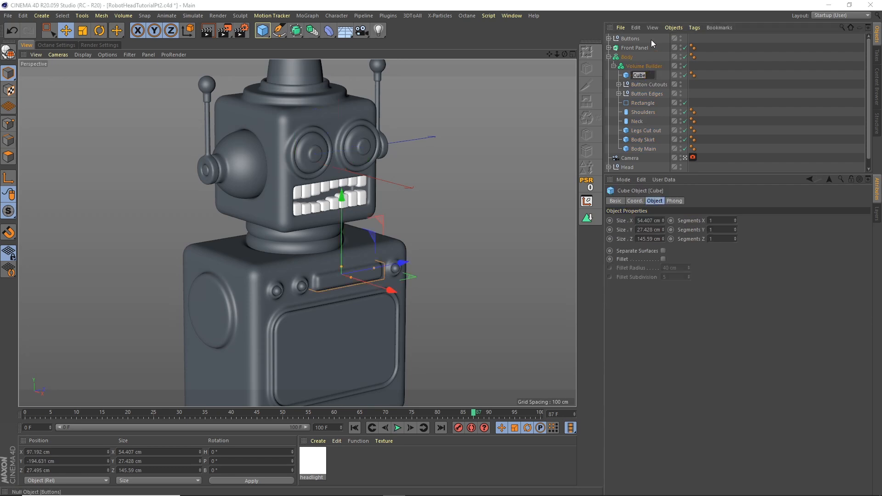
type("Block")
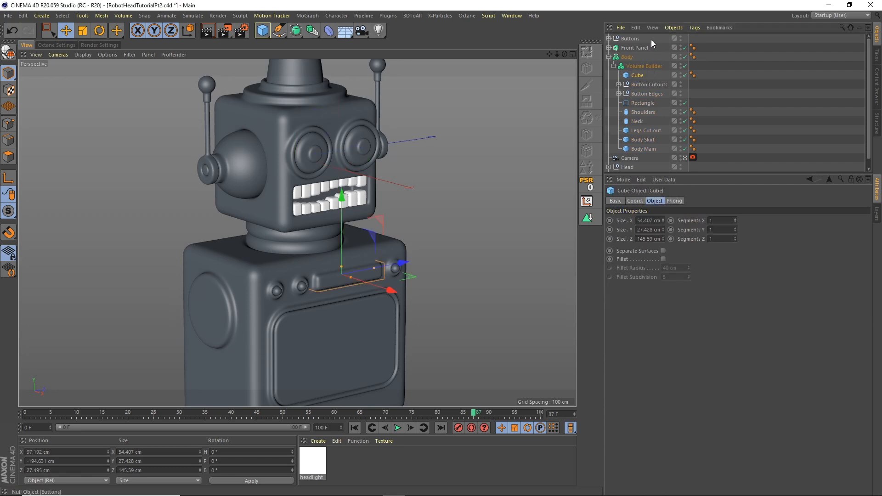
key("Return")
Step: Set the Block layer's mode to Subtract in the Body's Volume Builder
left_click(643, 66)
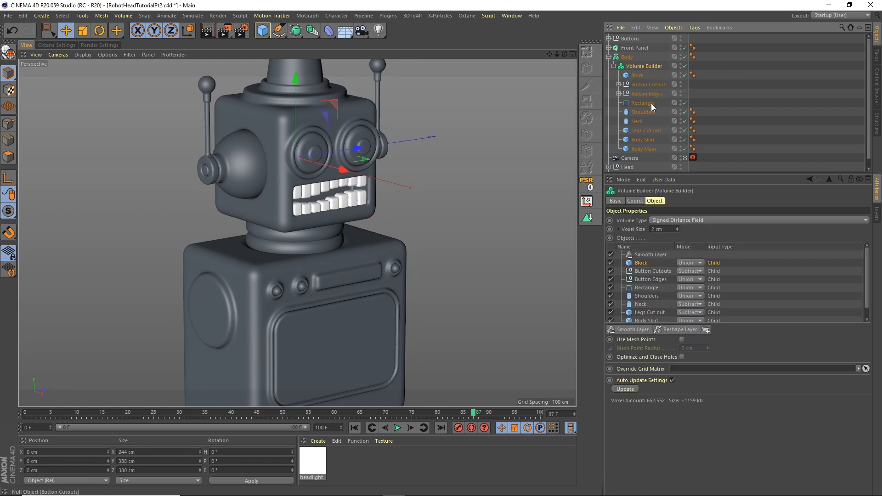
left_click(694, 263)
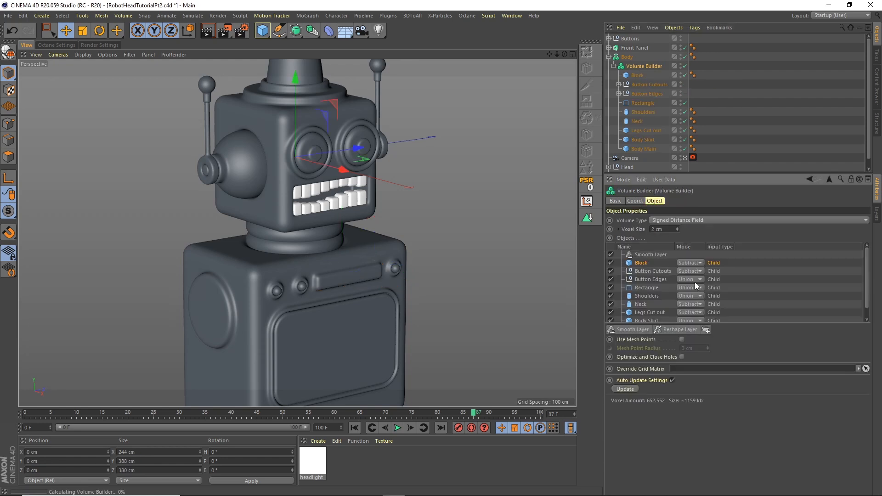
left_click(694, 278)
Step: Copy the Block out of the Body hierarchy and round the copy's edges with an 8 cm fillet
left_click(640, 78)
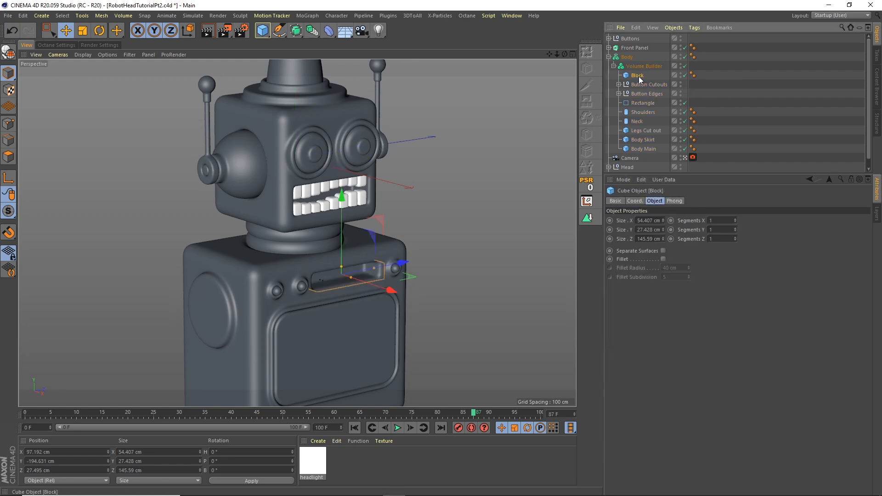
left_click_drag(639, 75, 631, 36, "ctrl")
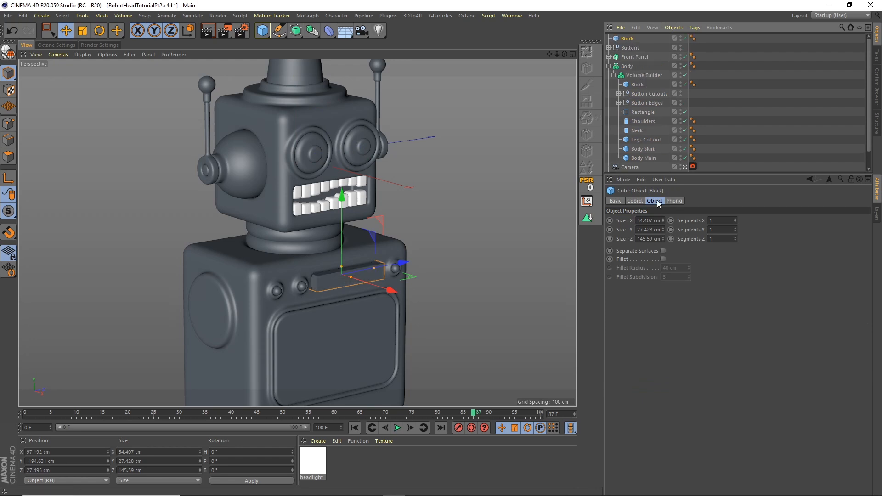
left_click(664, 259)
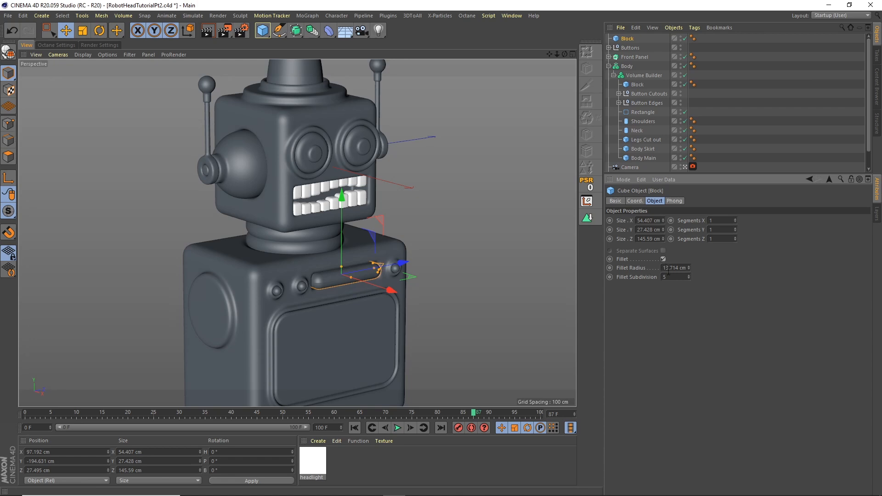
type("8")
key("Return")
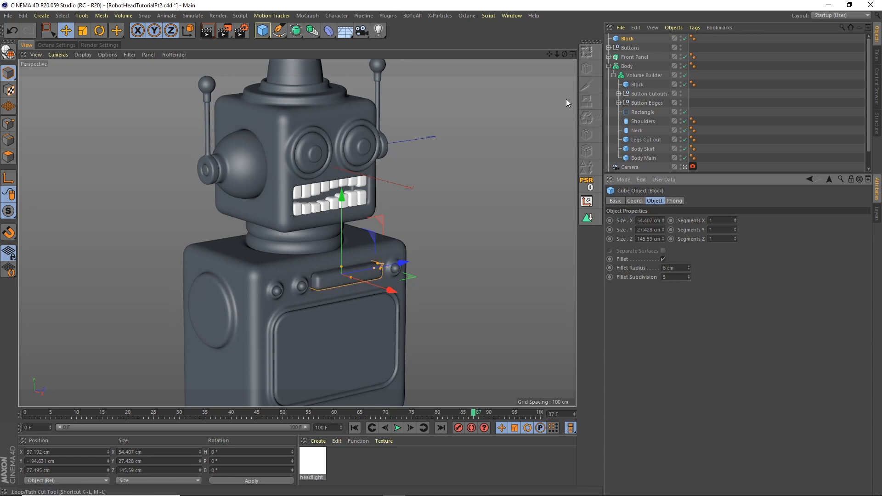
Step: Move the copied Block slightly back into its recess to about X 94 cm and collapse the Body hierarchy
left_click_drag(391, 290, 395, 289)
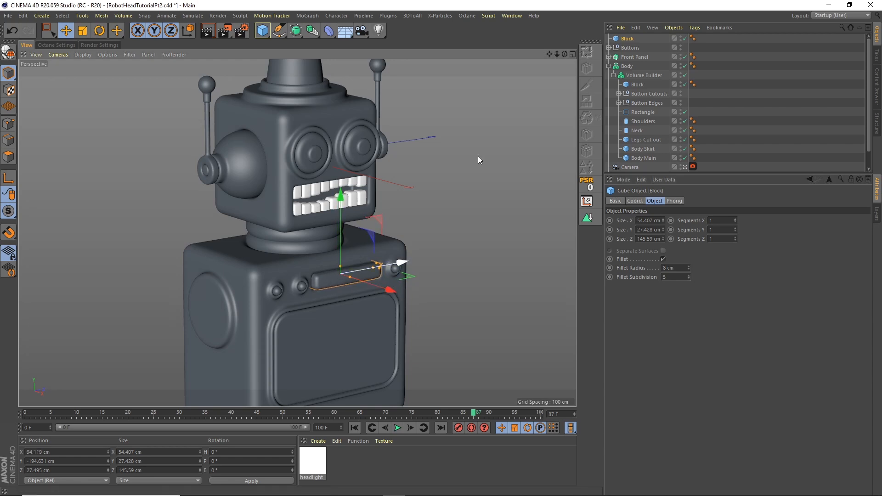
left_click_drag(557, 54, 487, 124)
middle_click_drag(414, 224, 405, 163, "alt")
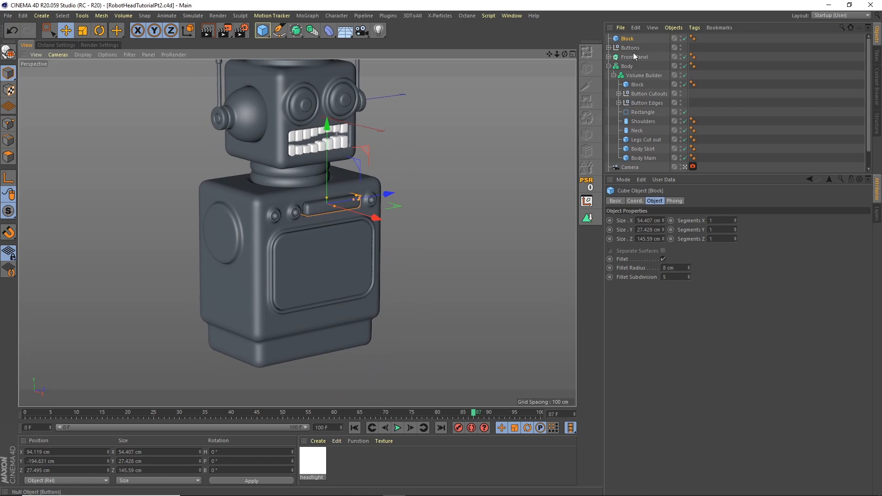
left_click(609, 66)
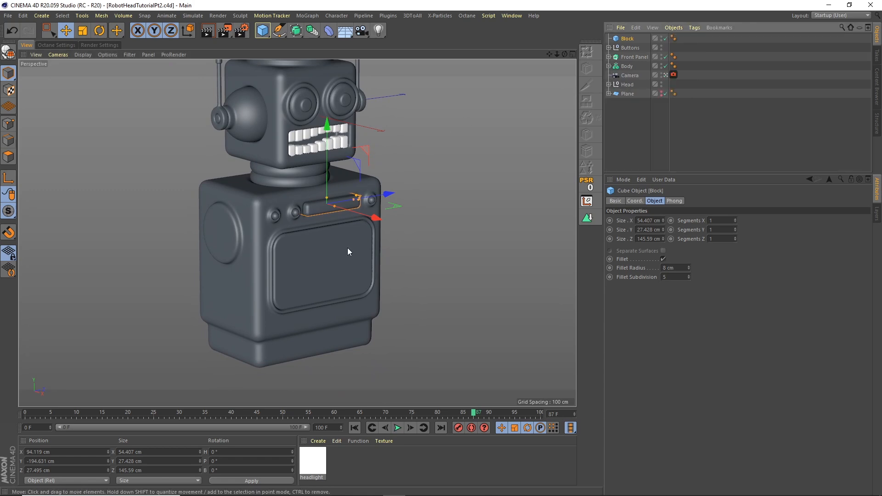
Step: Add a Tube and lower it to about Y -428 cm around the lower body
scroll(310, 265, "up", 6)
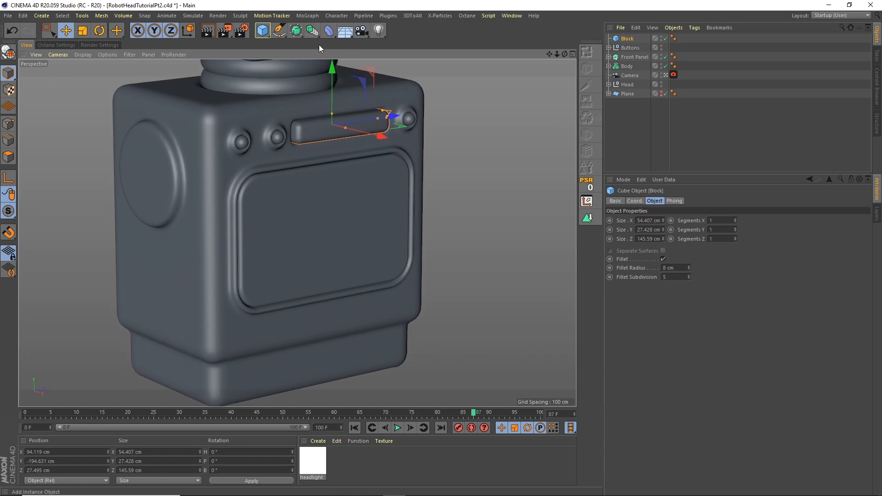
left_click(264, 31)
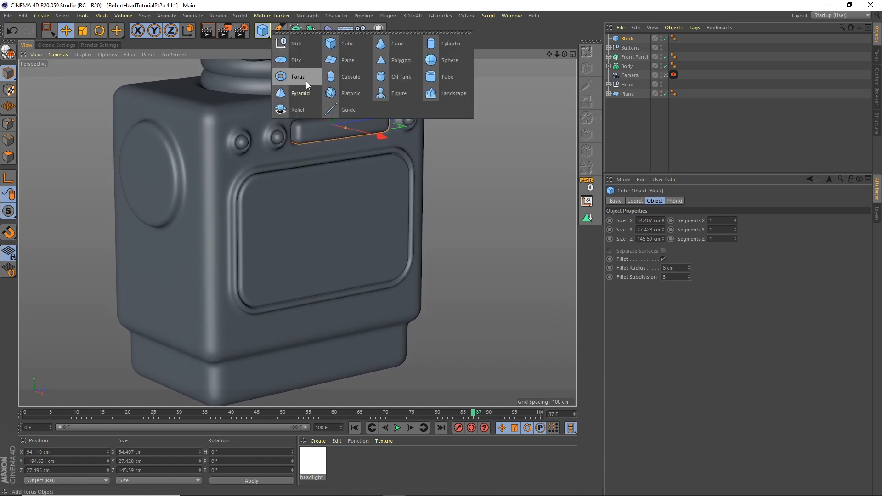
left_click(443, 81)
left_click_drag(557, 55, 301, 217)
left_click_drag(286, 82, 288, 233)
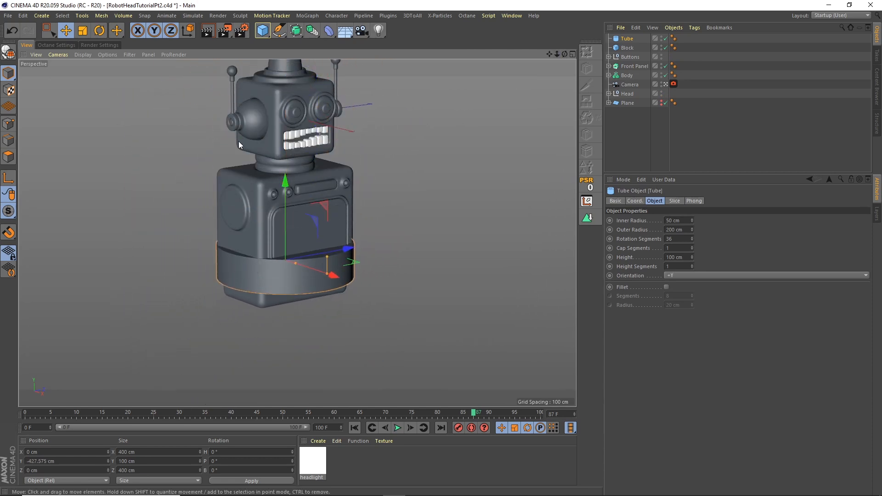
Step: Set the tube's orientation to +X and move it in front of the body to about X 307 cm
left_click(667, 275)
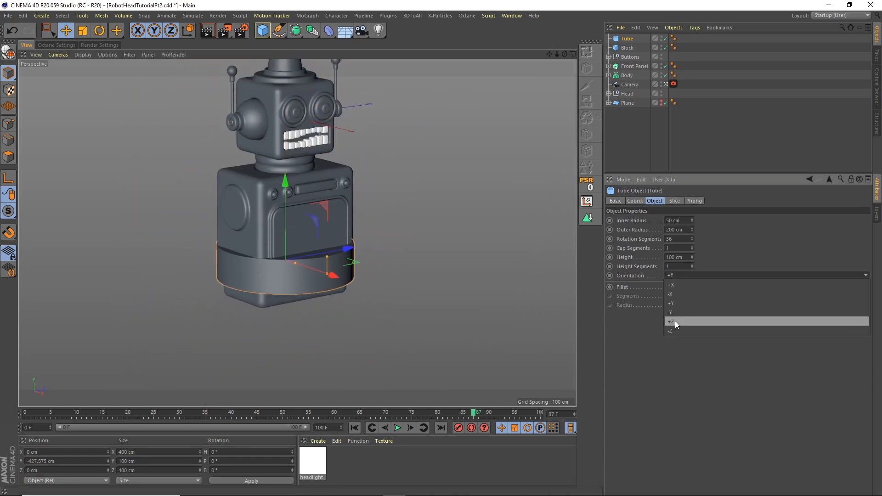
left_click(672, 285)
left_click_drag(327, 270, 389, 295)
left_click_drag(455, 131, 414, 135, "alt")
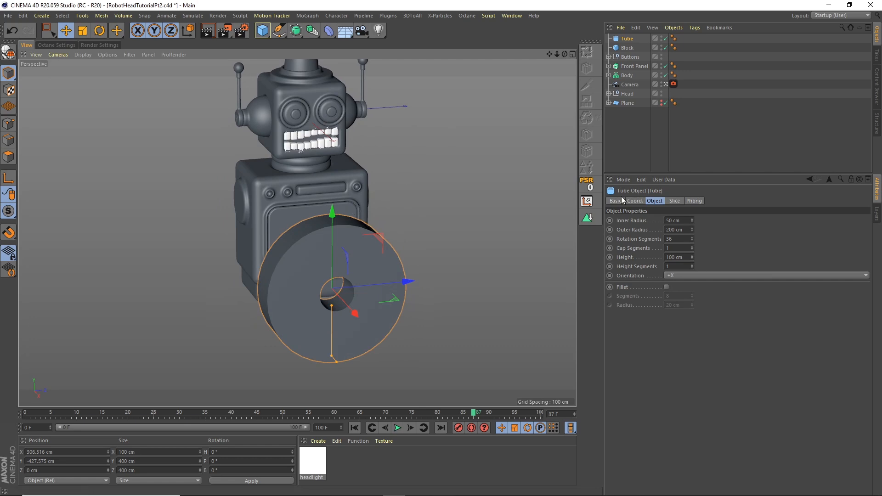
Step: Enable Slice on the tube and set it to run from 30° to 150°
left_click(674, 203)
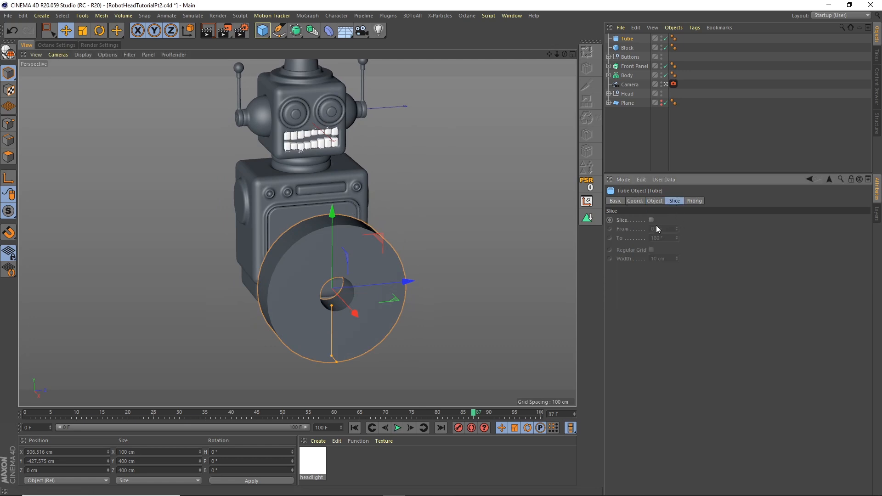
left_click(651, 221)
left_click_drag(661, 229, 636, 221)
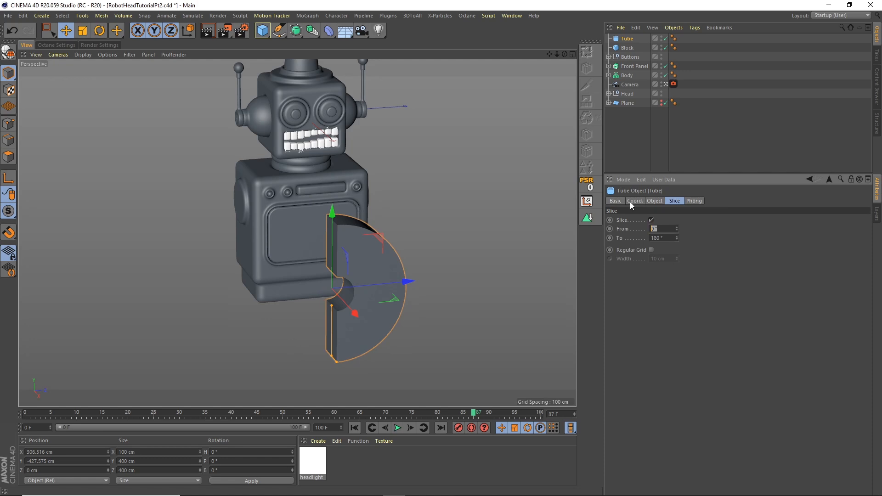
type("30")
key("Tab")
type("150")
key("Return")
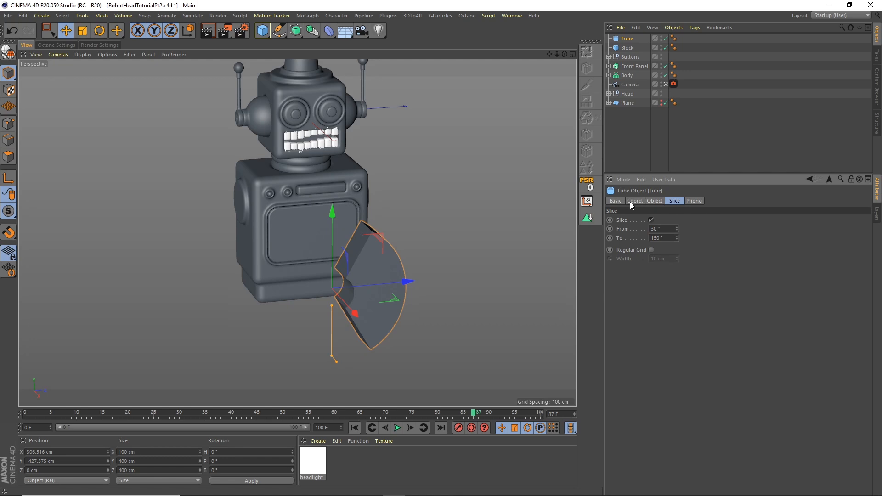
Step: Rotate the sliced tube to a pitch of 90° in the Right view so its arc faces upward
key("r")
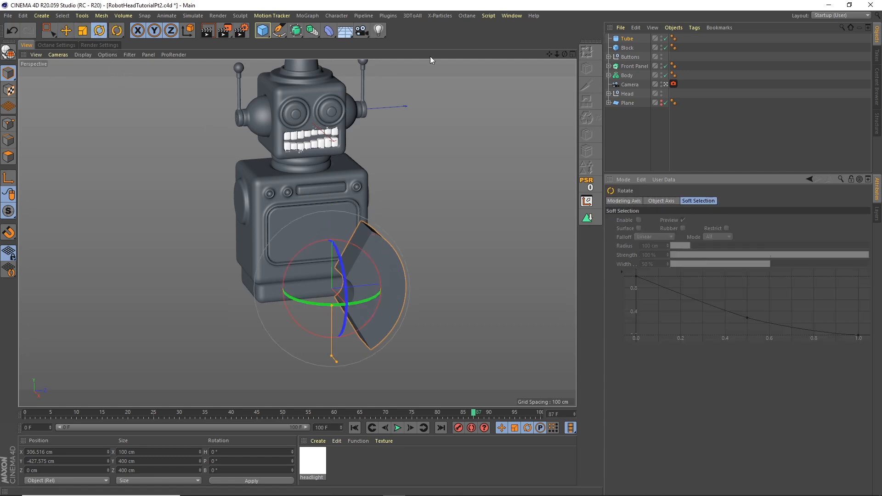
left_click(572, 55)
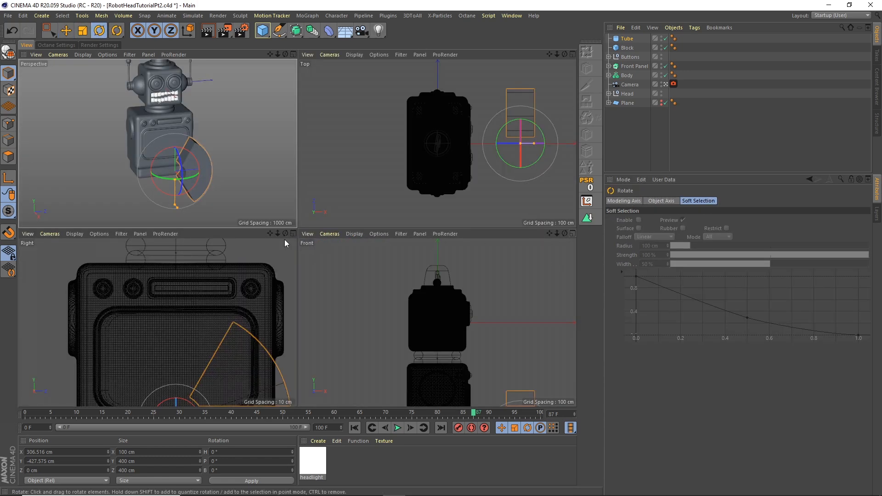
left_click(293, 234)
left_click_drag(535, 72, 478, 122)
middle_click_drag(362, 226, 388, 153, "alt")
scroll(387, 153, "up", 4)
left_click_drag(302, 222, 256, 261)
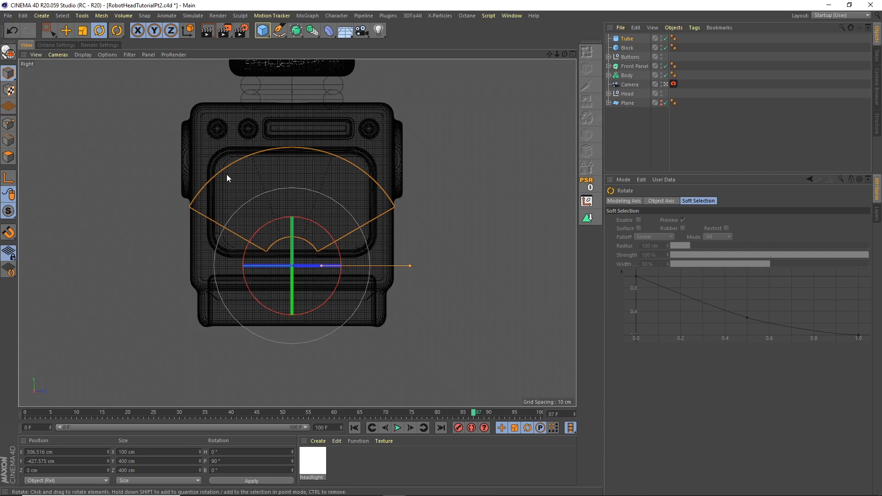
Step: Set the tube's inner radius to 70 cm and outer radius to 133 cm, and raise it to about Y -394 cm
left_click(626, 40)
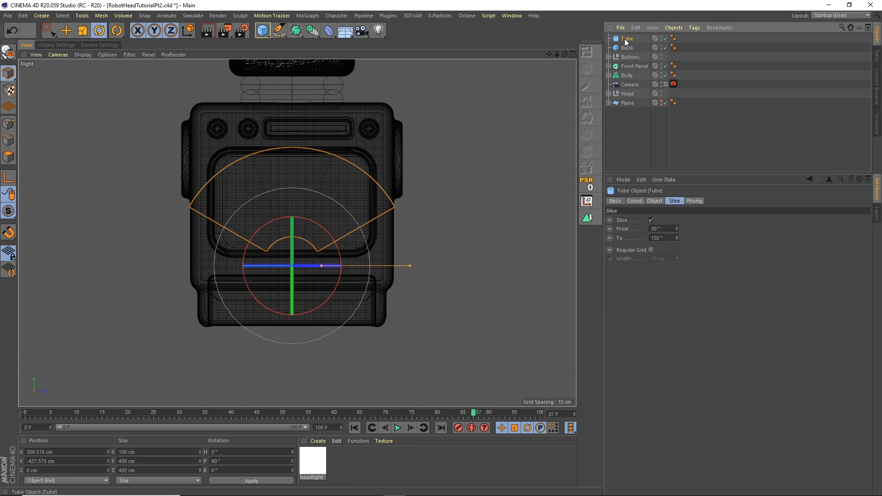
left_click(654, 202)
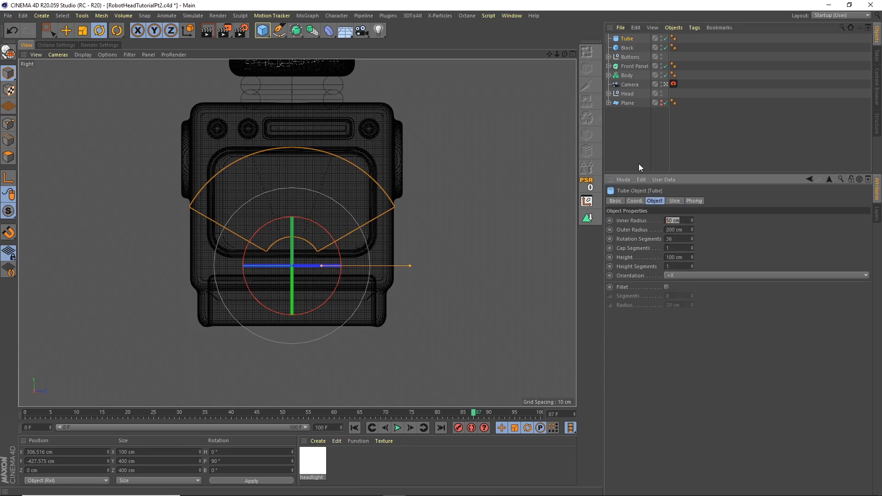
type("70")
key("Tab")
type("1")
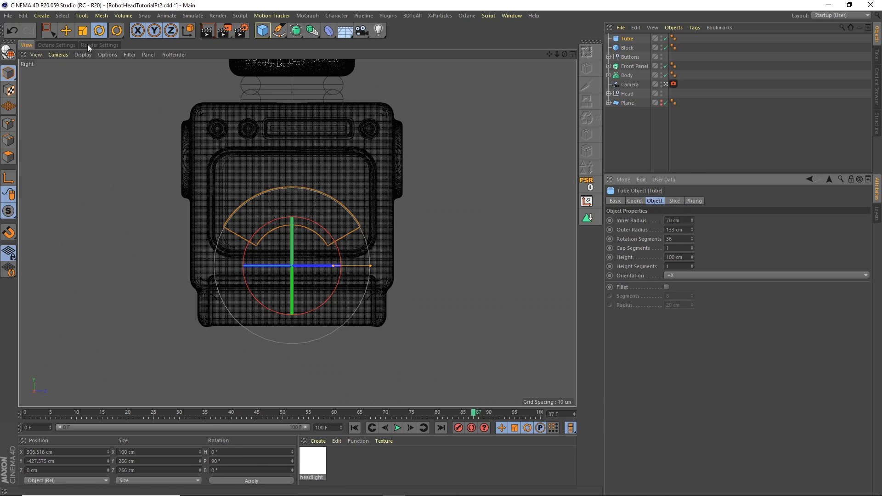
left_click(66, 30)
left_click_drag(293, 248, 294, 222)
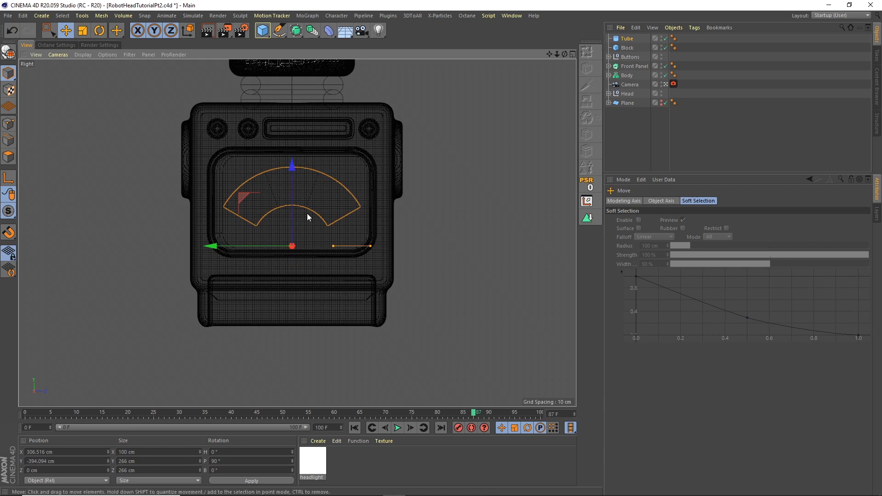
Step: Push the sliced tube back into the front panel at about X 132 cm and lower it to about Y -399 cm
left_click(572, 53)
left_click(293, 54)
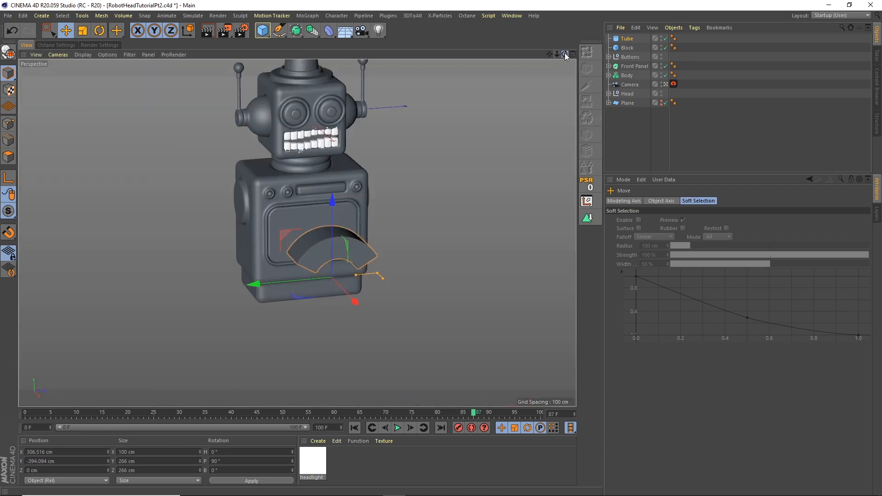
left_click_drag(565, 54, 557, 65)
scroll(412, 174, "up", 5)
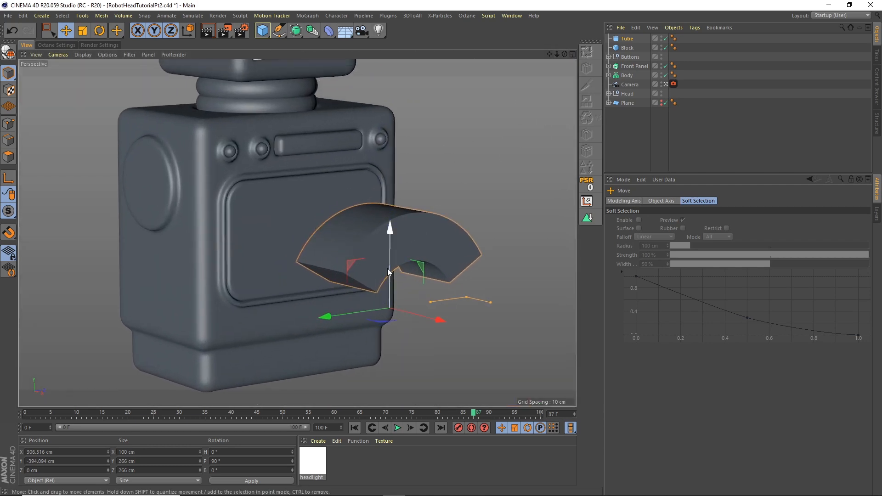
left_click_drag(437, 319, 337, 306)
left_click_drag(320, 217, 314, 216)
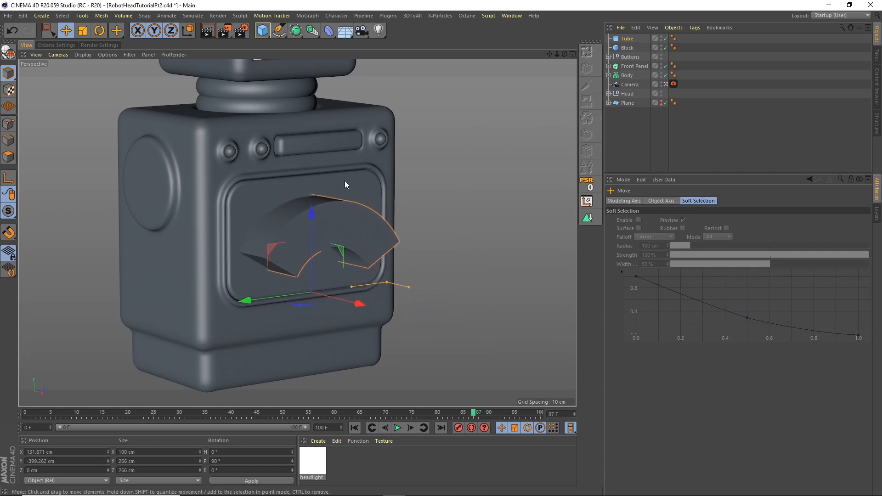
Step: Add a new Volume Builder and a Volume Mesher for the Front Panel
left_click(629, 67)
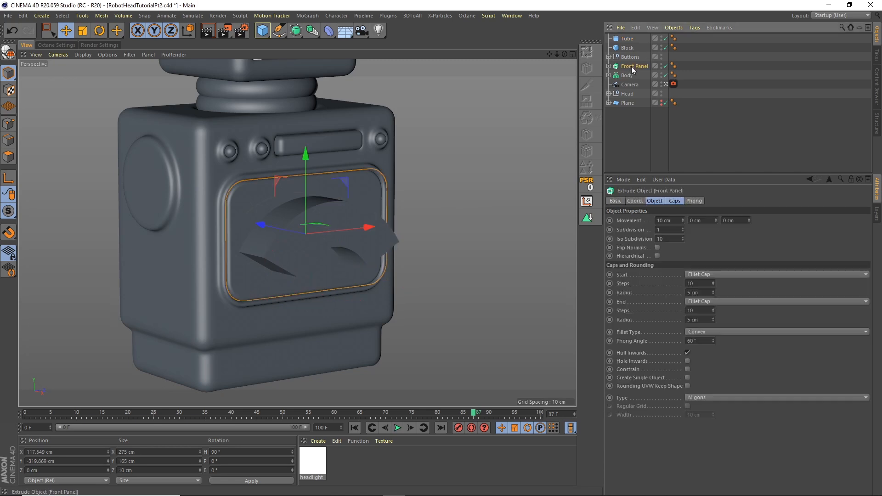
left_click(124, 17)
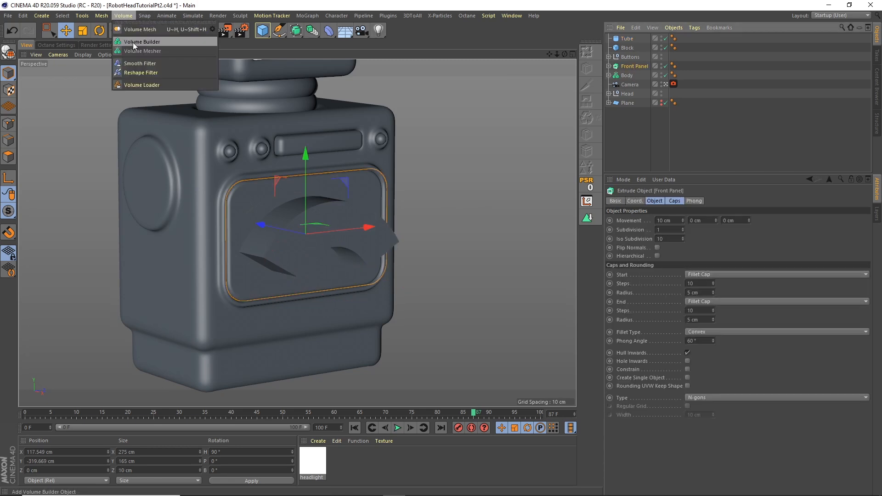
left_click(134, 42)
left_click(124, 17)
left_click(135, 51)
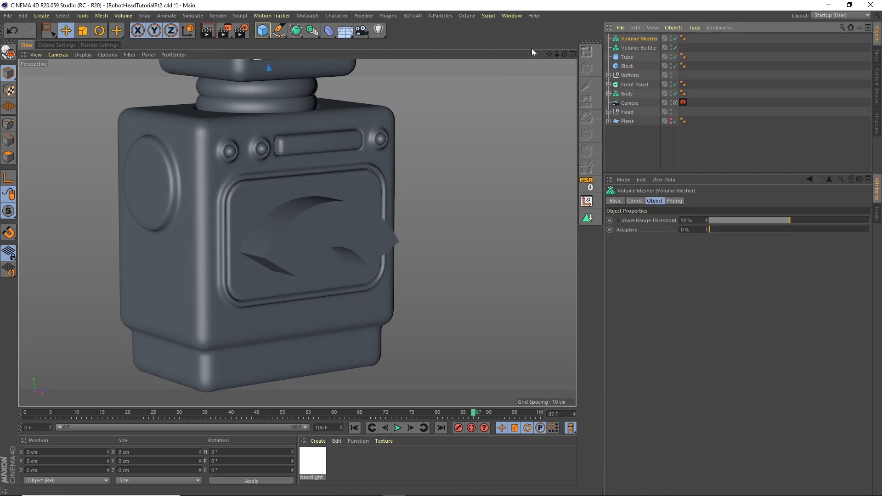
Step: Place the Front Panel inside the new Volume Builder and nest that builder under the new Volume Mesher
left_click(635, 47, "ctrl")
left_click(609, 84)
left_click_drag(628, 67, 639, 61)
left_click_drag(642, 96, 642, 95)
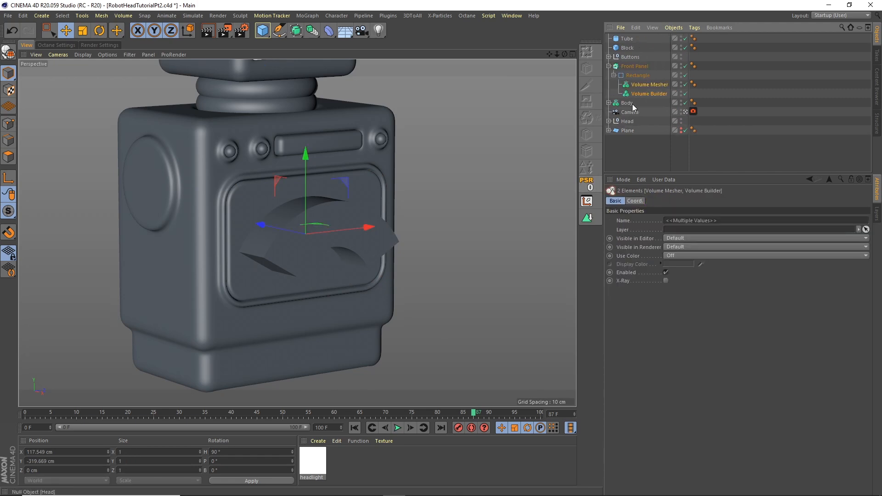
mouse_move(644, 61)
left_mouse_down()
mouse_move(640, 77)
mouse_move(642, 66)
left_mouse_up()
left_click(609, 85)
Step: Set the Front Panel's Volume Builder to a 2 cm voxel size and add a Smooth Layer with voxel distance 1
left_click_drag(669, 229, 643, 219)
type("2")
key("Return")
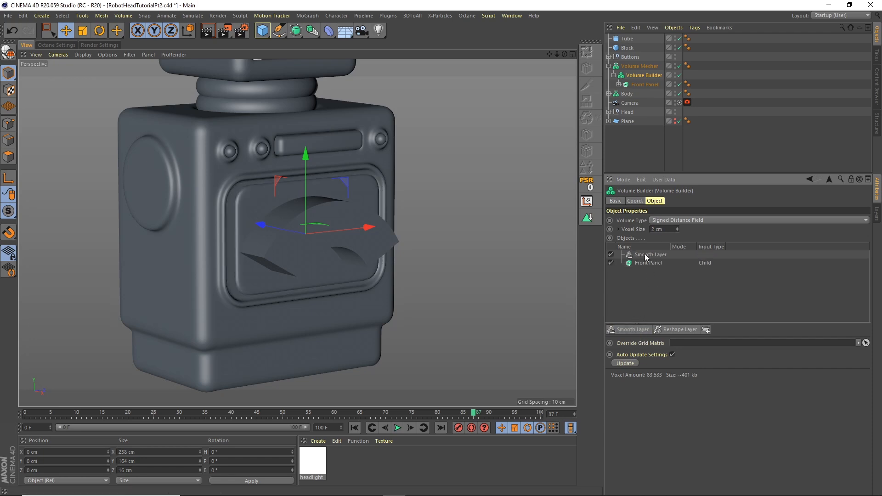
left_click(634, 330)
type("1")
key("Tab")
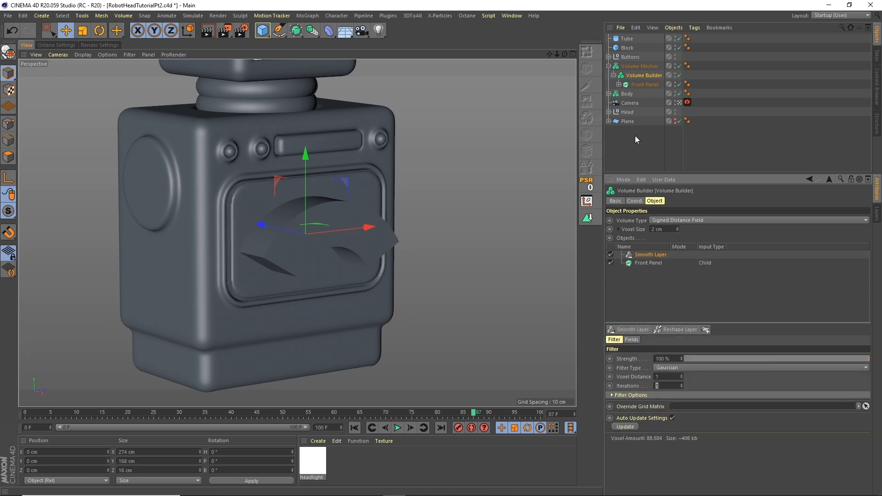
Step: Nest the tube above the Front Panel in the new Volume Builder and rename the tube Dial Cutout
left_click(636, 140)
left_click_drag(628, 40, 637, 77)
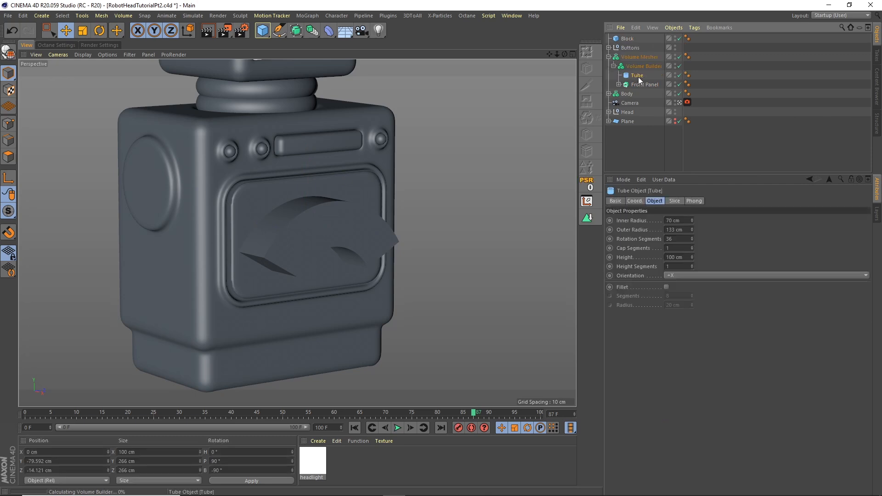
double_click(638, 75)
type("Dial Cutout")
key("Return")
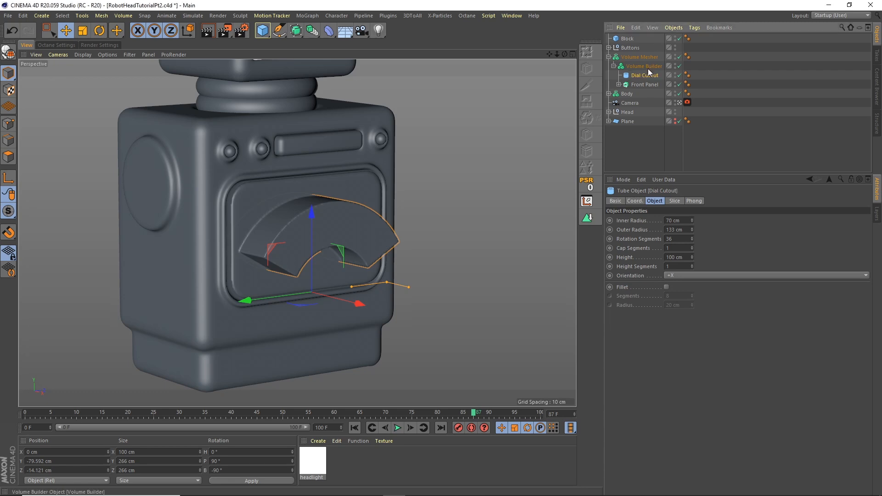
Step: Place the Dial Cutout below the Smooth Layer in the Volume Builder's object list and set its mode to Subtract
left_click(648, 68)
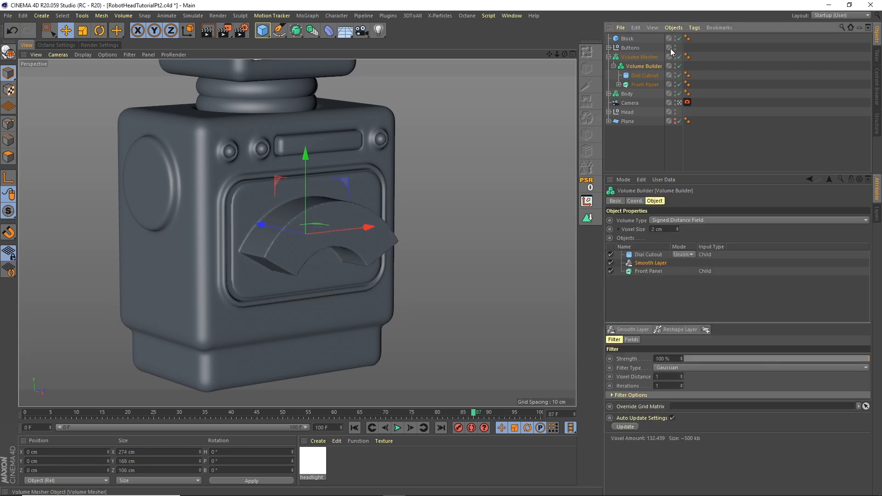
left_click_drag(655, 258, 653, 267)
left_click(683, 263)
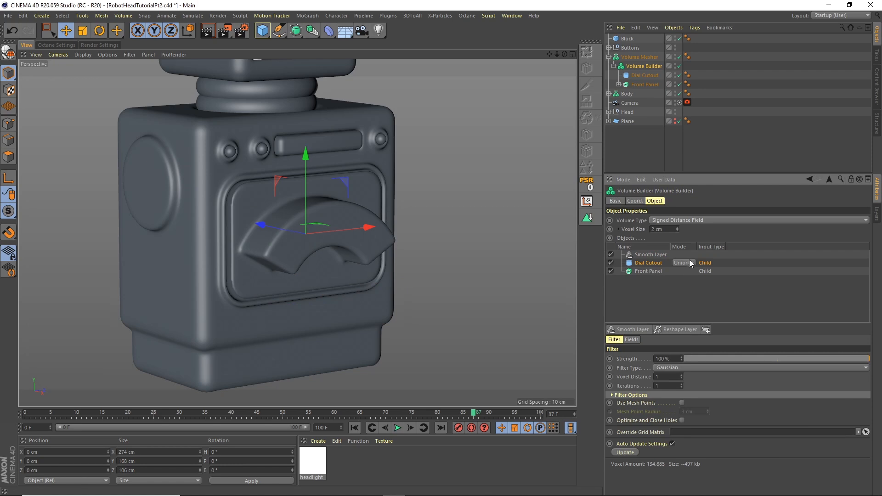
left_click(687, 283)
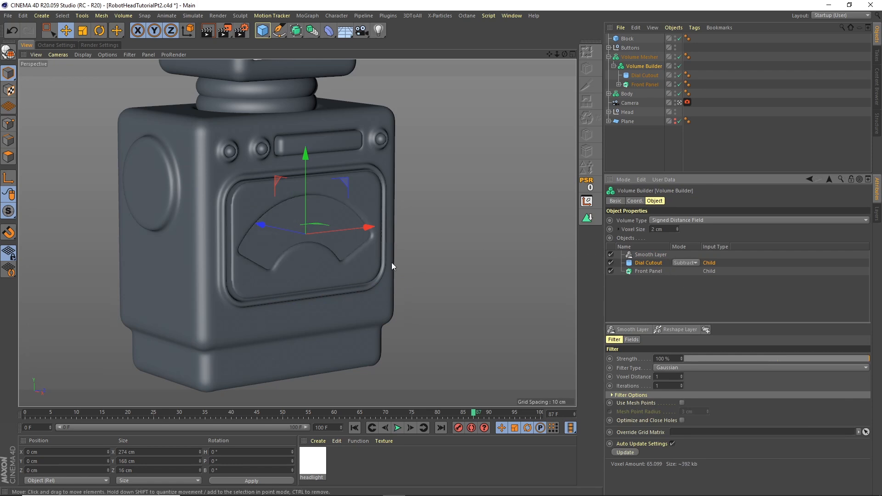
left_click_drag(391, 177, 351, 187, "alt")
scroll(338, 195, "up", 2)
left_click_drag(256, 208, 224, 218, "alt")
mouse_move(324, 201)
left_mouse_down("alt")
mouse_move(278, 195)
mouse_move(309, 210)
left_mouse_up("alt")
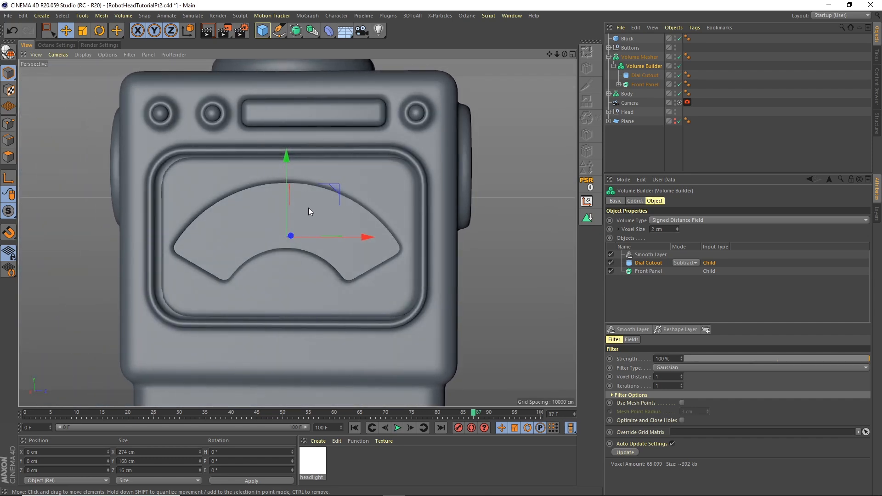
Step: Disable the new Volume Mesher and Volume Builder, then shift the Front Panel to about X 1.8 cm and pull it out to about Z -142 cm
left_click(680, 57)
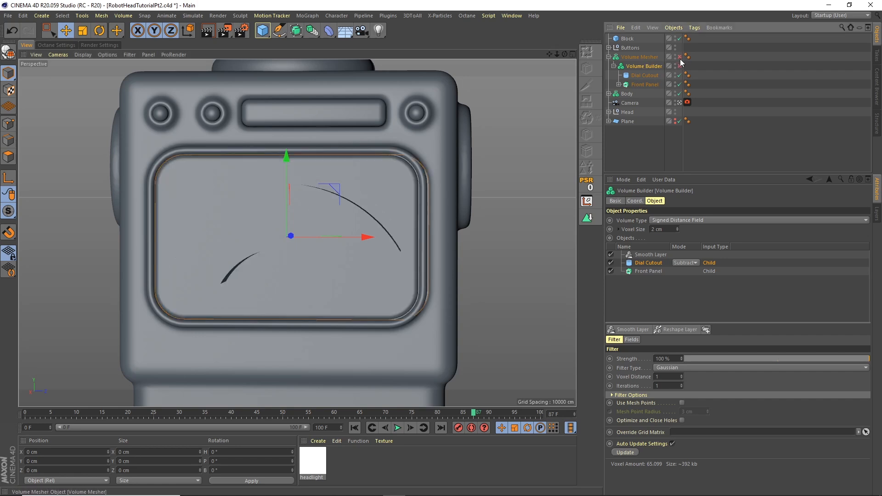
left_click(680, 66)
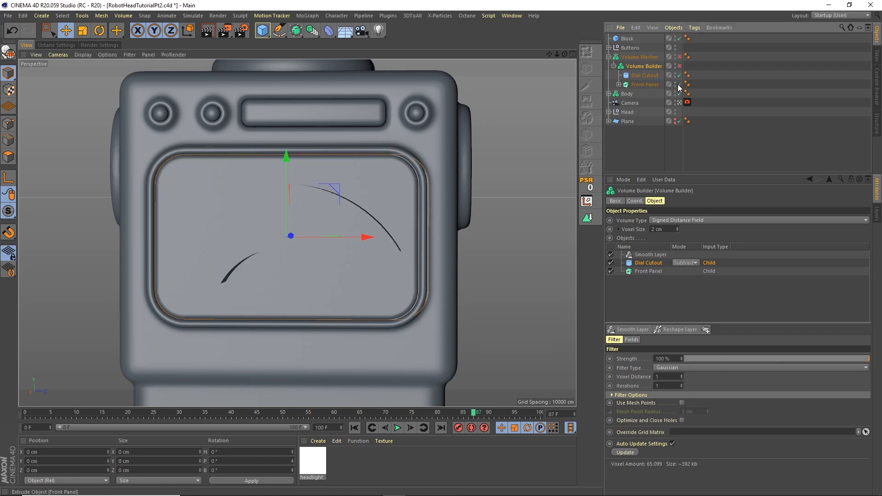
left_click(641, 85)
mouse_move(360, 236)
left_mouse_down()
mouse_move(350, 237)
mouse_move(362, 238)
left_mouse_up()
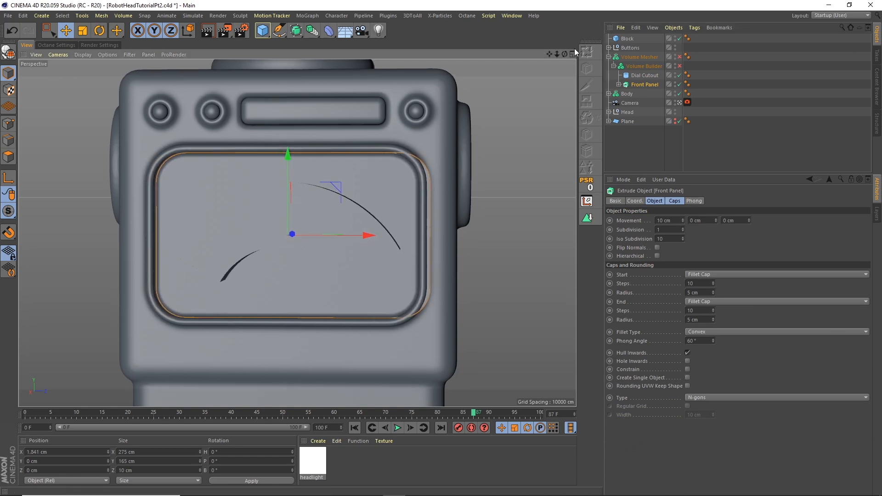
left_click(573, 55)
left_click(294, 55)
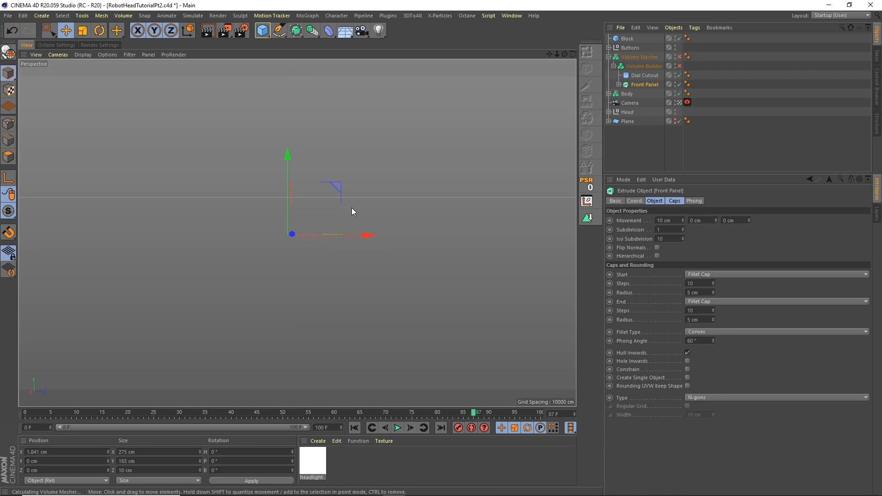
left_click_drag(304, 222, 370, 250, "alt")
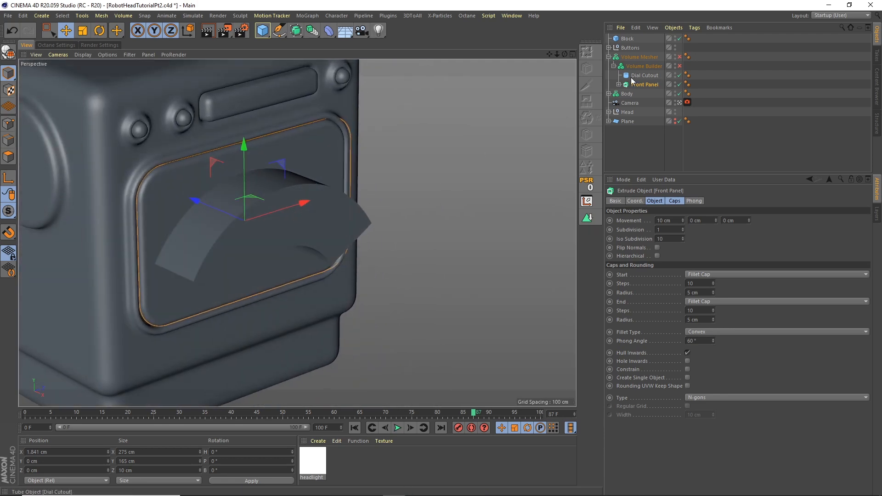
left_click_drag(212, 206, 277, 205)
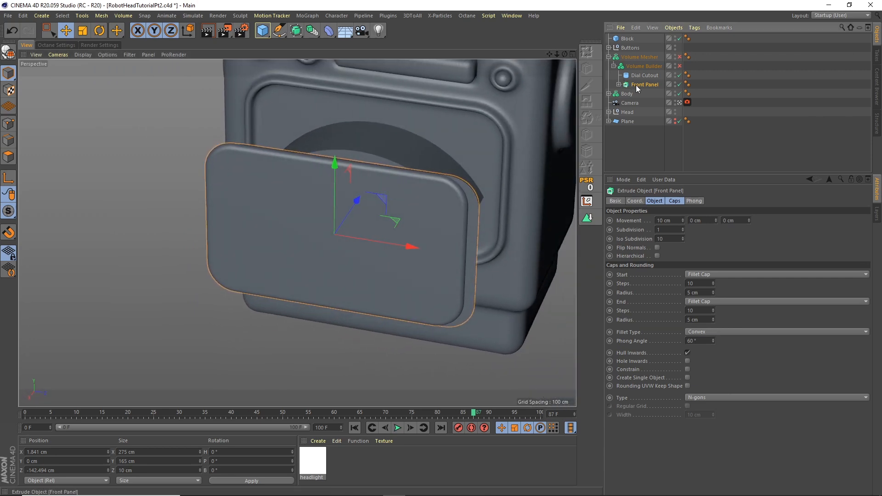
Step: Set the Front Panel's extrude movement to 0 cm, 0 cm and 10 cm
left_click(666, 221)
type("0")
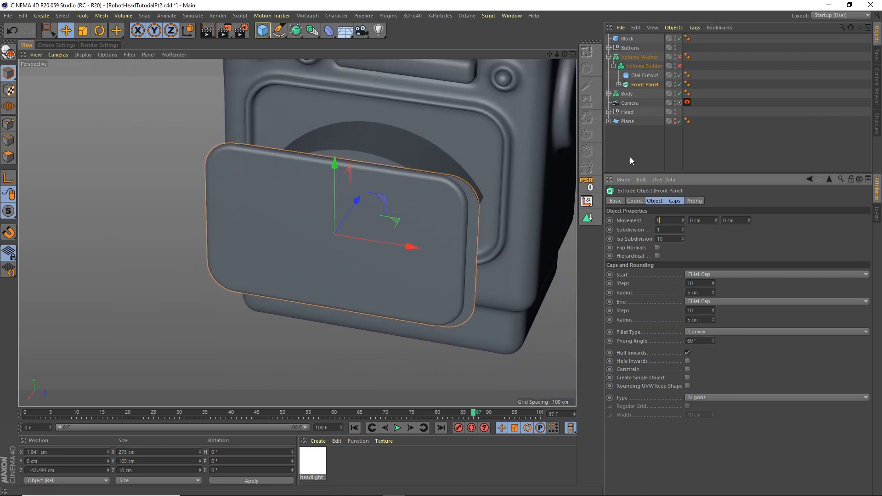
key("Tab")
key("Tab")
type("2")
key("BackSpace")
type("10")
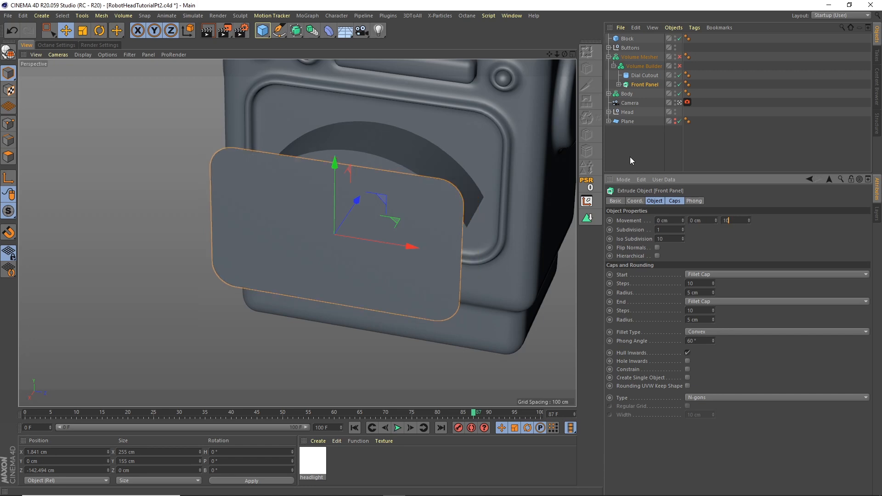
key("Return")
Step: Push the Front Panel back into the body recess at about Z 2.5 cm and re-enable its Volume Builder and Volume Mesher
left_click_drag(436, 192, 378, 205, "alt")
left_click_drag(319, 245, 199, 216)
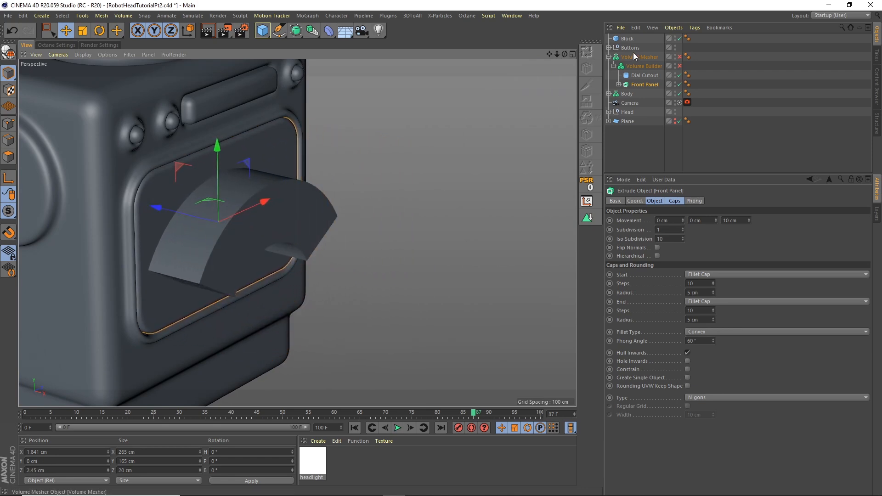
left_click(680, 65)
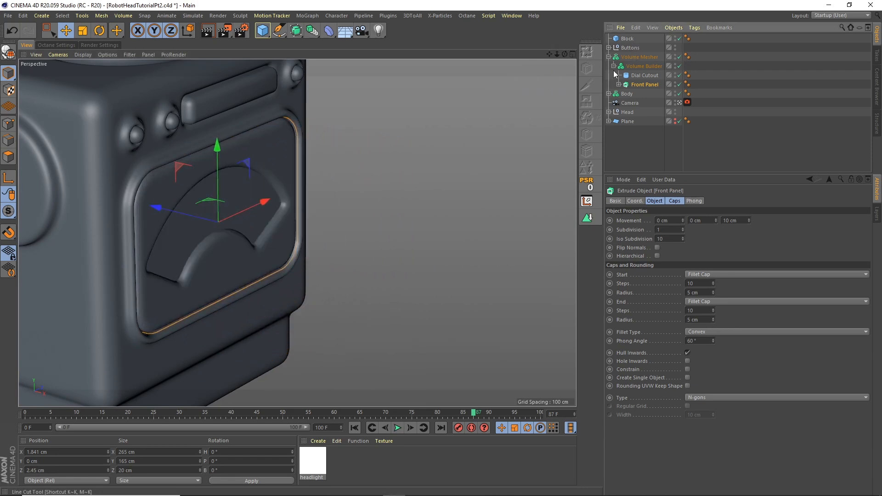
left_click_drag(528, 147, 403, 205, "alt")
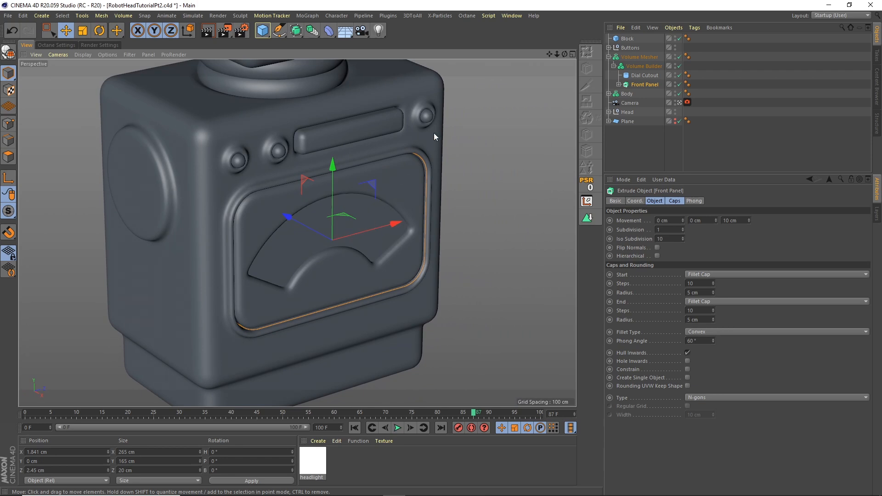
Step: Copy the Dial Cutout to the top level of the hierarchy and rename the Volume Mesher to Front Panel
left_click(643, 75)
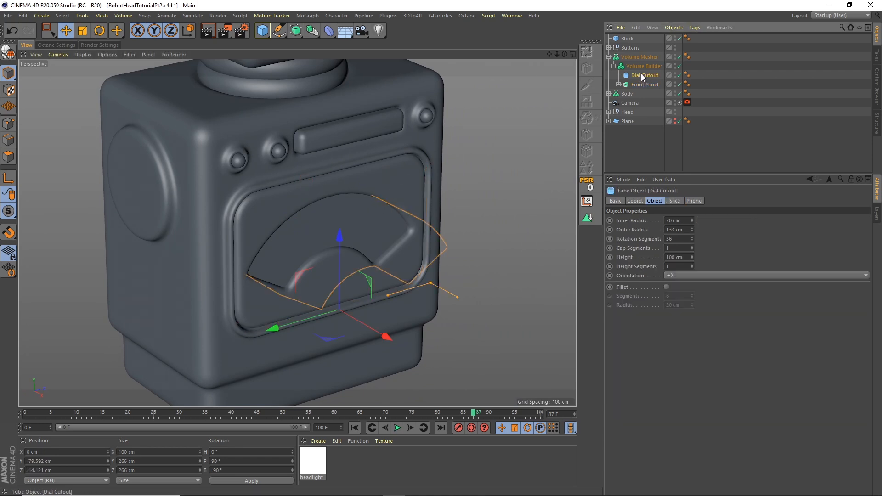
left_click_drag(642, 76, 632, 37)
left_click(609, 65)
double_click(641, 66)
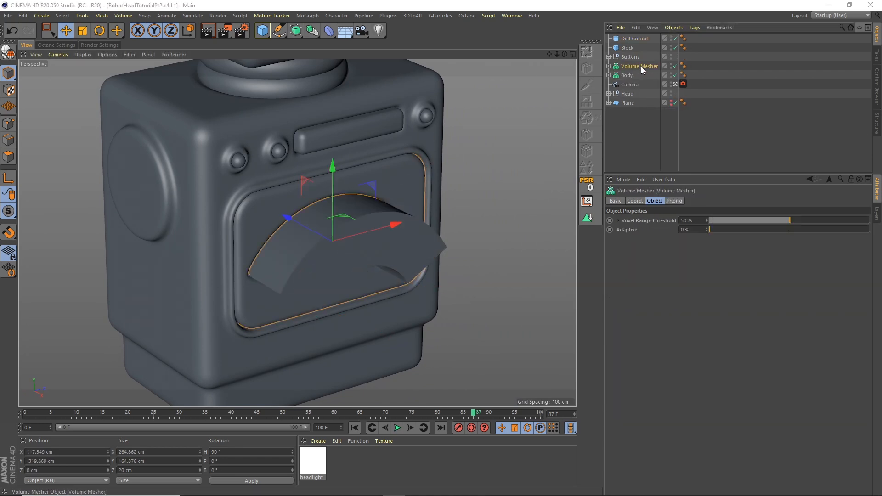
type("Front Panel")
key("Return")
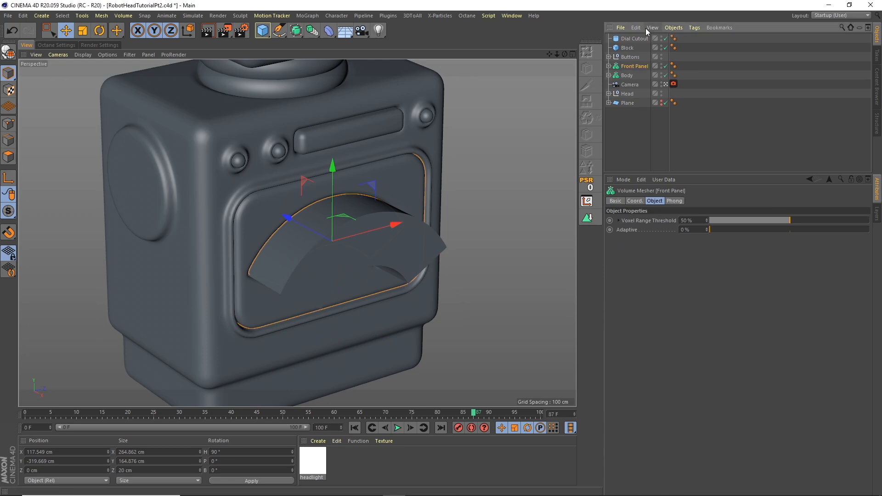
Step: Nest the Dial Cutout copy at the top of the Body's Volume Builder and hide the Front Panel mesher in the viewport
left_click(609, 75)
left_click_drag(634, 38, 647, 81)
left_click(648, 77)
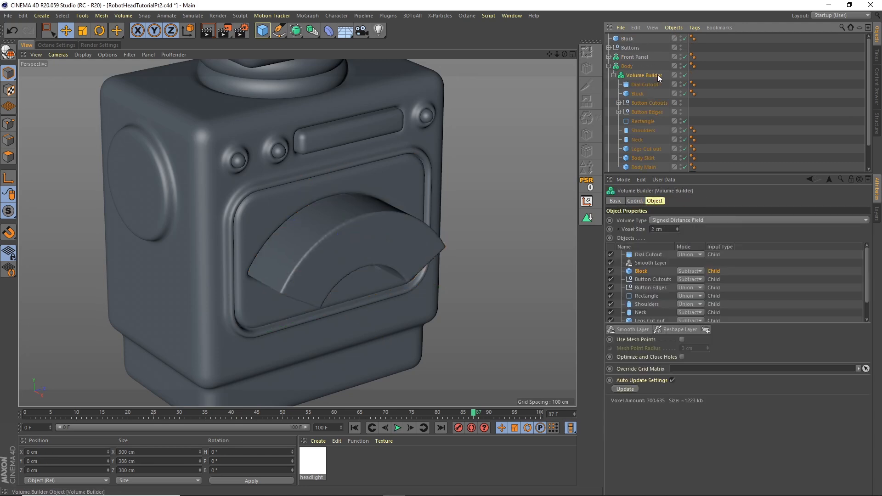
left_click(681, 55)
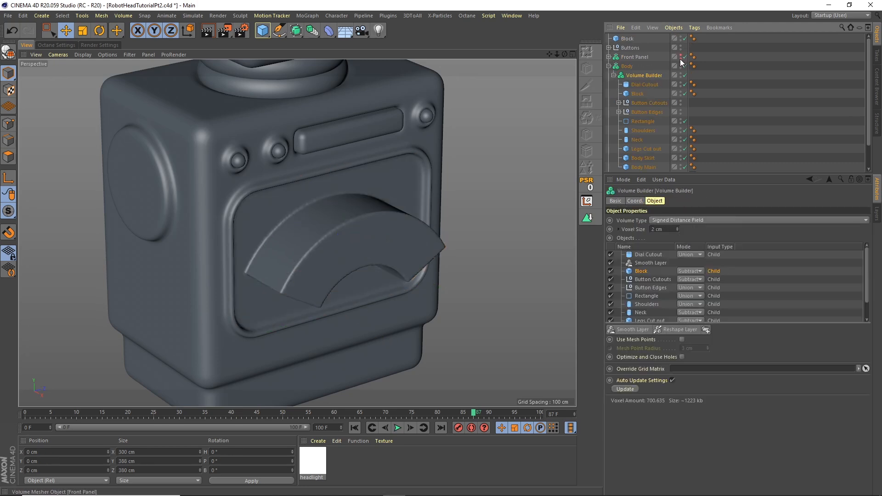
Step: Put the Dial Cutout copy below the Smooth Layer in the Body's Volume Builder and set its mode to Subtract
left_click(646, 83)
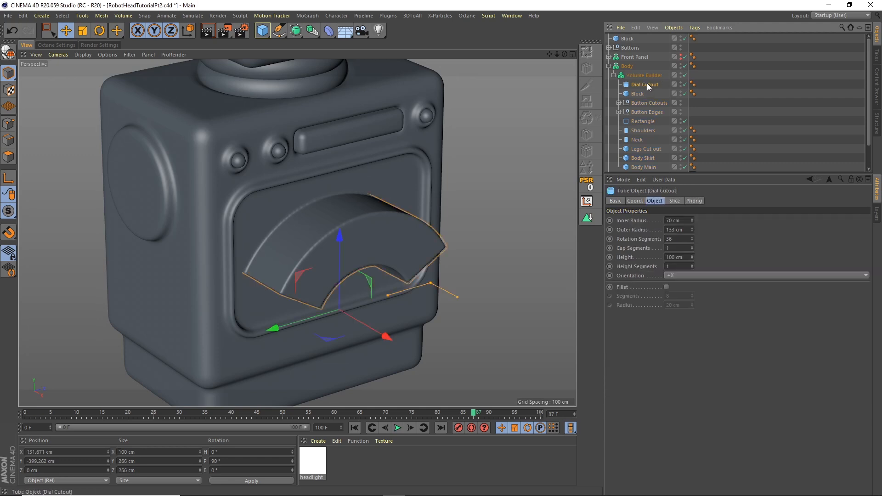
left_click(649, 74)
left_click_drag(651, 253, 652, 264)
left_click(692, 264)
left_click(691, 282)
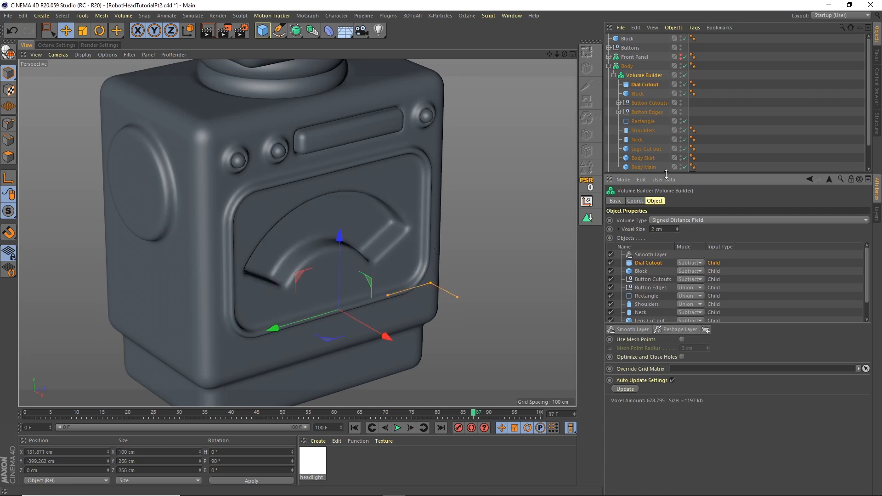
Step: Push the Body's Dial Cutout deeper into the body, to about X 124 cm
left_click(646, 84)
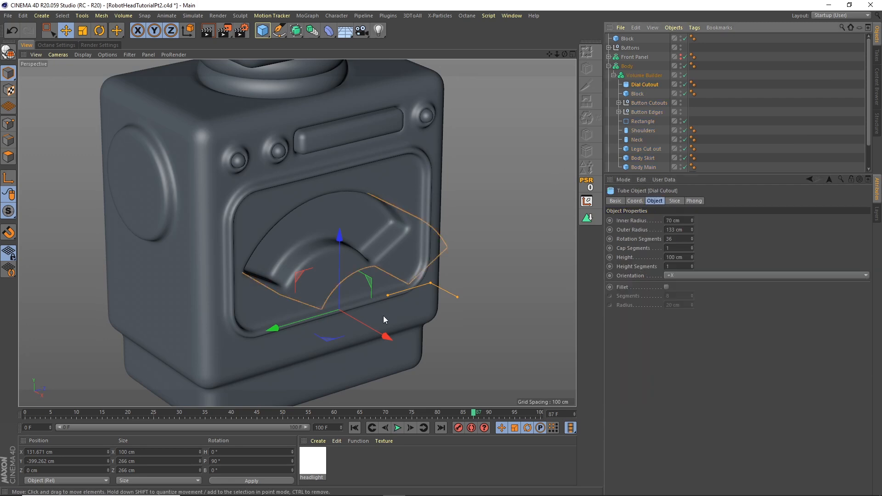
left_click_drag(380, 334, 374, 326)
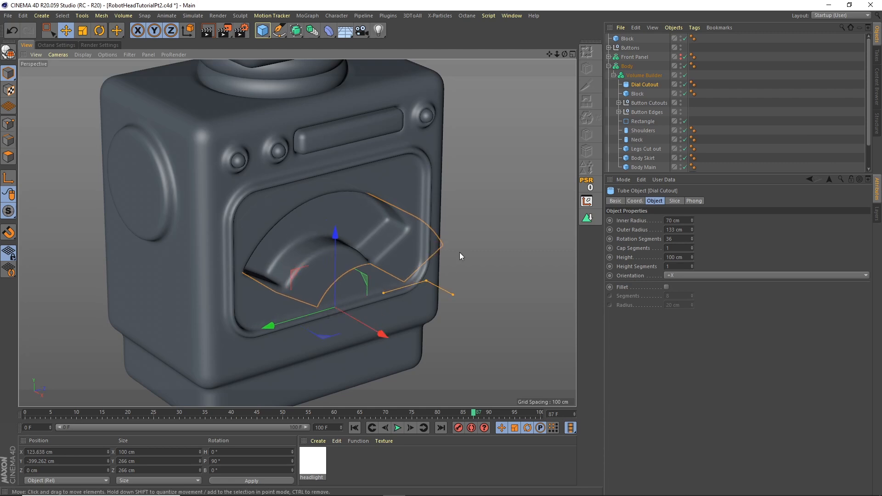
left_click_drag(410, 262, 349, 216, "alt")
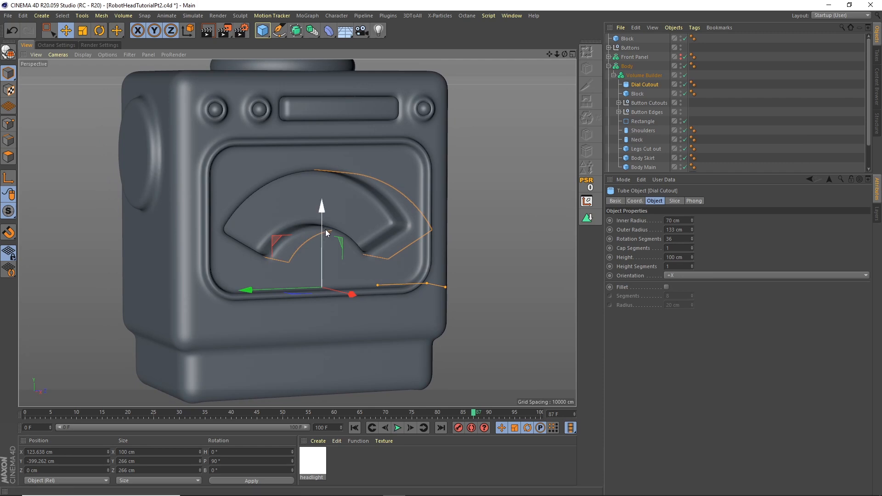
Step: Set the inner radius of the Body's Dial Cutout to 20 cm
left_click(641, 84)
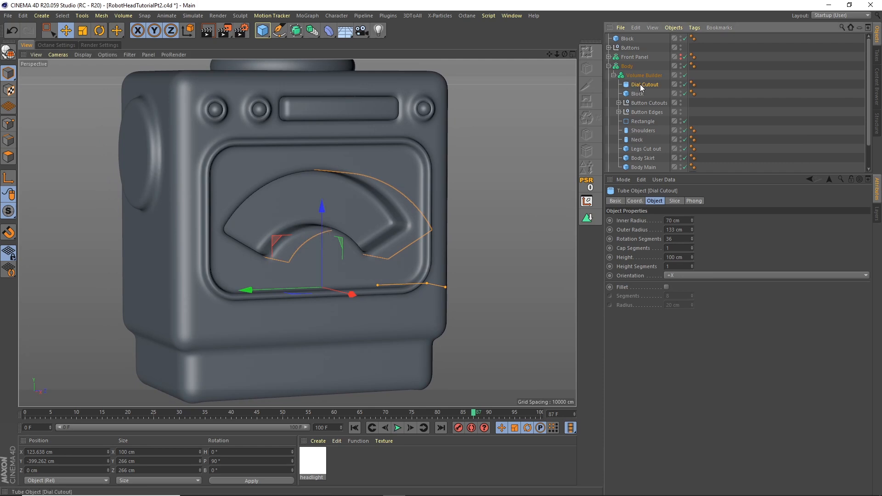
left_click(676, 221)
type("20")
key("Return")
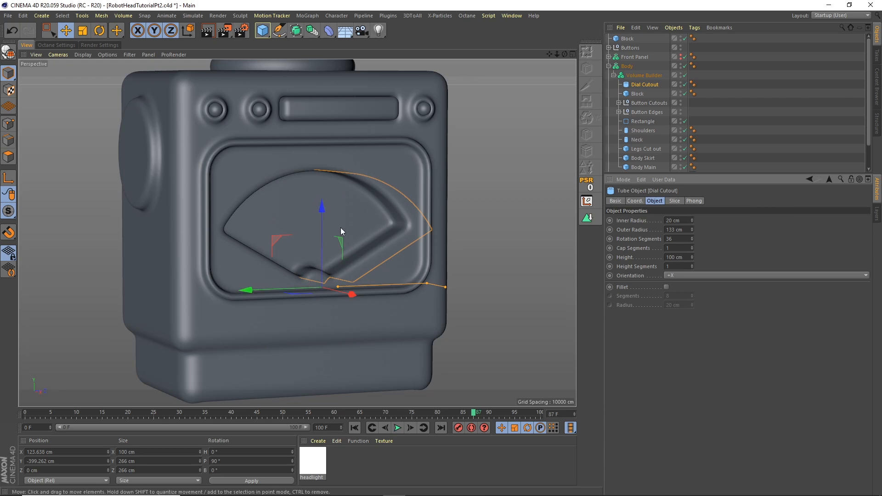
Step: Make the Front Panel visible again, clear the selection and inspect the gauge recess from several angles
left_click(681, 55)
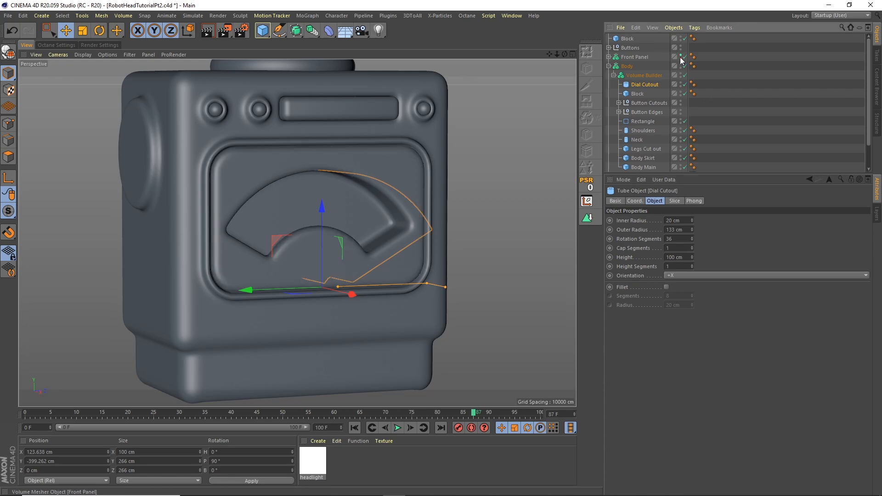
left_click(700, 61)
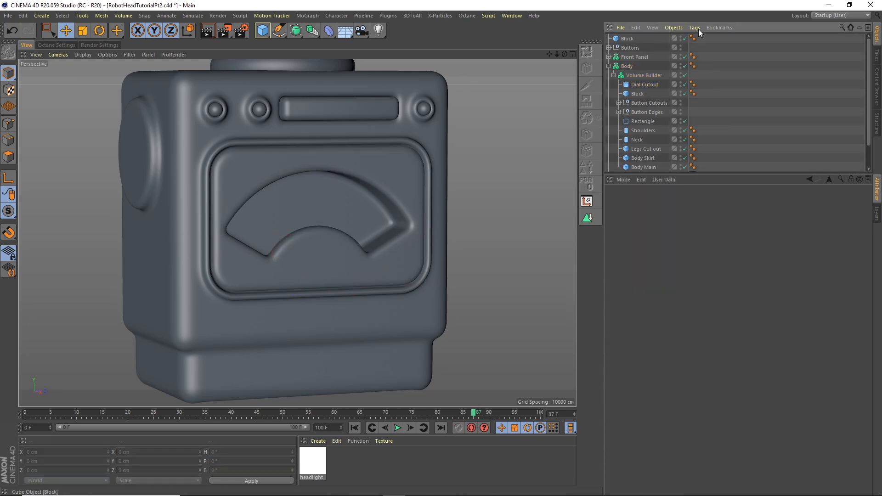
left_click_drag(565, 54, 545, 80)
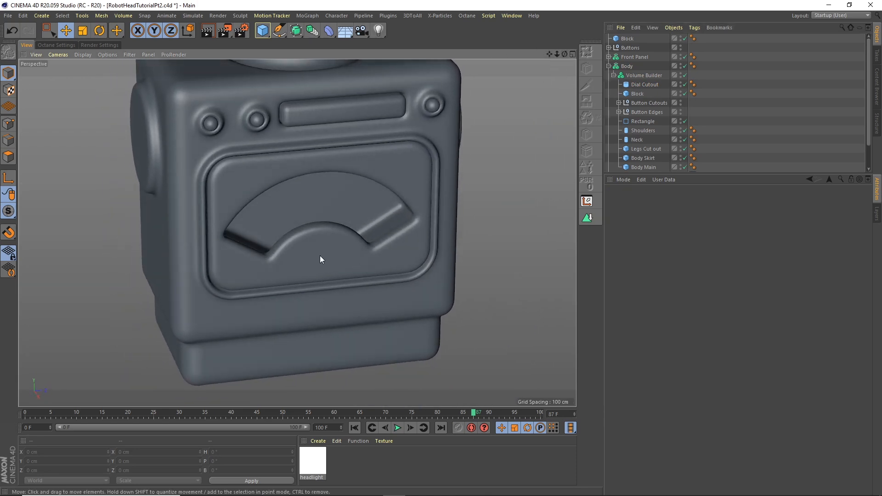
mouse_move(565, 54)
left_mouse_down()
mouse_move(543, 64)
mouse_move(579, 46)
mouse_move(531, 67)
mouse_move(562, 59)
left_mouse_up()
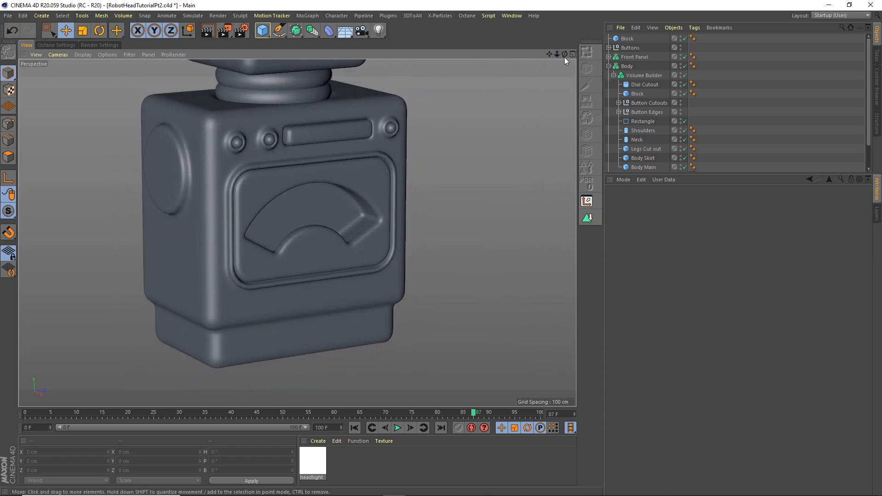
Step: Maximize the Right view, save the project and frame the robot's body
left_click(572, 54)
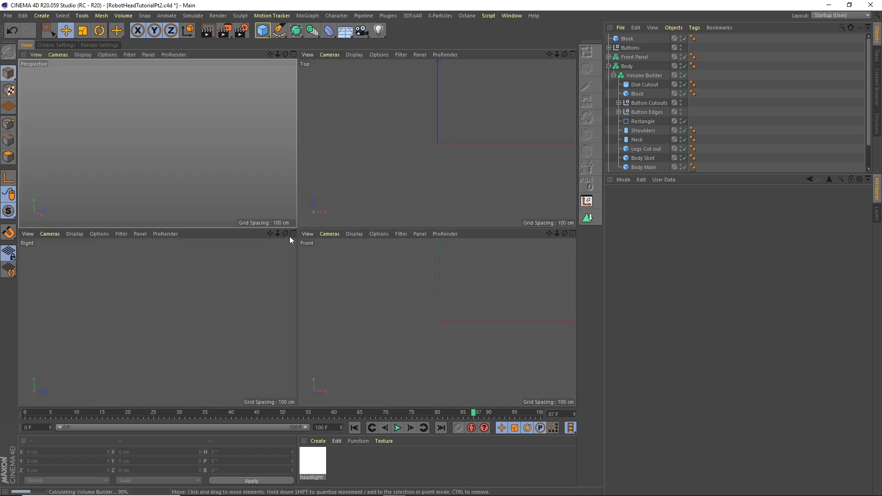
left_click(293, 234)
key("ctrl+s")
mouse_move(297, 211)
right_mouse_down("alt")
mouse_move(315, 184)
mouse_move(297, 203)
right_mouse_up("alt")
middle_click_drag(298, 233, 296, 210, "alt")
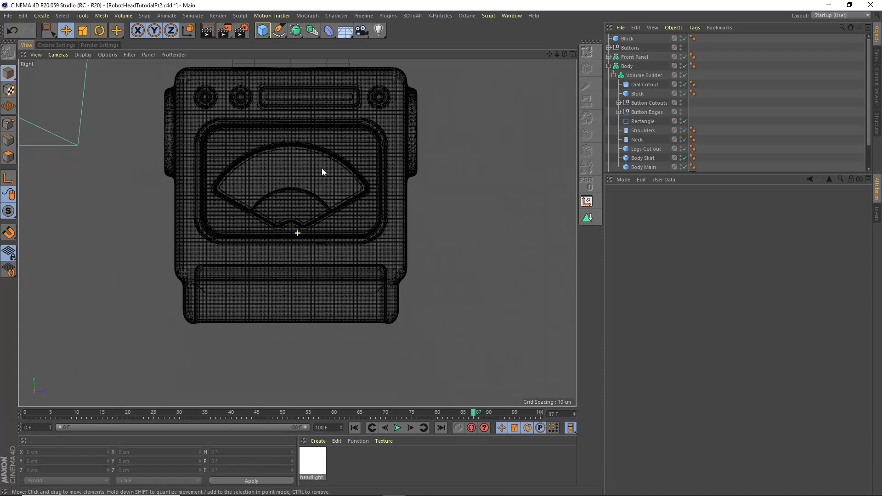
Step: Add a Cloner and a cube, and nest the cube inside the Cloner
left_click(312, 34)
left_click(322, 114)
left_click(263, 31)
left_click(347, 43)
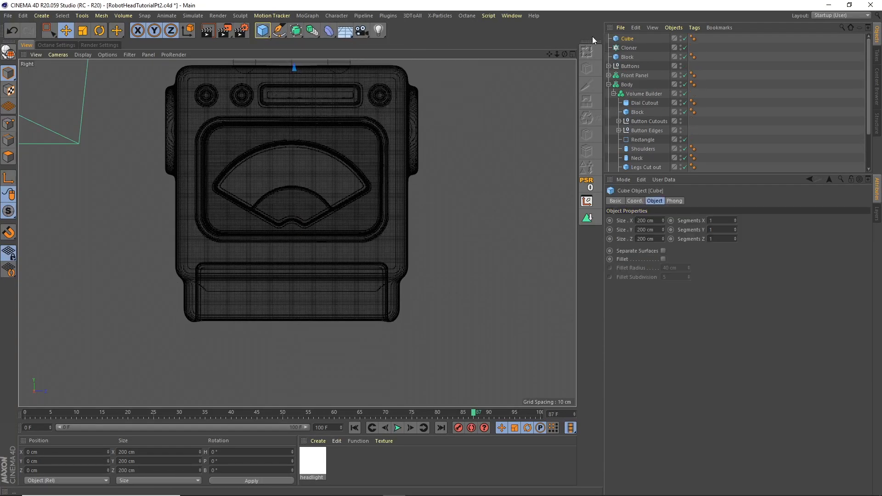
left_click_drag(626, 39, 632, 38)
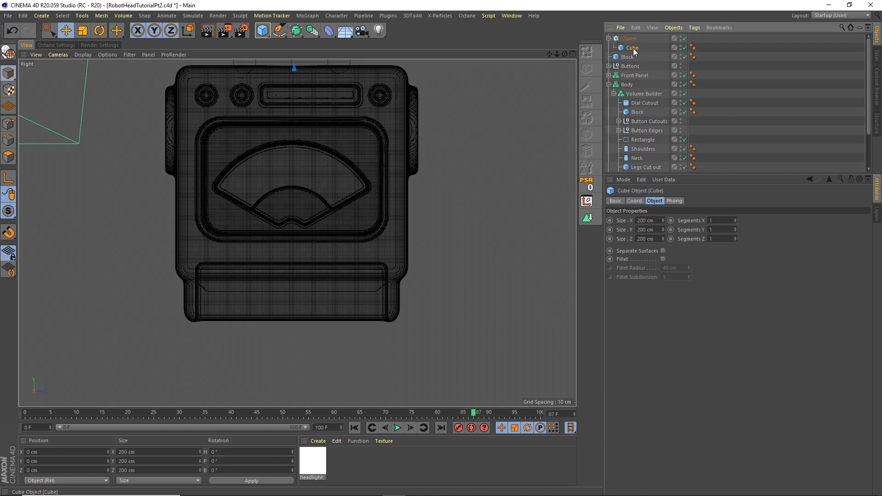
Step: Set the cloned cube's size to 5 cm in X, 10 cm in Y and 5 cm in Z
left_click_drag(655, 221, 591, 177)
type("5")
key("Tab")
type("10")
key("Tab")
type("5")
key("Return")
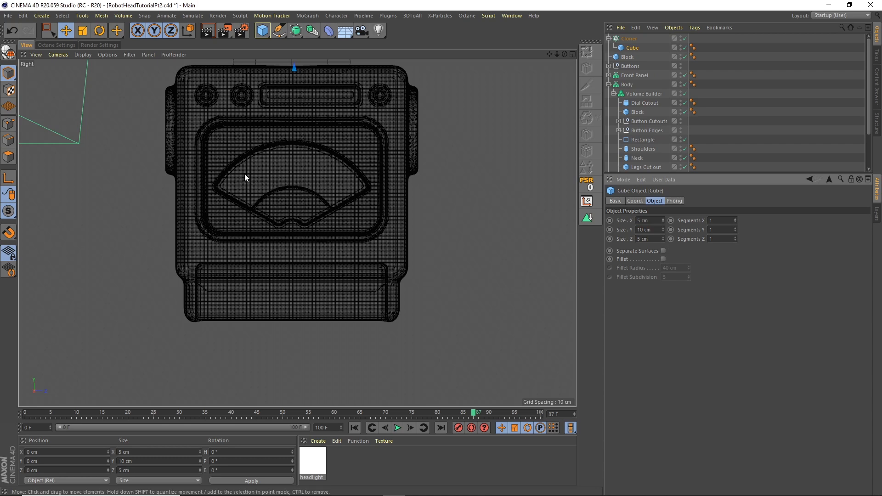
Step: Switch the Cloner's mode to Radial
left_click(630, 39)
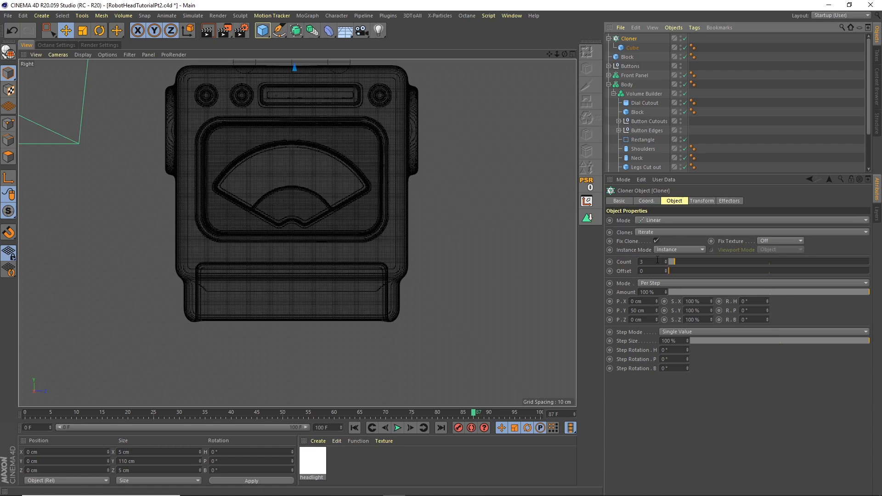
left_click(661, 220)
left_click(663, 245)
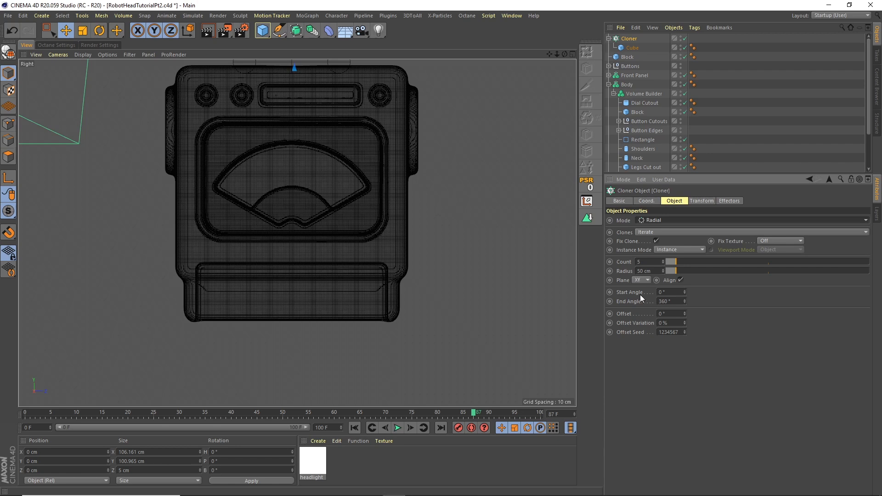
Step: Check the Body's Dial Cutout slice angles and set the Cloner's start angle to 30° and end angle to 150°
left_click_drag(667, 292, 650, 282)
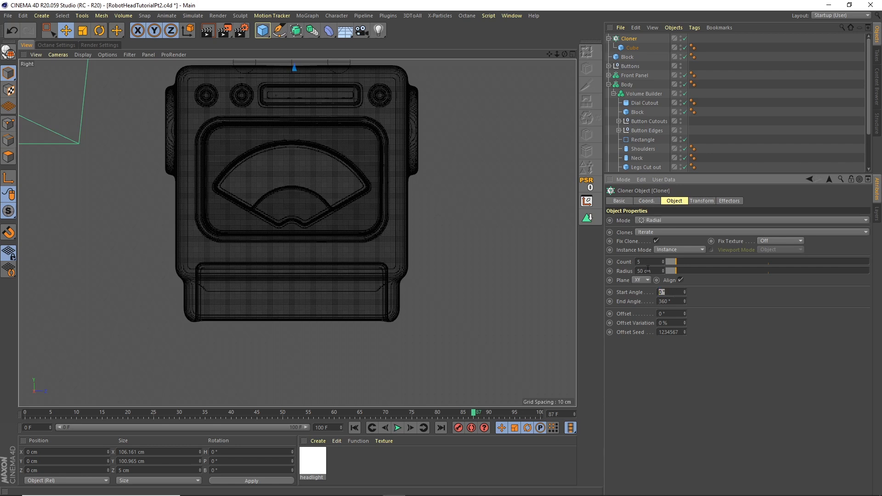
left_click(648, 102)
left_click(675, 201)
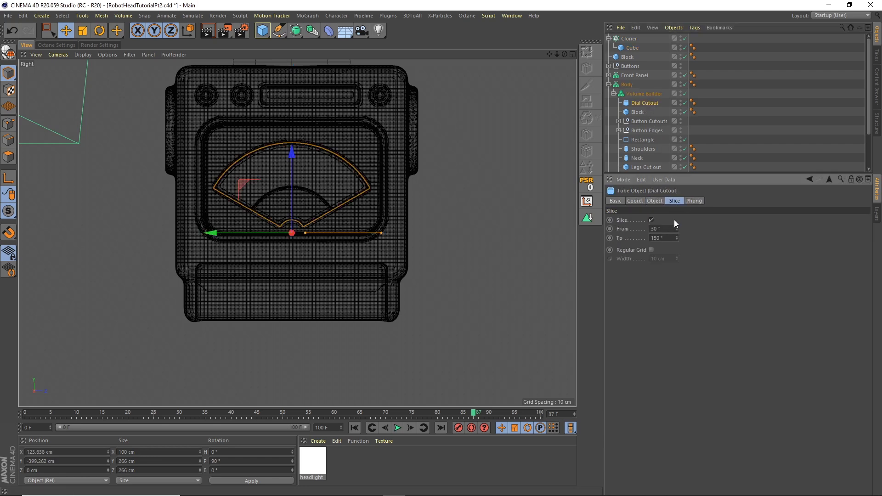
left_click(629, 39)
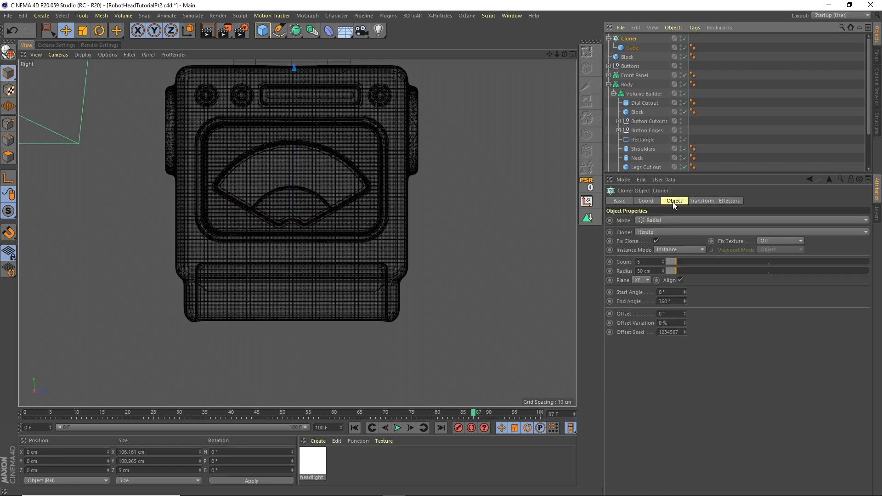
type("30")
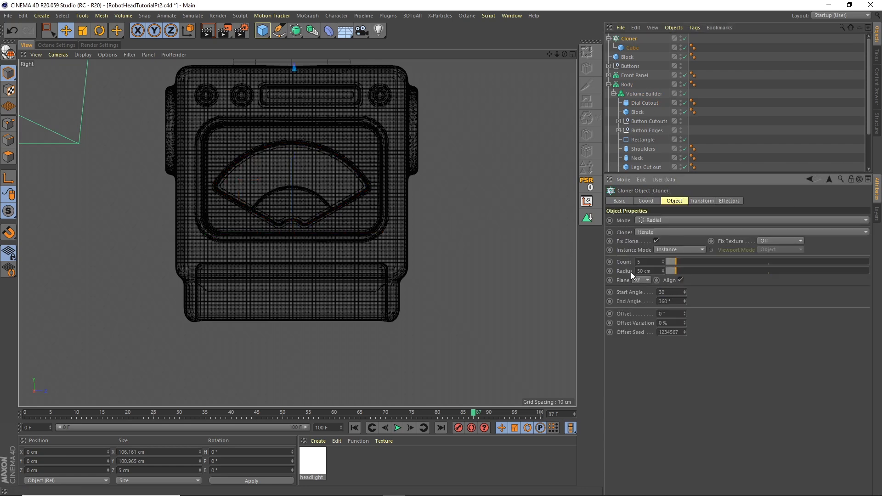
key("Tab")
type("150")
key("Return")
Step: Set the Cloner's clone count to 20
left_click_drag(654, 262, 602, 213)
type("20")
key("Return")
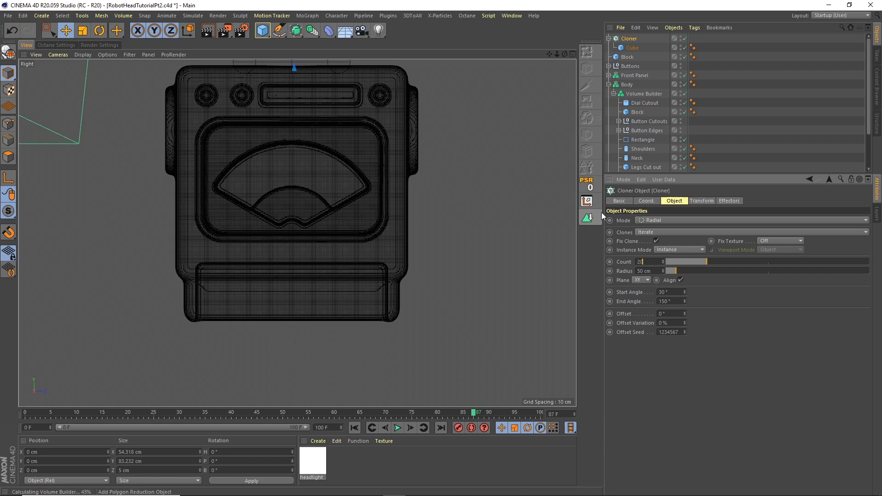
left_click_drag(658, 272, 579, 83)
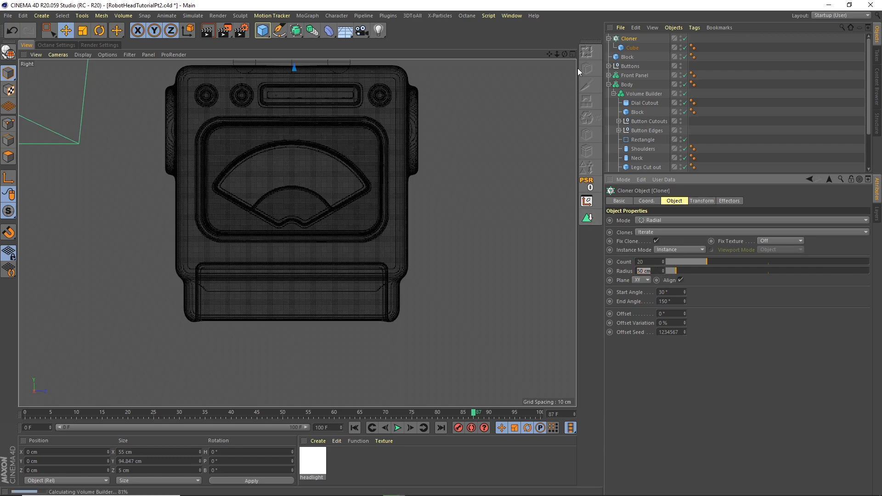
Step: Move the Cloner below the robot's body to about Y -715 cm and set its heading rotation to 90°
left_click_drag(556, 54, 537, 70)
left_click_drag(294, 76, 292, 318)
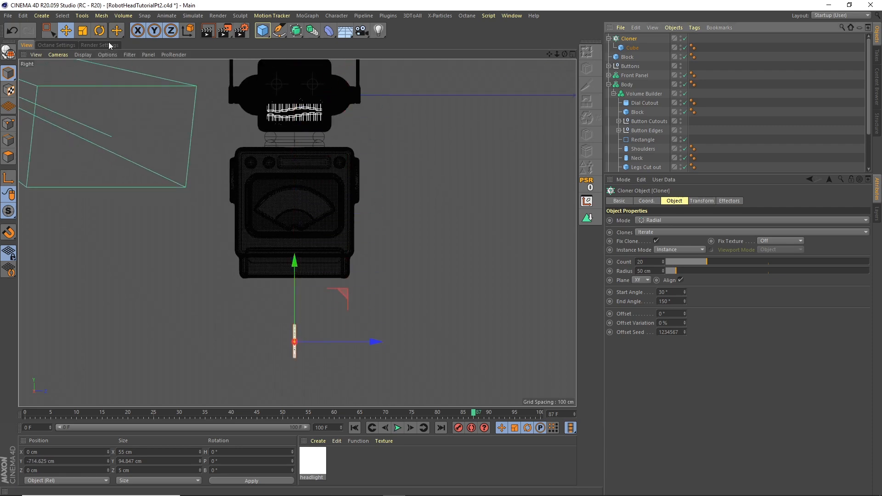
left_click(100, 31)
left_click_drag(256, 341, 296, 389)
double_click(217, 452)
type("90")
key("Return")
Step: Move the Cloner up over the gauge cutout to about Y -388 cm
left_click_drag(334, 310, 294, 183)
key("e")
right_click_drag(293, 225, 313, 164, "alt")
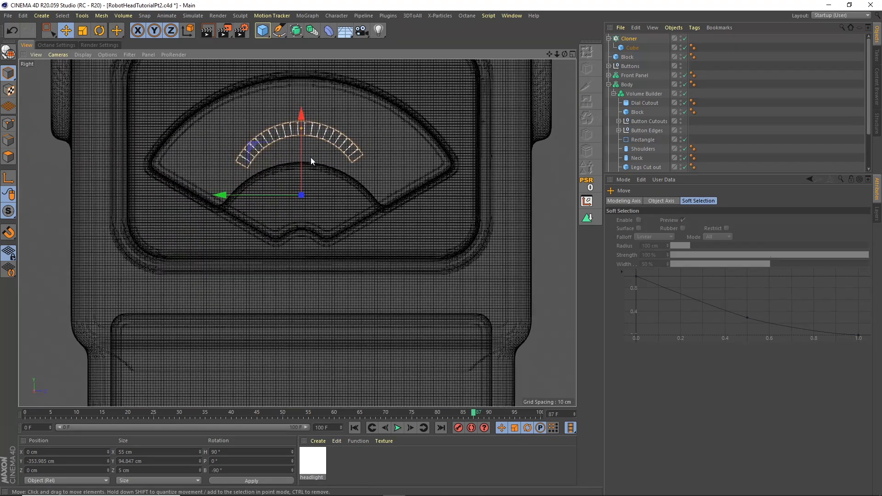
left_click_drag(302, 146, 299, 191)
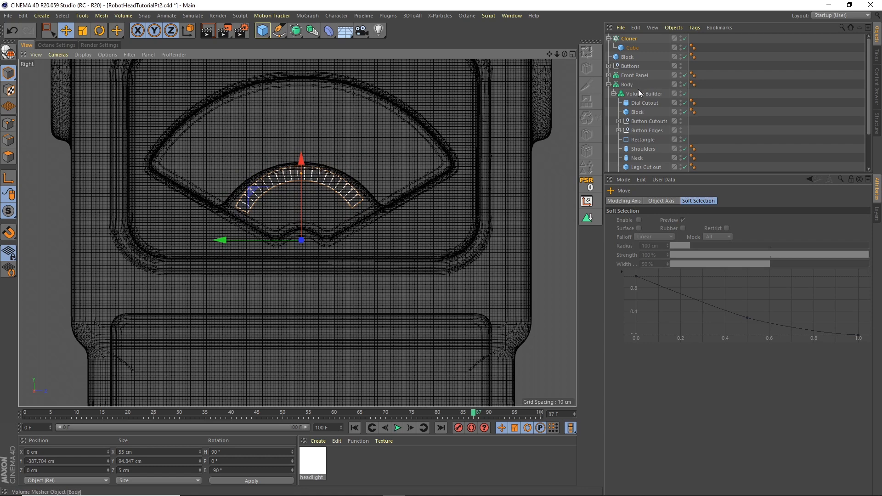
Step: Align the Cloner with the Front Panel's Dial Cutout by nesting it there temporarily, resetting its PSR and moving it back out
left_click(609, 75)
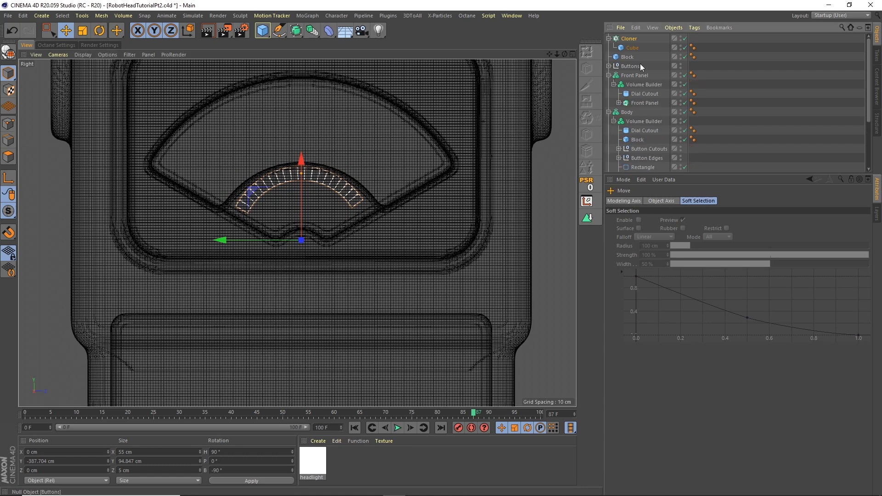
left_click(686, 74)
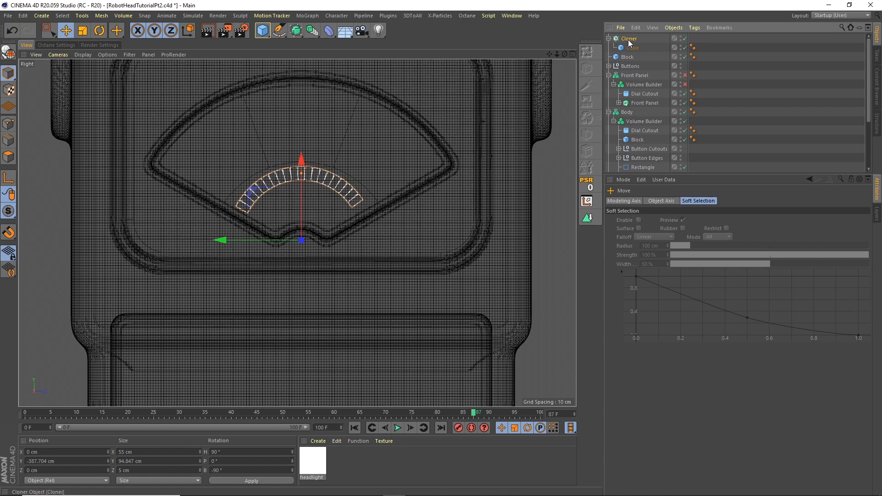
left_click_drag(636, 52, 650, 96)
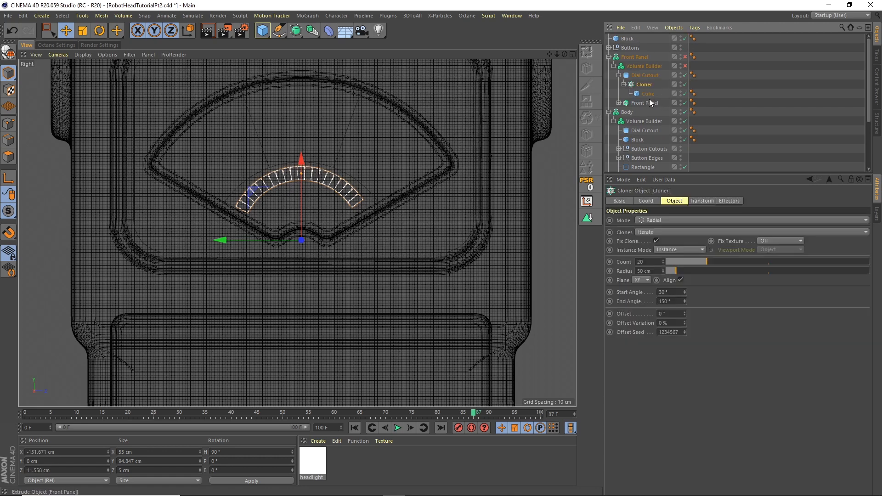
left_click(590, 182)
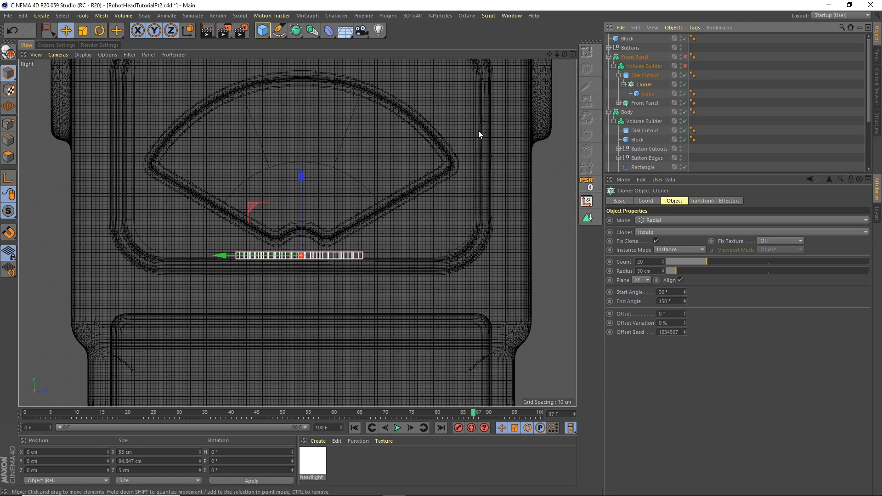
key("ctrl+z")
key("ctrl+z")
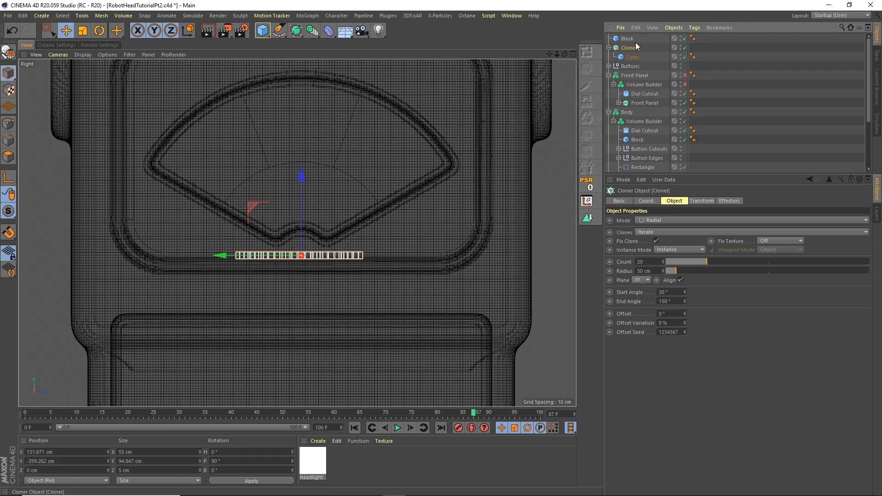
left_click(686, 75)
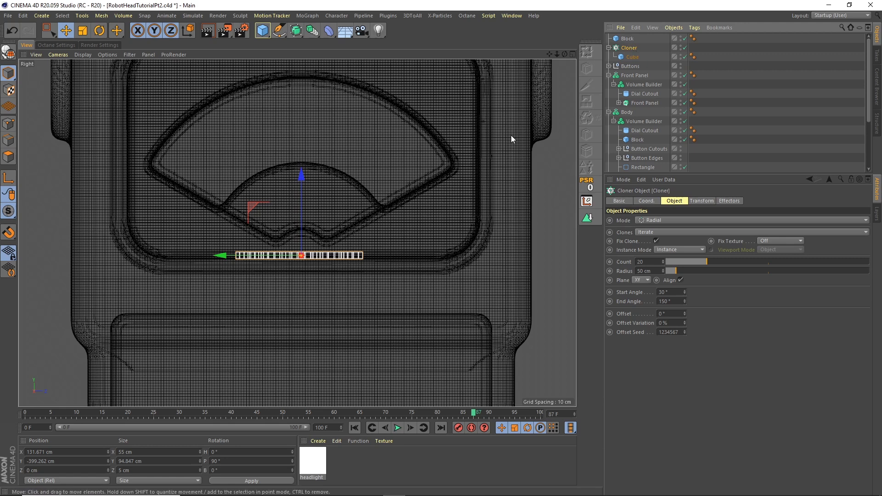
Step: Rotate the Cloner to face the gauge, with heading 90°, pitch 0° and bank -90°
left_click(99, 30)
left_click_drag(301, 235, 303, 143)
left_click(228, 461)
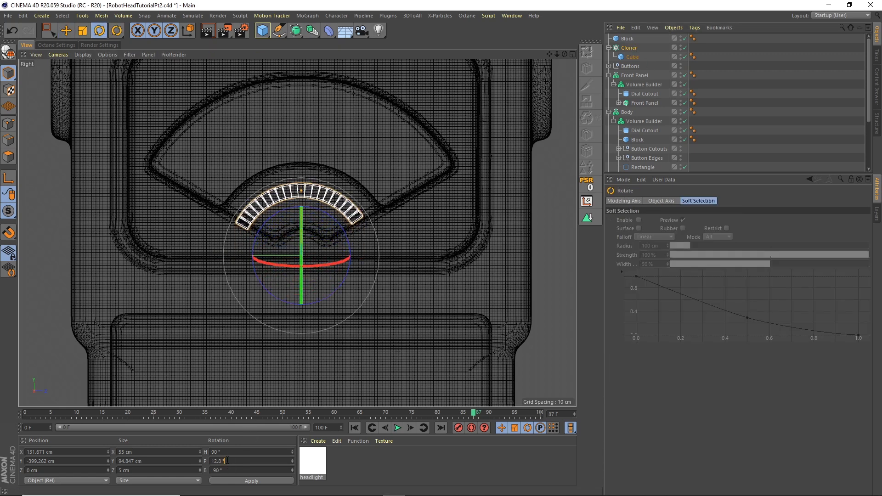
type("0")
key("Return")
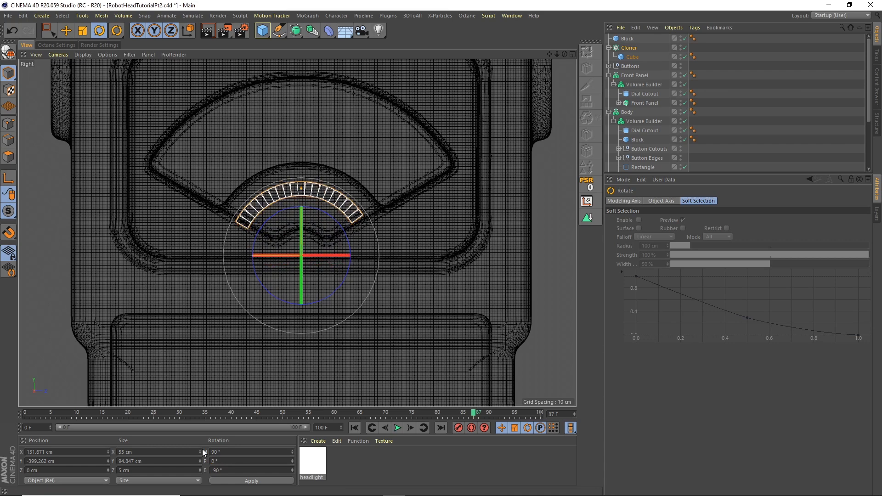
Step: Enlarge the Cloner's radius to 125 cm so the markers follow the gauge's outer arc
middle_click_drag(276, 165, 297, 148, "alt")
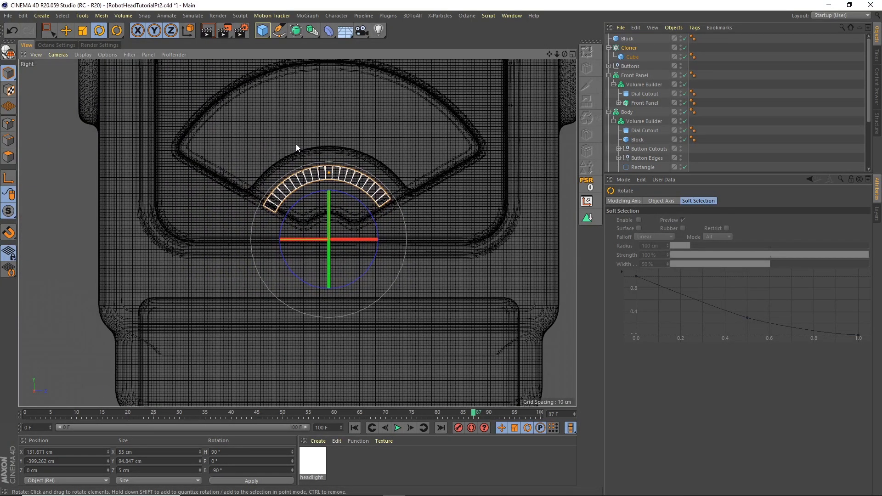
left_click(66, 30)
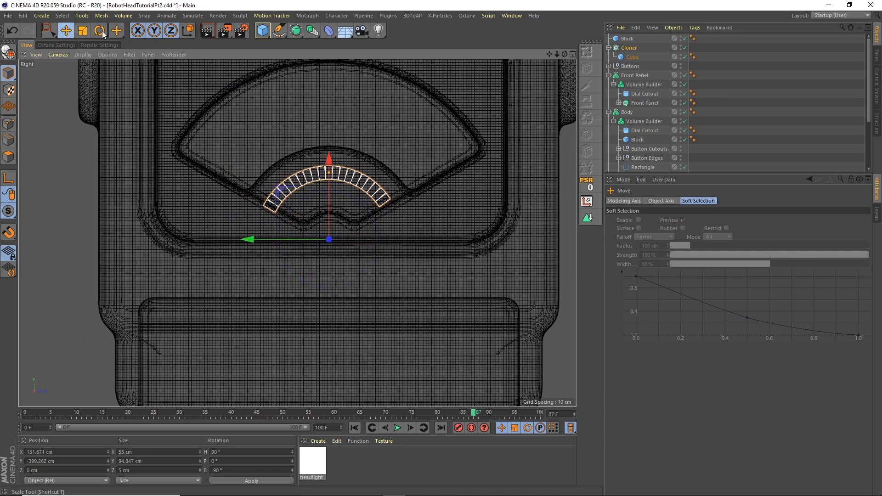
left_click(629, 48)
left_click_drag(676, 275, 680, 272)
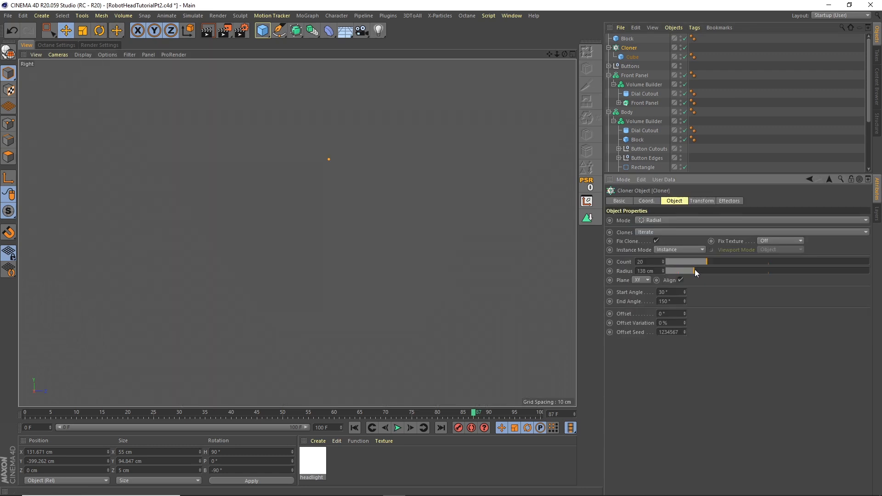
type("140")
key("Return")
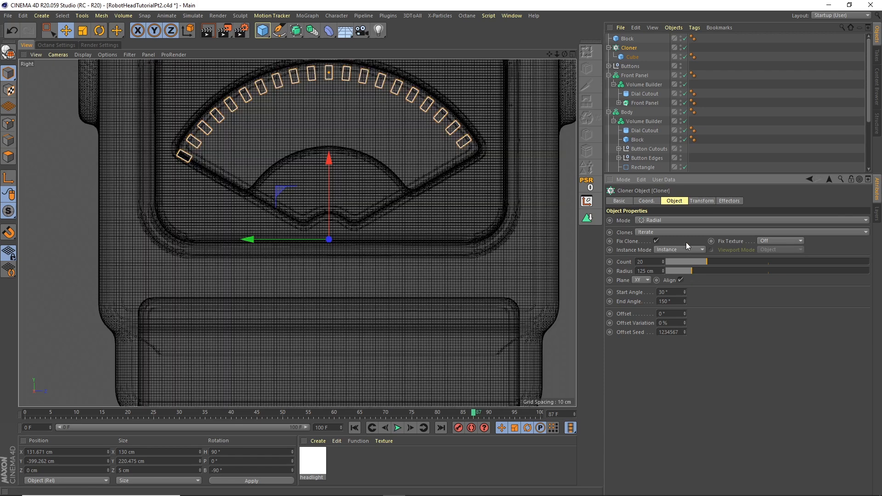
Step: Rotate the Cloner slightly, to a bank of about -87.4°, to centre the markers within the gauge
left_click(103, 33)
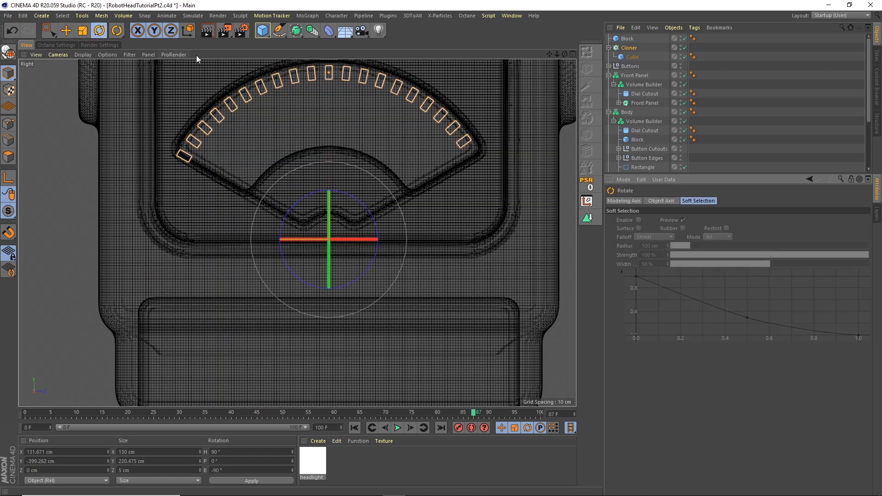
left_click(630, 48)
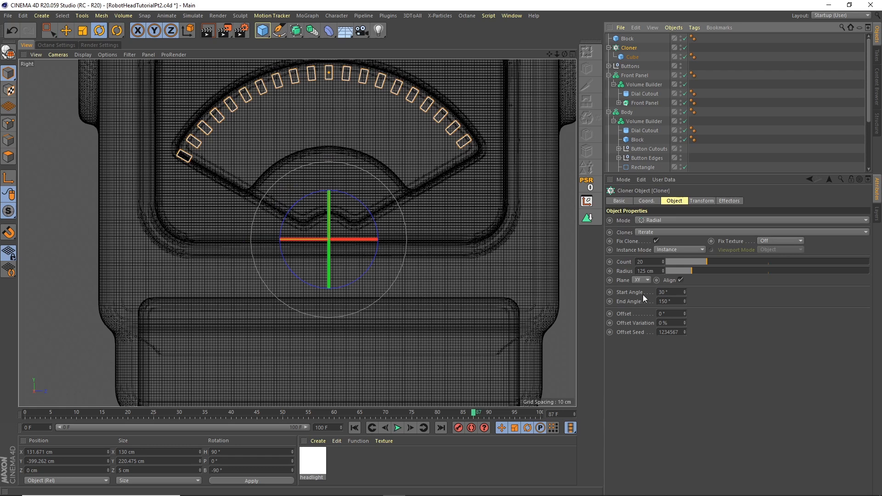
left_click_drag(357, 200, 359, 201)
Step: Rename the cloned cube Marker Short and place a duplicate of it above the original inside the Cloner
left_click(632, 57)
double_click(632, 57)
type("Mar")
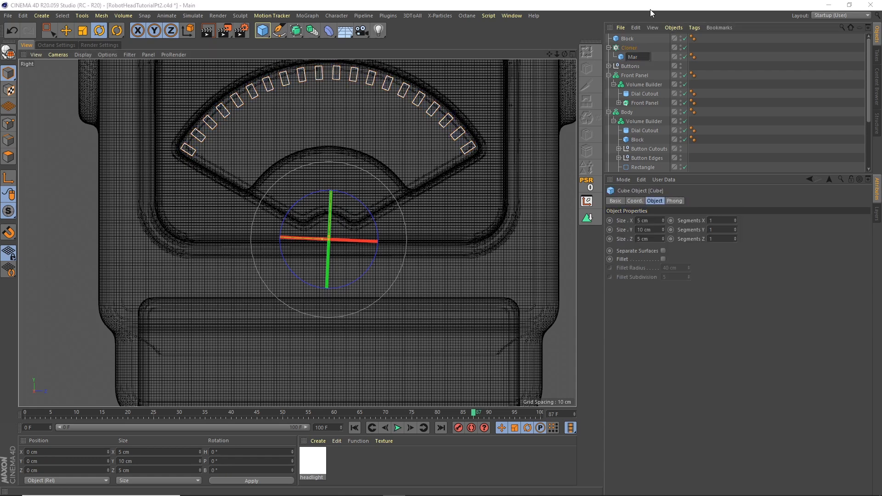
type("ker Short")
key("Return")
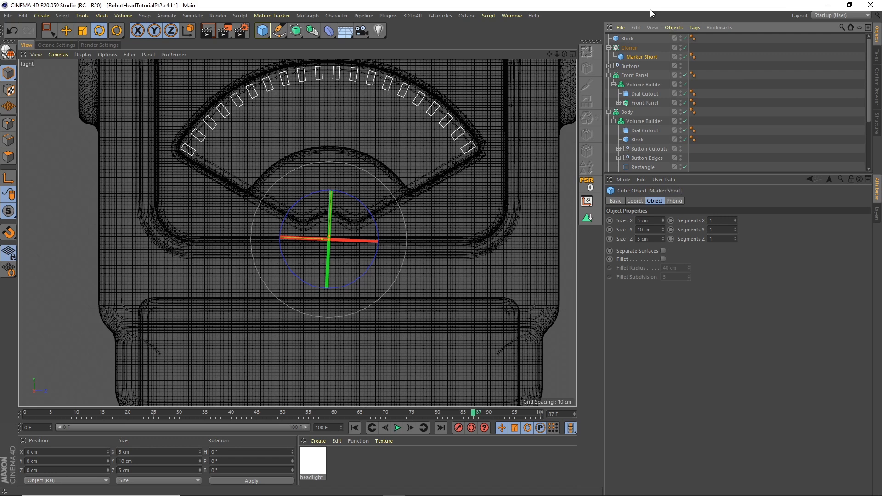
key("ctrl+v")
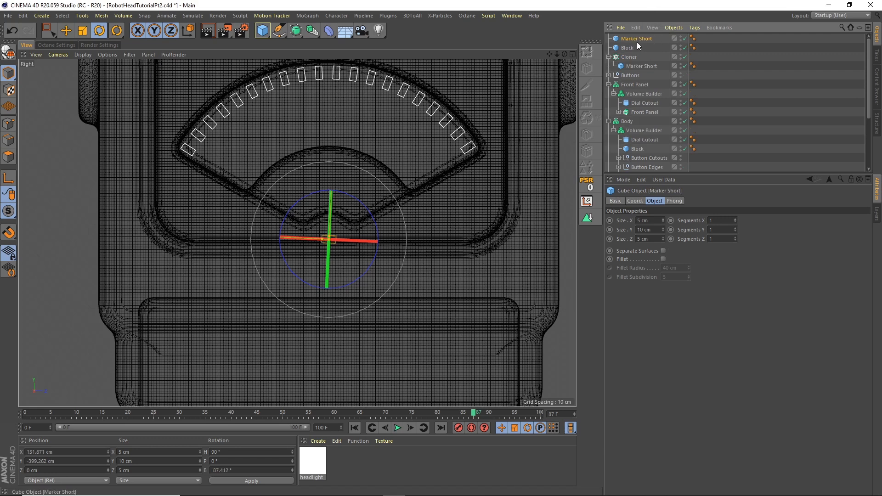
left_click_drag(638, 64, 642, 63)
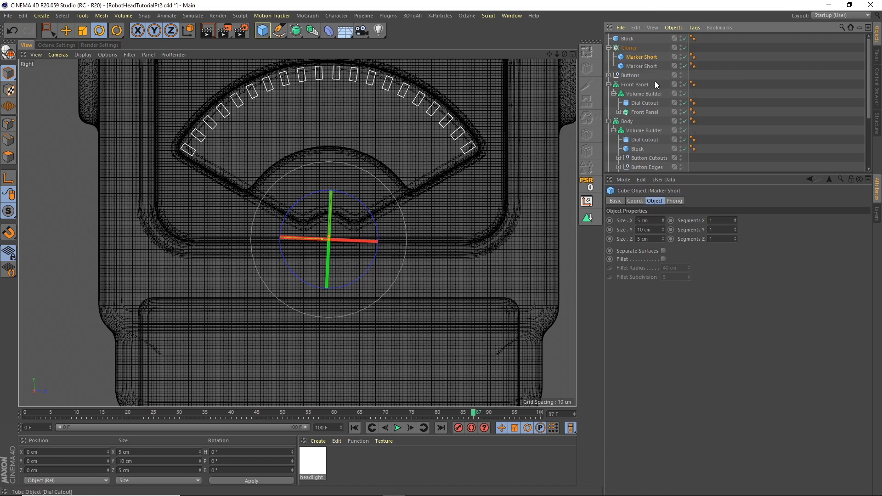
Step: Rename the duplicated marker Marker Long and set its Y size to 30 cm
double_click(643, 57)
double_click(652, 57)
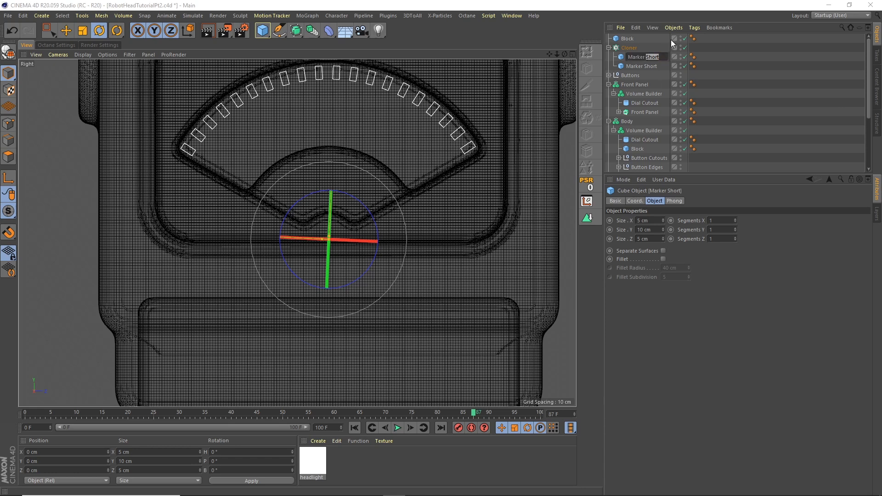
type("Long")
key("Return")
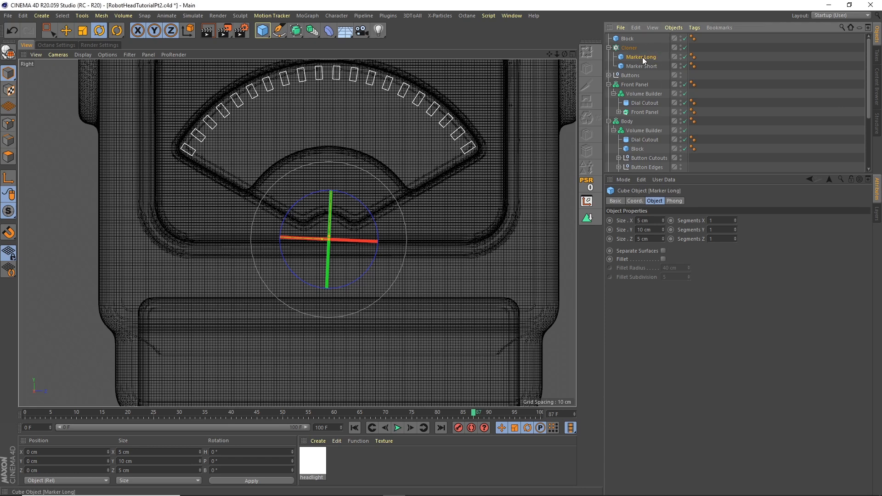
left_click(642, 230)
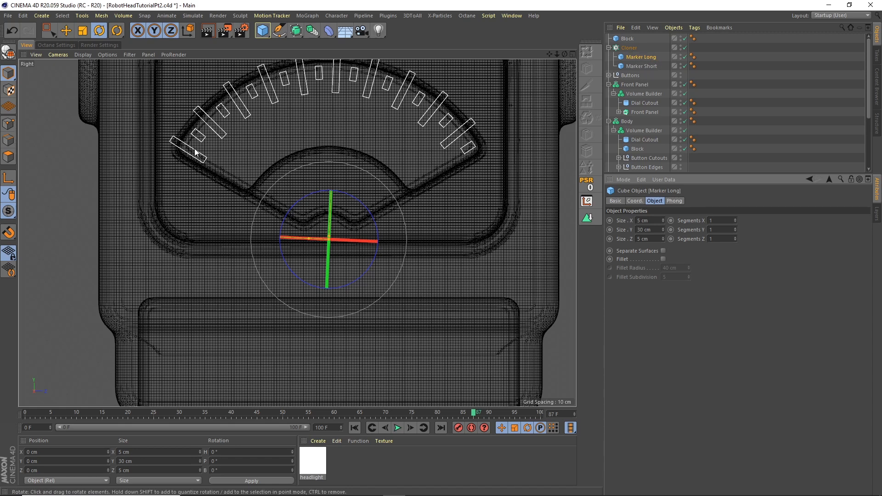
Step: Move the marker Cloner back along X to about 96.4 cm so the markers sit inside the gauge recess
left_click(569, 54)
left_click(293, 55)
left_click(609, 48)
left_click(629, 48)
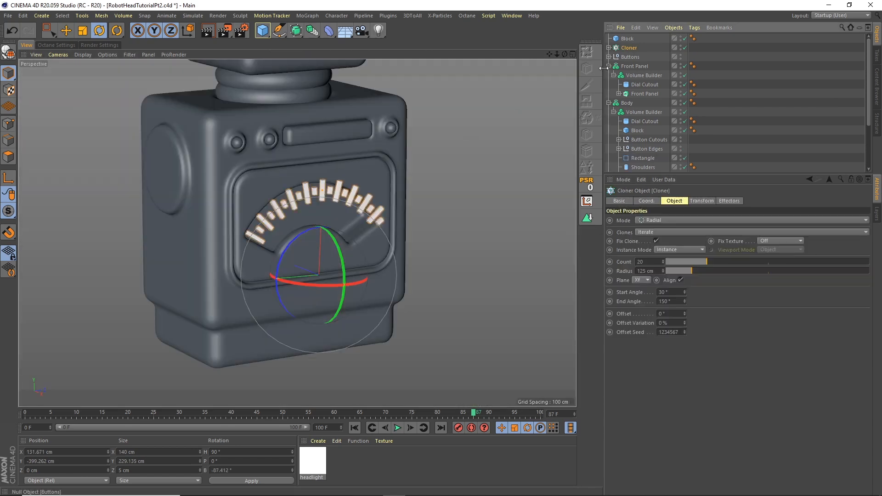
left_click(67, 31)
mouse_move(283, 259)
left_mouse_down()
mouse_move(265, 250)
mouse_move(273, 254)
left_mouse_up()
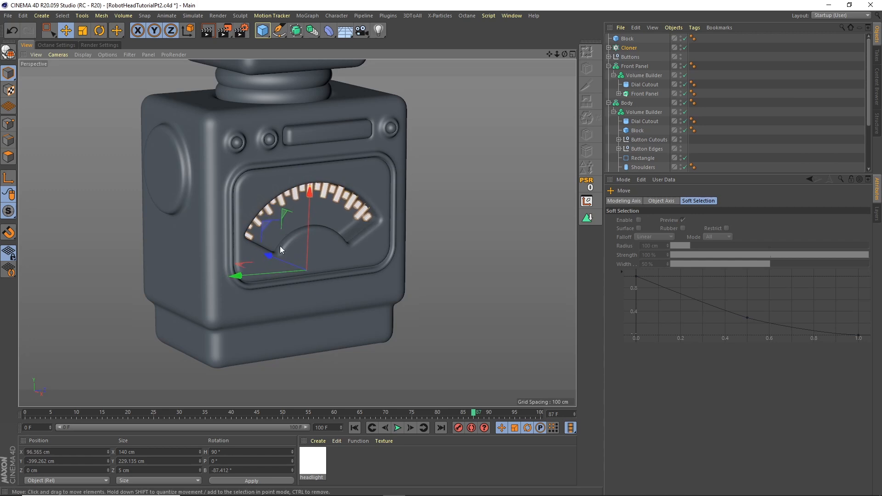
Step: Shift the Body's Dial Cutout outward along X to about 145.6 cm, temporarily disabling the Body's volume objects to check the cut
left_click(645, 122)
left_click_drag(352, 289, 358, 288, "alt")
left_click(685, 112)
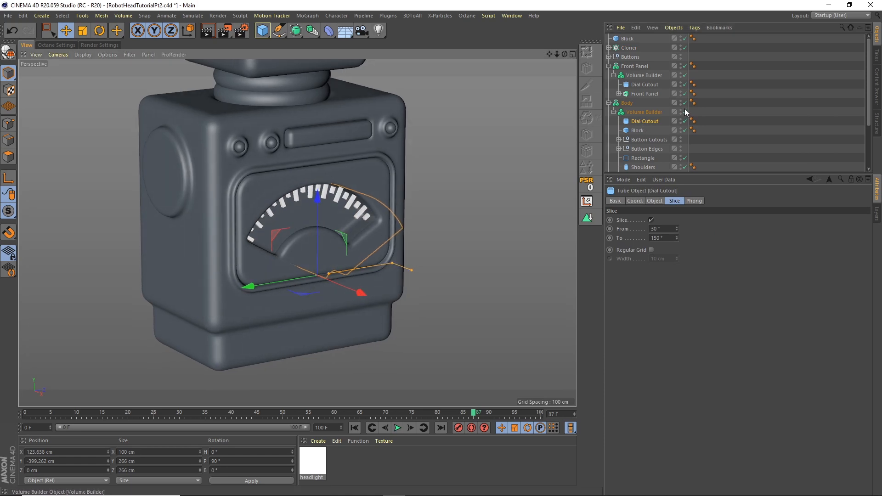
left_click(685, 103)
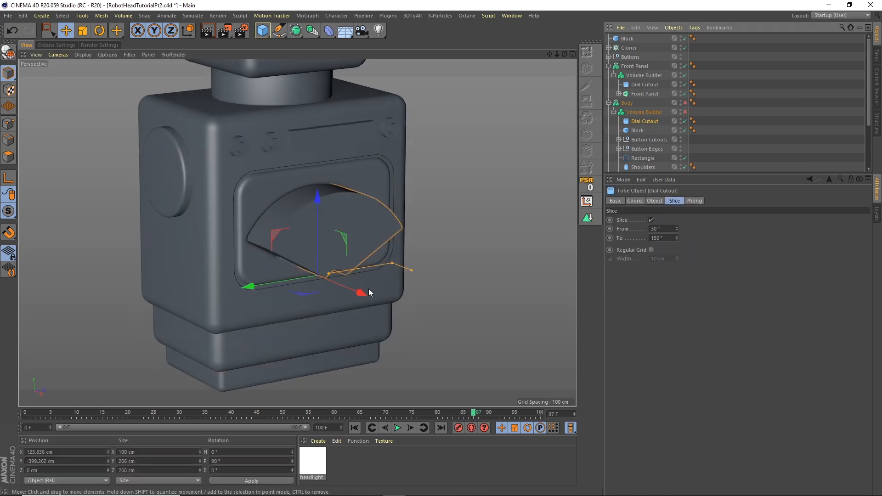
left_click_drag(361, 293, 374, 299, "alt")
left_click(685, 111)
left_click(685, 103)
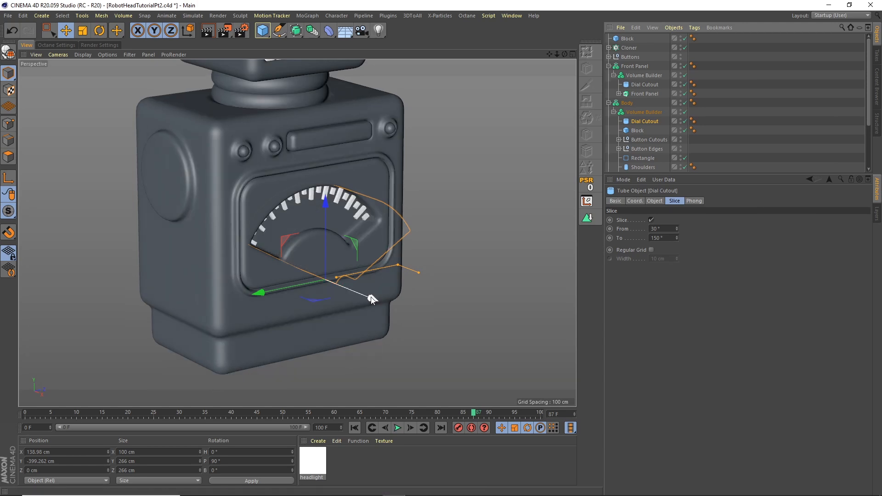
left_click_drag(376, 300, 326, 219)
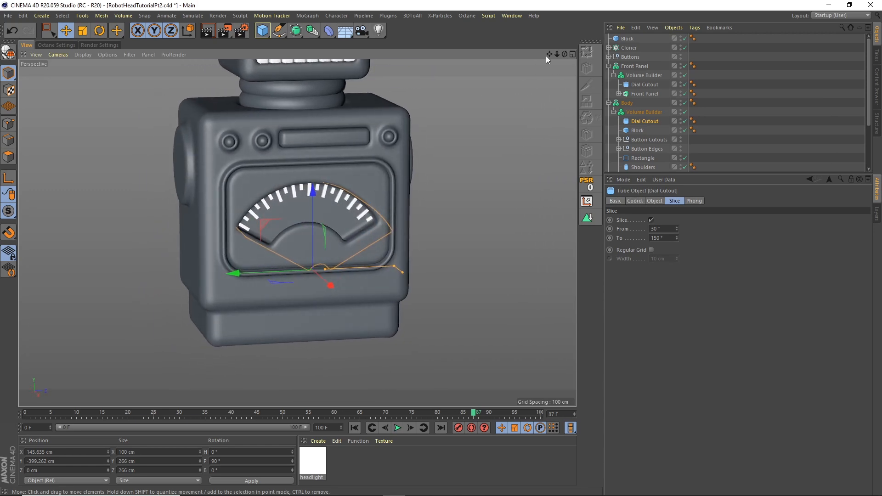
Step: Clear the object selection in the Right view and save the project
left_click(573, 54)
left_click(572, 234)
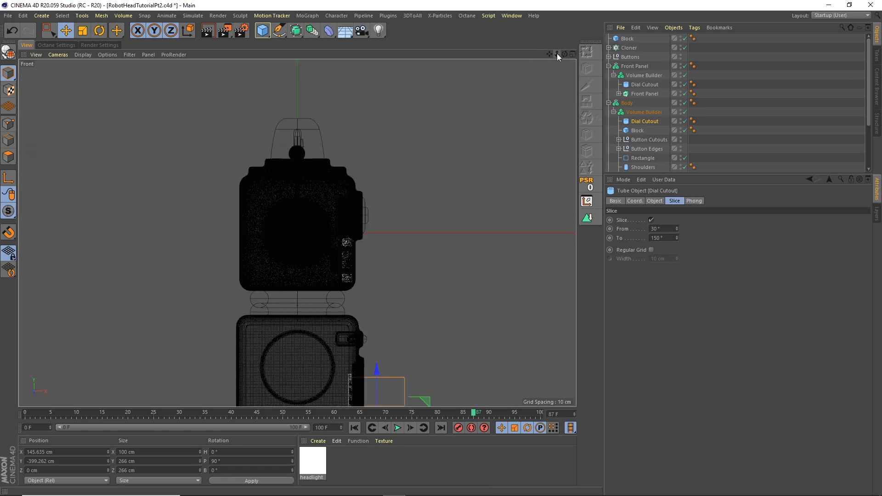
left_click(573, 54)
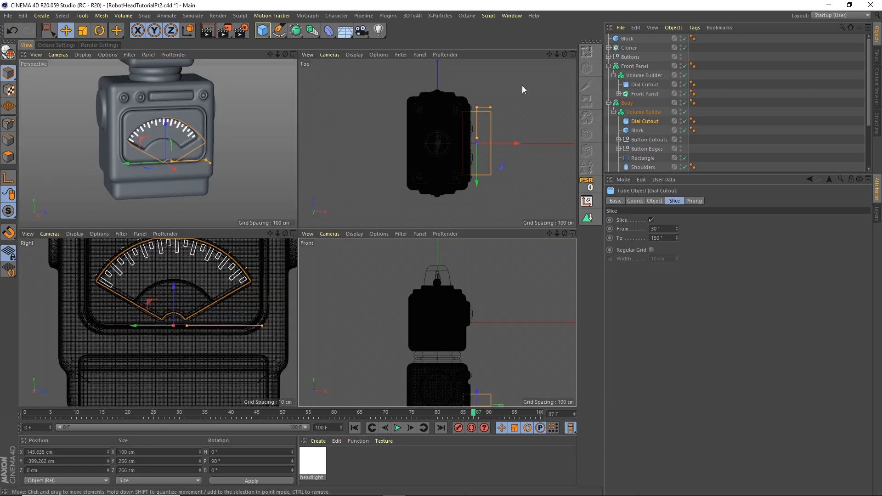
scroll(288, 240, "down", 3)
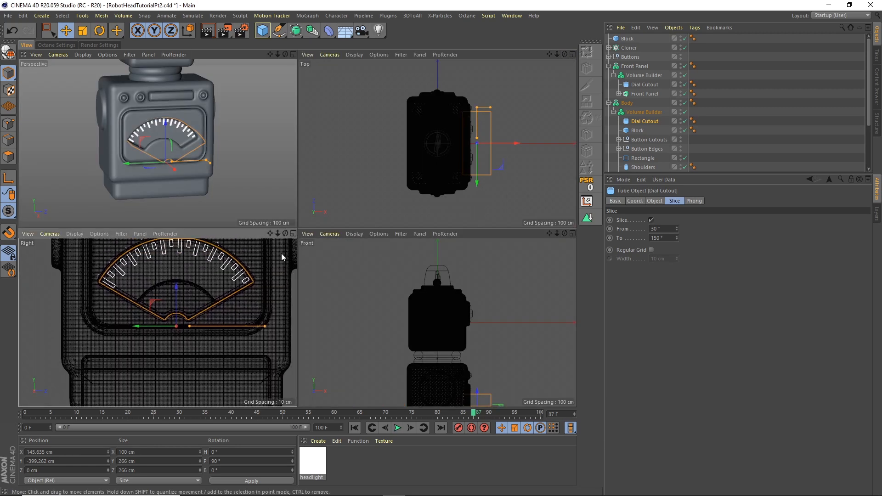
left_click(293, 234)
left_click(724, 139)
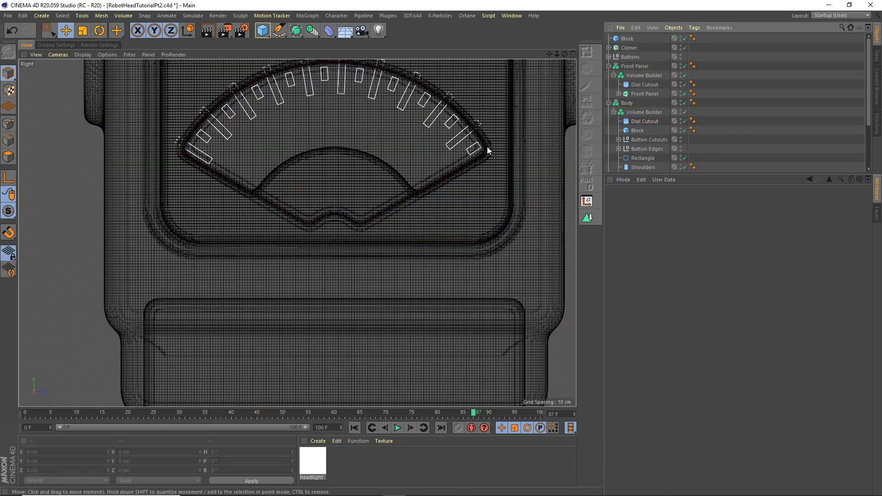
left_click(8, 15)
left_click(9, 16)
left_click(8, 15)
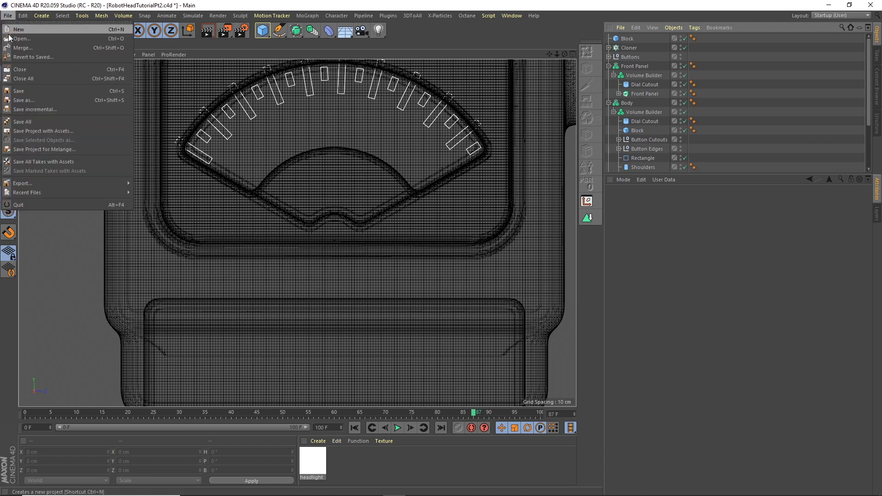
left_click(21, 90)
Step: Add a Circle spline and scale it down to a radius of about 10.2 cm
left_click_drag(558, 54, 540, 93)
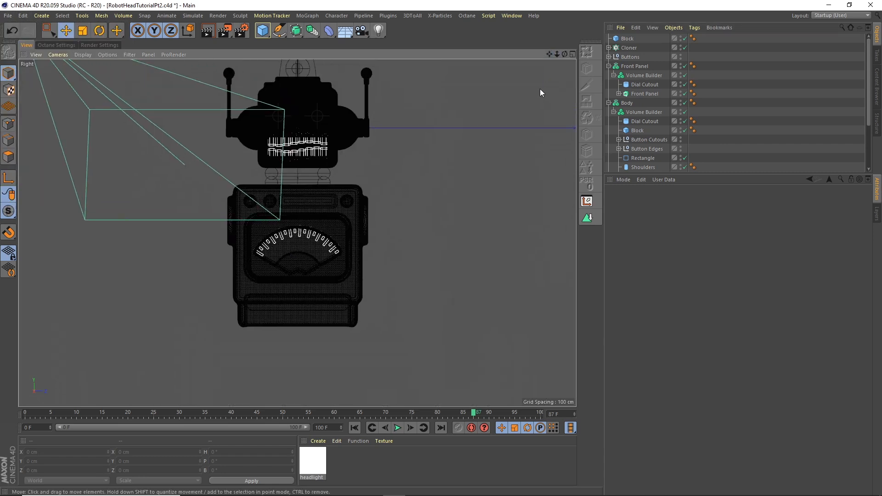
left_click(281, 35)
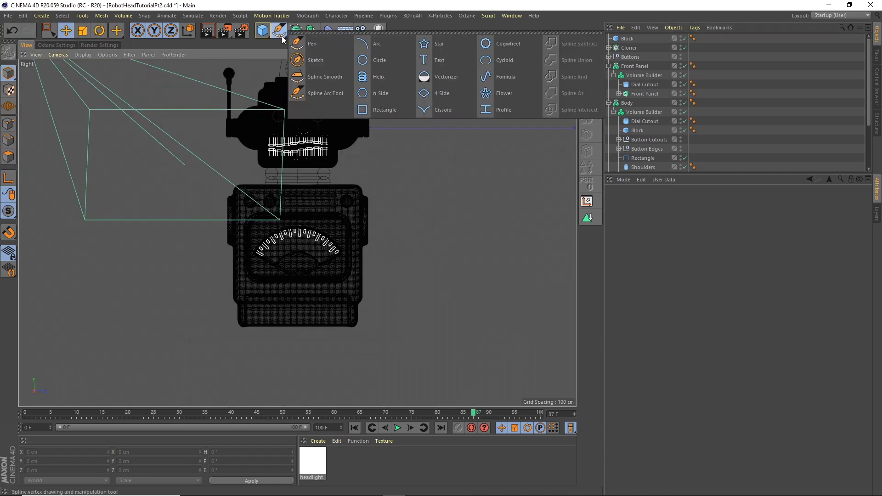
left_click(390, 57)
key("t")
left_click_drag(381, 80, 210, 205)
left_click(66, 30)
Step: Align the circle with the Cloner's origin by nesting it there, resetting its PSR and taking it back out of the Cloner
left_click(609, 57)
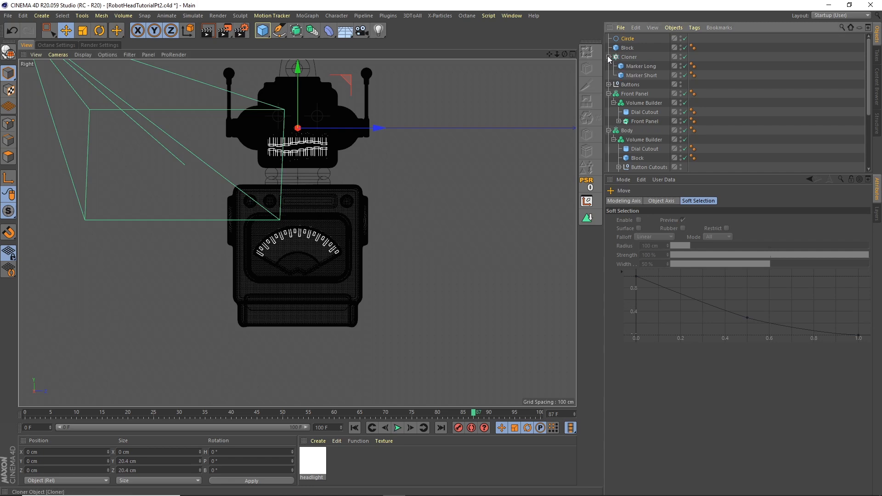
left_click_drag(628, 45, 638, 63)
left_click(588, 181)
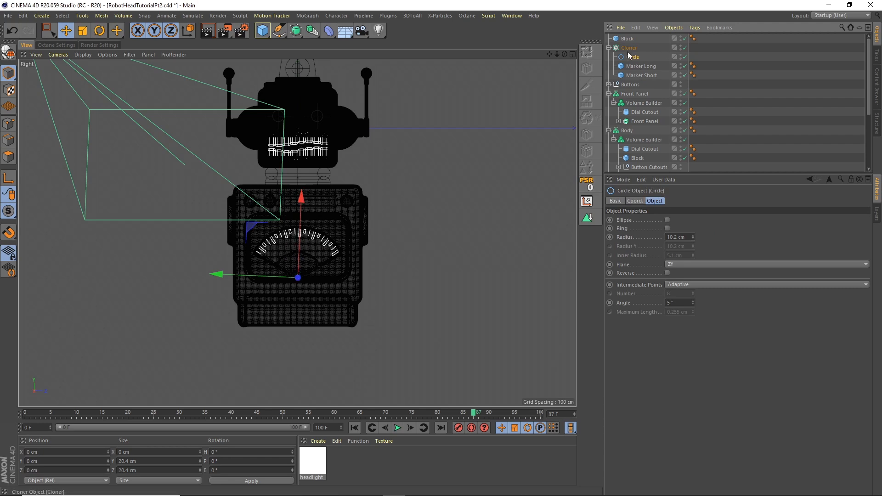
left_click_drag(633, 57, 628, 48)
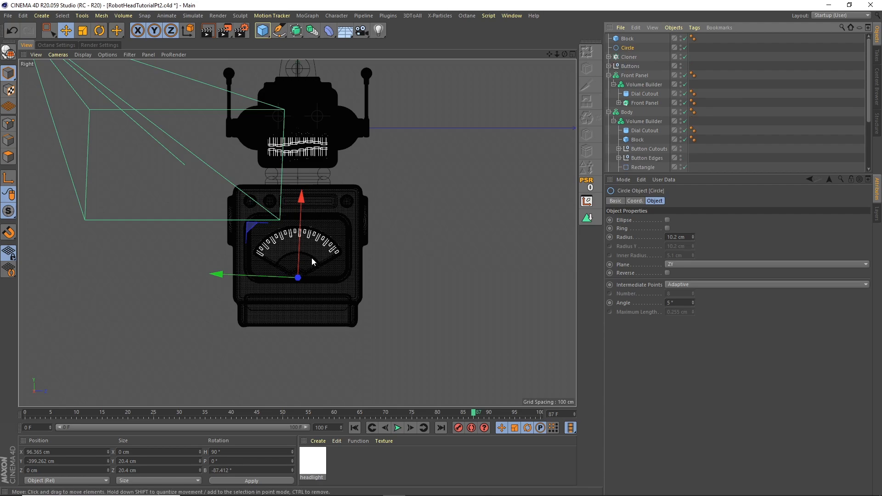
Step: Set the circle's bank rotation to -90° and its plane to XY
scroll(317, 244, "up", 8)
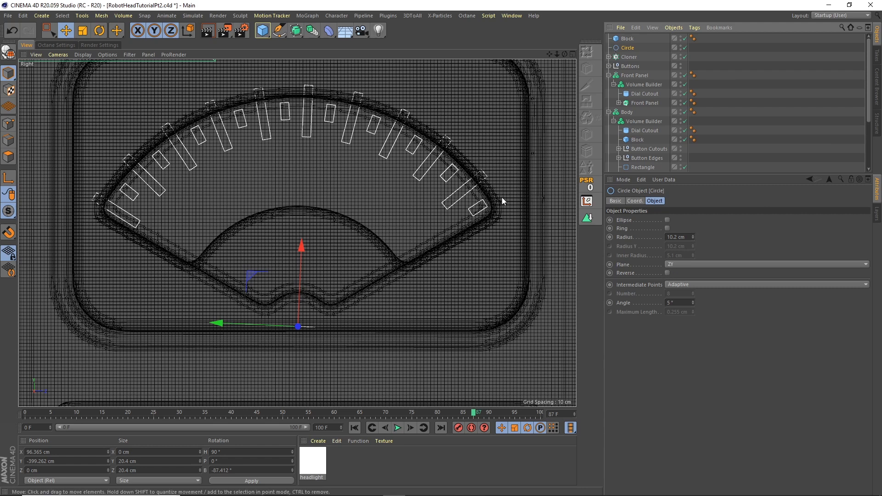
left_click_drag(236, 469, 203, 424)
type("-90")
key("Return")
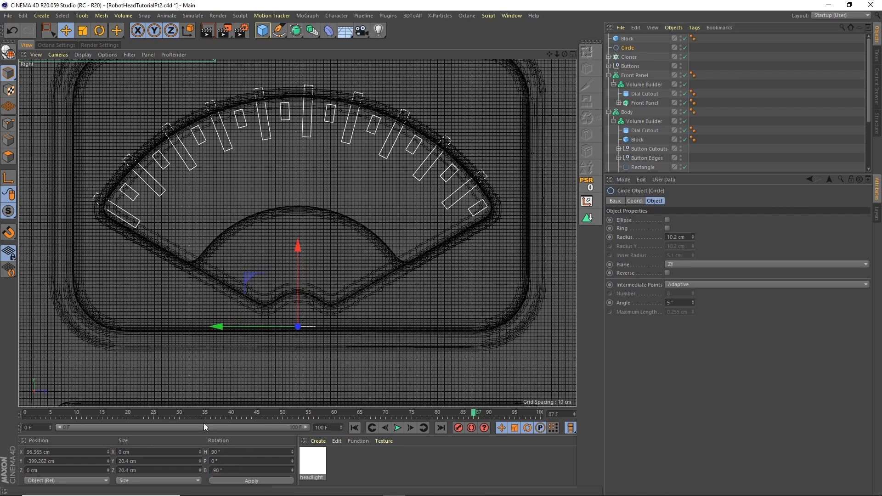
left_click(674, 265)
left_click(680, 273)
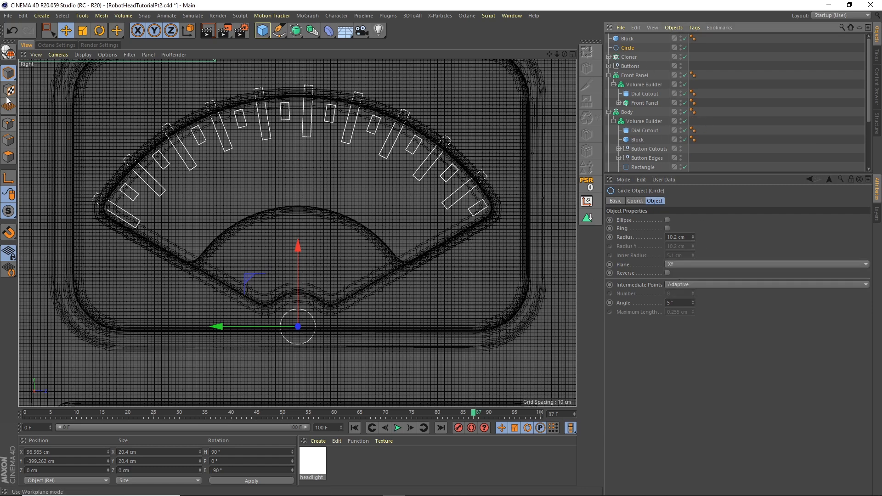
Step: Make the circle editable, pull its top point out to about 125.2 cm in X to form a needle, and save the project
key("c")
left_click(8, 125)
left_click(54, 35)
left_click(92, 58)
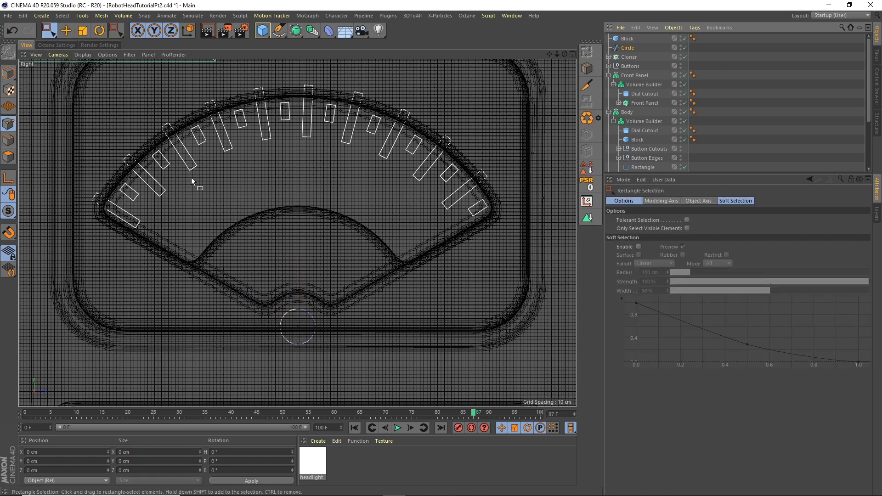
left_click_drag(282, 289, 318, 311)
left_click_drag(298, 270, 285, 76)
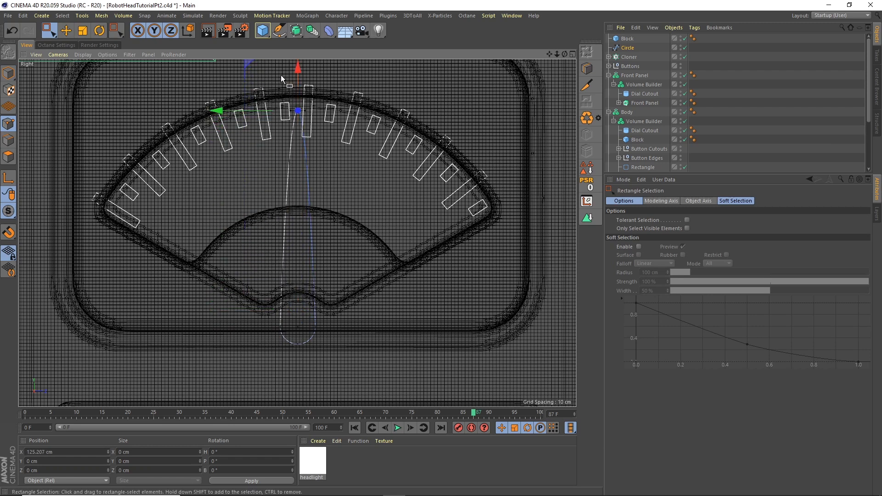
key("e")
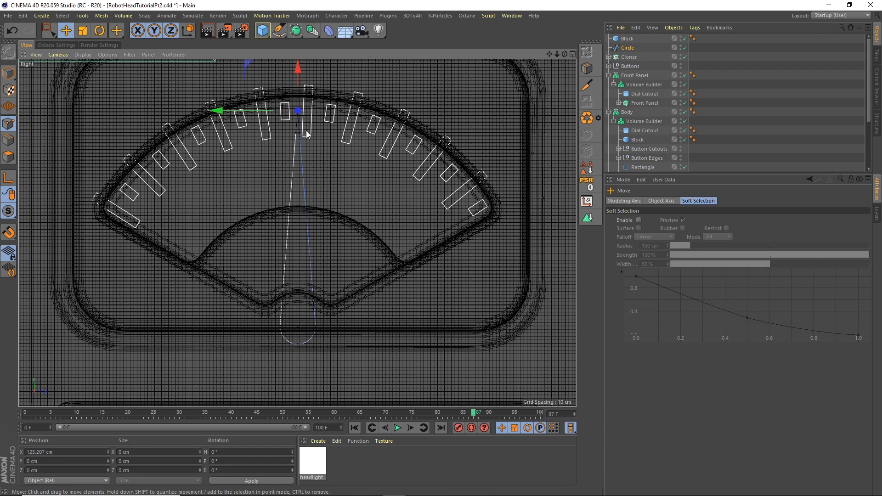
left_click(9, 73)
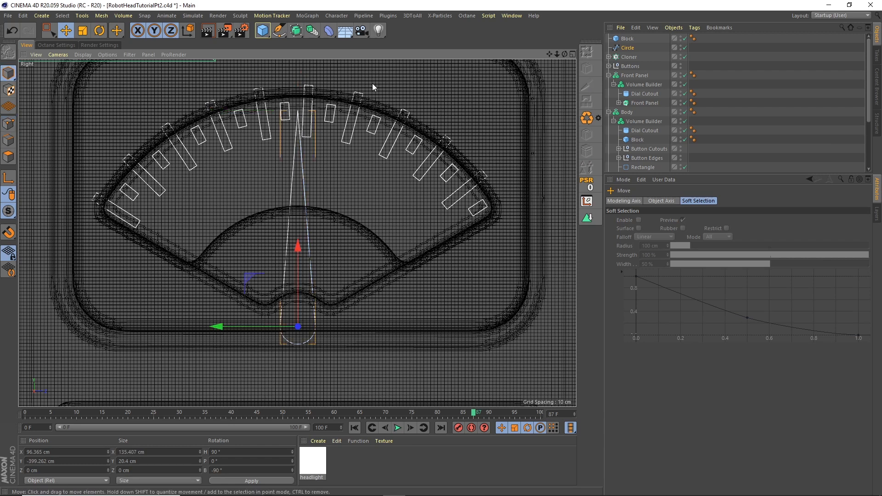
key("ctrl+s")
Step: Add an Extrude object, align it to the needle spline by nesting and a PSR reset, and parent the spline under it
left_click(296, 31)
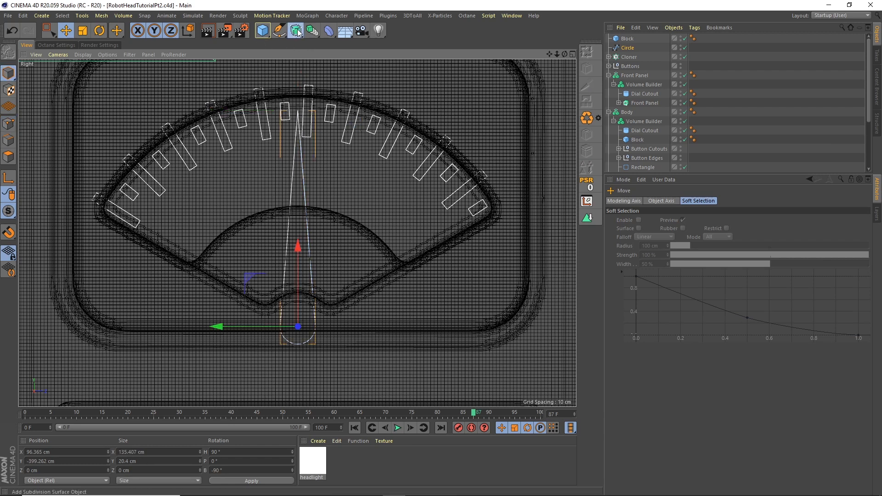
left_click(405, 43)
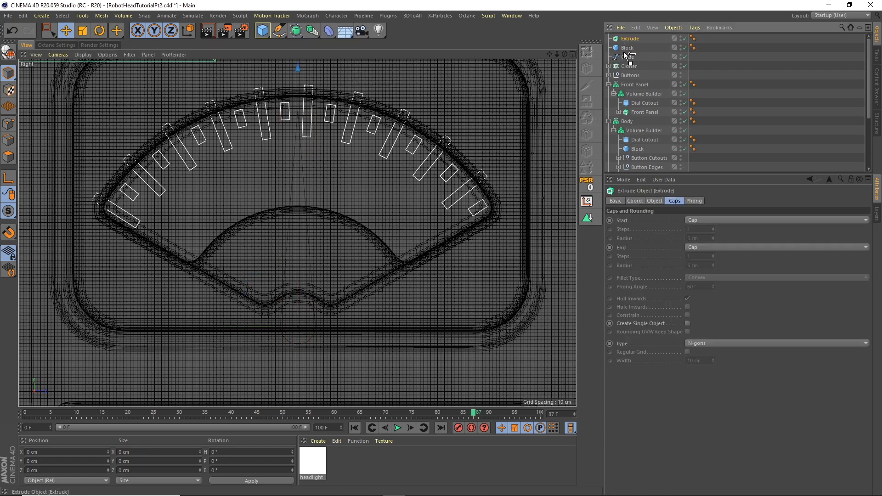
left_click_drag(634, 50, 633, 47)
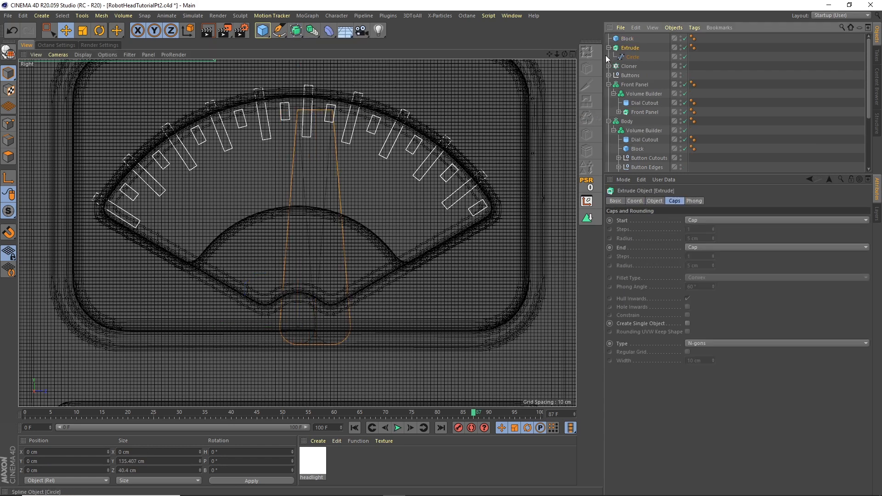
left_click(572, 55)
key("F1")
left_click_drag(565, 54, 633, 58)
left_click(655, 201)
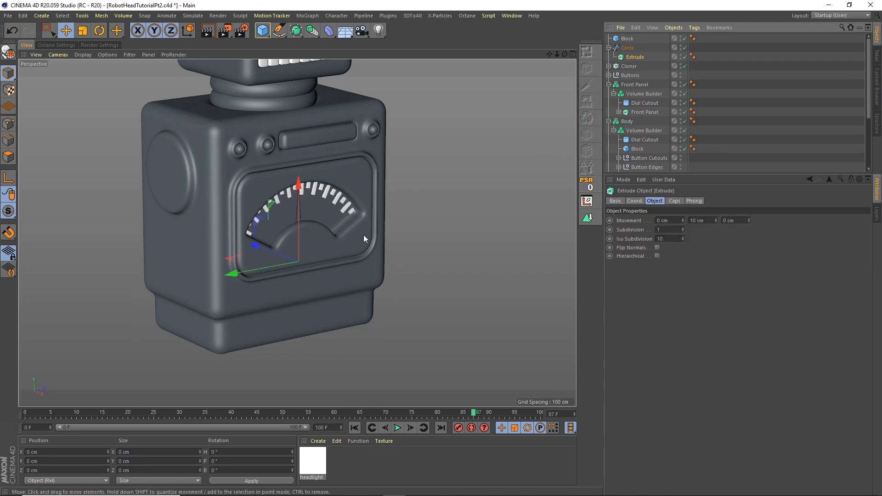
left_click_drag(630, 58, 632, 48)
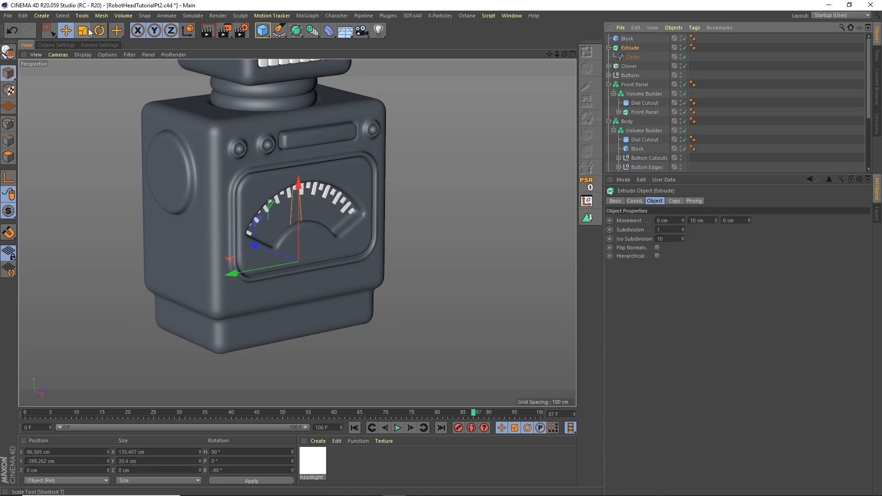
key("r")
left_click_drag(260, 242, 270, 241)
key("ctrl+z")
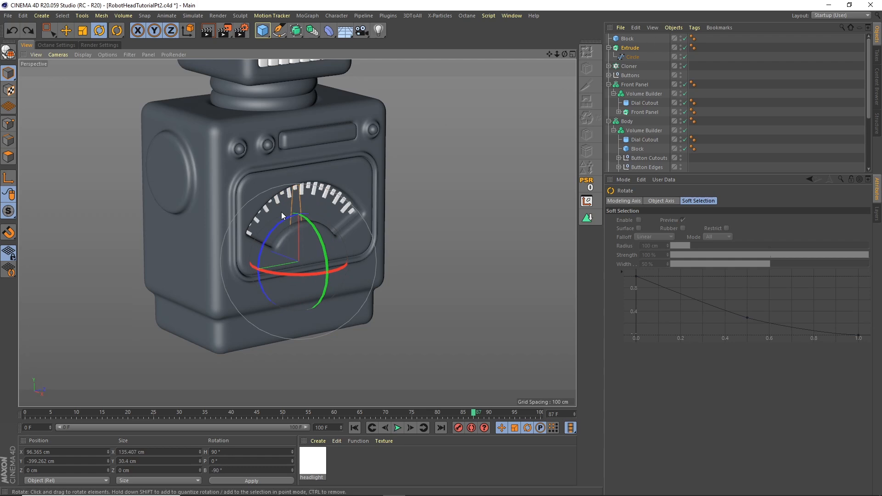
Step: Move the extruded needle slightly along its depth axis within the gauge recess
scroll(328, 171, "up", 2)
scroll(328, 170, "up", 3)
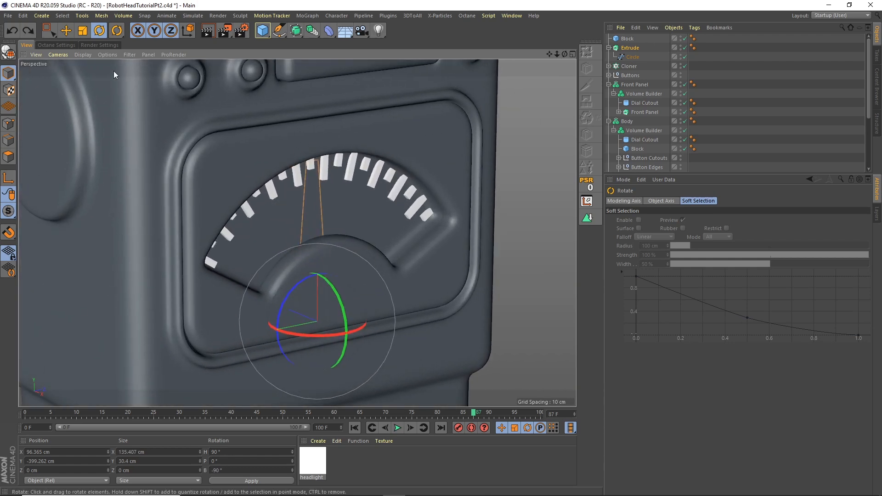
left_click(66, 31)
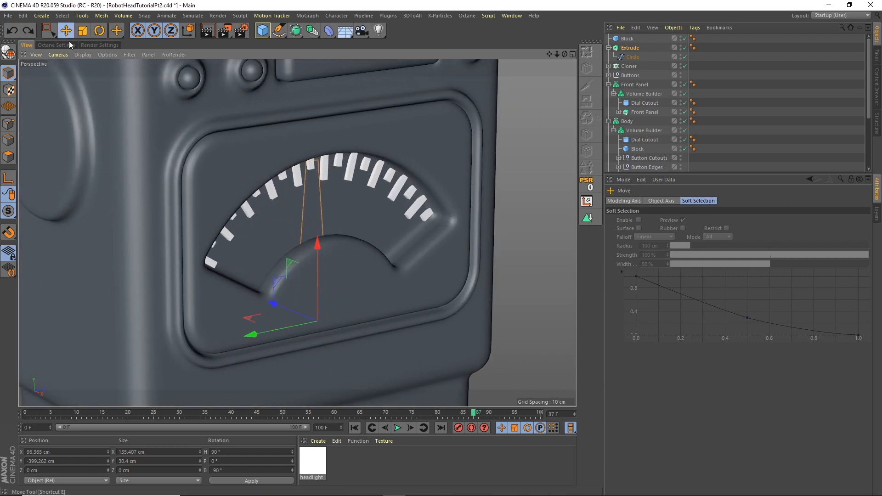
left_click_drag(274, 307, 280, 308)
Step: Set the needle Extrude's movement to 0 cm in Y and 5 cm in Z, adjusting its depth within the gauge
left_click(629, 49)
double_click(696, 221)
type("0")
key("Return")
key("Tab")
type("20")
key("Return")
double_click(728, 221)
type("10")
key("Return")
left_click_drag(298, 313, 301, 314)
type("5")
key("Return")
Step: Fine-tune the needle's X position to about 102.7 cm and collapse the Extrude's hierarchy
left_click_drag(291, 311, 288, 309)
left_click(609, 48)
key("ctrl+a")
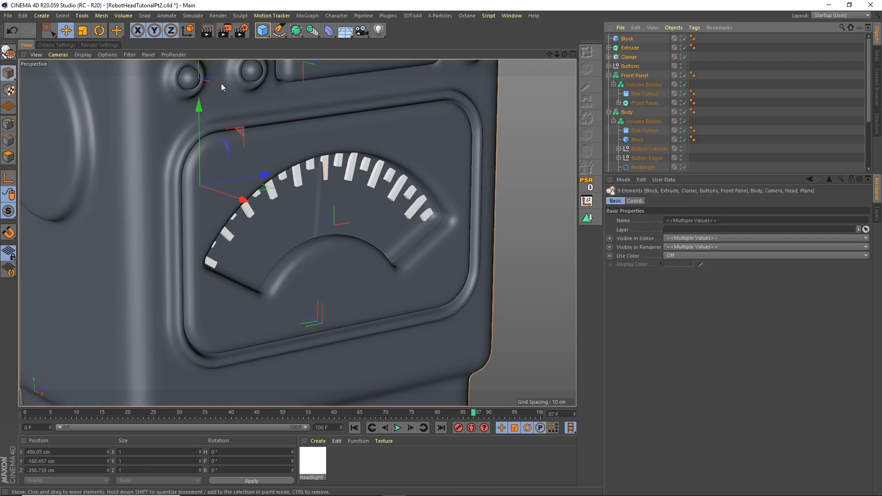
Step: Rotate the extruded needle about its base so it points slightly clockwise of vertical on the gauge, and clear the selection
left_click(633, 48)
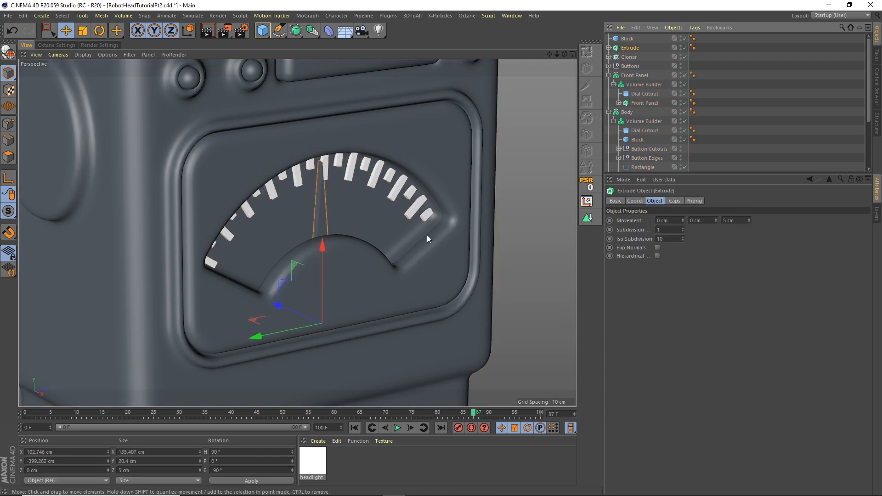
left_click(100, 31)
left_click_drag(288, 300, 306, 289)
left_click(713, 83)
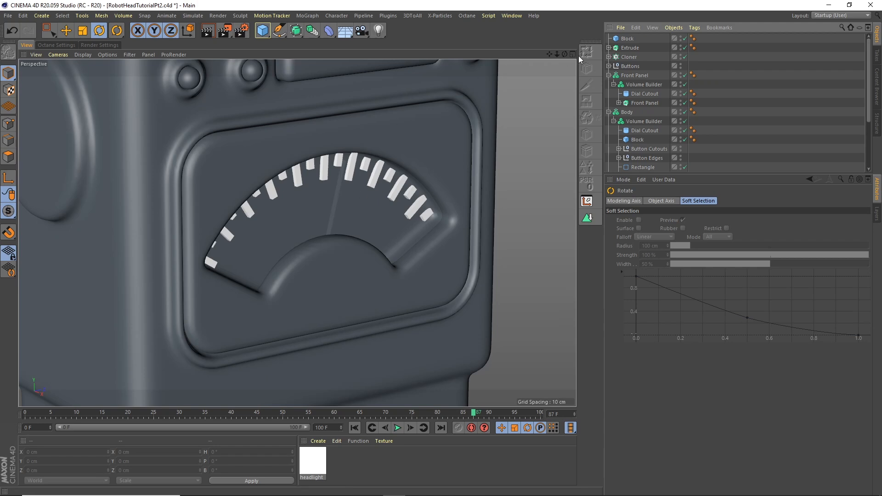
left_click_drag(555, 53, 345, 227)
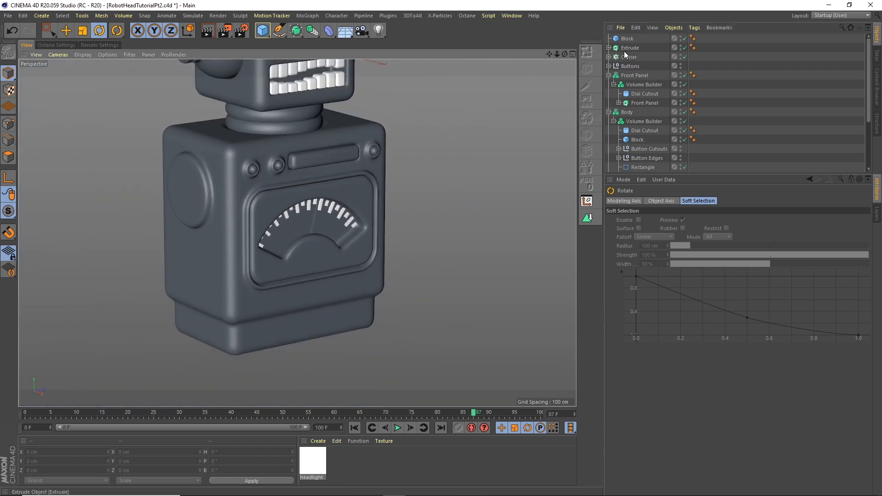
Step: Collapse the Front Panel and Body hierarchies and rename the needle's Extrude object as Pointer
left_click(608, 75)
left_click(609, 85)
double_click(633, 48)
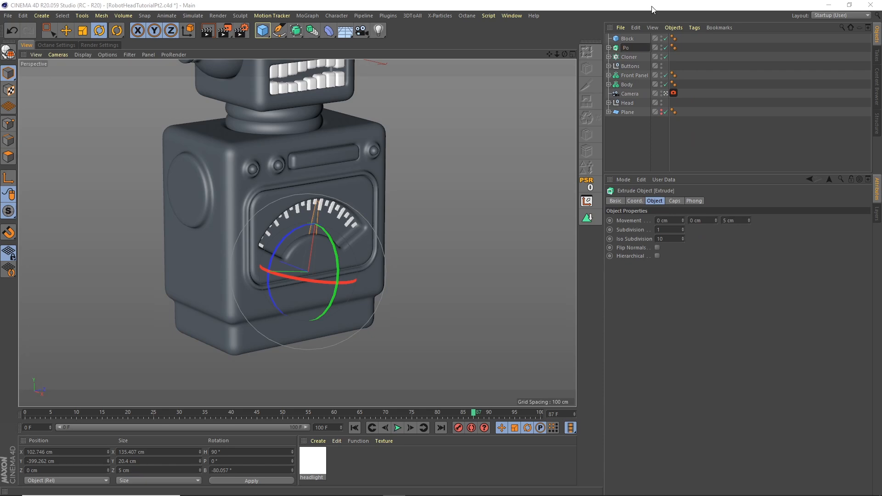
type("Pointe")
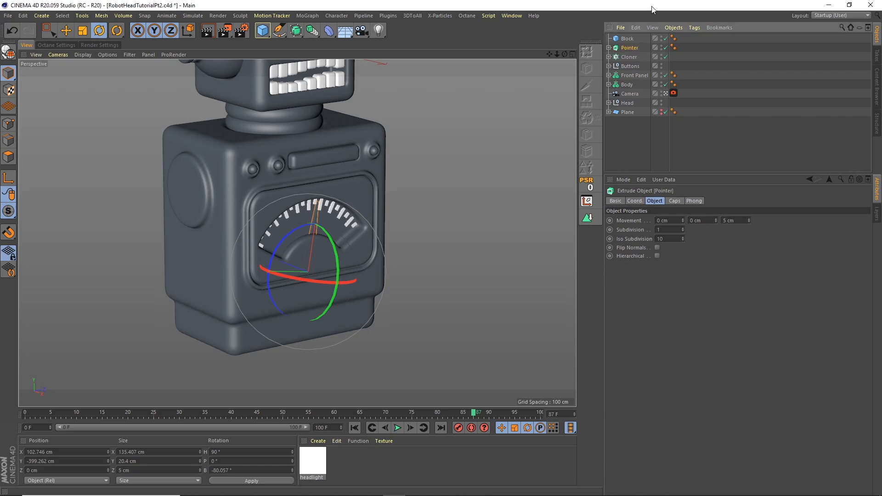
type("r")
Step: Rename the dial's Cloner object as Markers
left_click(629, 57)
double_click(629, 57)
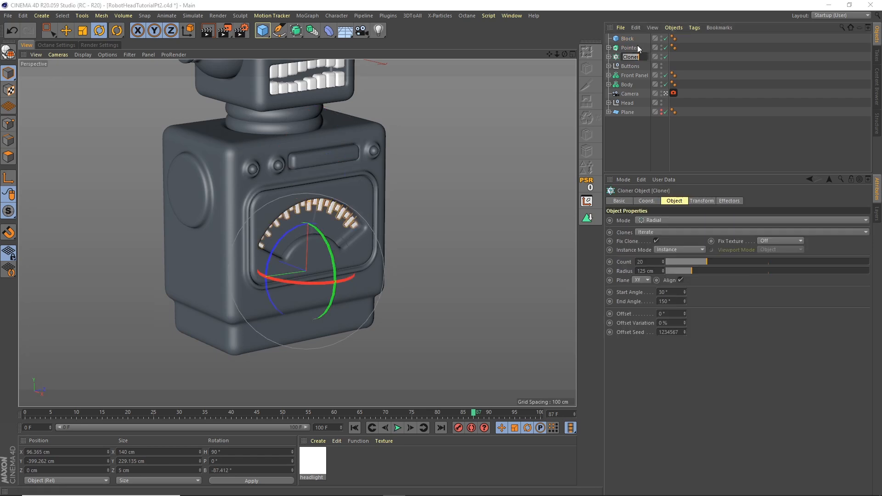
type("Markers")
key("Return")
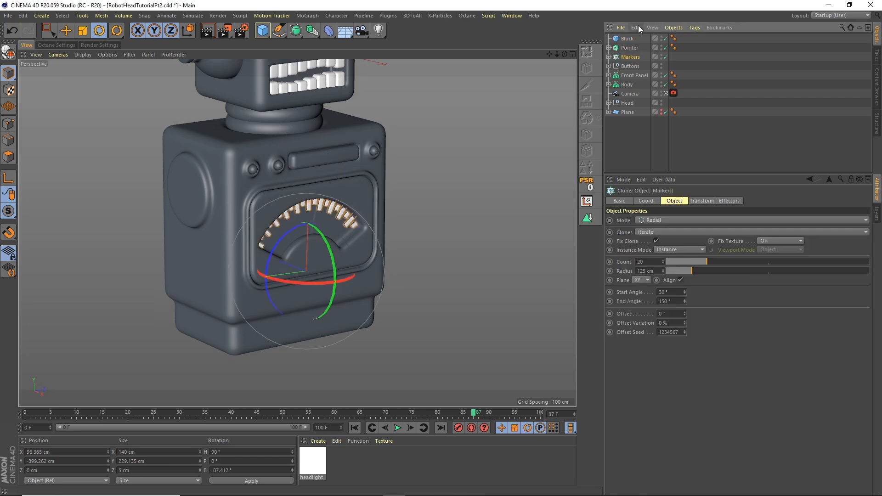
Step: Group the Pointer, Markers and Front Panel objects under a null named "Front panel"
left_click(633, 57, "ctrl")
left_click(637, 75, "ctrl")
left_click(654, 28)
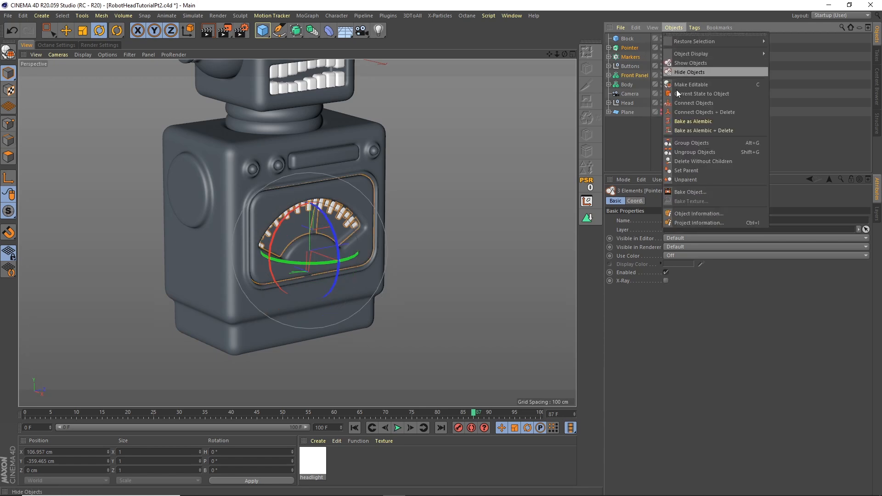
left_click(693, 142)
double_click(627, 47)
type("Front panel")
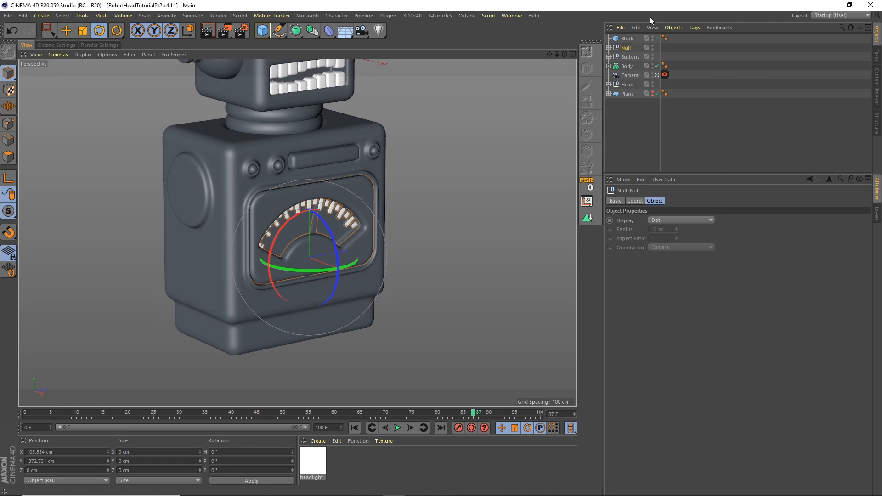
key("Return")
Step: Group the Block and Buttons objects under a null named "Top Parts"
left_click(631, 48)
left_click(628, 38, "ctrl")
left_click(674, 28)
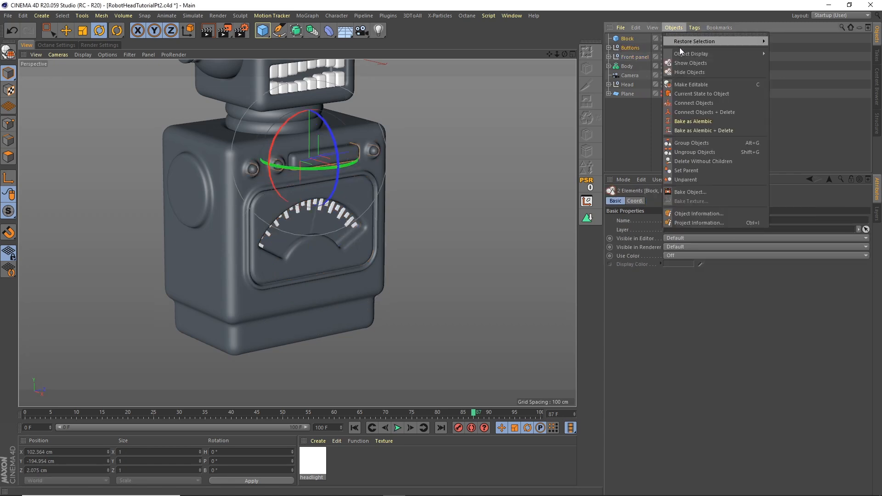
left_click(692, 143)
double_click(627, 38)
type("Top")
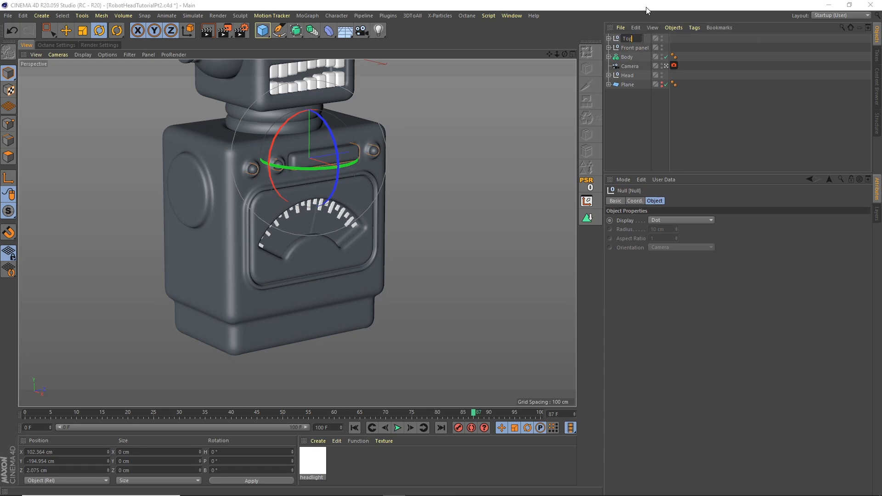
type(" Parts")
key("Return")
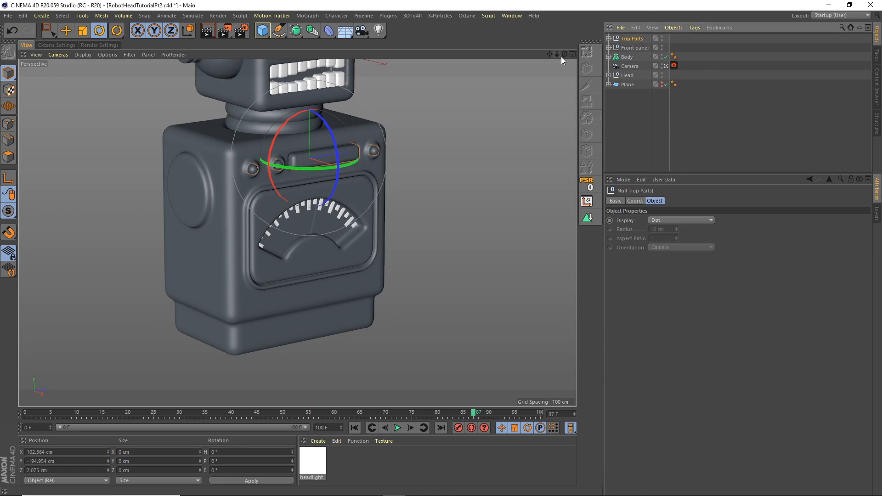
Step: Group Top Parts, Front panel and the Body mesher under a null named "Body"
left_click(628, 57, "shift")
right_click(661, 37)
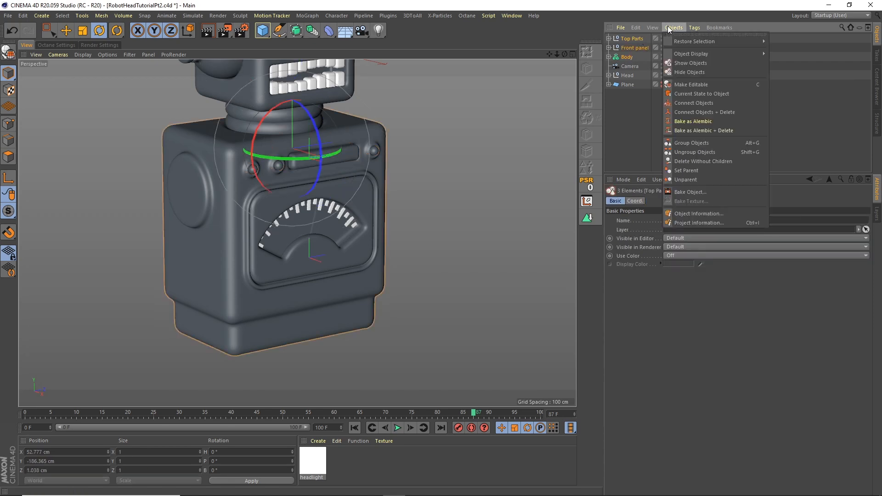
left_click(710, 142)
double_click(628, 39)
type("Body")
key("Return")
Step: Reorder the Body null below Head in the object list, expand it, and save the scene
left_click_drag(636, 38, 630, 62)
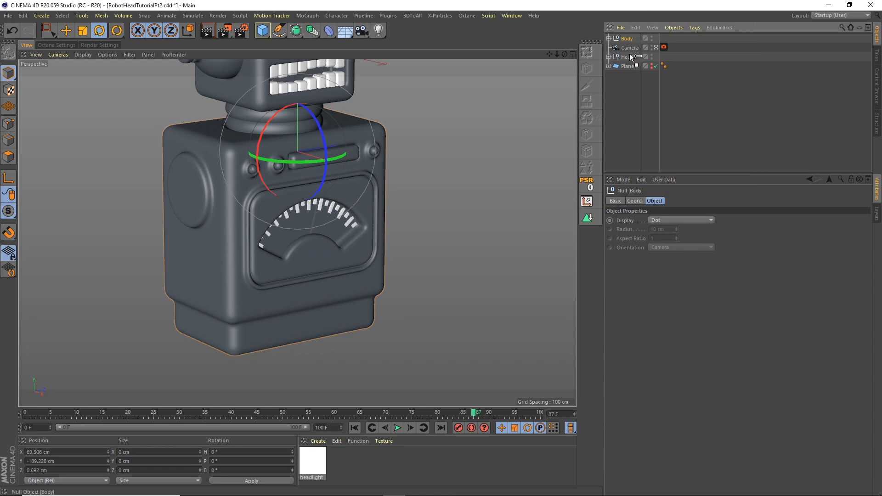
left_click(609, 57)
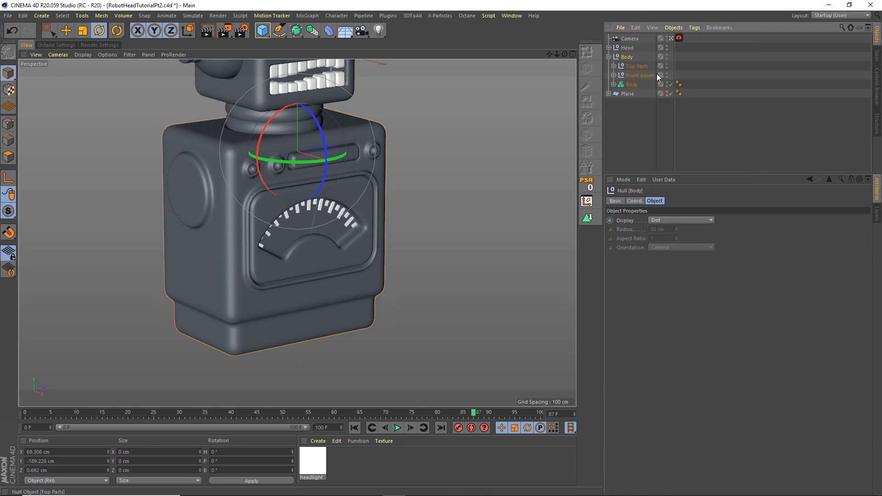
left_click(642, 132)
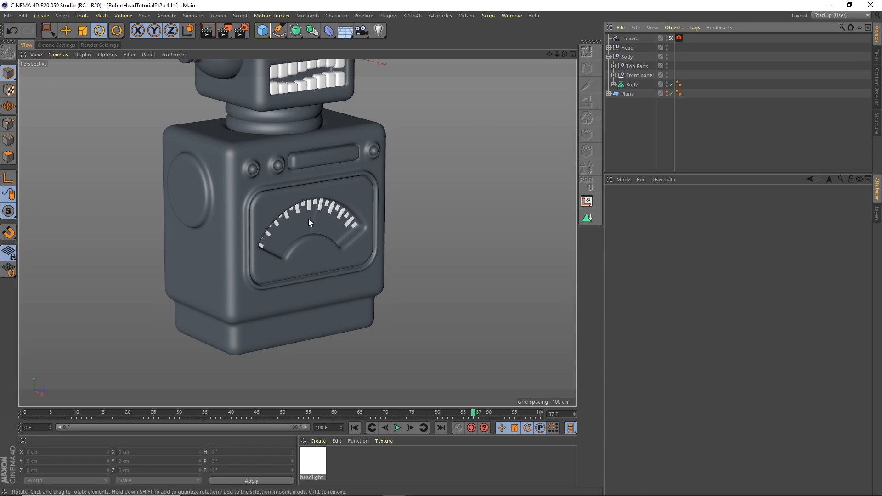
key("ctrl+s")
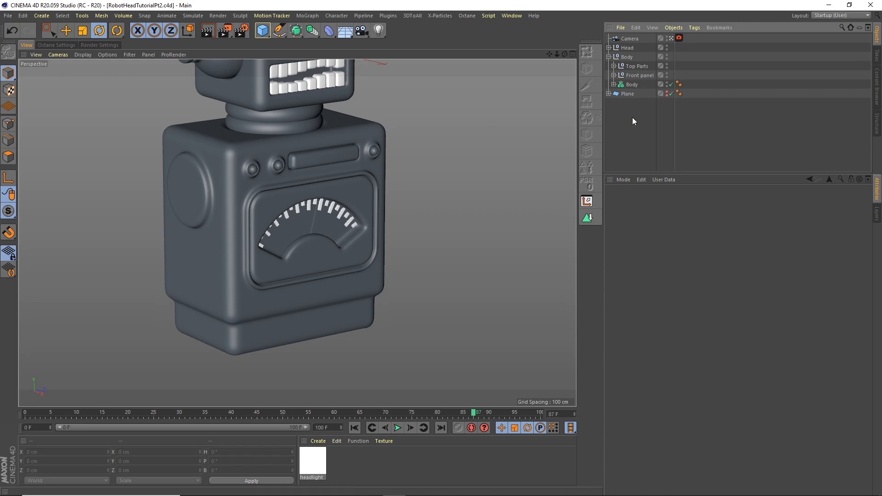
Step: Add a Rectangle spline, lower it to the robot's upper body at about Y -204.9 cm, and set its pitch to 90°
left_click(277, 30)
left_click(372, 113)
key("e")
left_click_drag(557, 54, 457, 126)
left_click_drag(278, 68, 240, 214)
key("r")
left_click_drag(227, 461, 207, 461)
type("90")
key("Return")
Step: Set the Rectangle spline's width to 345 cm and height to 245 cm
left_click(635, 38)
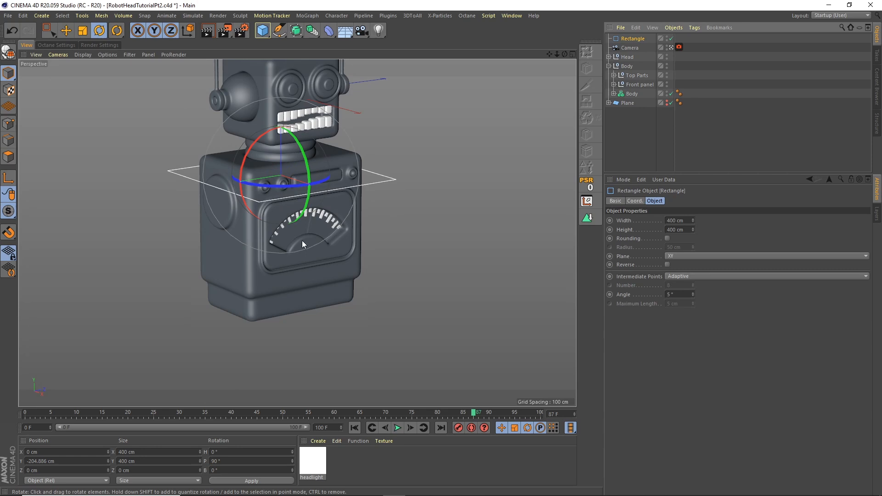
left_click(66, 31)
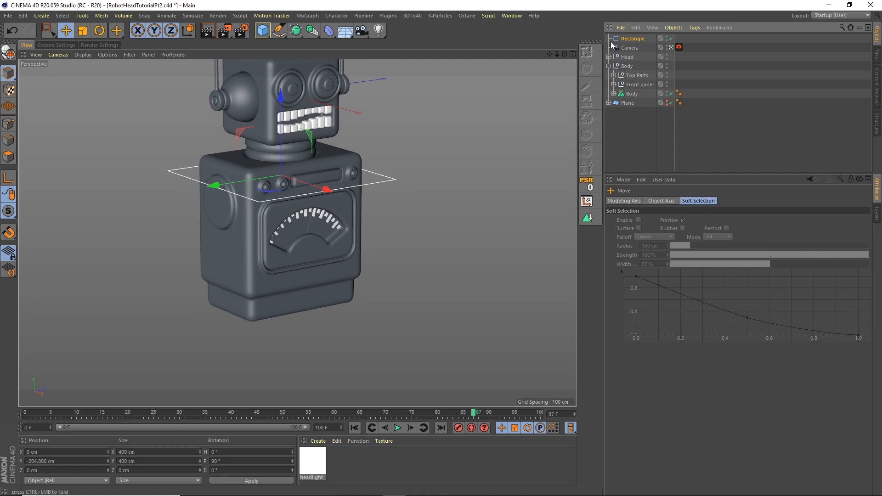
left_click(631, 39)
left_click(679, 220)
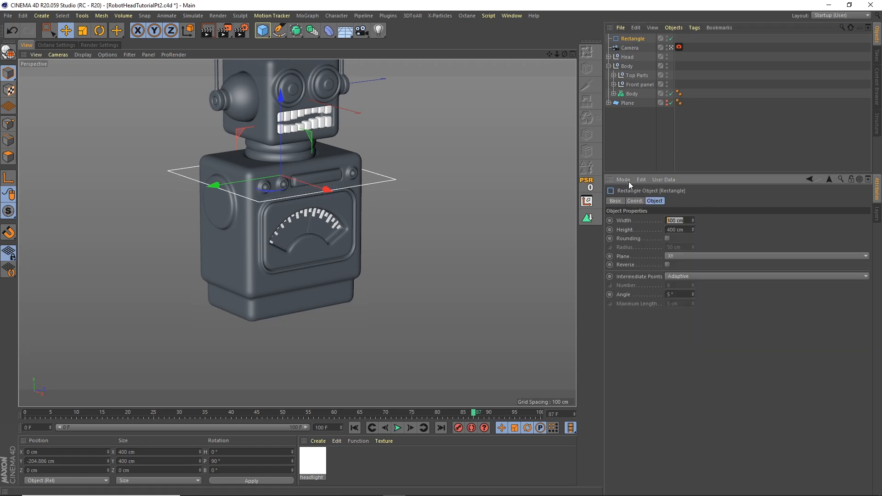
type("345")
key("Tab")
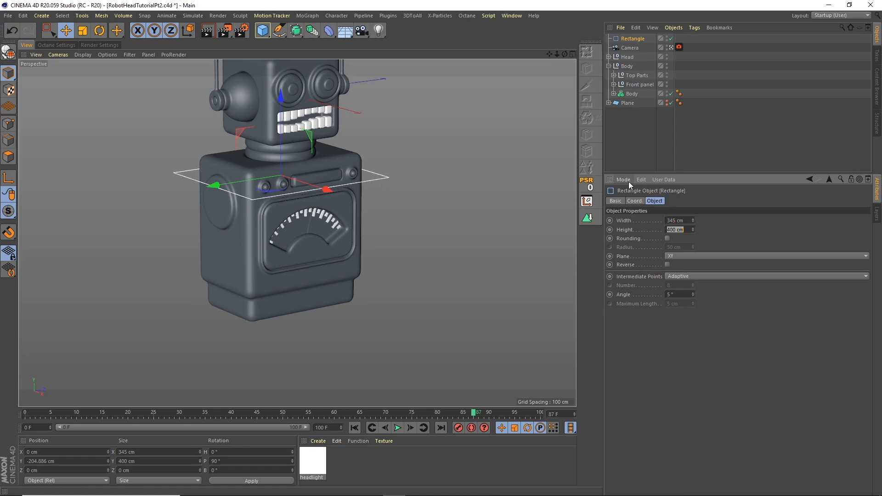
type("245")
key("Return")
Step: Rotate the rectangle to a bank of 90° and raise it to about Y -173.6 cm near the body's upper edge
key("r")
left_click_drag(270, 185, 328, 180)
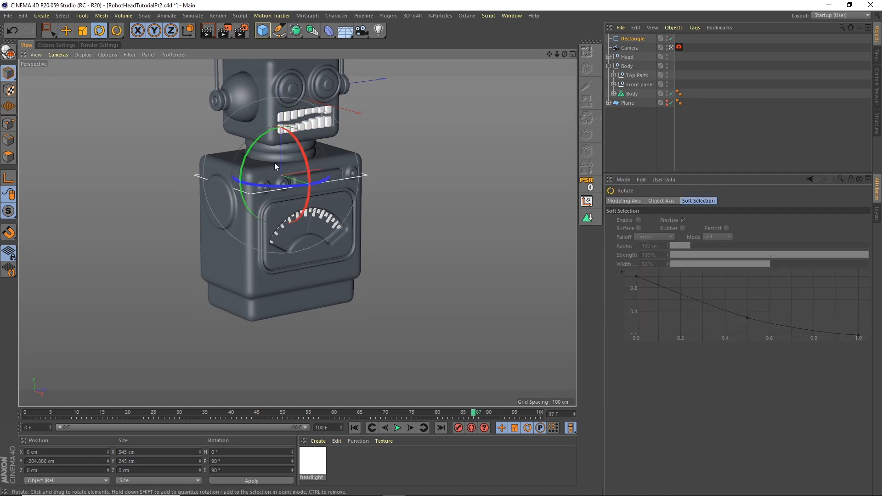
scroll(359, 78, "up", 5)
key("e")
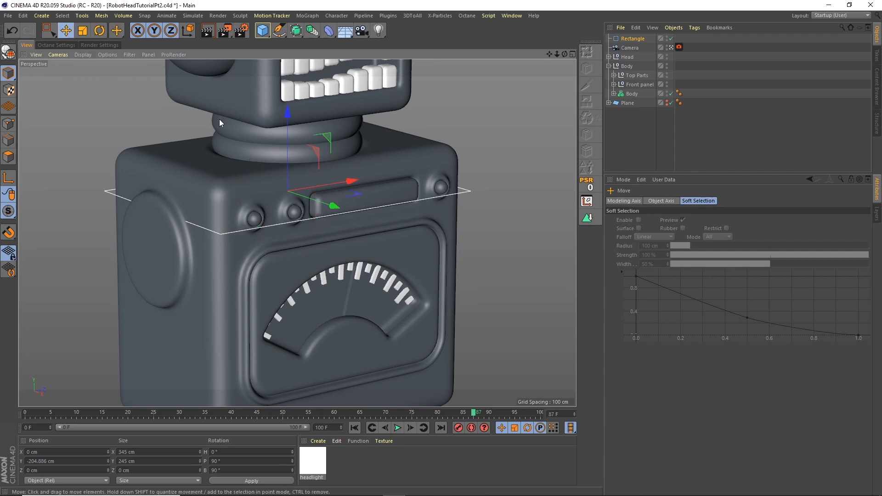
left_click_drag(288, 155, 287, 125)
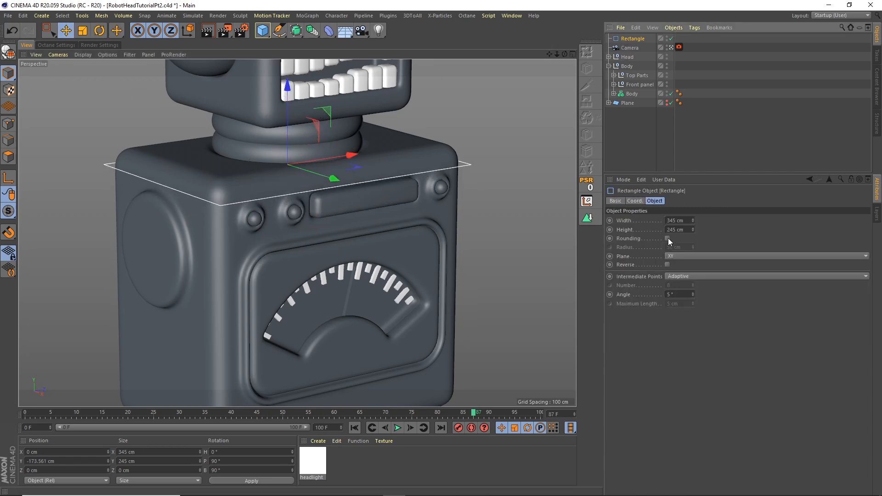
Step: Round the rectangle's corners with a 20 cm radius and make it a child of the body's Volume Builder
left_click(668, 239)
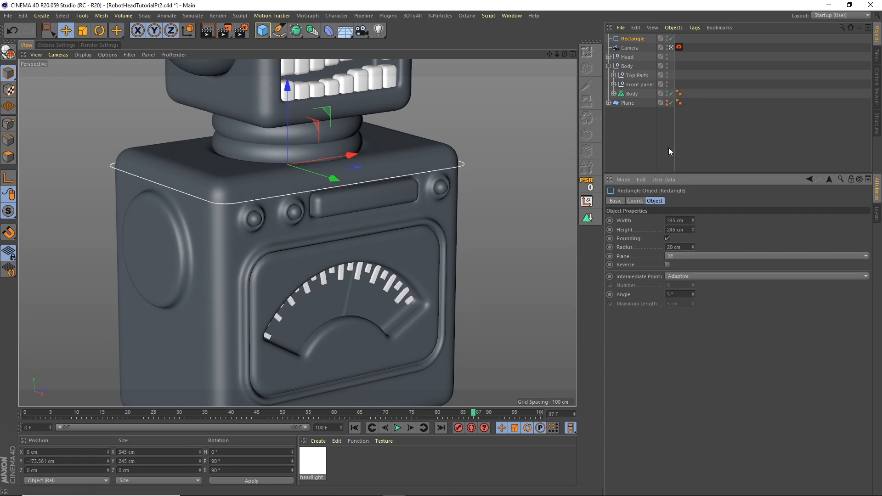
left_click(614, 94)
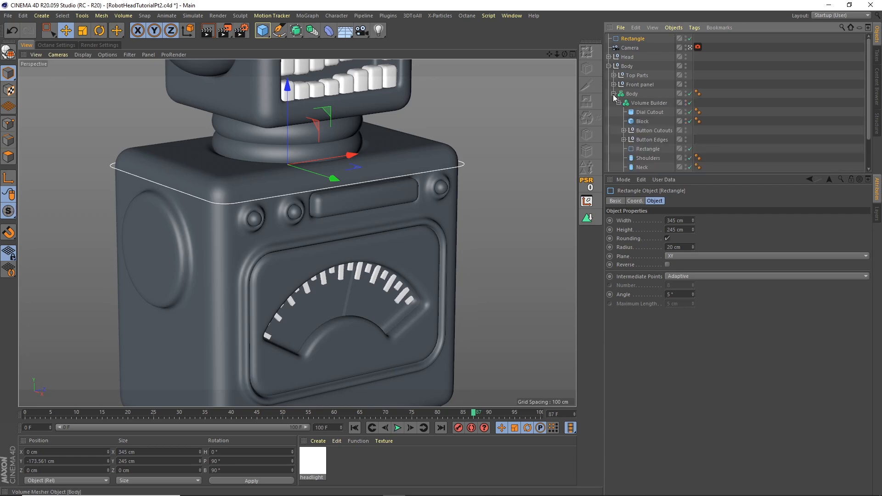
left_click_drag(633, 40, 649, 104)
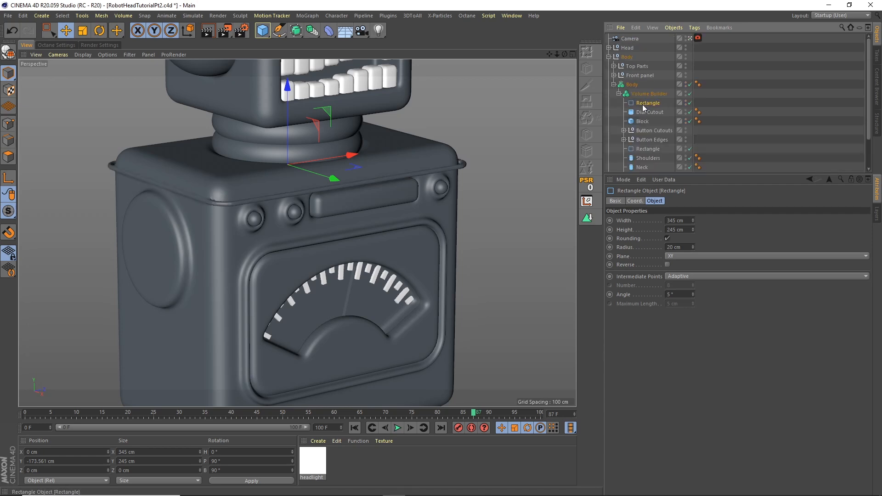
Step: Adjust the rectangle's height to 230 cm so the trim hugs the body's edge
left_click(688, 230)
type("2")
key("Return")
type("2")
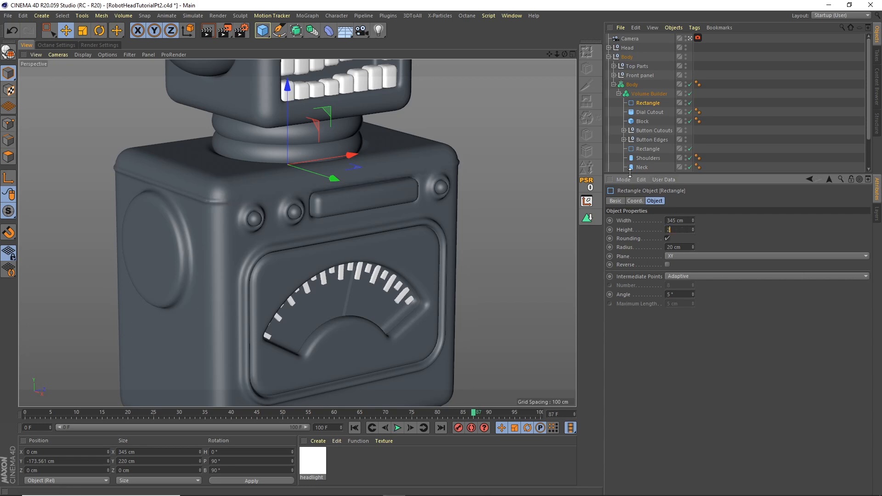
type("30")
key("Return")
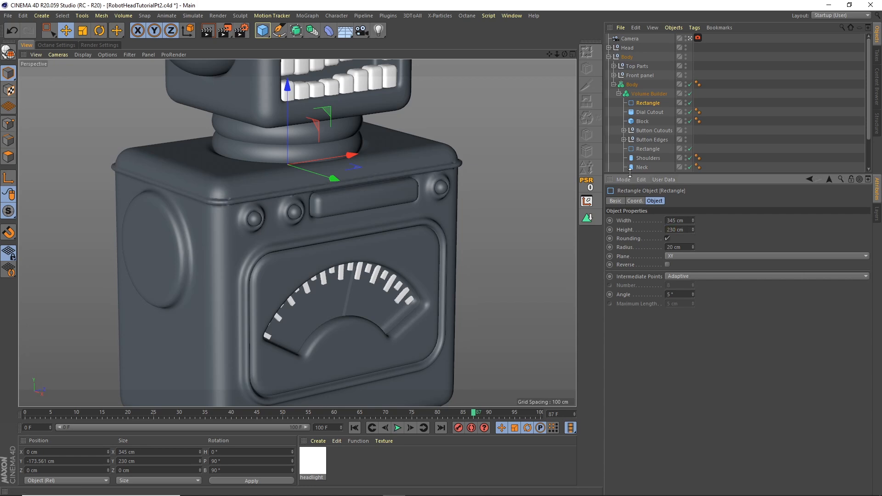
left_click_drag(230, 210, 356, 193, "alt")
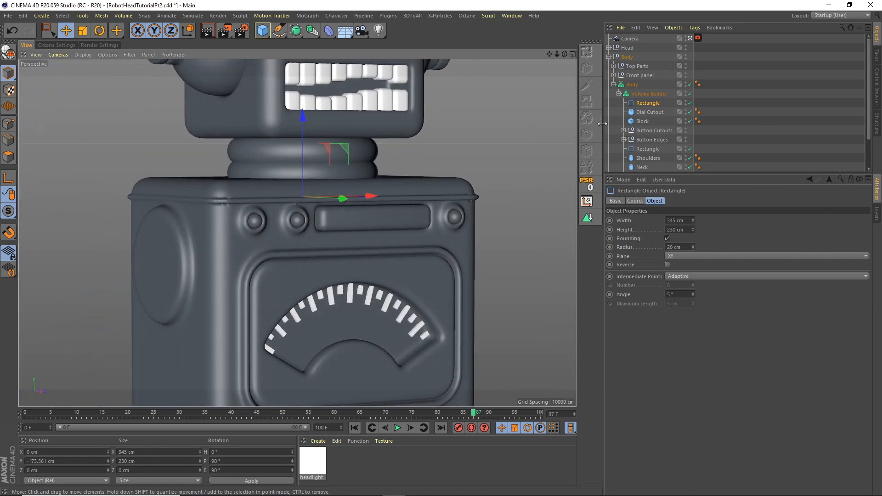
Step: Place the rectangle below the Smooth Layer in the Volume Builder and raise it to about Y -168.3 cm
left_click(649, 94)
left_click_drag(645, 262, 646, 253)
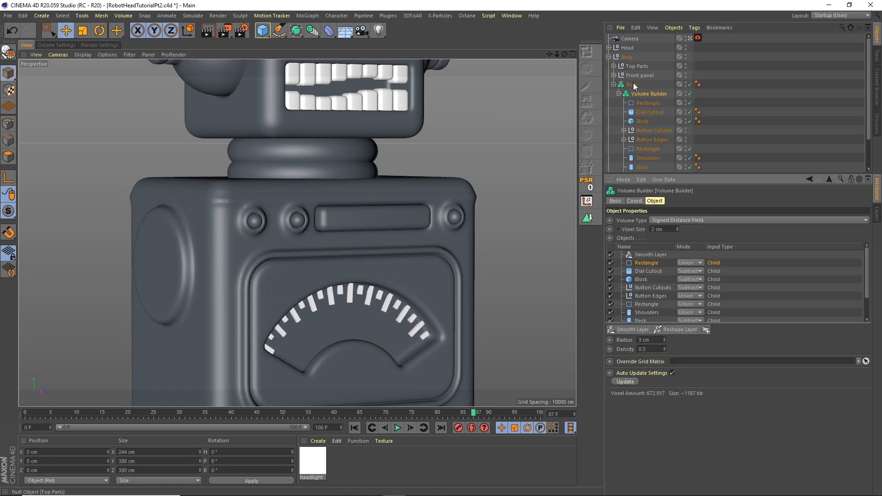
left_click(642, 103)
left_click_drag(304, 153, 304, 150)
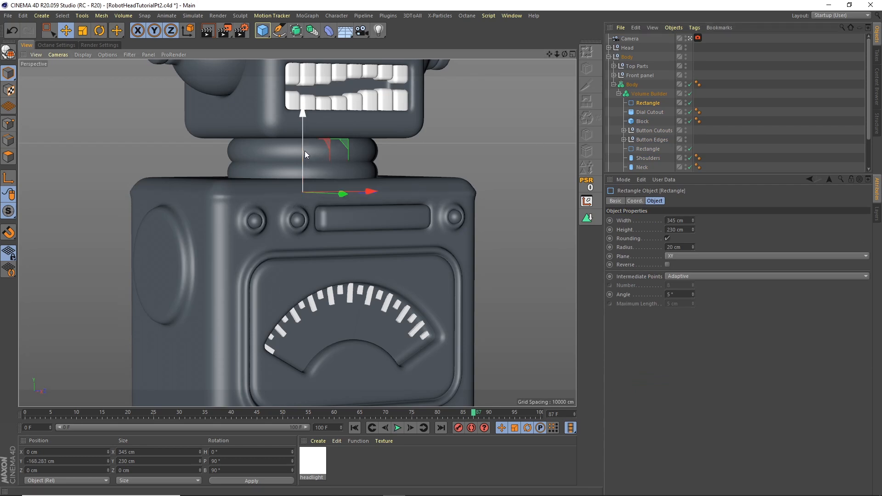
Step: Duplicate the rectangle, lower the copy to the body's lower edge, and add it to the Volume Builder below the Smooth Layer
left_click_drag(558, 54, 449, 183)
middle_click_drag(449, 181, 448, 96, "alt")
key("ctrl+c")
key("ctrl+v")
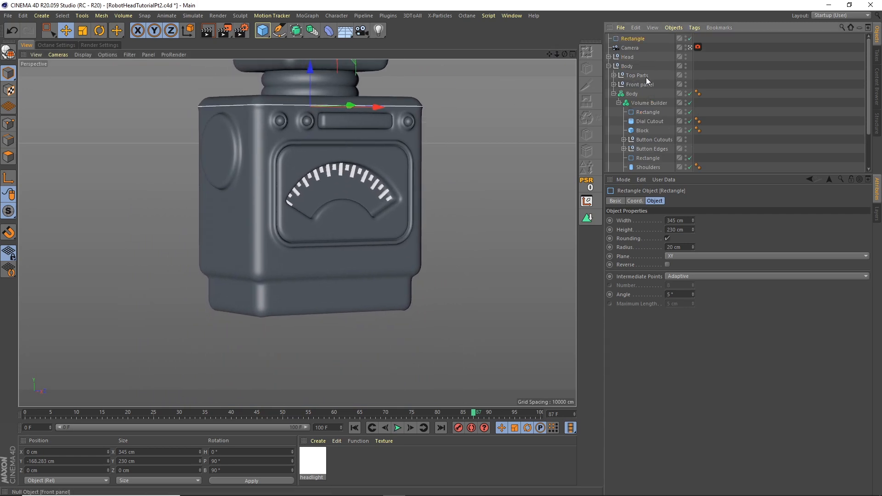
left_click_drag(313, 73, 314, 224)
left_click_drag(626, 40, 650, 104)
left_click(650, 93)
left_click_drag(647, 256, 652, 267)
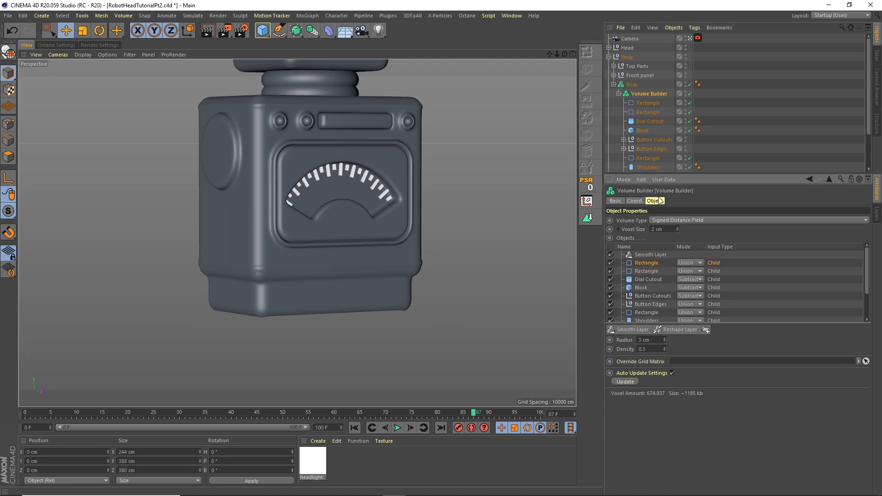
Step: Collapse the Body mesher's hierarchy and clear the selection
left_click(614, 84)
left_click(613, 104)
left_click_drag(556, 55, 554, 106)
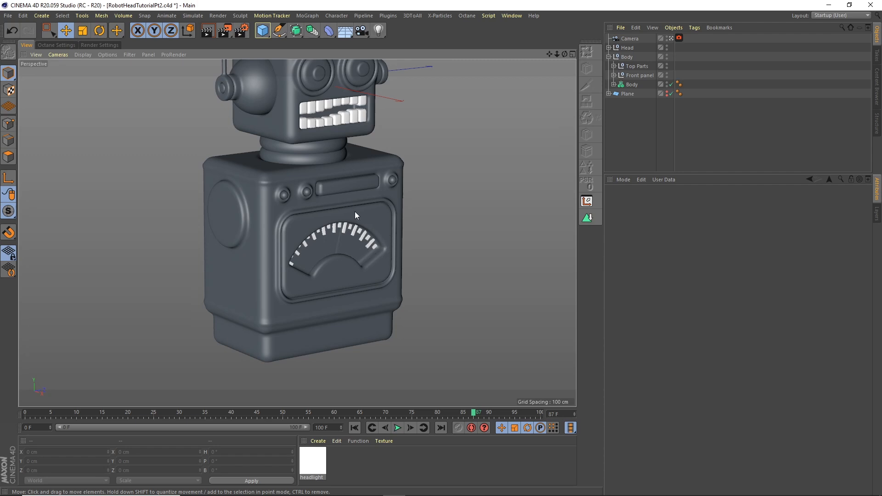
Step: Examine the object properties of the body's Volume Mesher and its Volume Builder
left_click(631, 85)
left_click(614, 84)
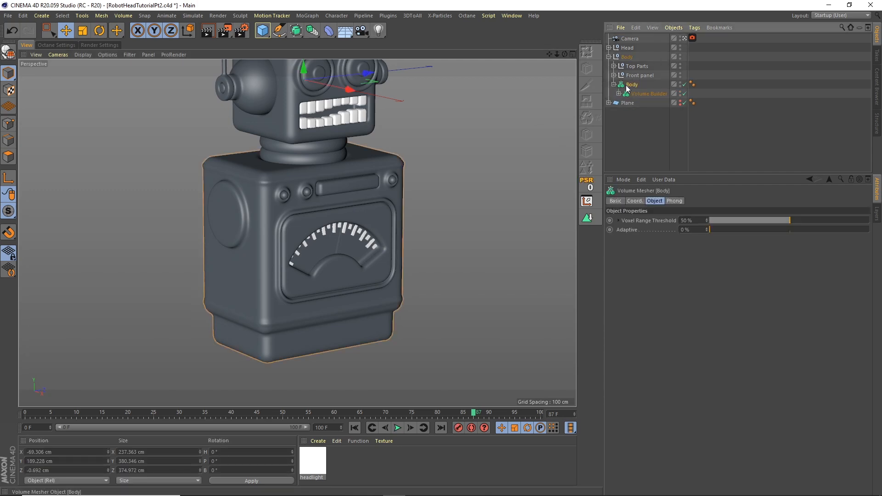
left_click(632, 92)
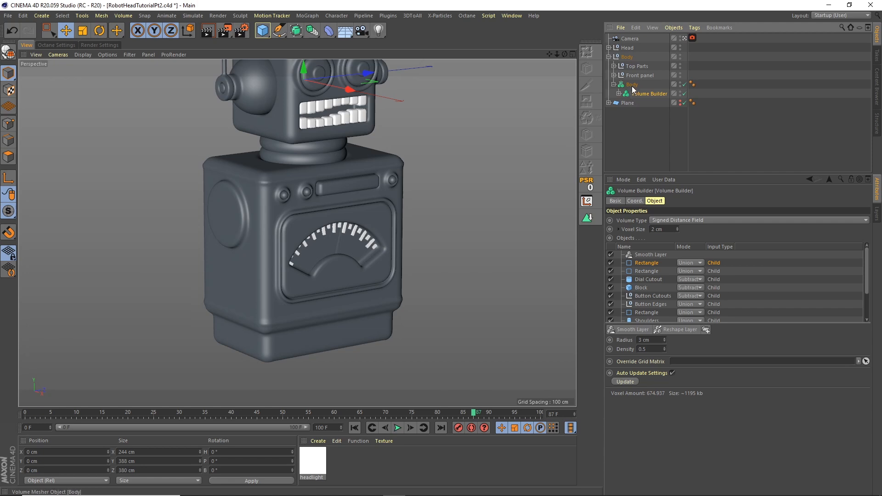
left_click(633, 86)
left_click(640, 92)
left_click(634, 86)
left_click(637, 94)
left_click(633, 86)
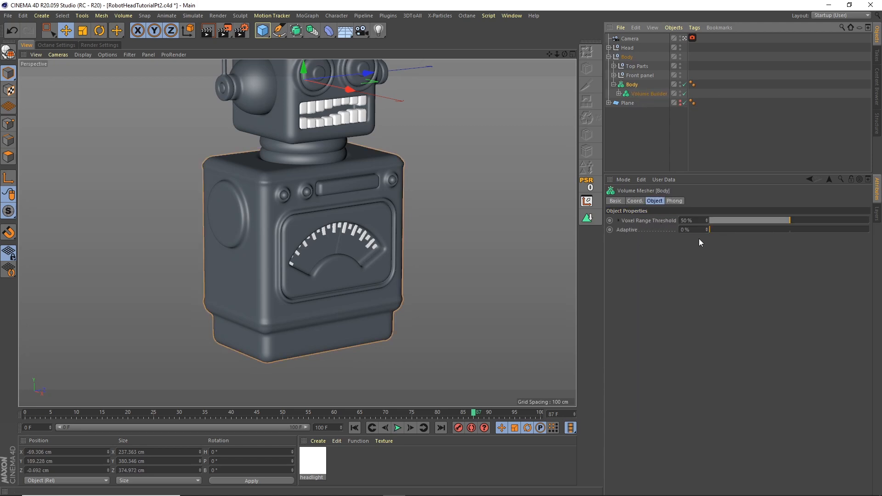
Step: Display the model with mesh lines over the shading and examine the body's upper corner up close
left_click(78, 55)
left_click(100, 76)
right_click_drag(255, 171, 782, 62, "alt")
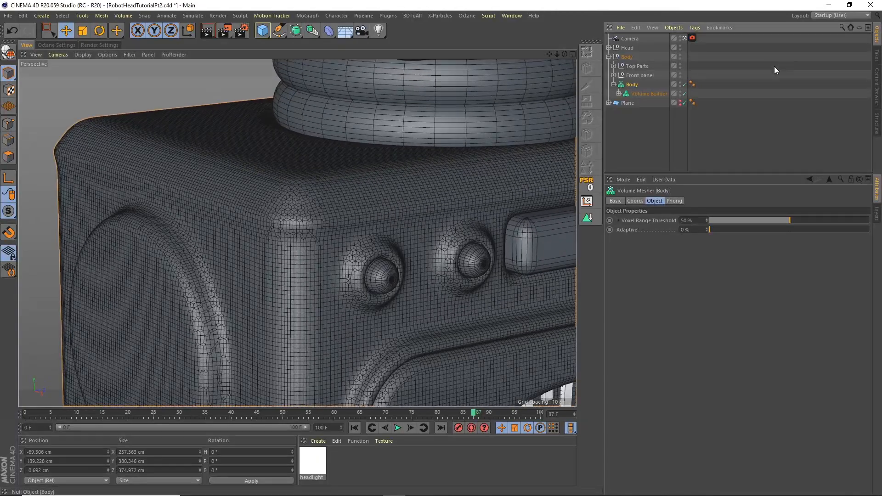
Step: Try lower and higher Voxel Range Threshold values, up to 90%, on the Body mesher, and undo the change
left_click_drag(790, 221, 637, 228)
left_click_drag(753, 220, 849, 222)
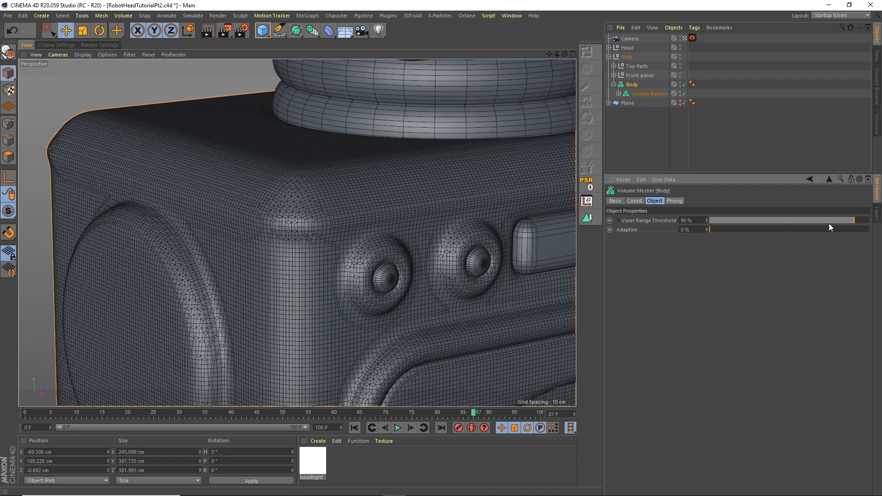
key("ctrl+z")
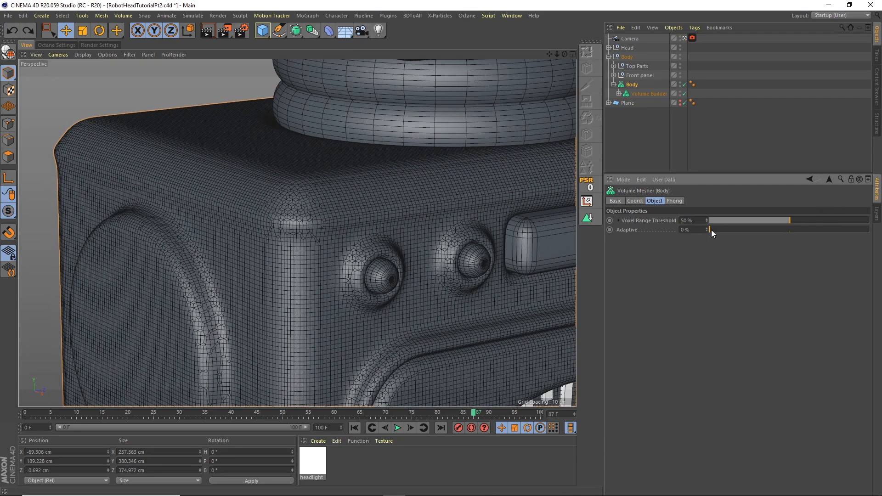
Step: Set the Body mesher's Adaptive value to 2% and check the reduced mesh across the whole body
mouse_move(713, 229)
left_mouse_down()
mouse_move(818, 222)
mouse_move(714, 228)
left_mouse_up()
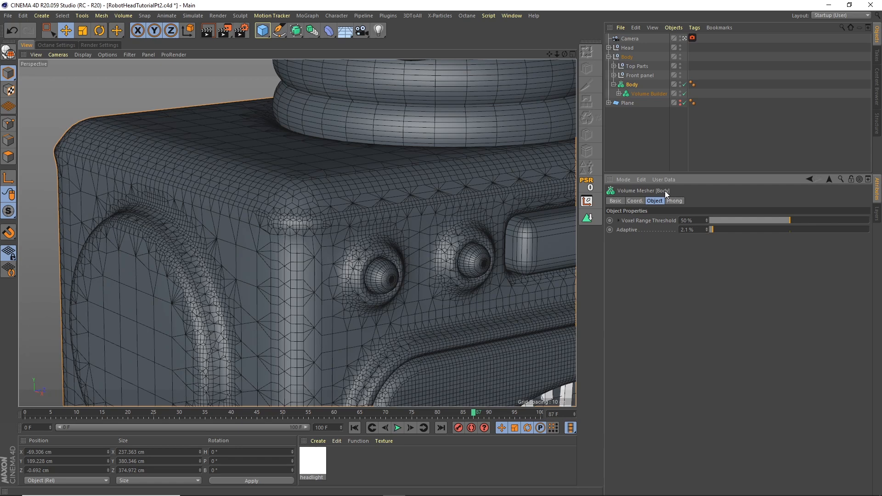
left_click_drag(694, 229, 652, 200)
type("2")
key("Return")
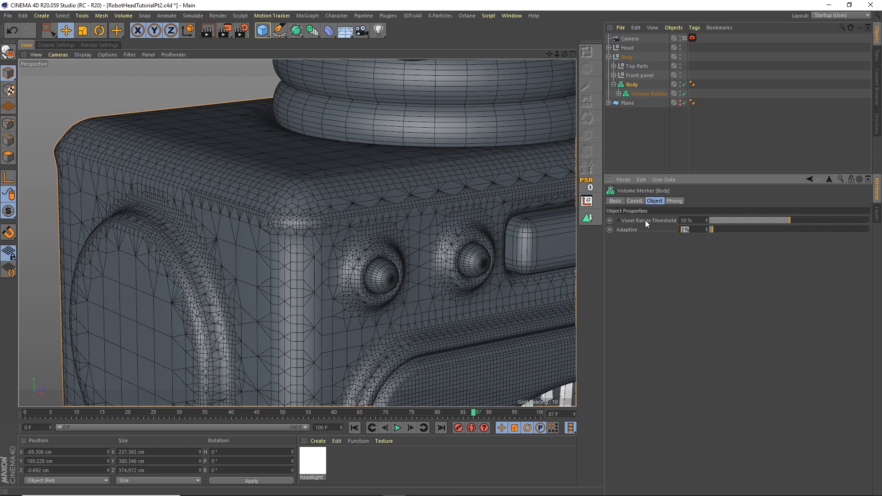
left_click_drag(557, 54, 319, 243)
middle_click_drag(436, 168, 398, 123, "alt")
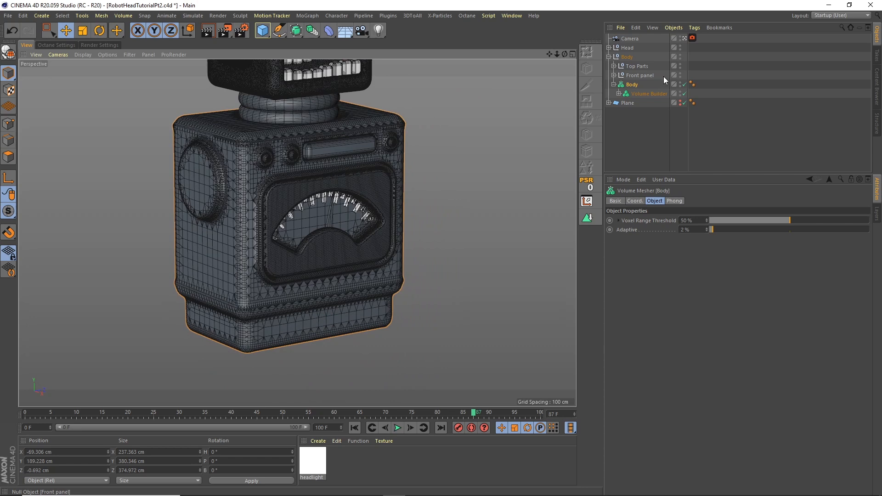
Step: Collapse the Body mesher, expand the Front panel group, and set the Front Panel mesher's Adaptive value to 2%
left_click(614, 85)
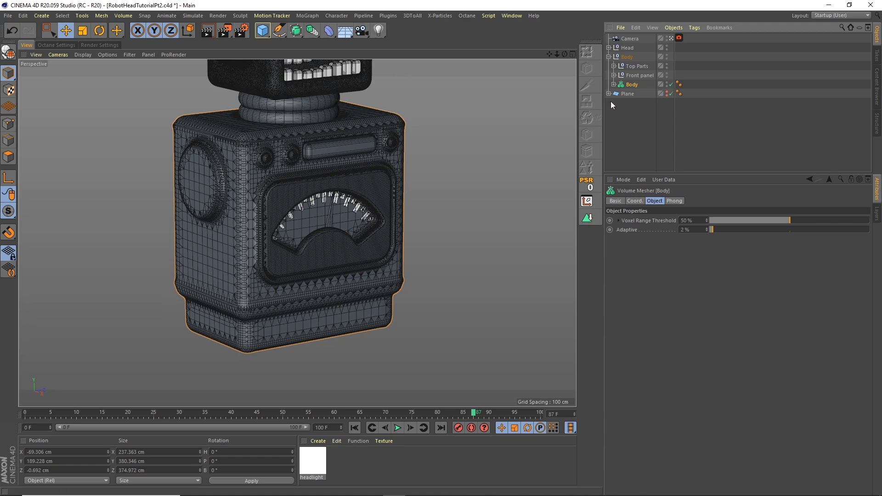
left_click(614, 75)
left_click(638, 103)
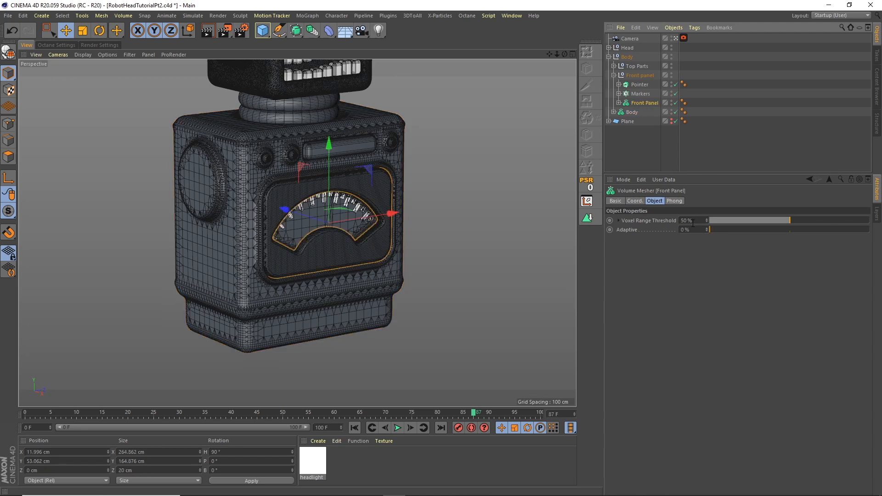
type("2")
key("Return")
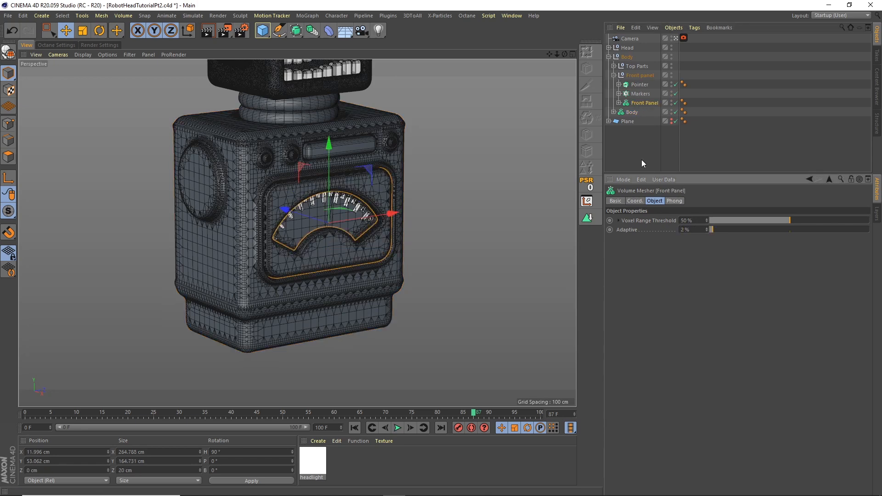
Step: Clear the selection and return the viewport to shading without mesh lines to inspect the front panel
left_click(633, 148)
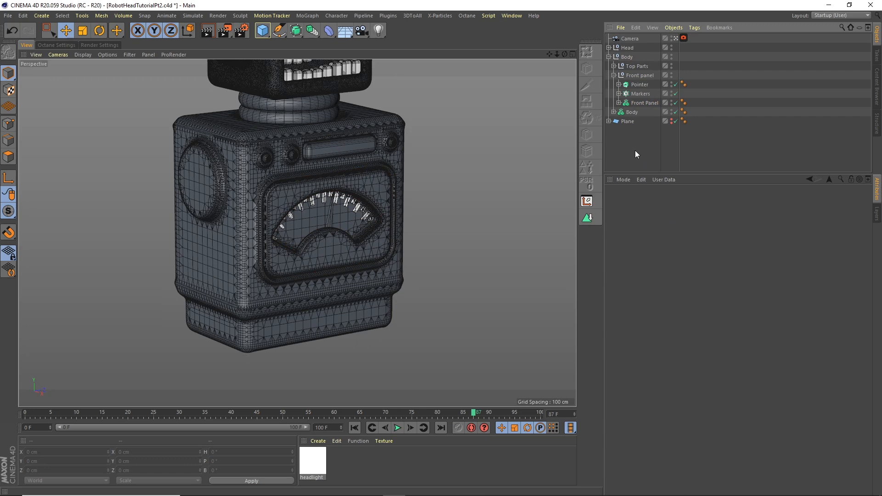
left_click(83, 54)
left_click(93, 68)
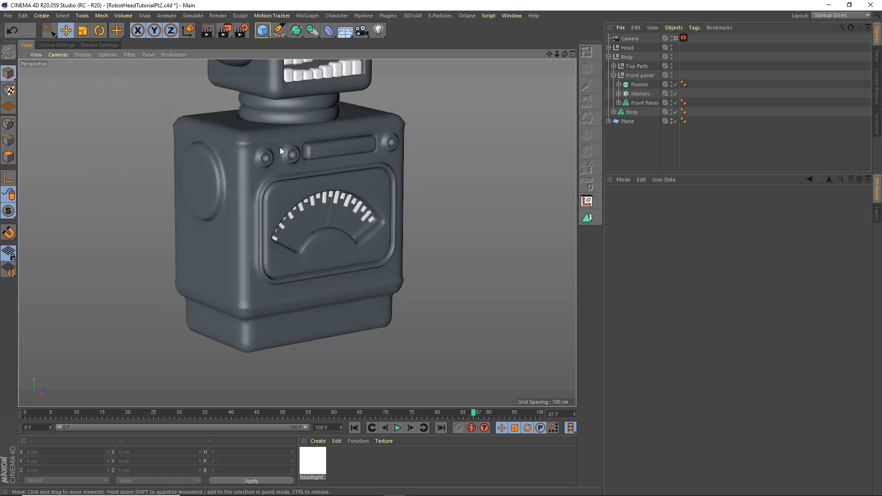
scroll(302, 197, "up", 10)
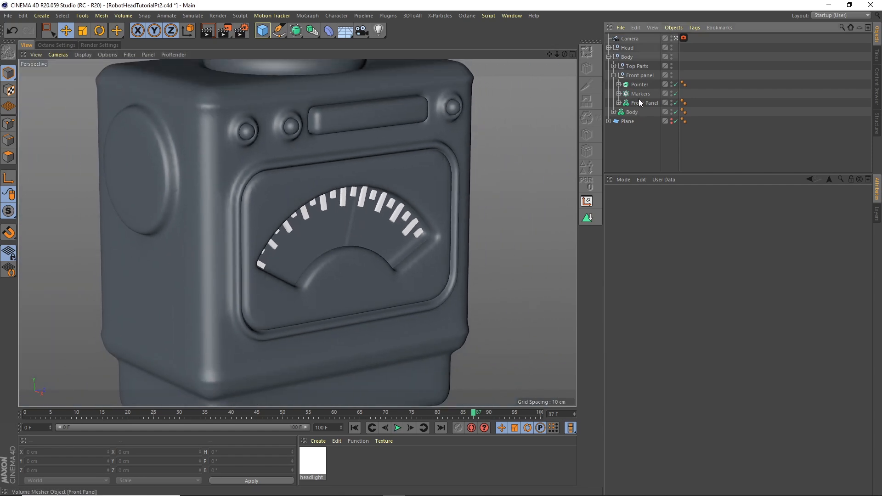
Step: Set the Front Panel mesher's Adaptive value to 1.5%
left_click(643, 102)
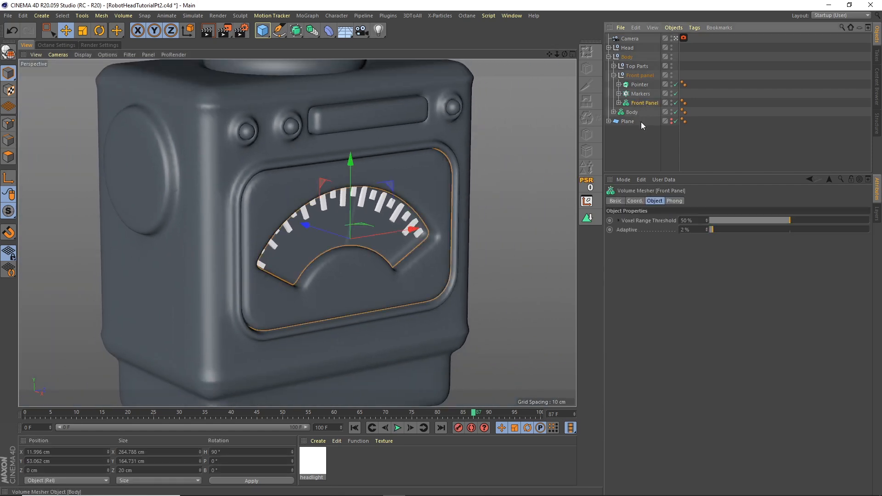
left_click(689, 230)
type("15")
key("Return")
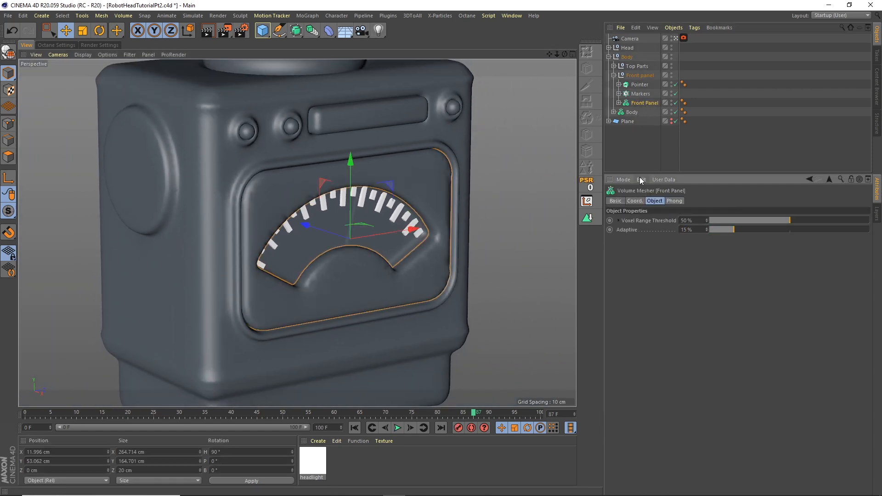
type("1.5")
key("Return")
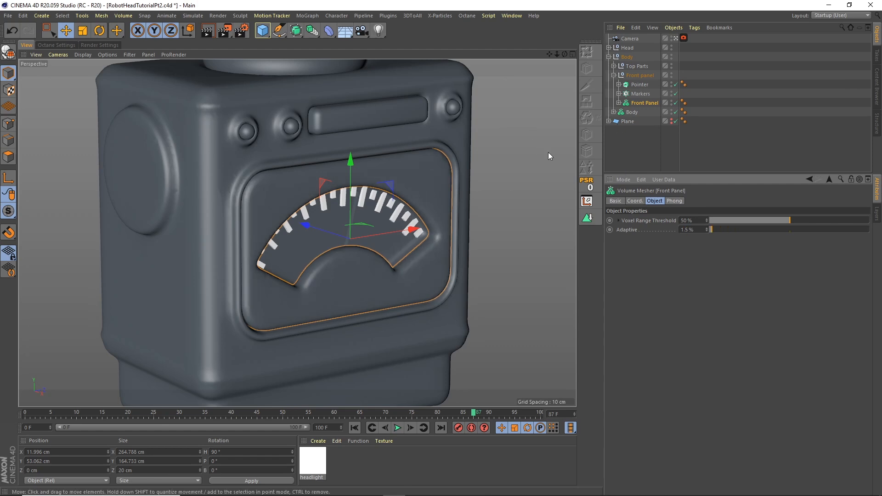
Step: Save the project, and save a copy of it as RobotHeadTutorialPt2_unbroken in the same folder
left_click_drag(557, 54, 346, 123)
left_click(7, 16)
left_click(29, 91)
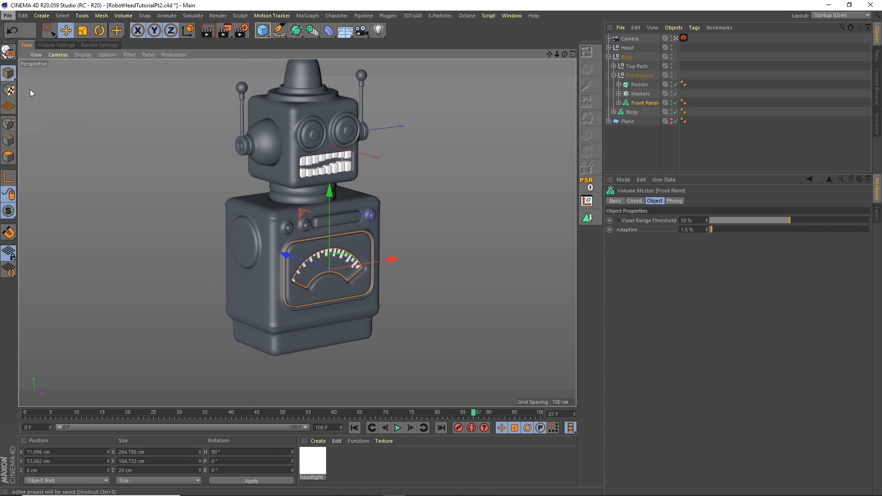
left_click(8, 16)
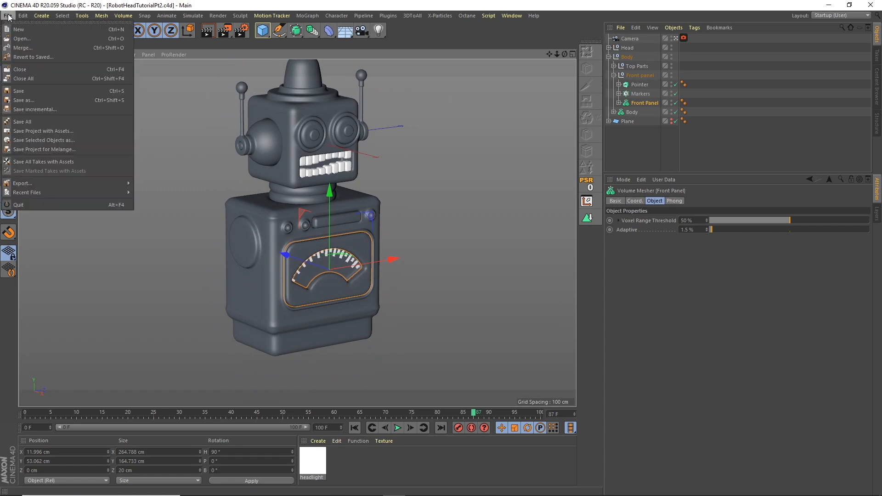
left_click(38, 101)
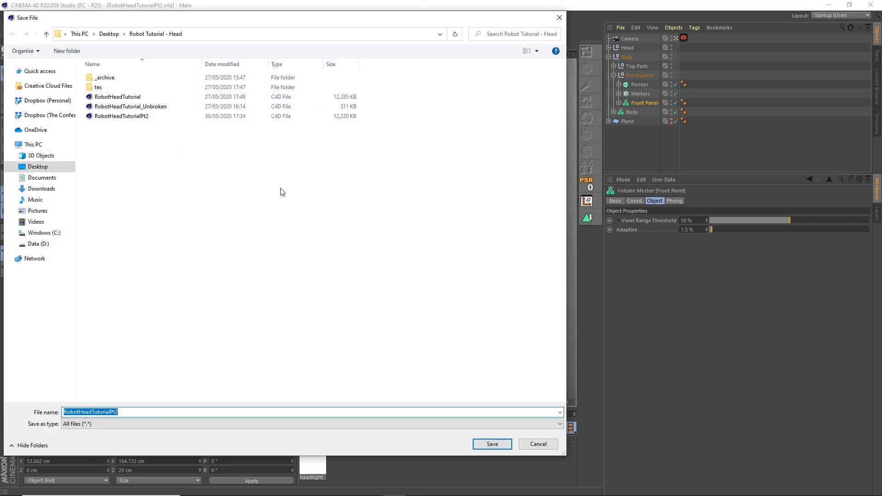
left_click(130, 414)
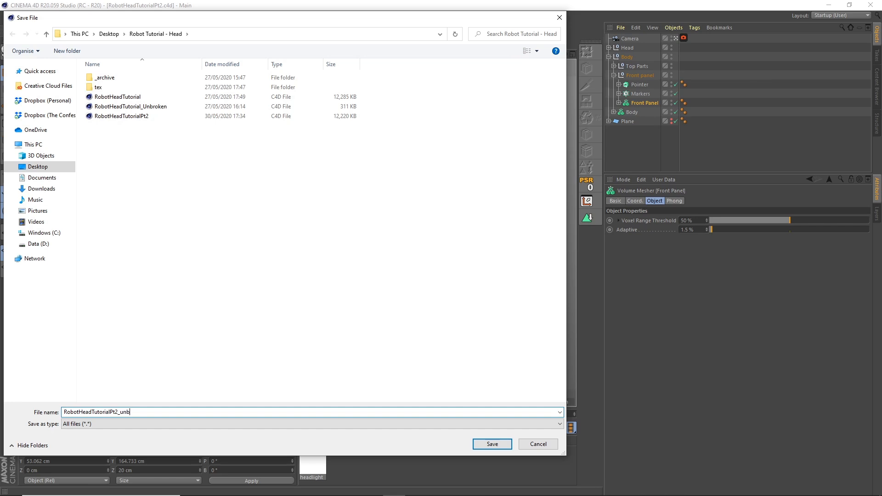
key("Return")
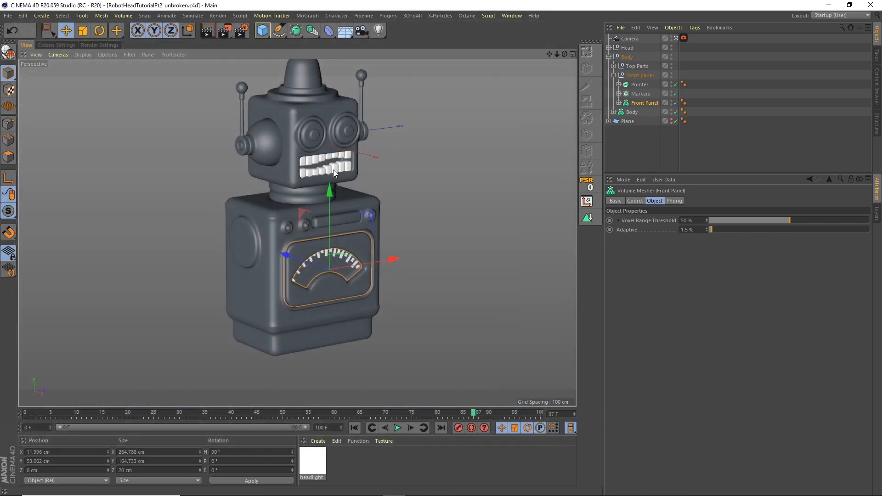
Step: Reopen the RobotHeadTutorialPt2.c4d project
left_click(8, 15)
mouse_move(129, 193)
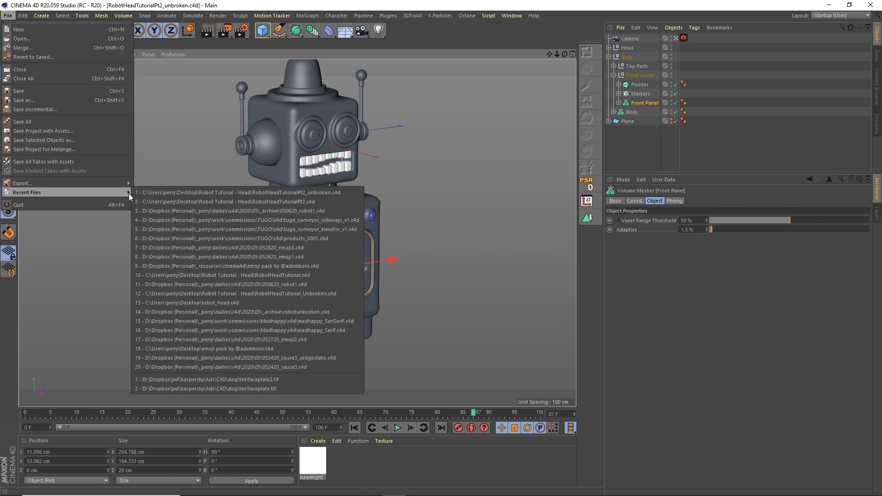
left_click(152, 201)
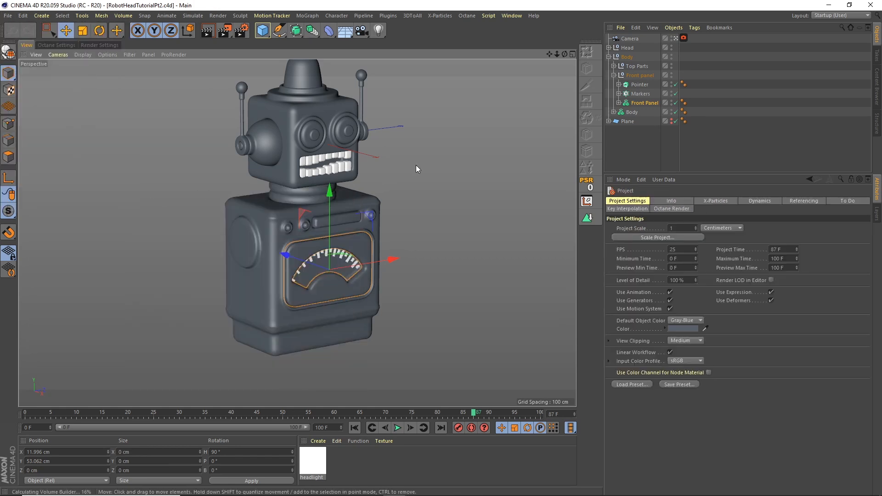
Step: Convert the Front Panel mesher into an editable polygon object
left_click(637, 146)
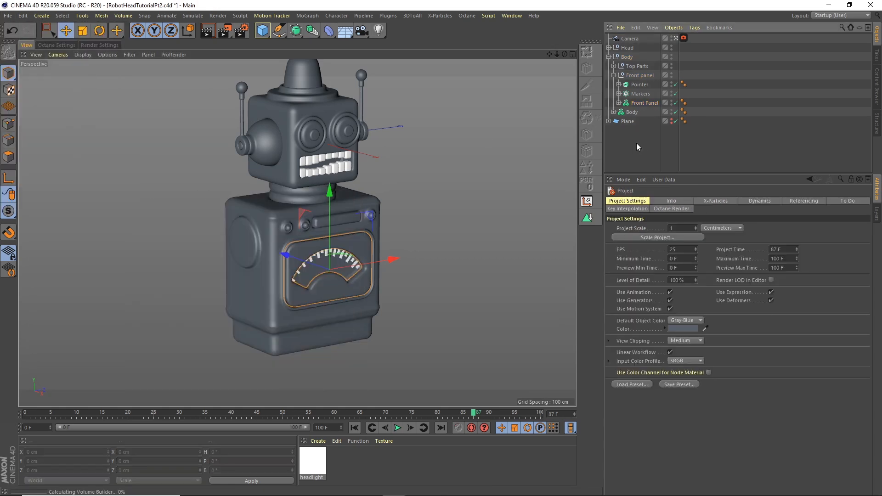
left_click(642, 103)
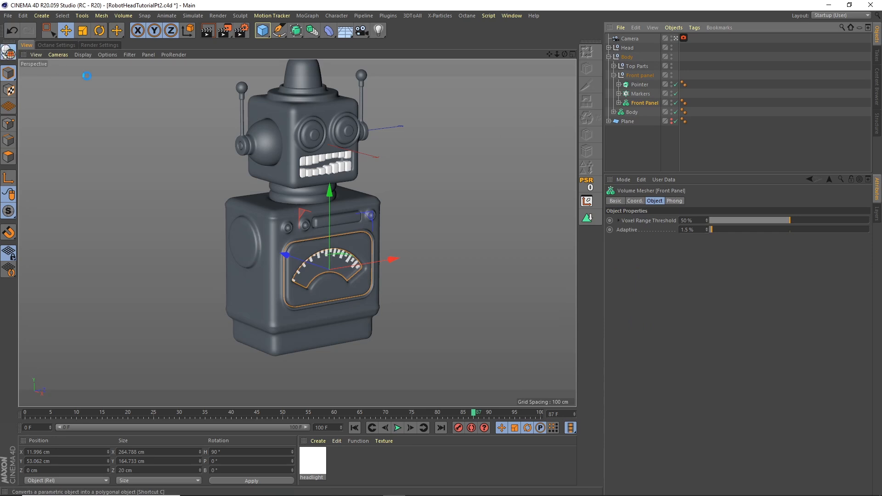
left_click(8, 52)
Step: Try converting the Body mesher into an editable polygon object, and undo the conversion
left_click(630, 113)
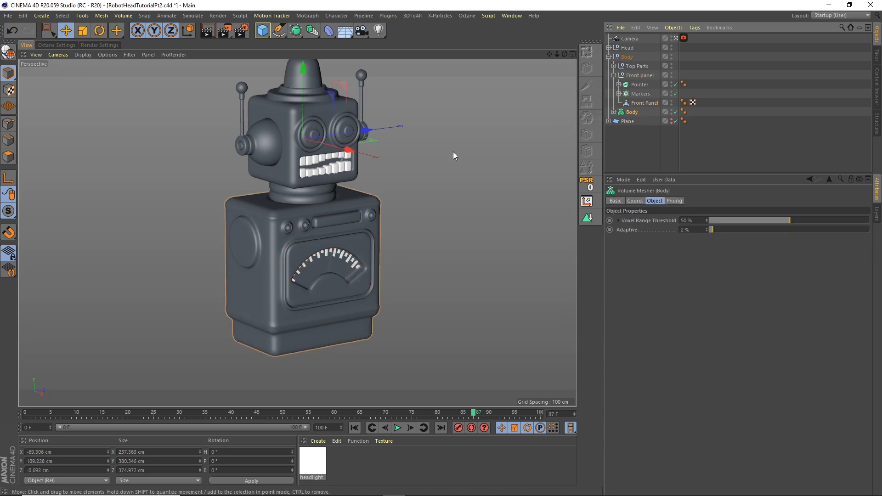
left_click(8, 52)
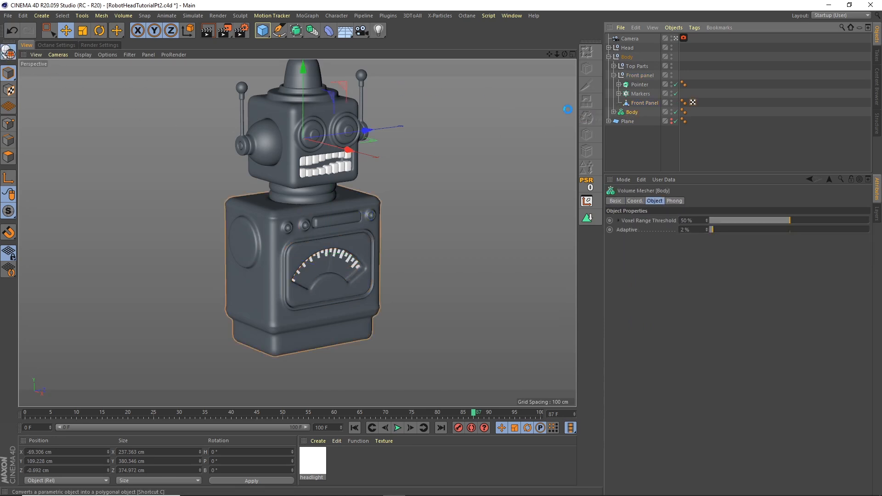
left_click(630, 139)
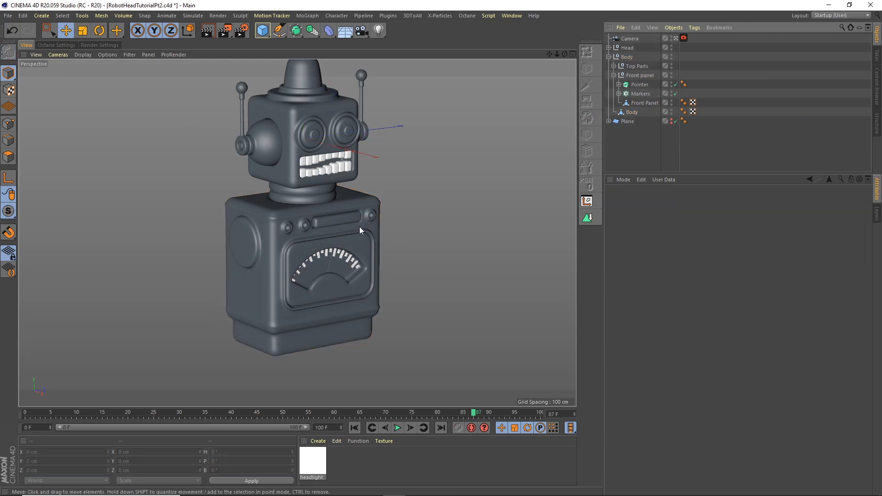
key("ctrl+z")
key("ctrl+z")
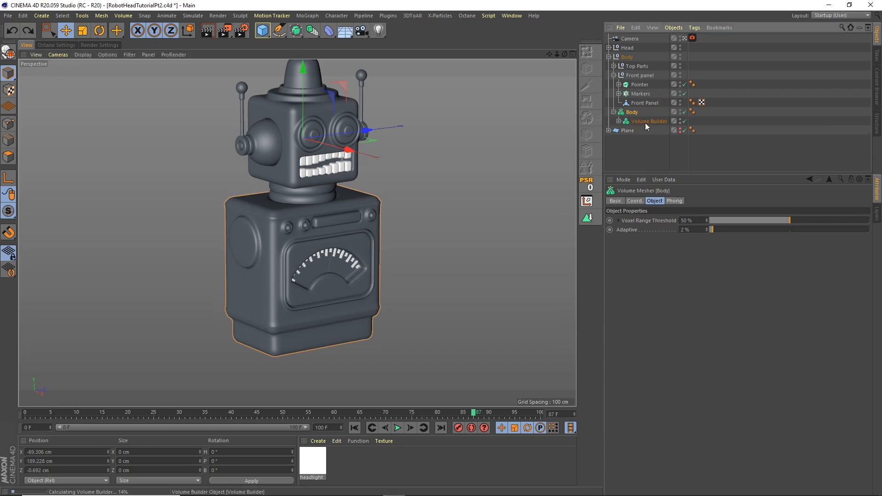
Step: Expand the Body's Volume Builder and paste a separate copy of its Shoulders cylinder into the scene
left_click(619, 121)
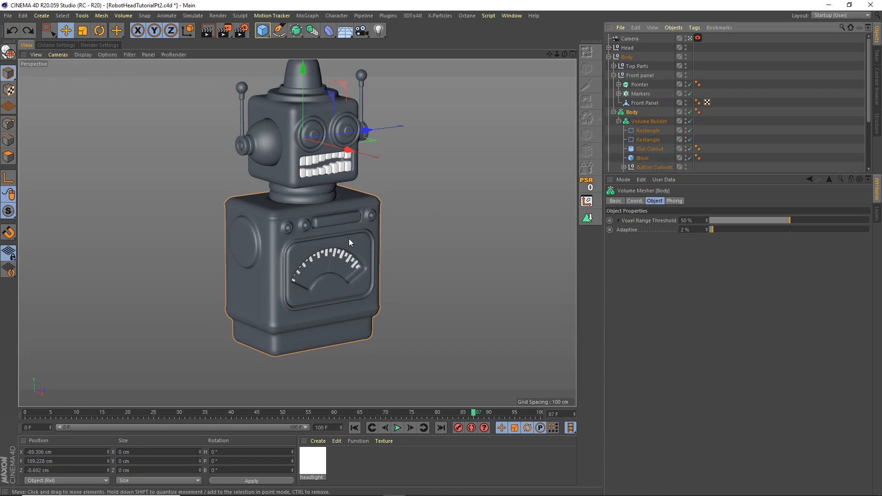
left_click_drag(866, 113, 865, 161)
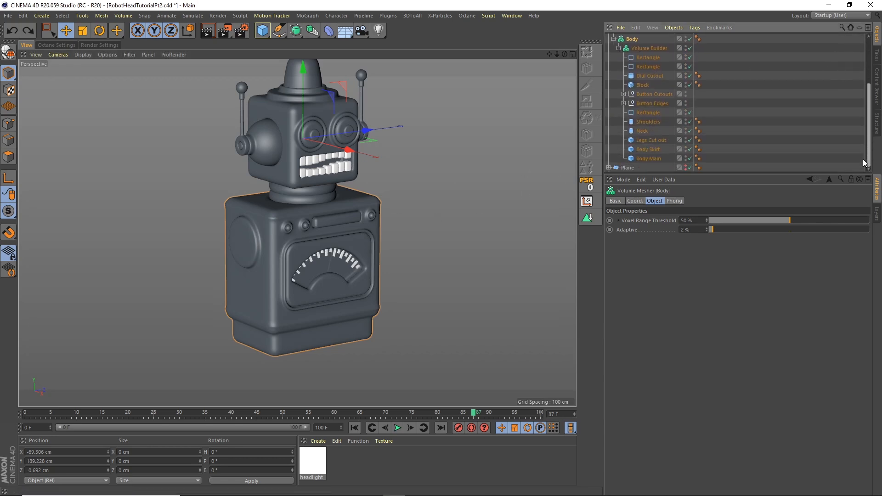
left_click(669, 122)
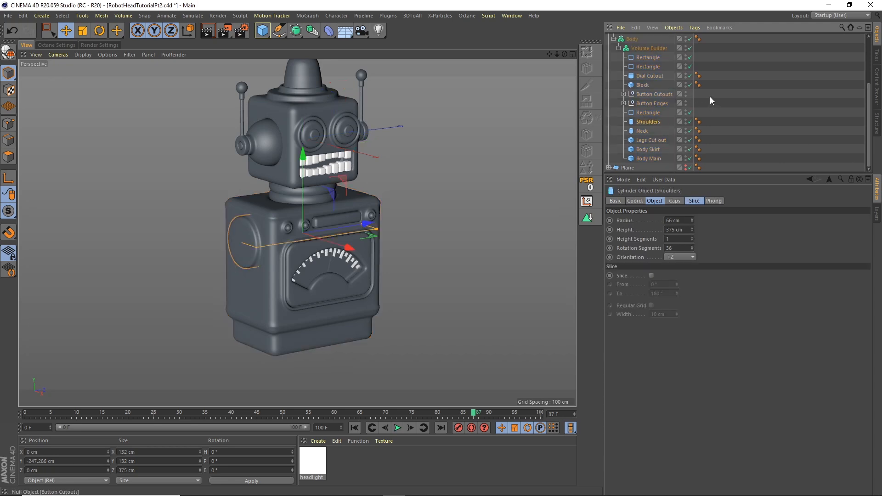
key("ctrl+c")
key("ctrl+v")
Step: Collapse the Body mesher's hierarchy and convert the mesher into an editable polygon object
left_click_drag(868, 115, 868, 59)
left_click(619, 130)
left_click(614, 122)
left_click(631, 121)
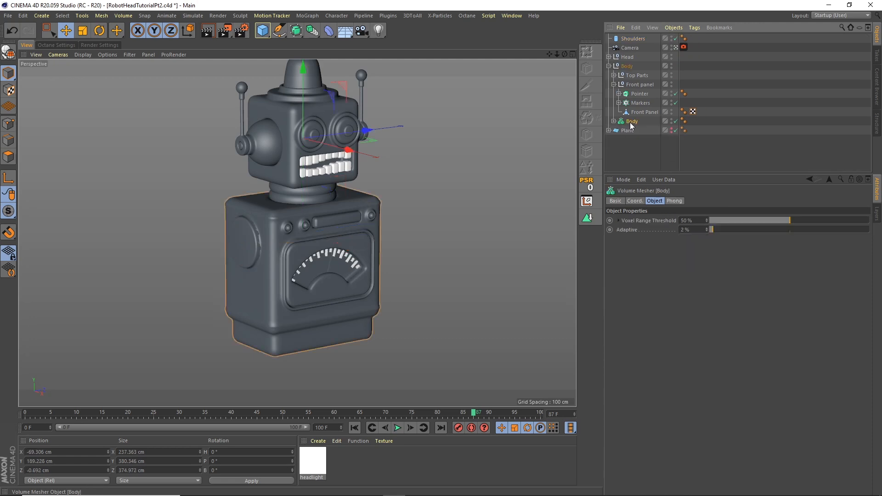
left_click(9, 52)
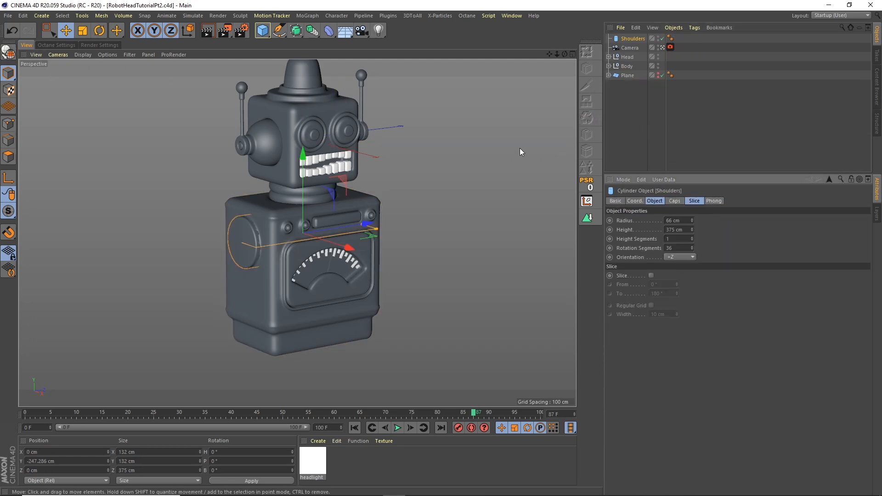
Step: Shorten the copied Shoulders cylinder to about 43.9 cm and place it at the body's side, at about Z -207.3 cm
left_click_drag(376, 229, 273, 248)
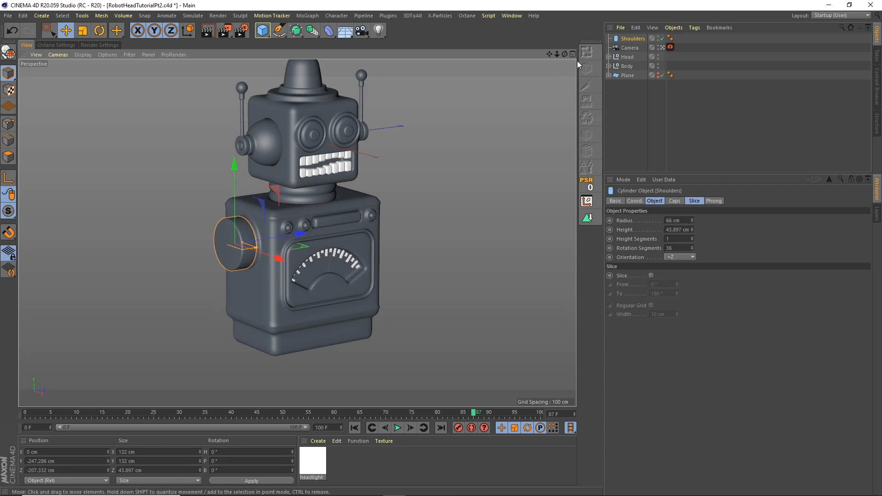
scroll(233, 234, "up", 10)
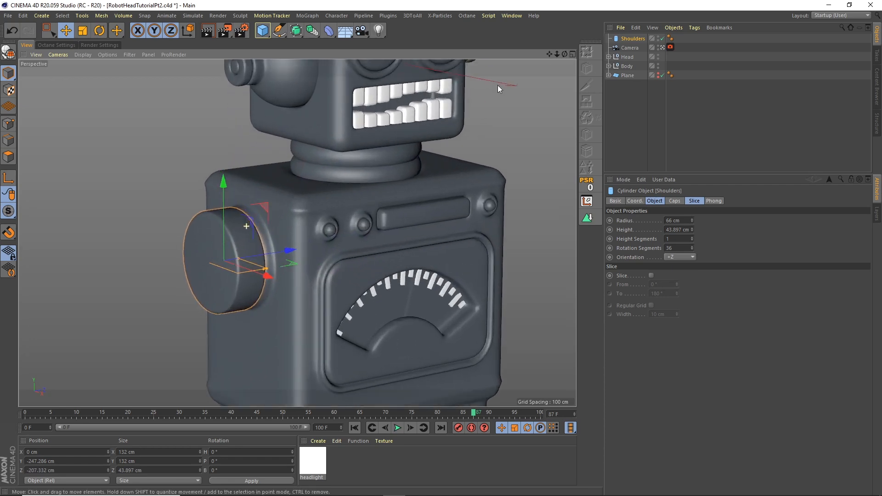
Step: Set the Shoulders cylinder's height to 15 cm and place it against the body's side at about Z -195.5 cm
left_click_drag(317, 253, 347, 208)
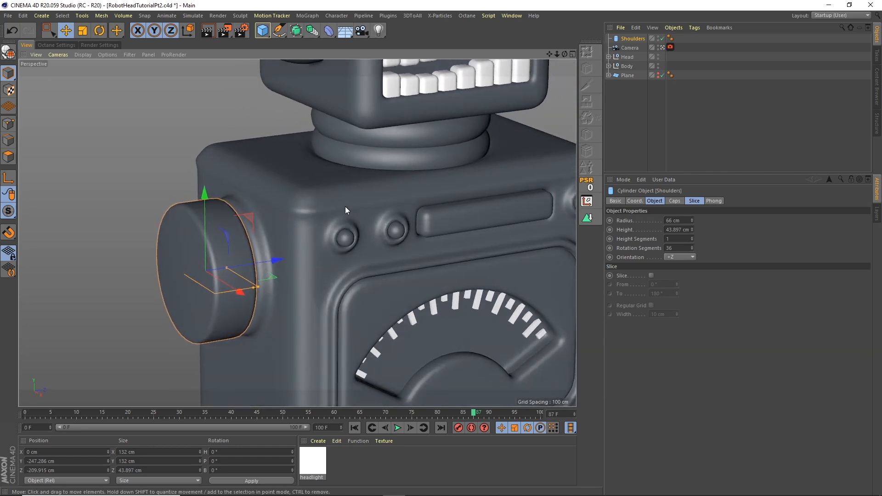
right_click_drag(345, 208, 261, 302, "alt")
middle_click_drag(294, 262, 319, 189, "alt")
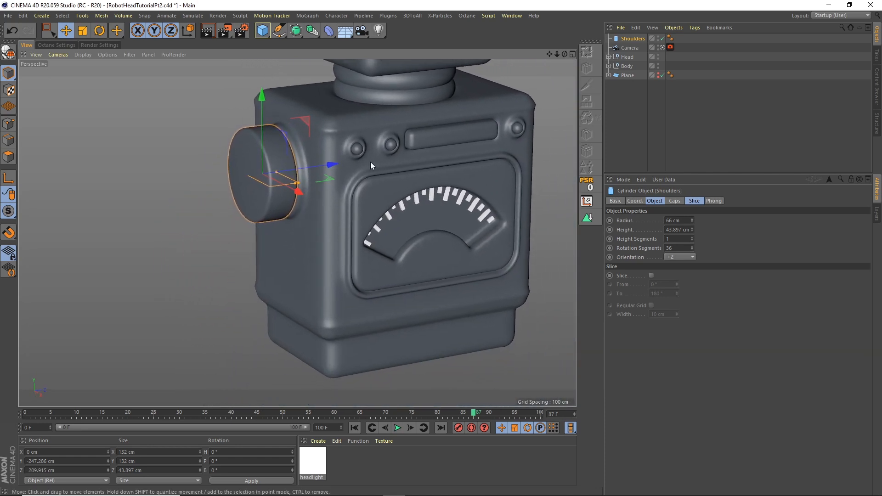
left_click(635, 39)
left_click(667, 220)
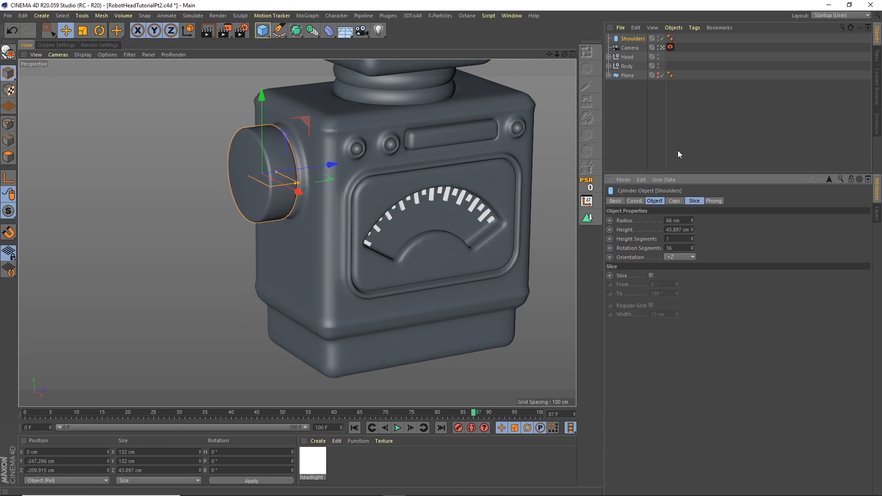
left_click(680, 230)
double_click(669, 230)
type("15")
key("Return")
left_click_drag(326, 164, 348, 154)
key("ctrl+z")
left_click_drag(566, 52, 600, 43)
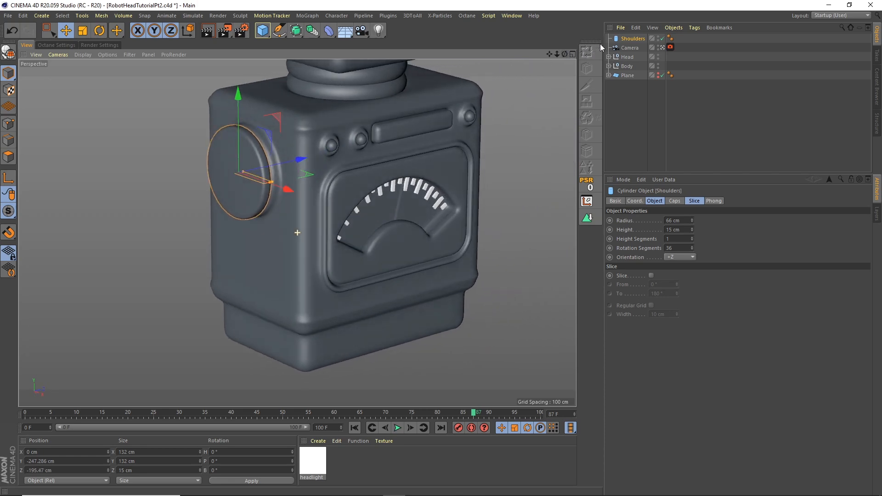
Step: Duplicate the thin Shoulders cylinder in place and rename the original as End
key("ctrl+c")
key("ctrl+v")
double_click(632, 48)
key("ctrl+s")
type("End")
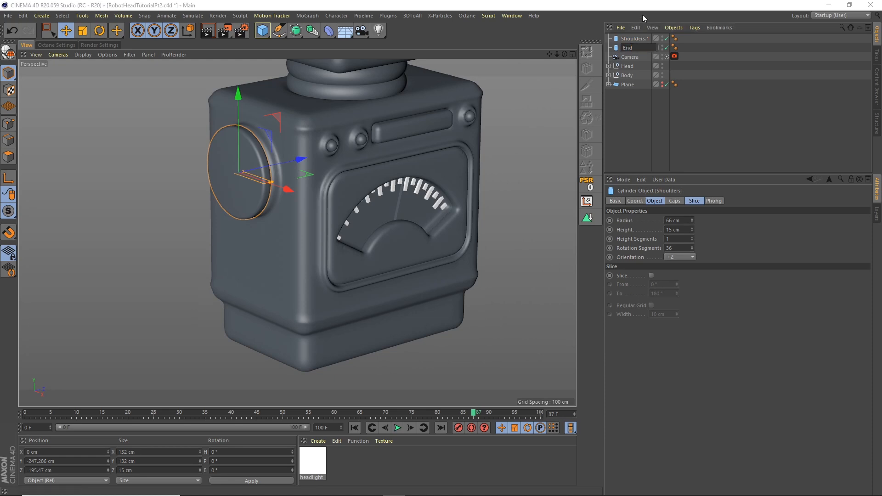
key("Return")
Step: Set the duplicated Shoulders cylinder's height to 52 cm and move it outward from the body to about Z -231.7 cm
left_click(631, 39)
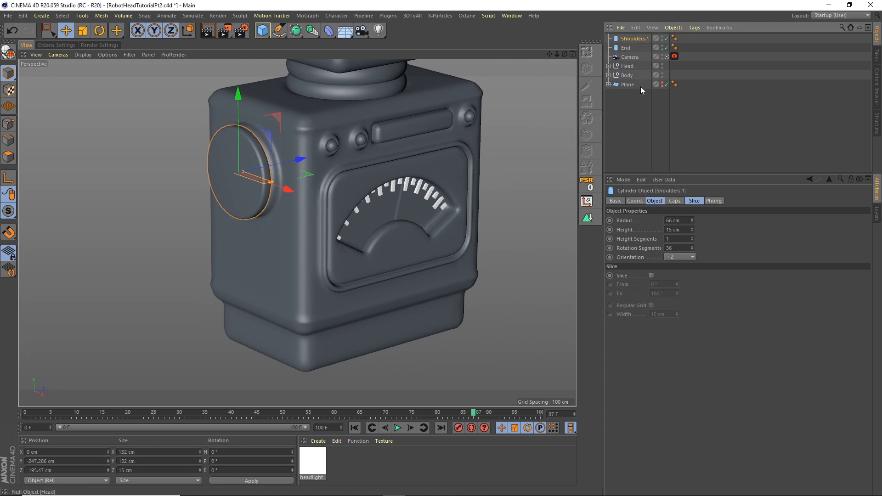
key("Tab")
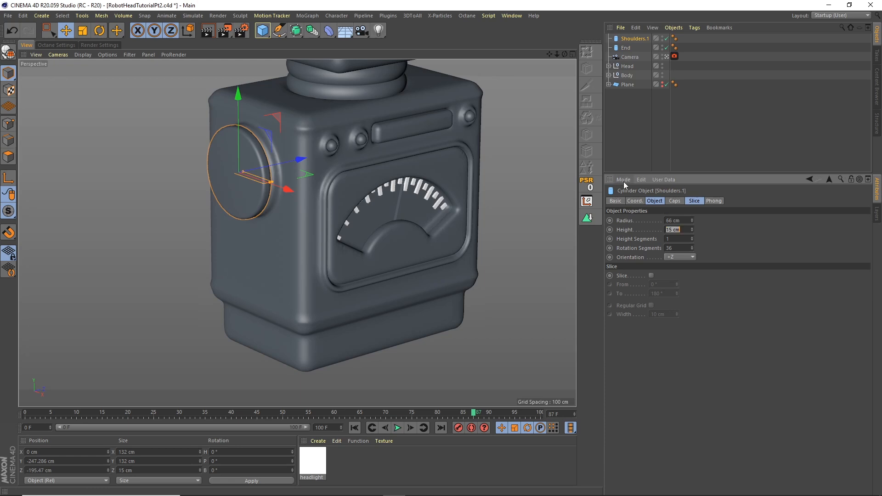
type("5")
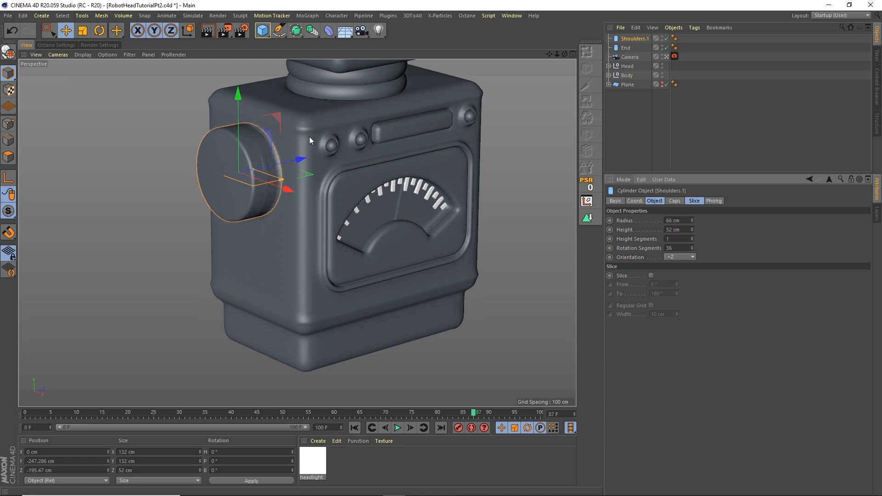
left_click_drag(302, 158, 281, 165)
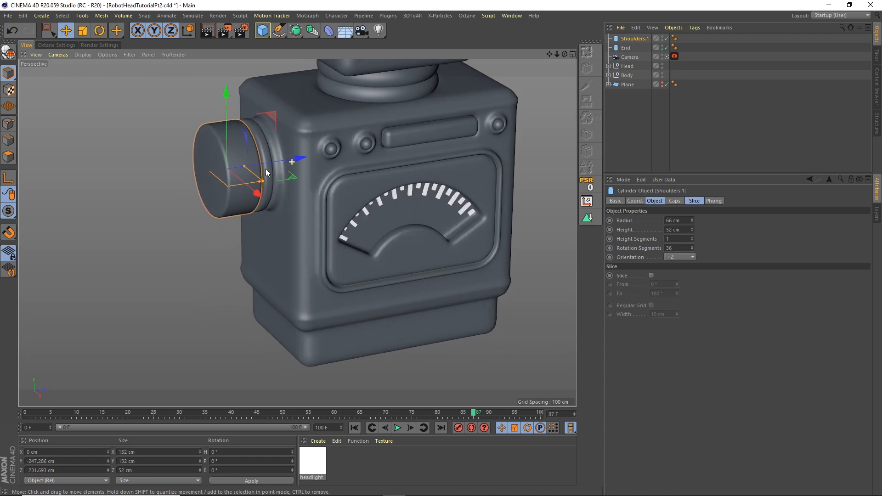
Step: Duplicate the Shoulders.1 cylinder and rename the original cylinder as Main
left_click_drag(265, 169, 303, 155, "alt")
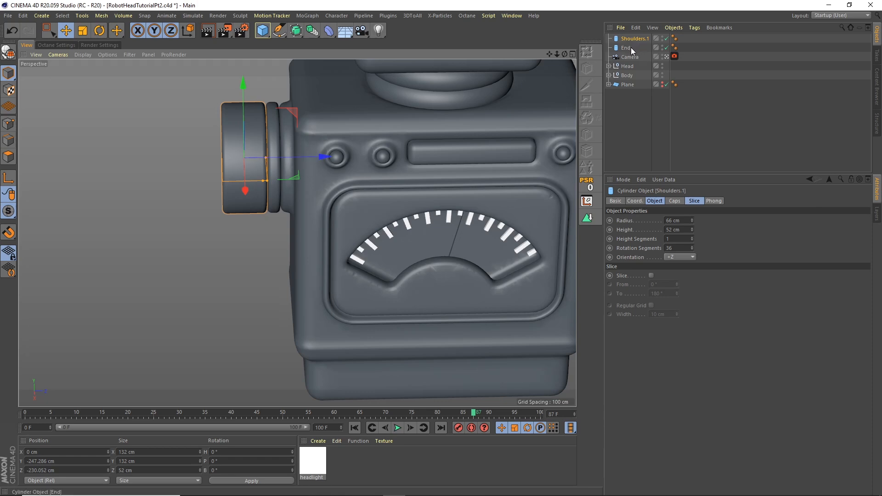
key("ctrl+c")
key("ctrl+v")
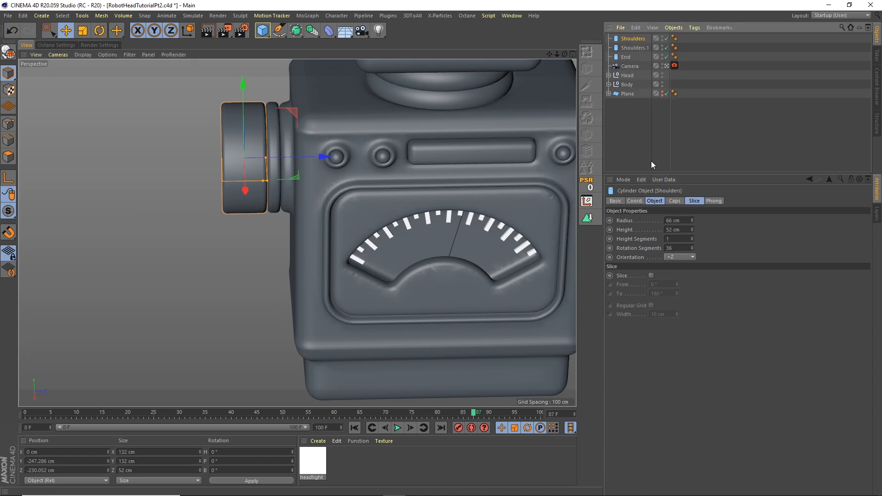
double_click(635, 48)
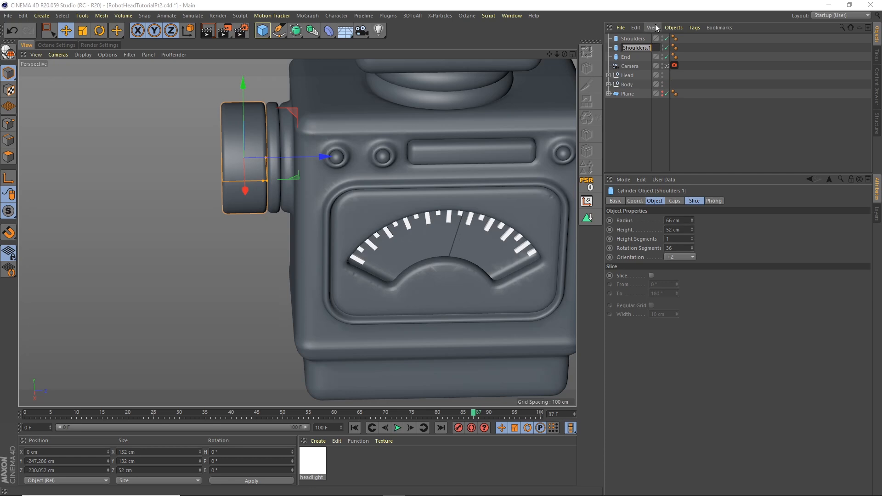
type("M")
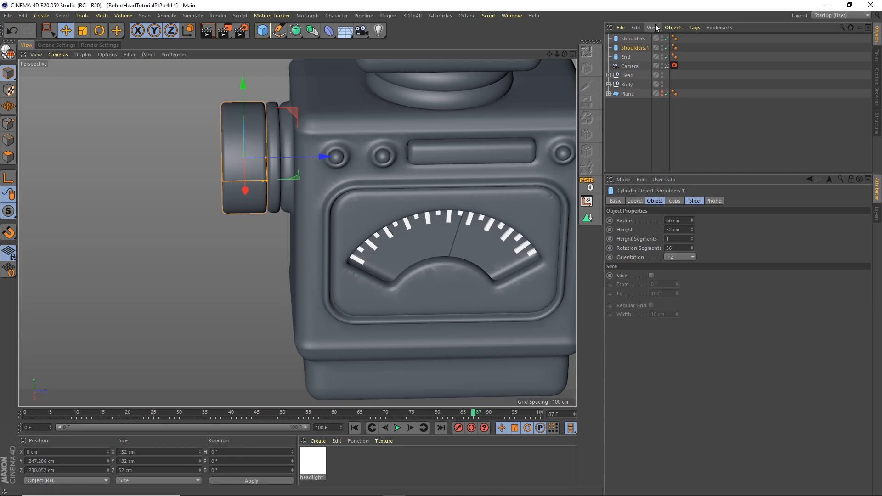
key("Return")
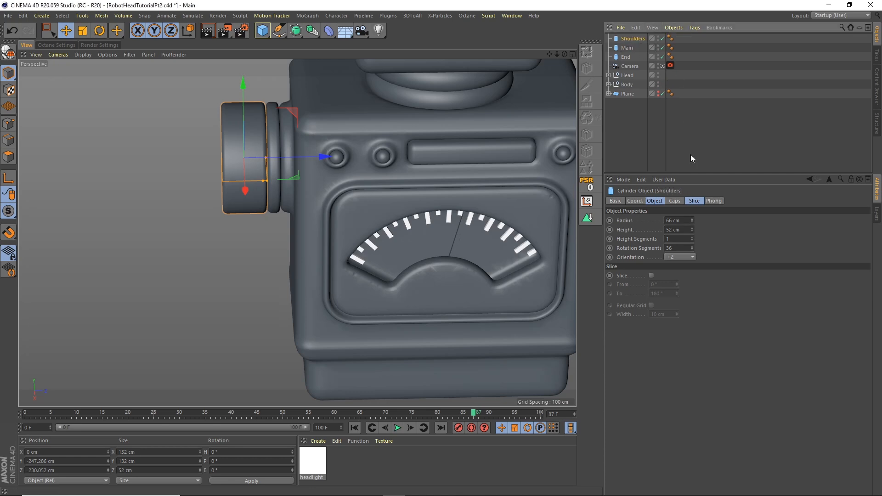
Step: Set the copied Shoulders cylinder's radius and height to 36 cm and shift it along Z toward the robot's body
left_click(682, 221)
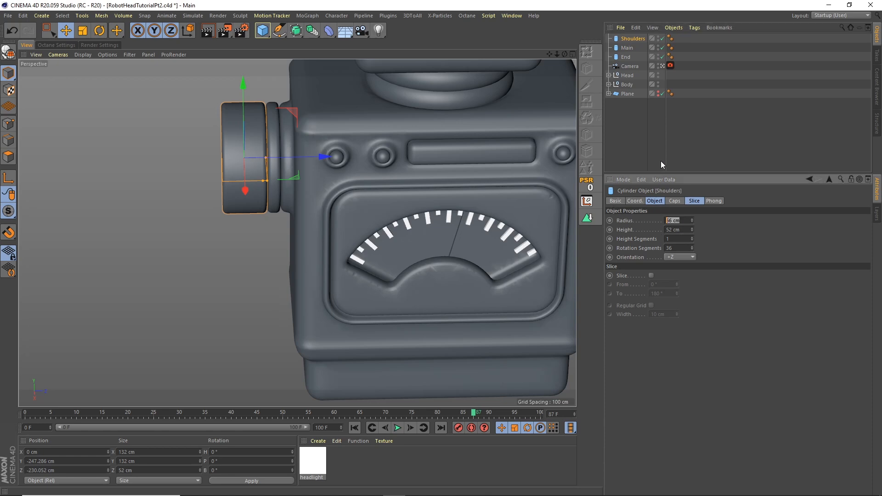
type("36")
key("Return")
mouse_move(319, 155)
left_mouse_down()
mouse_move(331, 153)
mouse_move(315, 128)
left_mouse_up()
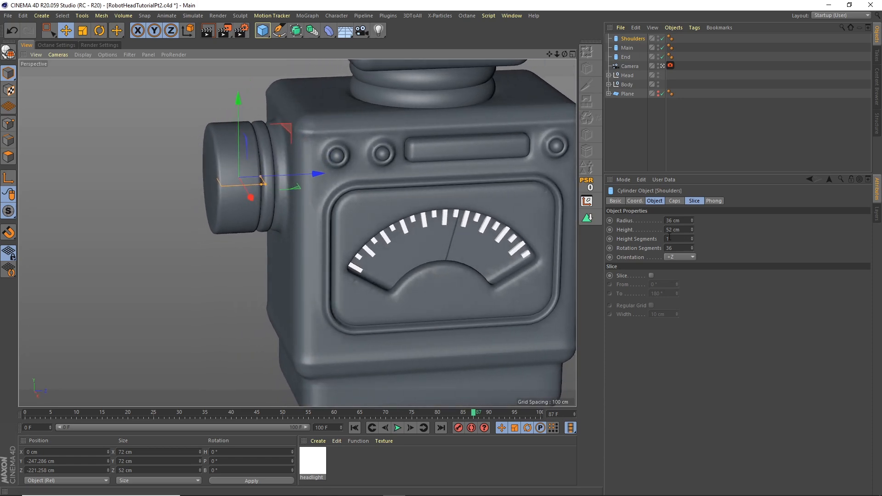
double_click(682, 230)
type("36")
key("Return")
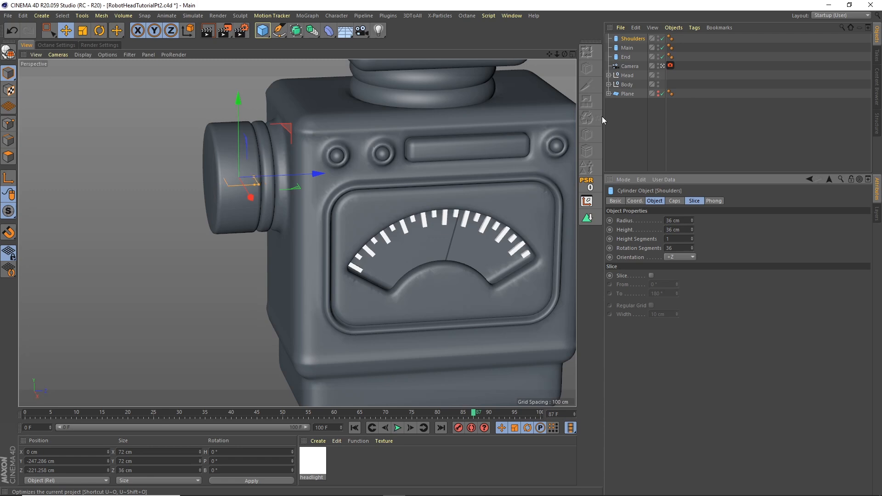
Step: Set the Shoulders cylinder's radius to 60 cm and slide it slightly further along Z toward the body
double_click(676, 220)
type("60")
key("Return")
left_click_drag(307, 173, 255, 148)
Step: Add a Volume Builder and a Volume Mesher to the scene
right_click_drag(257, 147, 364, 83, "alt")
left_click(124, 16)
left_click(142, 42)
left_click(123, 16)
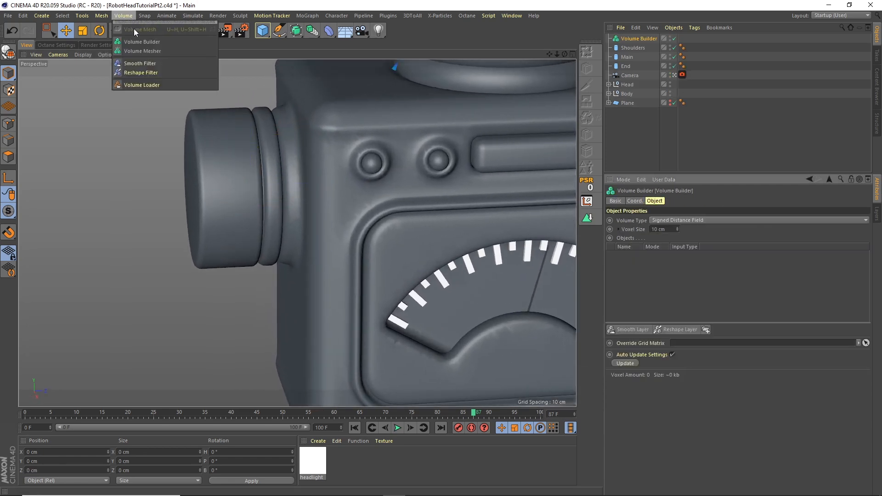
left_click(142, 50)
Step: Parent the Volume Mesher and Volume Builder to the End cylinder and reset their PSR so they align with it
left_click(640, 47, "shift")
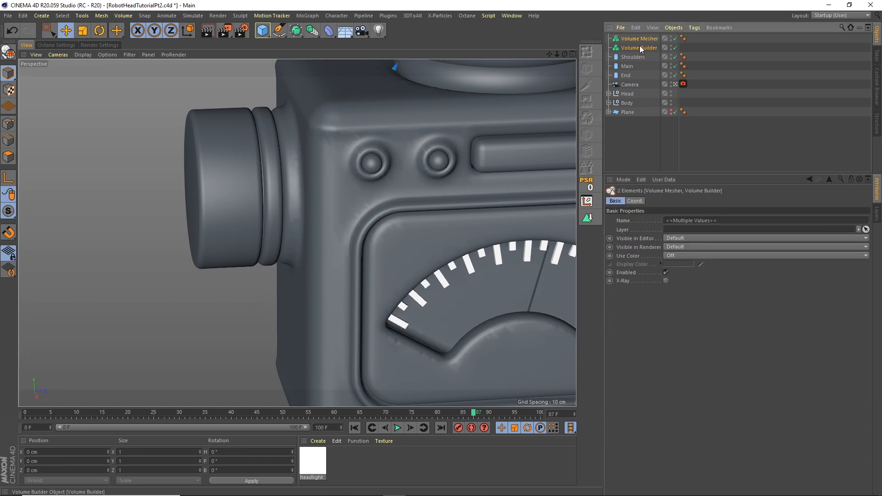
left_click_drag(638, 48, 629, 79)
left_click(586, 183)
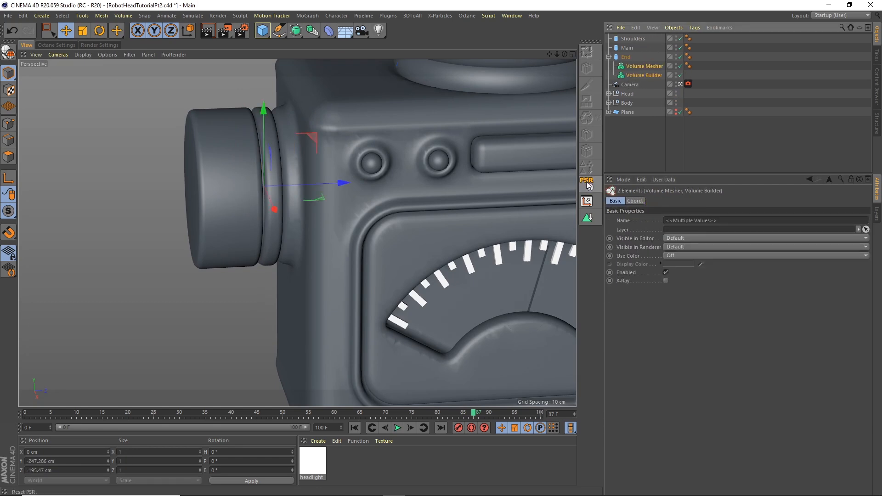
Step: Nest the Volume Builder inside the Volume Mesher and place the Shoulders, Main and End cylinders inside the Volume Builder
mouse_move(639, 53)
left_mouse_down()
mouse_move(641, 35)
mouse_move(643, 47)
left_mouse_up()
left_click(633, 48)
left_click(630, 58)
left_click(627, 75, "shift")
Step: Set the Volume Builder's voxel size to 1 cm
left_click(644, 48)
left_click_drag(671, 230, 647, 225)
type("1")
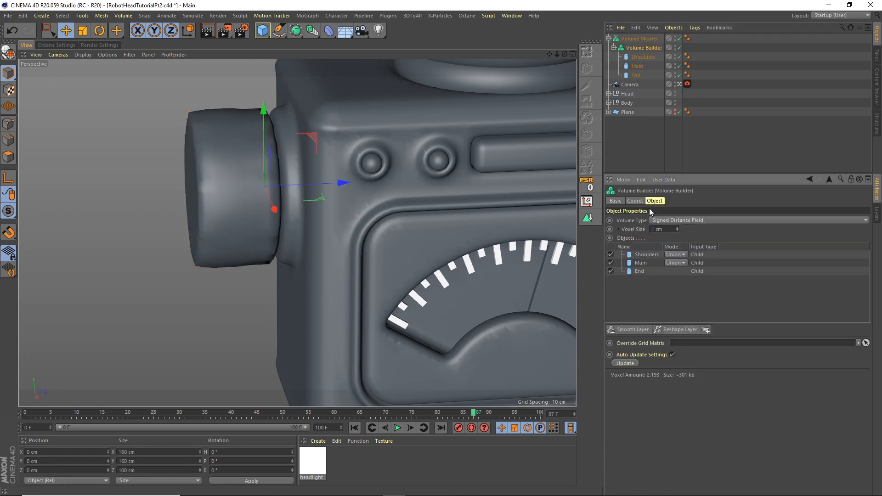
key("Return")
Step: Set the rotation segments of the Shoulders, Main and End cylinders to 100
left_click(643, 58)
left_click(636, 75, "shift")
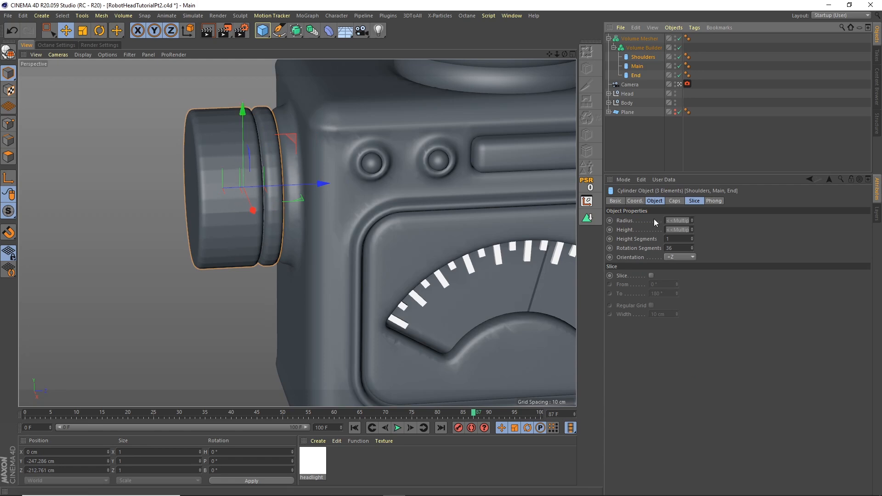
left_click(669, 248)
type("100")
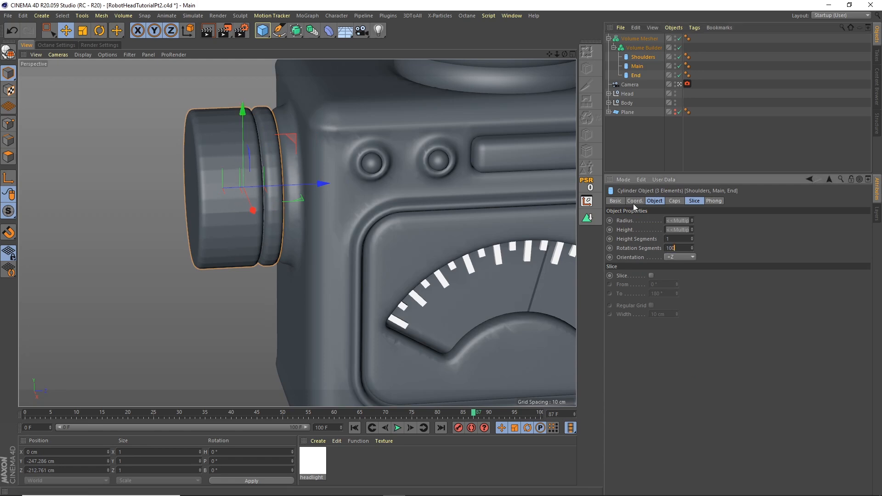
key("Return")
Step: Move the Shoulders cylinder along Z toward the body, to a relative Z position of about -6.5 cm
left_click_drag(343, 168, 275, 179, "alt")
left_click(639, 65)
left_click(641, 60)
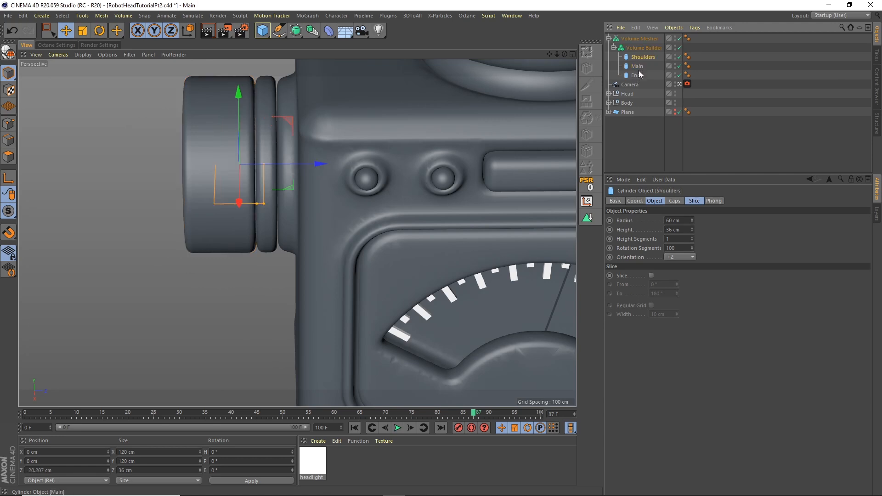
left_click_drag(312, 164, 325, 158)
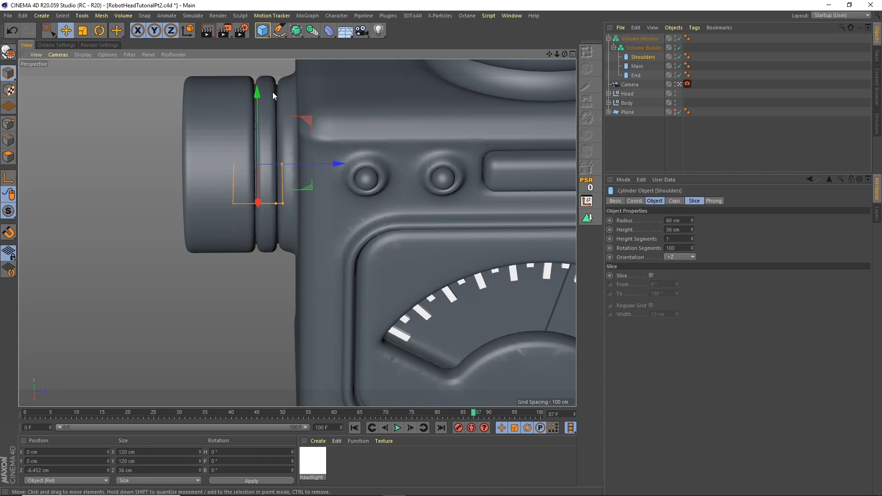
Step: Nudge the whole Volume Mesher along Z to about -196.5 cm
left_click(640, 38)
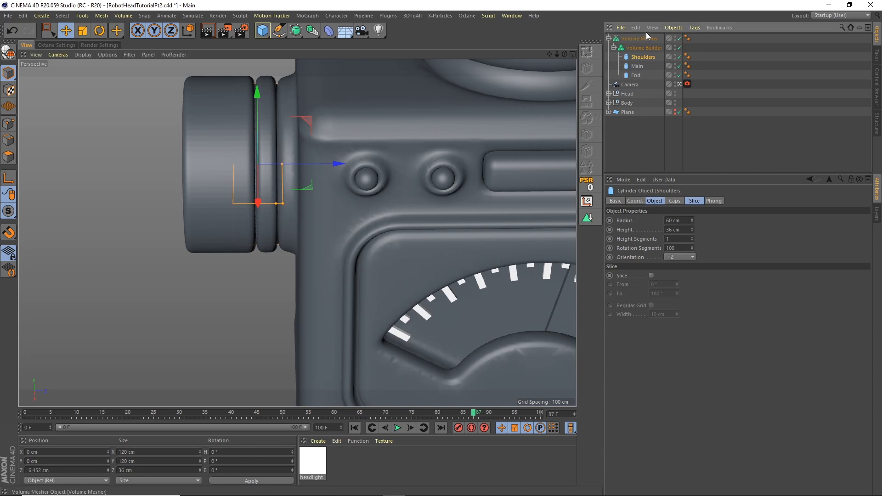
left_click_drag(344, 164, 347, 161)
left_click_drag(347, 161, 370, 157, "alt")
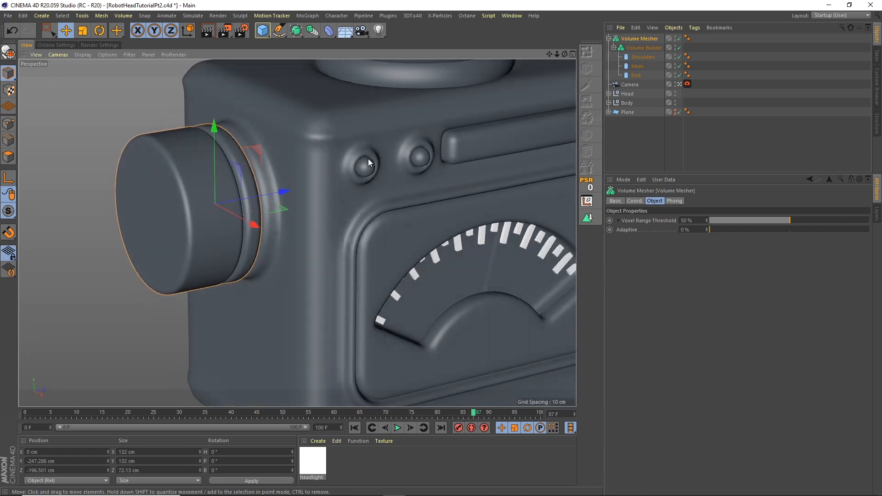
right_click_drag(370, 158, 305, 224, "alt")
middle_click_drag(305, 223, 349, 146, "alt")
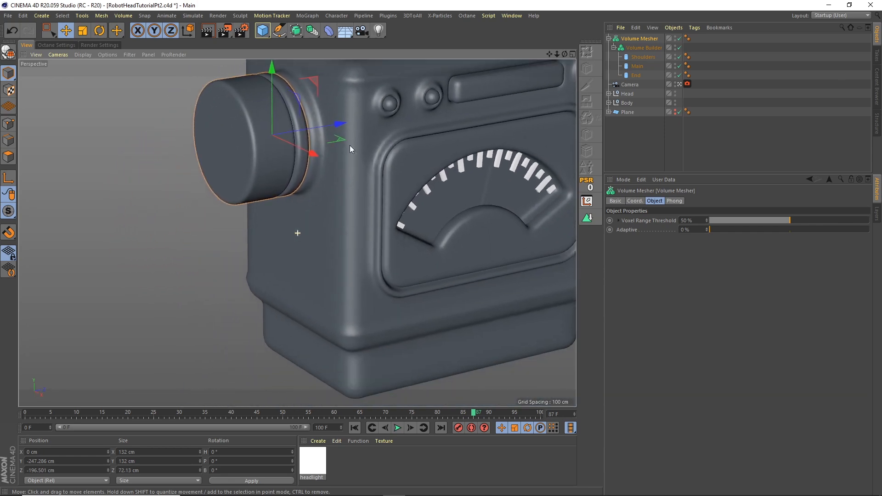
Step: Rename the Shoulders cylinder inside the Volume Builder as Connect
left_click(644, 56)
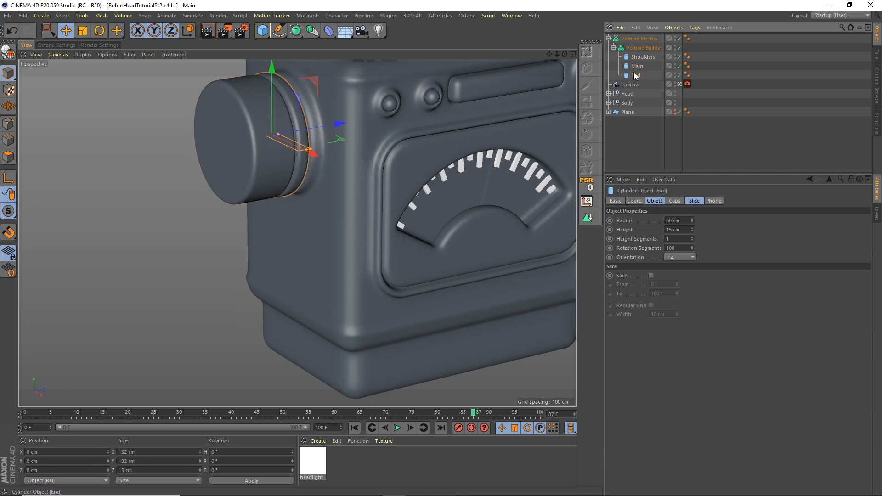
double_click(640, 57)
type("C")
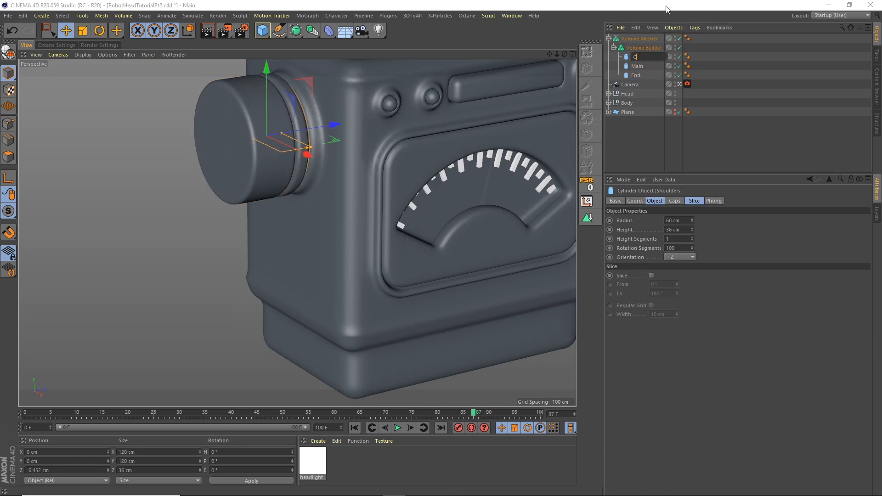
type("onnect")
key("Return")
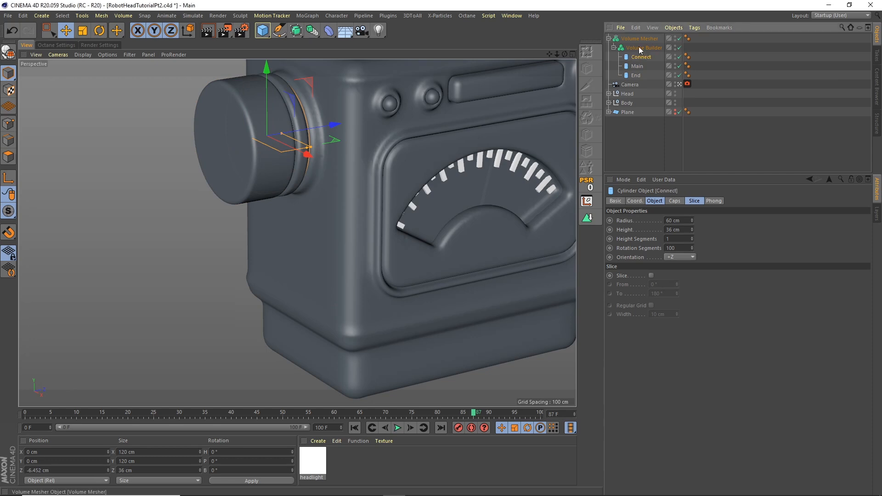
Step: Duplicate the Main cylinder, set the copy's radius to 33 cm and move it outward along Z past the shoulder's end face
left_click(636, 75)
left_click(638, 67)
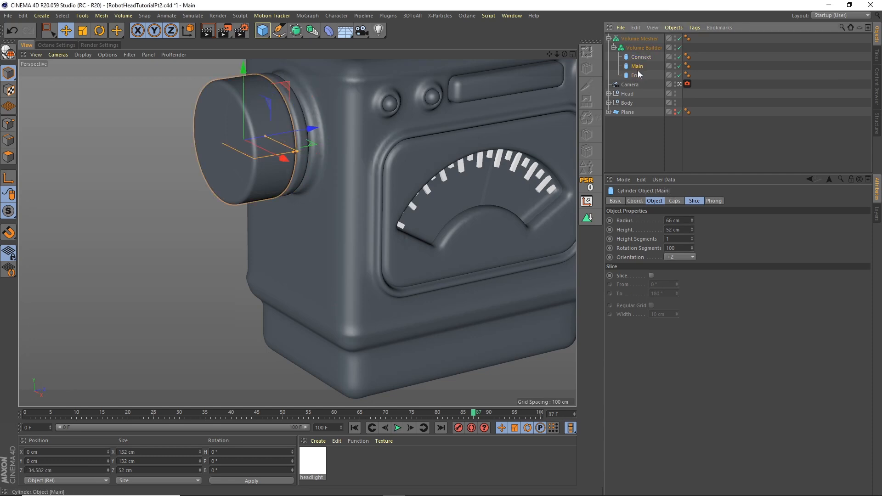
key("ctrl+c")
key("ctrl+v")
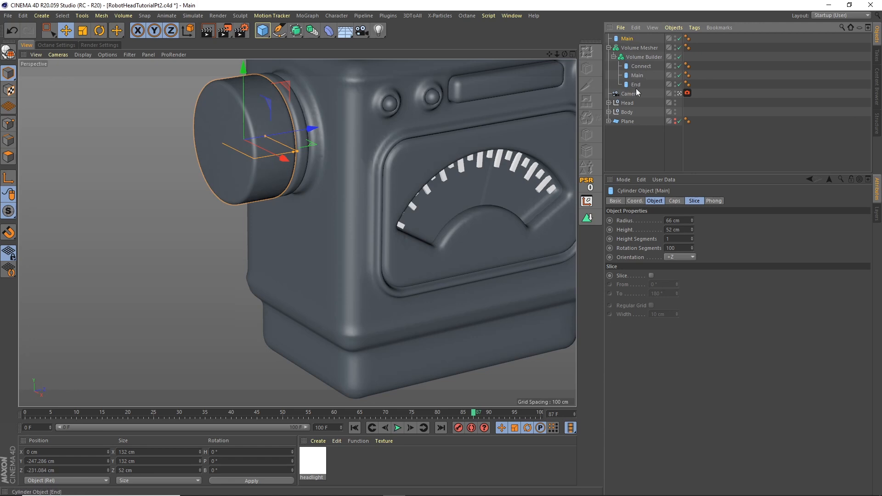
left_click(676, 221)
type("33")
key("Return")
mouse_move(311, 129)
left_mouse_down()
mouse_move(278, 134)
mouse_move(310, 119)
left_mouse_up()
Step: Place the 33 cm radius cylinder first in the Volume Builder and set its mode to Subtract
left_click_drag(627, 39, 638, 58)
left_click(640, 49)
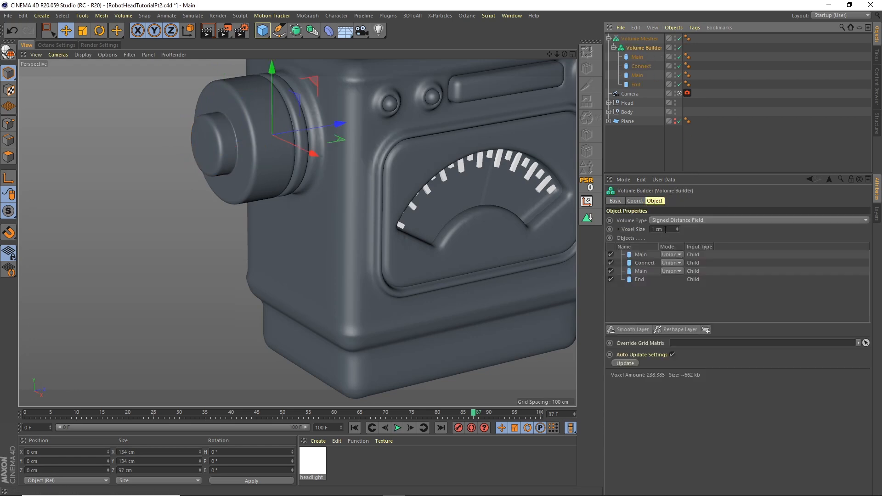
left_click(671, 254)
left_click(676, 272)
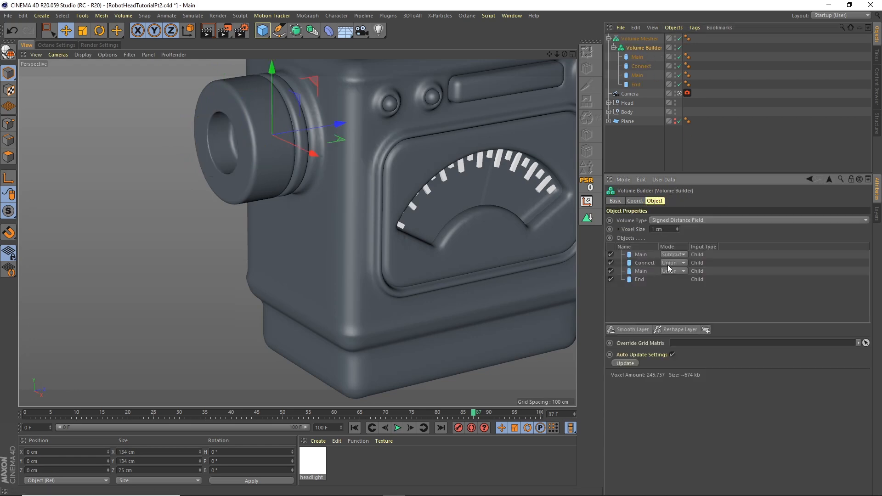
Step: Duplicate the subtracting cylinder outside the Volume Mesher and rename the copy as Bolt
left_click(638, 57)
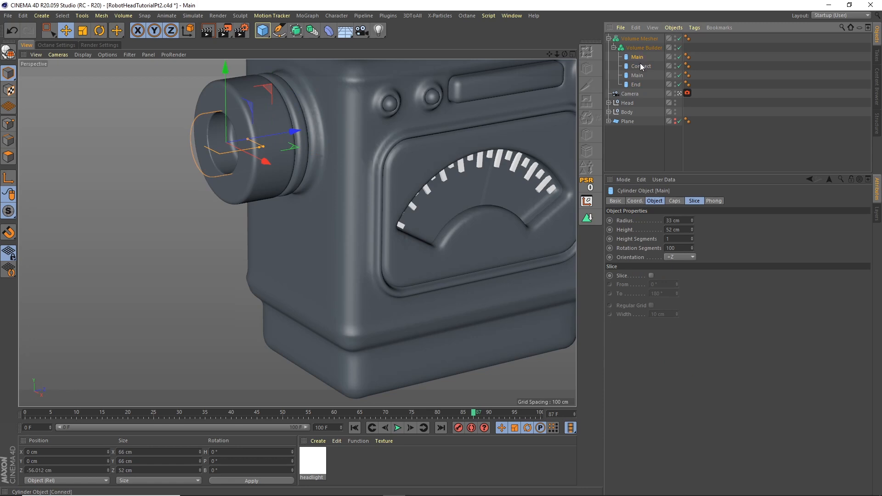
key("ctrl+c")
key("ctrl+v")
double_click(629, 38)
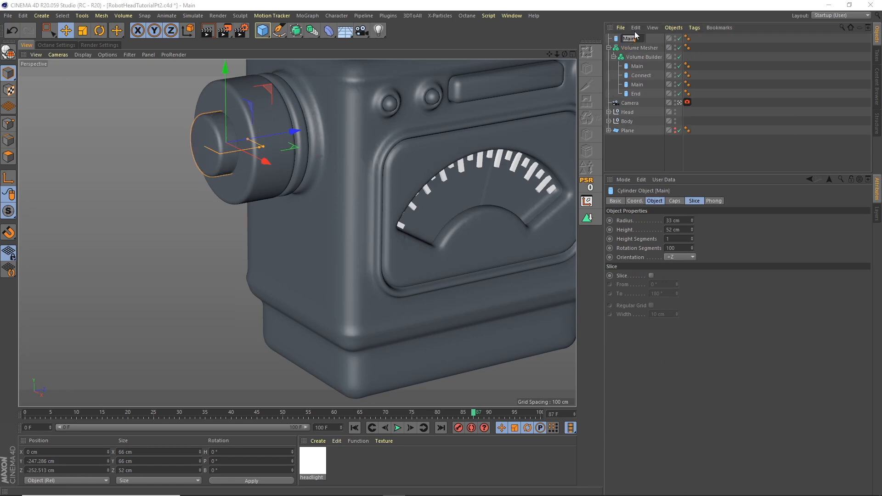
type("Bolt")
key("Return")
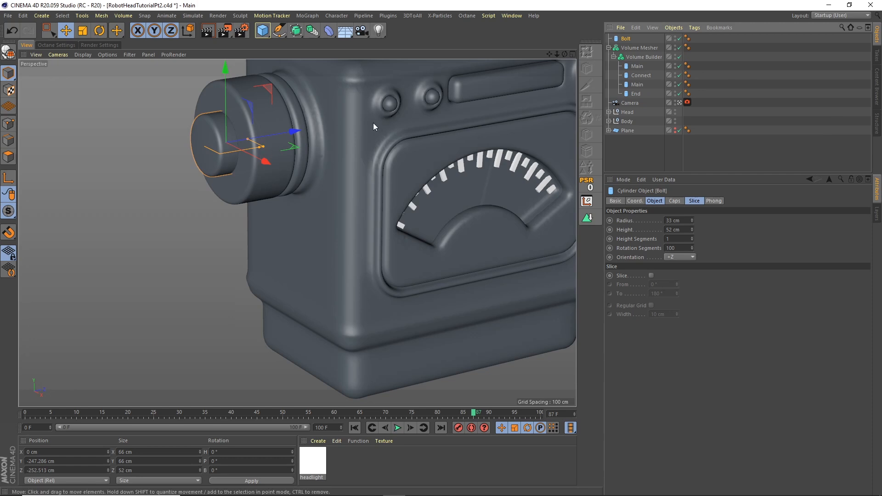
Step: Set the Bolt's cap fillet radius to 10 cm and move it about 11.7 cm along Z into the shoulder's hole
left_click(675, 202)
double_click(660, 258)
type("10")
key("Return")
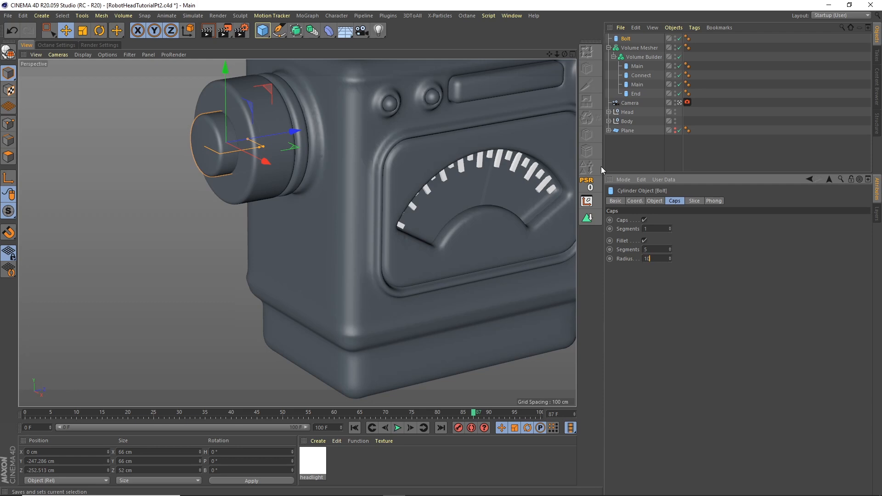
left_click_drag(291, 136, 303, 134)
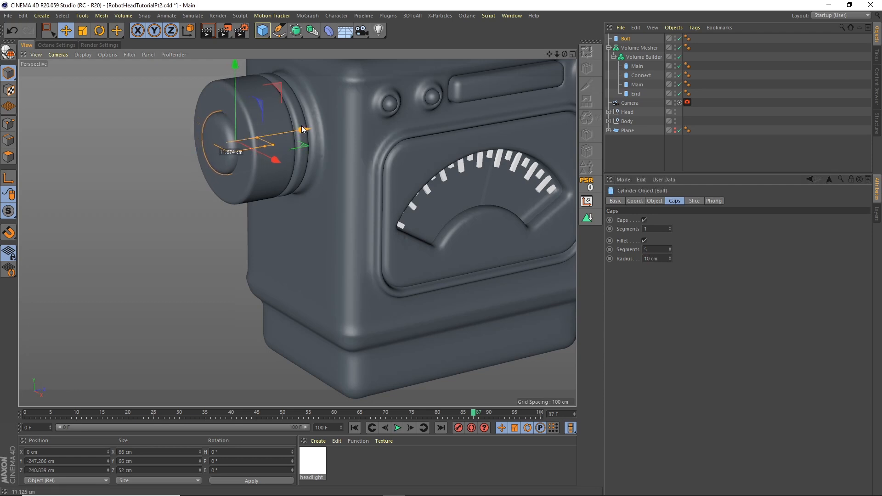
Step: Add a Smooth Layer to the Volume Builder and select it
left_click_drag(235, 133, 275, 137, "alt")
left_click(641, 57)
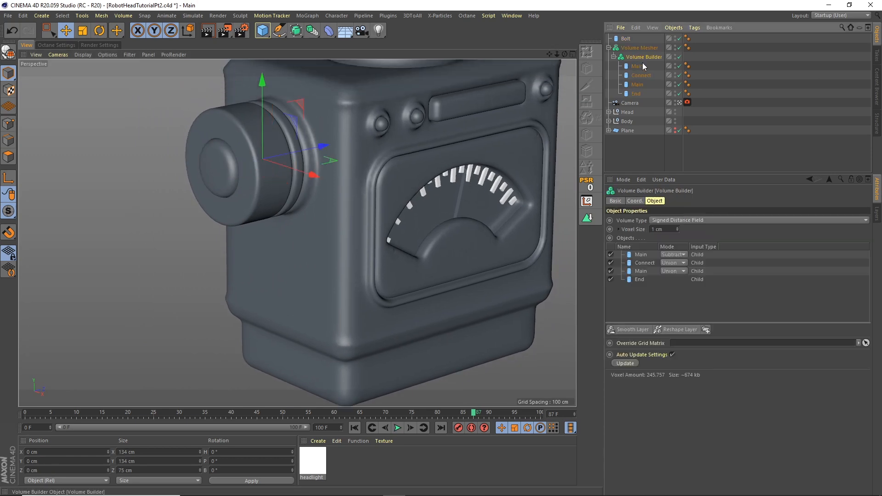
left_click(632, 330)
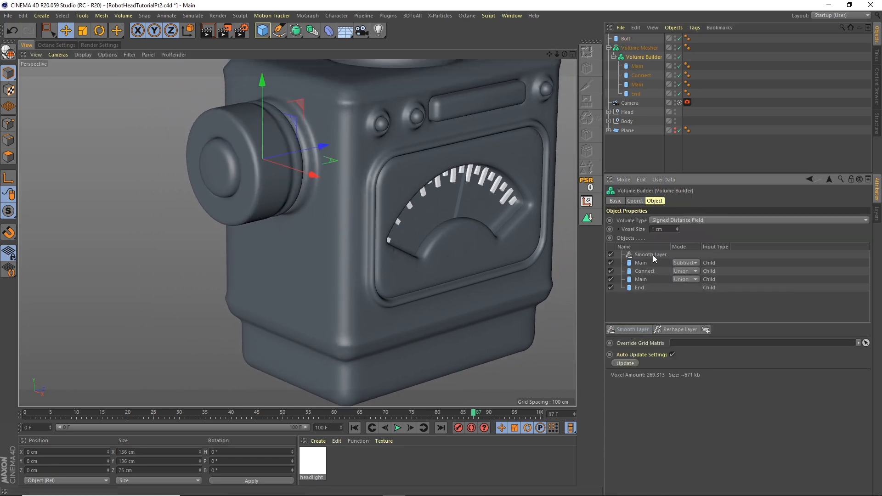
left_click(652, 255)
Step: Rename the subtracting cylinder in the Volume Builder as Cutout
left_click_drag(301, 175, 284, 163, "alt")
left_click(637, 75)
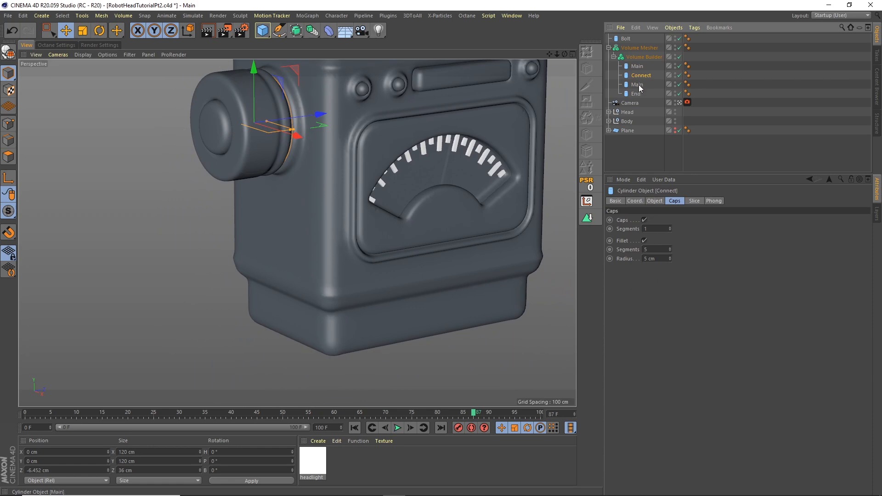
left_click(637, 85)
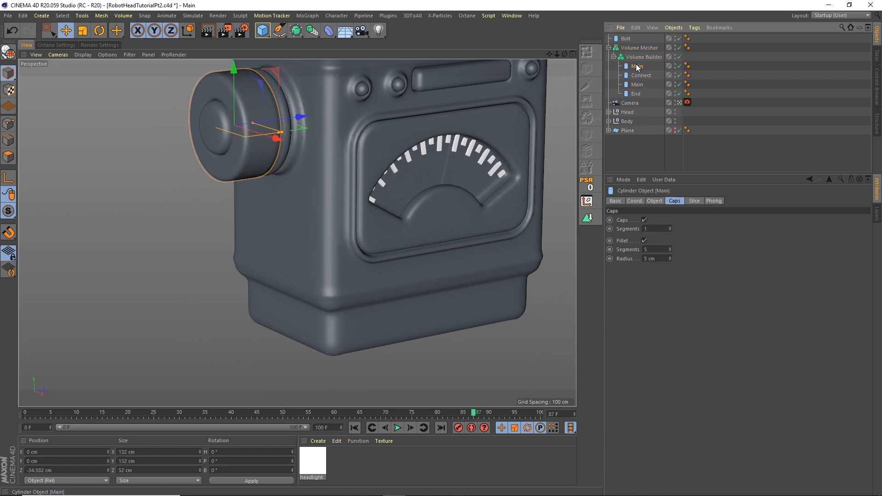
double_click(637, 67)
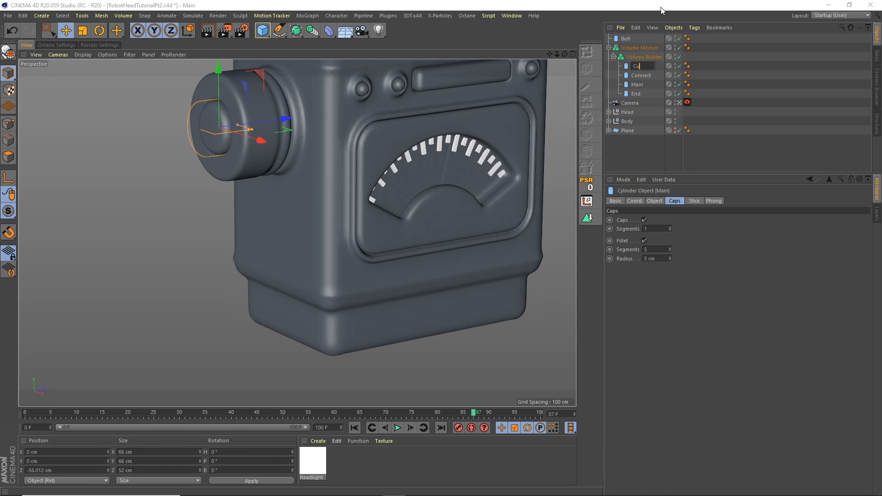
type("Cutout")
key("Return")
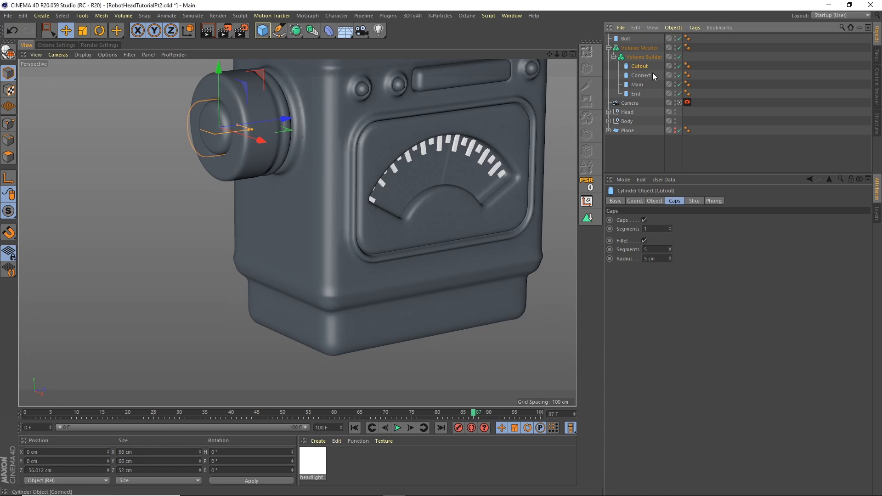
Step: Duplicate the Main cylinder outside the Volume Mesher and move the copy down about 160 cm below the shoulder
left_click(637, 84)
key("ctrl+c")
key("ctrl+v")
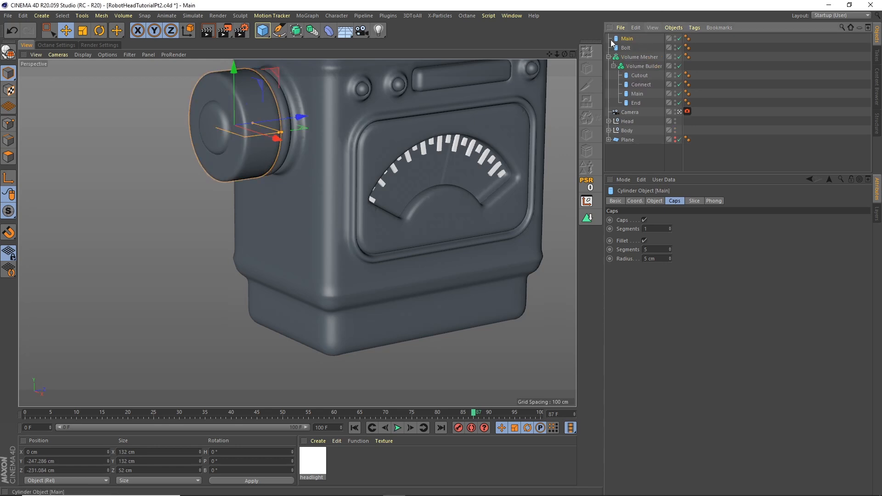
left_click_drag(234, 68, 227, 201)
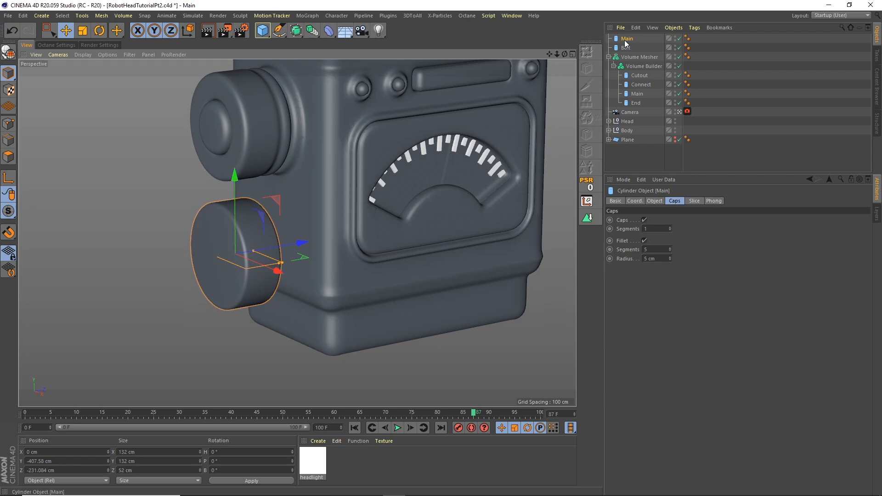
Step: Set the lower cylinder's radius to 55 cm and its height to 50 cm
left_click(655, 202)
key("Tab")
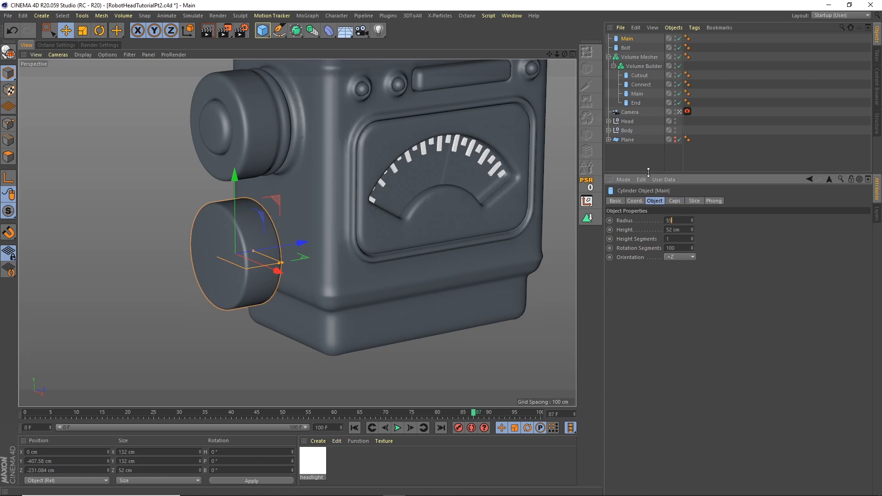
key("Tab")
type("50")
key("Return")
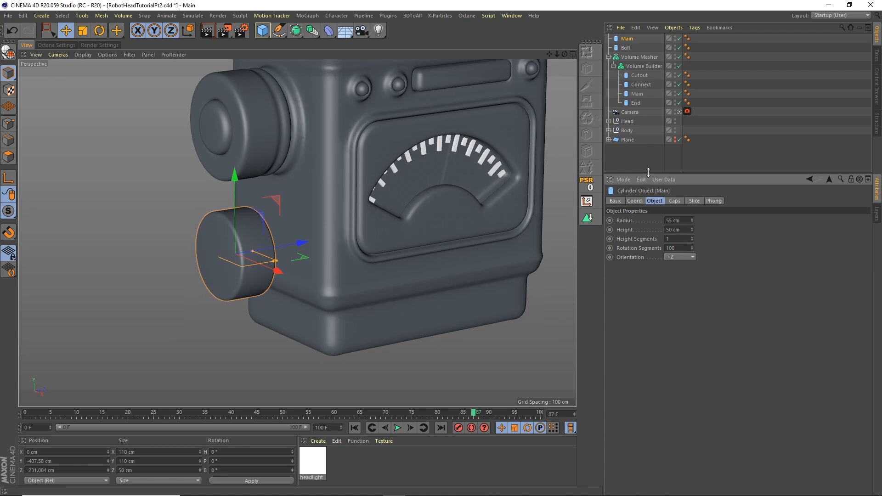
Step: Duplicate the 55 cm radius cylinder in place and rename the original as Elbow Main
key("ctrl+v")
double_click(630, 47)
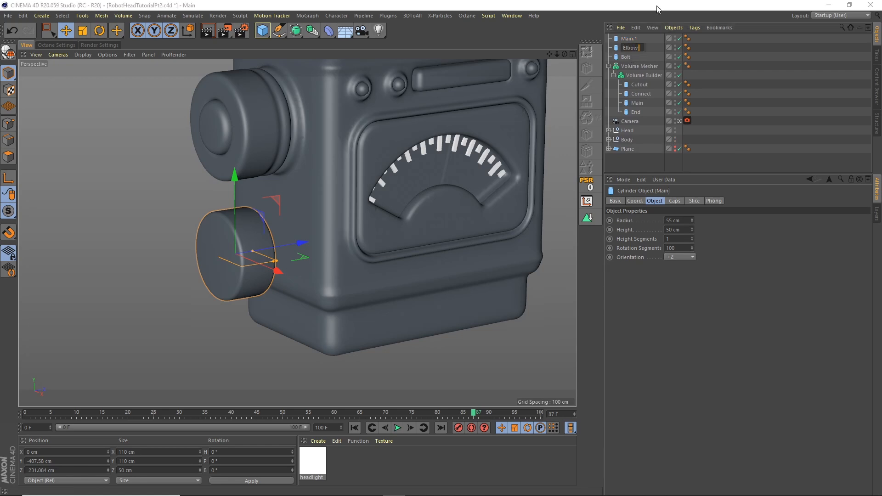
key("Return")
Step: Rename the duplicated elbow cylinder as Elbow Joint
double_click(635, 40)
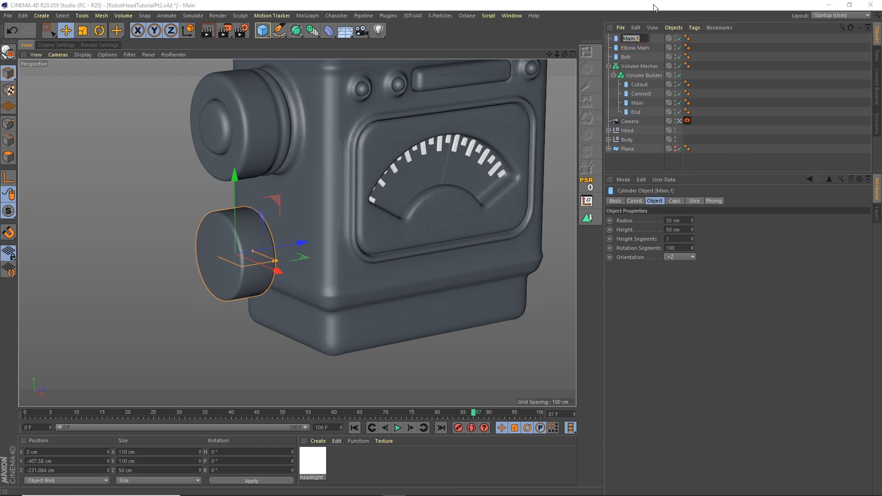
type("Cuto")
key("BackSpace")
key("BackSpace")
key("BackSpace")
key("BackSpace")
type("Elbow Joing")
key("Return")
double_click(637, 38)
key("BackSpace")
type("t")
key("Return")
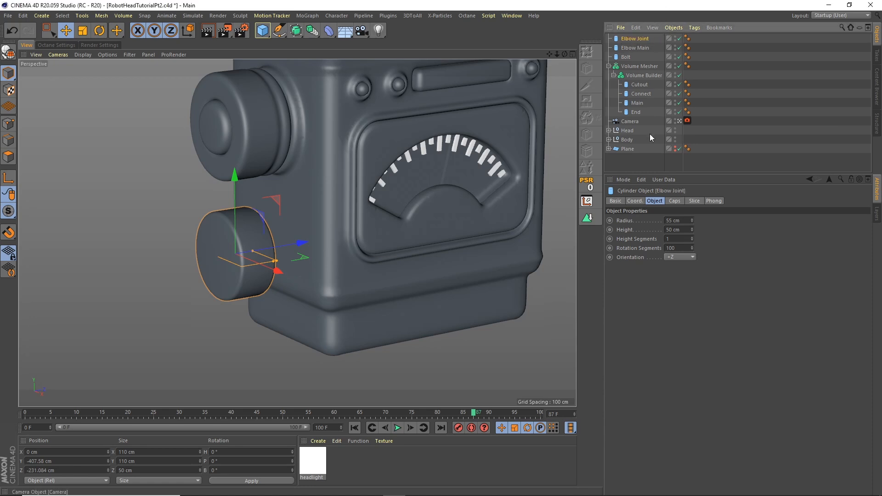
Step: Set the Elbow Joint cylinder's radius to 27 cm and its height to 60 cm
left_click(673, 221)
left_click(680, 229)
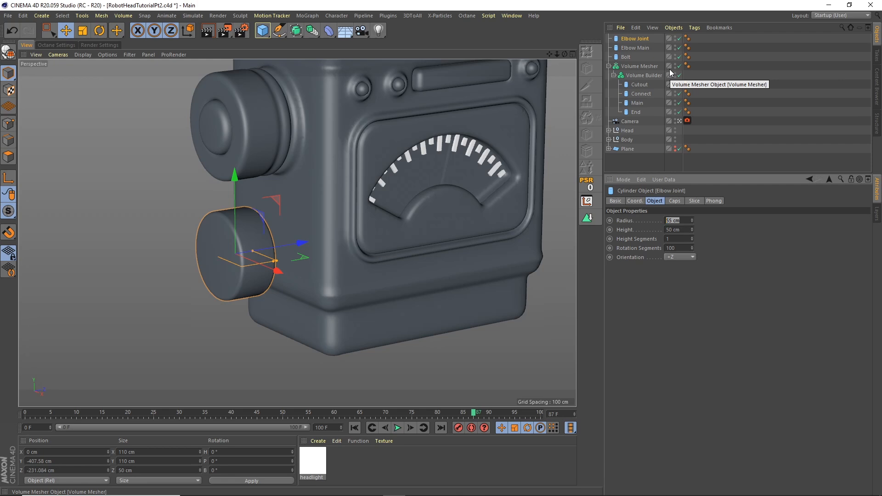
type("27")
key("Tab")
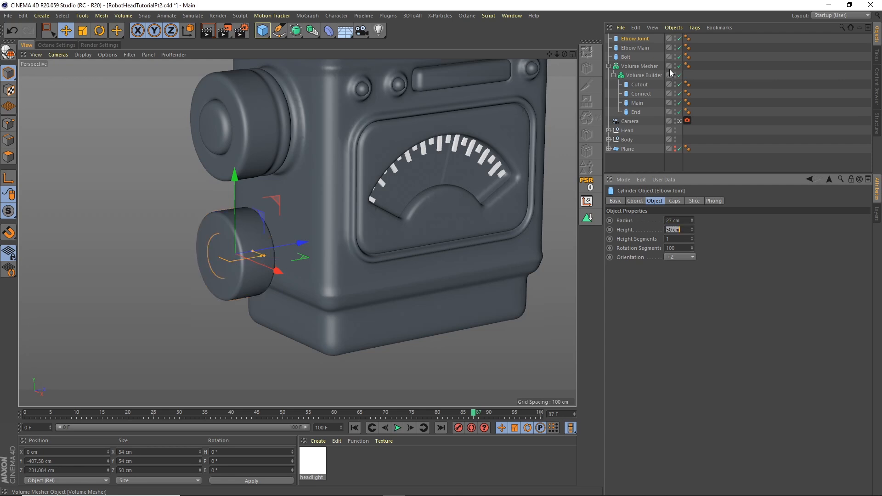
type("60")
key("Return")
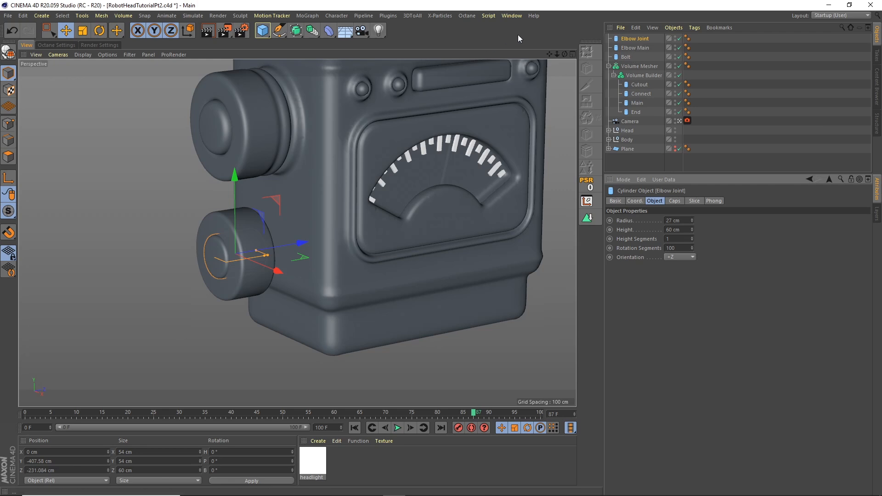
Step: Place Elbow Joint and Elbow Main together as the first children of the Volume Builder
left_click(634, 48, "ctrl")
left_click_drag(633, 48, 645, 70)
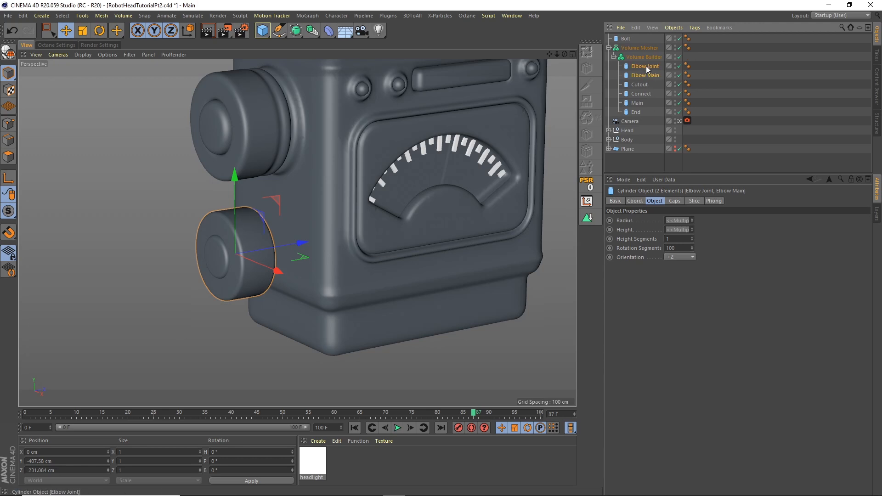
left_click(647, 57)
left_click(650, 67)
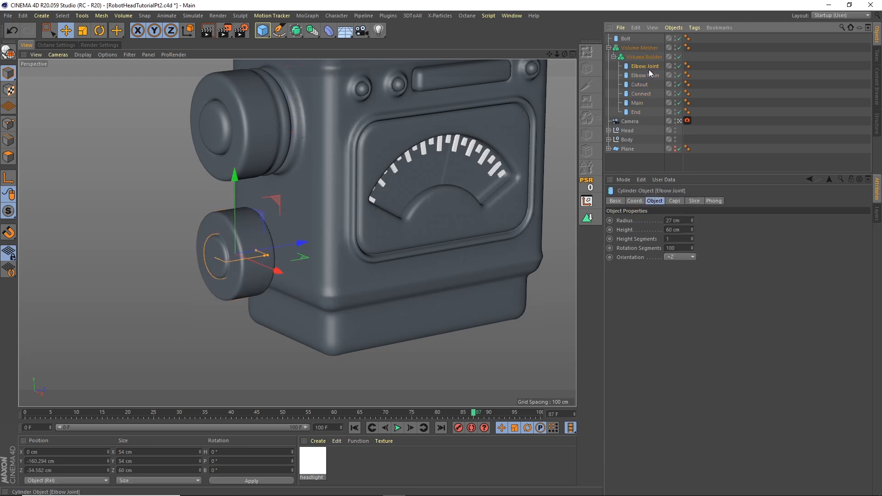
Step: Reorder both elbow cylinders below the Smooth Layer in the Volume Builder and set Elbow Joint's mode to Subtract
left_click(645, 57)
left_click(653, 262, "shift")
left_click_drag(652, 262, 657, 275)
left_click(656, 263)
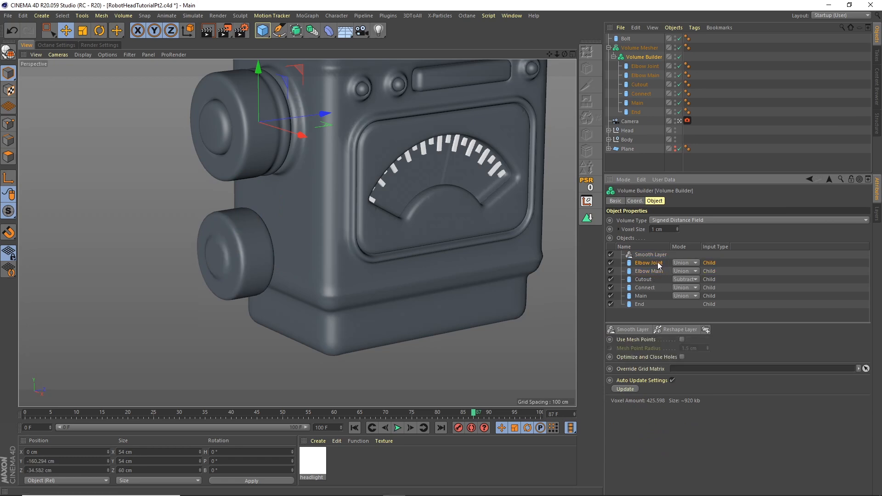
left_click(685, 263)
left_click(690, 283)
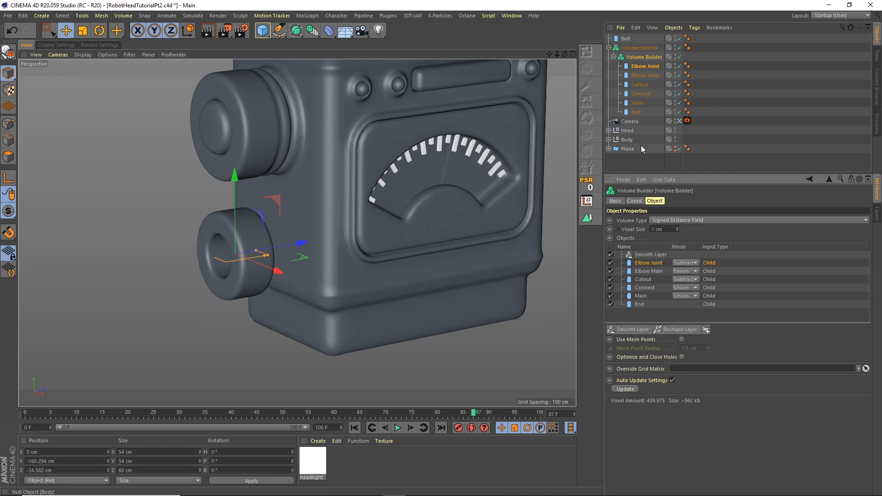
Step: With the Volume Mesher and Volume Builder disabled, add a cube and align it to Elbow Joint's position, leaving it outside the Volume Mesher
left_click(639, 161)
left_click(262, 30)
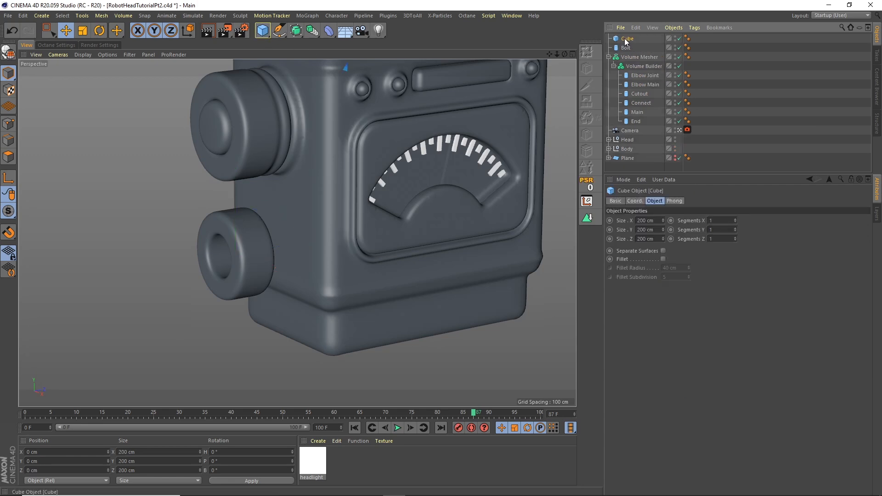
left_click_drag(680, 66, 652, 76)
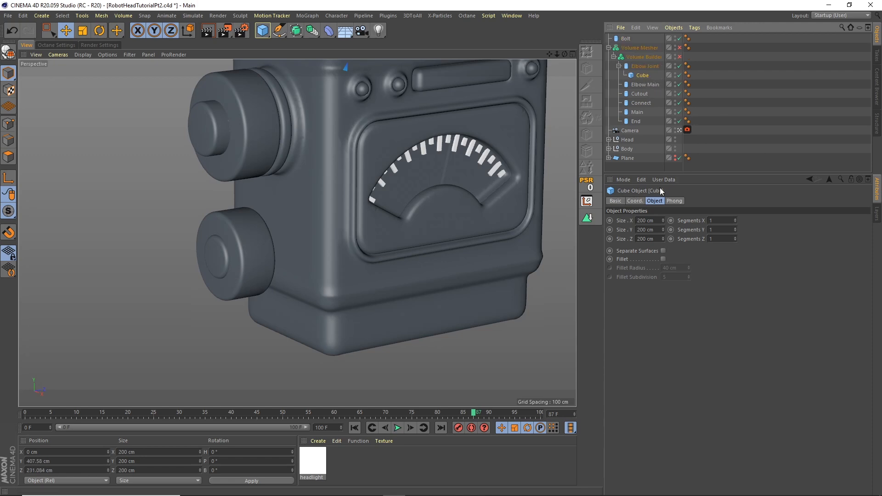
left_click(587, 184)
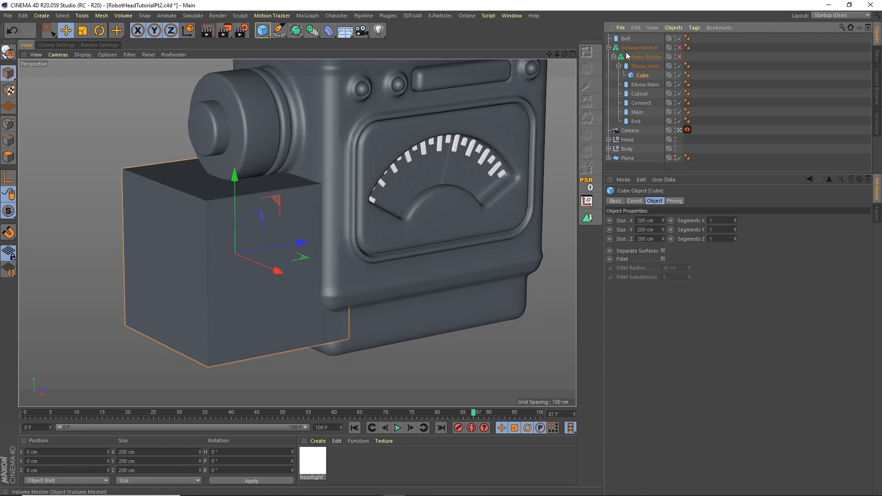
left_click_drag(645, 52, 645, 45)
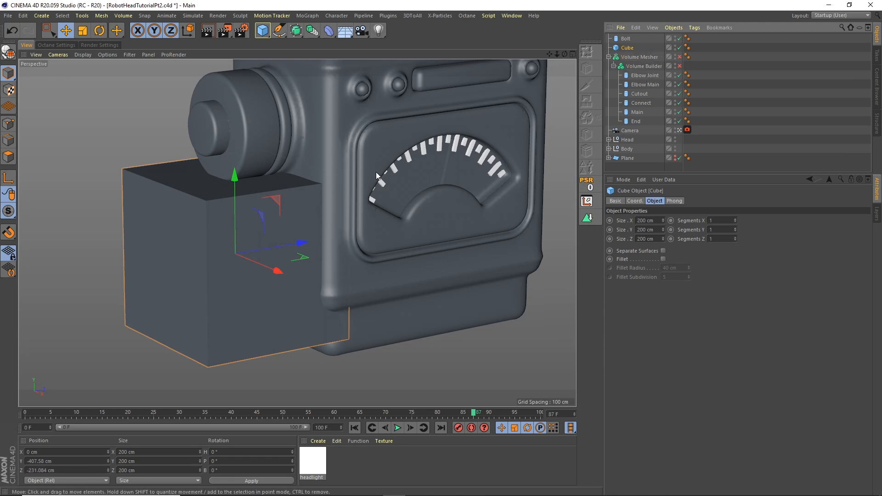
Step: Thin the cube along Z to a size of 40 cm
left_click(84, 31)
left_click_drag(301, 242, 259, 261)
left_click(628, 48)
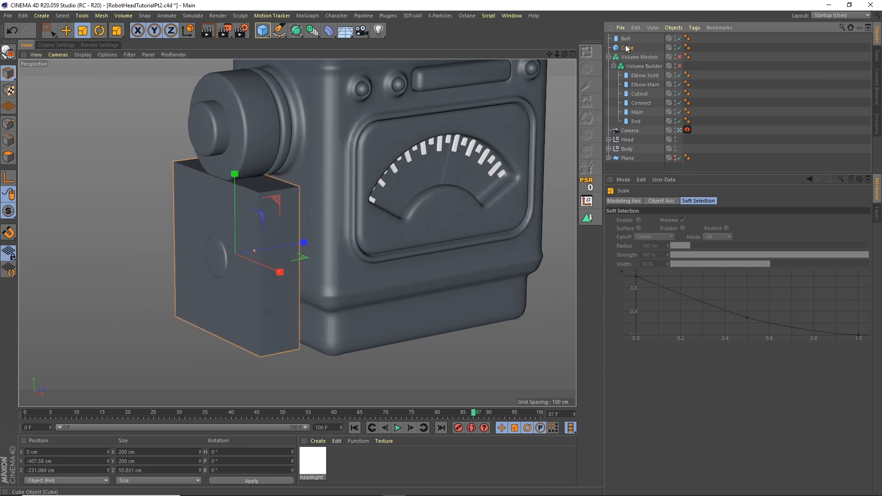
left_click(654, 201)
double_click(648, 239)
type("40")
key("Return")
Step: Set the cube's Y size to 150 cm and its X size to 100 cm
left_click_drag(656, 229, 613, 211)
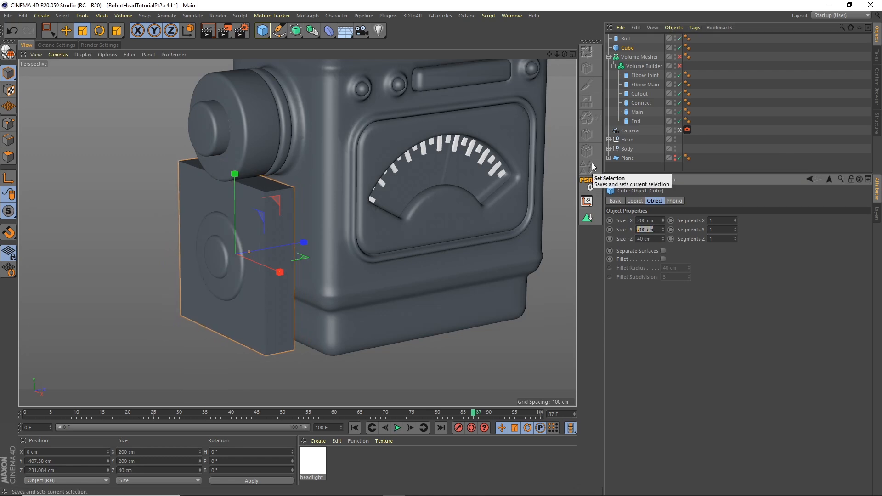
type("150")
key("Return")
left_click_drag(659, 221, 636, 220)
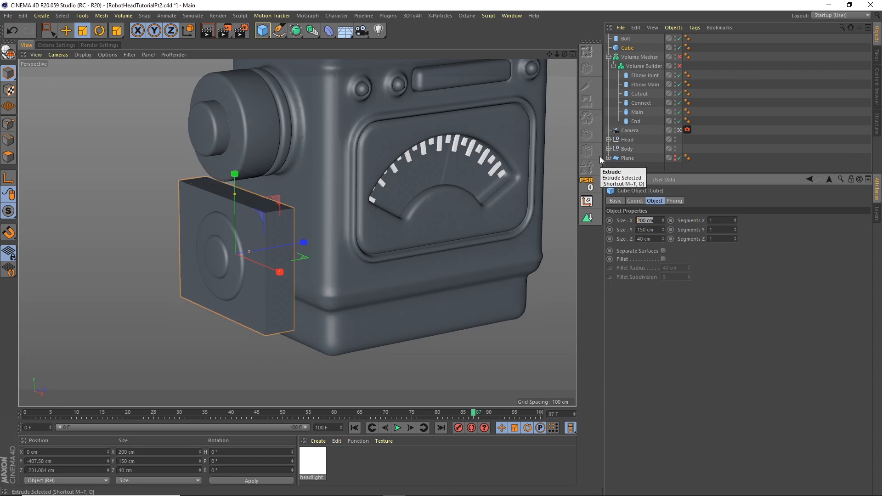
type("100")
key("Return")
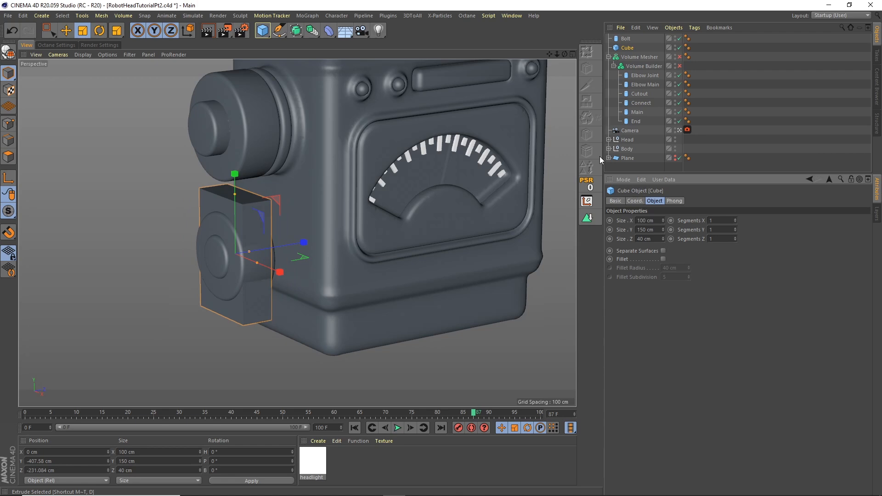
Step: Move the cube up about 66 cm between the shoulder and elbow, and place it first in the Volume Builder
left_click(65, 31)
left_click_drag(235, 174, 230, 120)
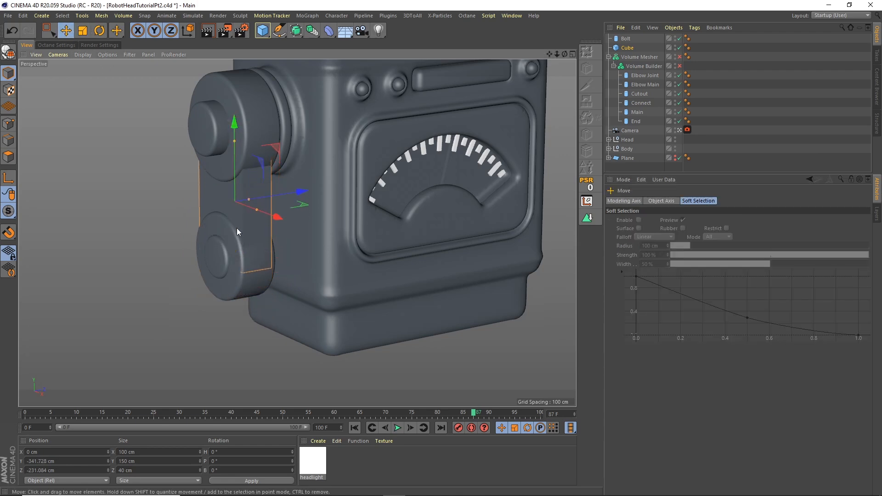
left_click_drag(639, 71, 643, 69)
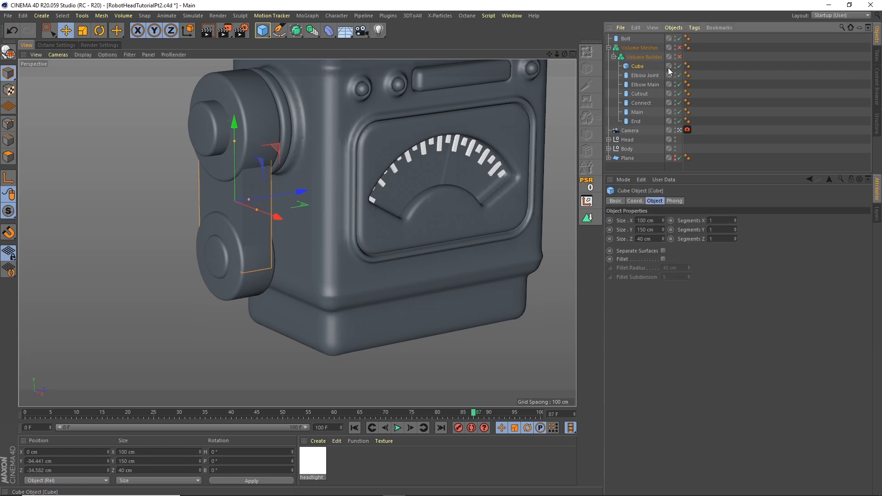
Step: Re-enable the Volume Builder and Volume Mesher, and reorder the Cube between Elbow Joint and Elbow Main in the builder's object list
left_click(680, 57)
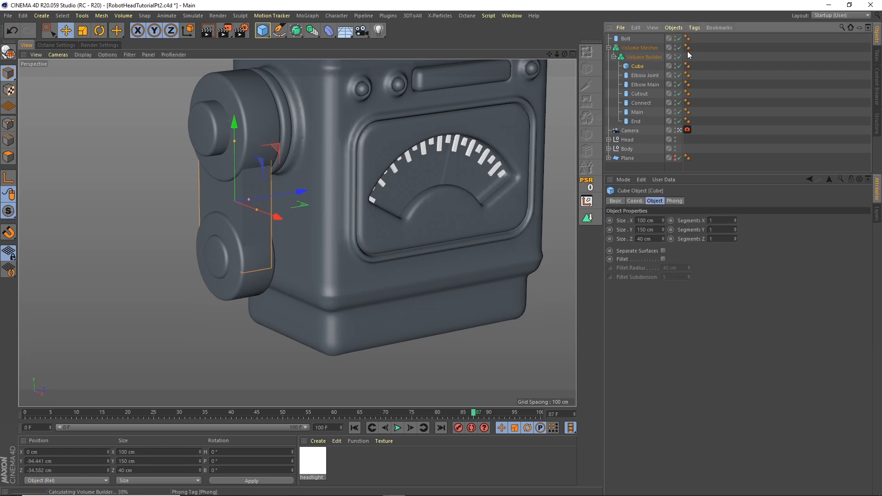
left_click_drag(565, 54, 589, 43)
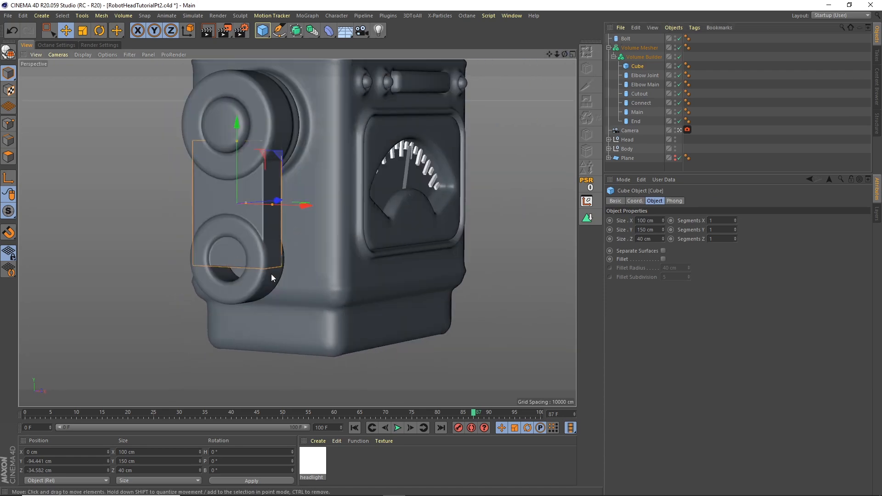
left_click(644, 57)
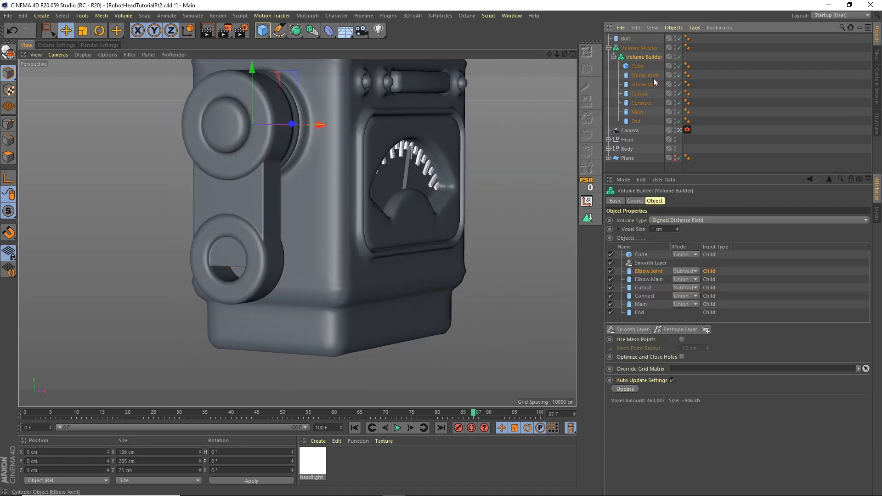
left_click_drag(642, 255, 647, 274)
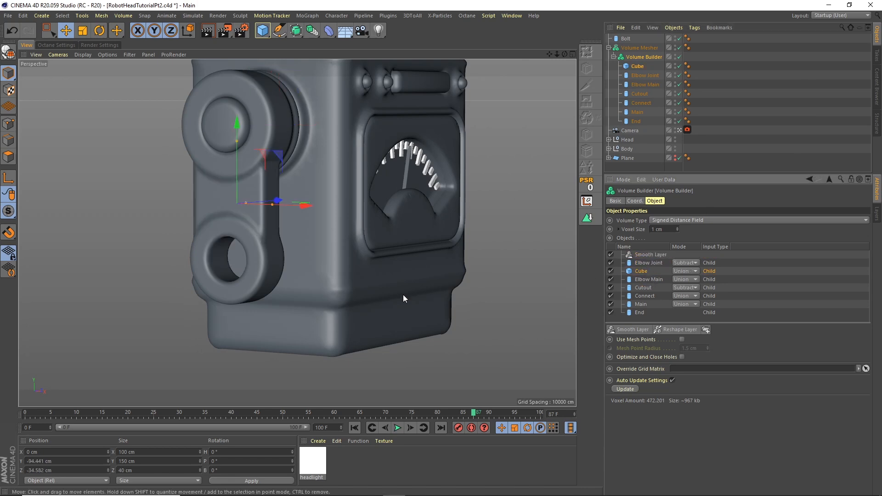
left_click_drag(263, 266, 231, 272, "alt")
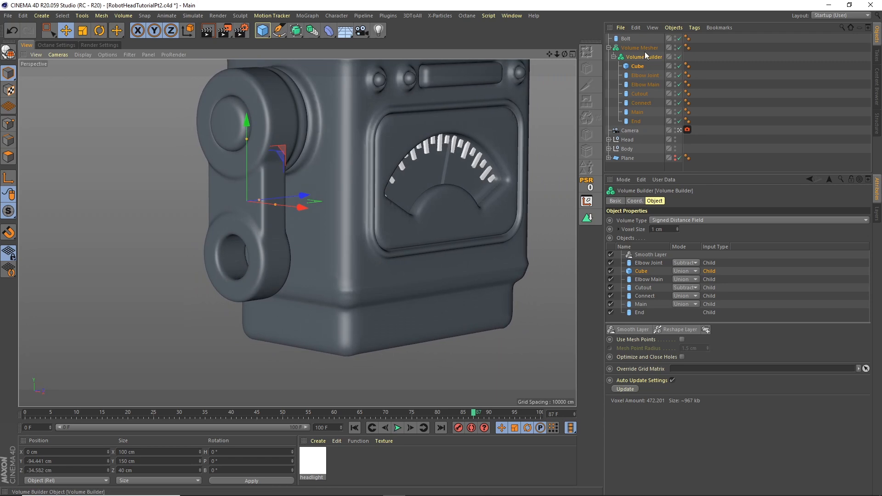
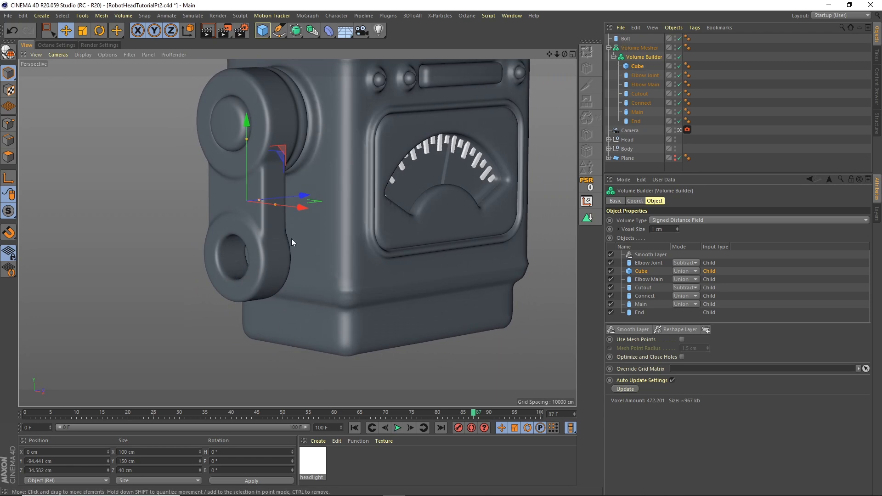
Step: Paste a copy of the arm's connecting cube outside the Volume Builder and move it down about 139 cm, below the elbow
left_click(638, 66)
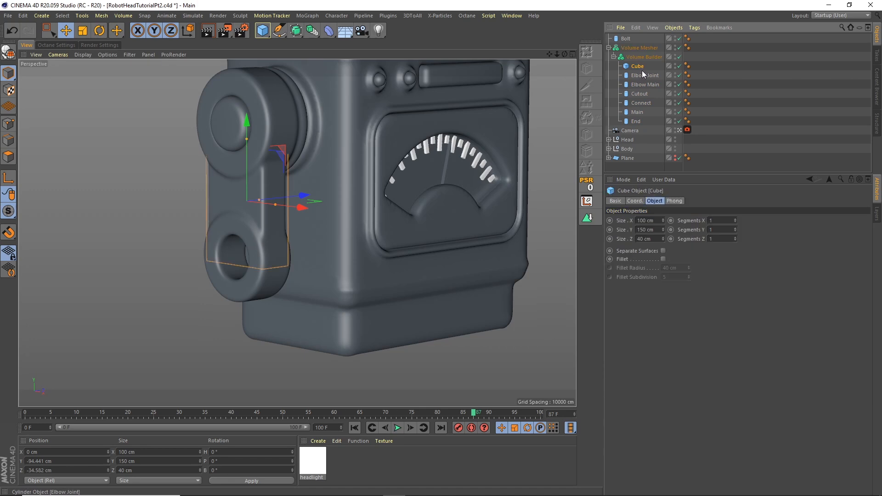
key("ctrl+c")
key("ctrl+v")
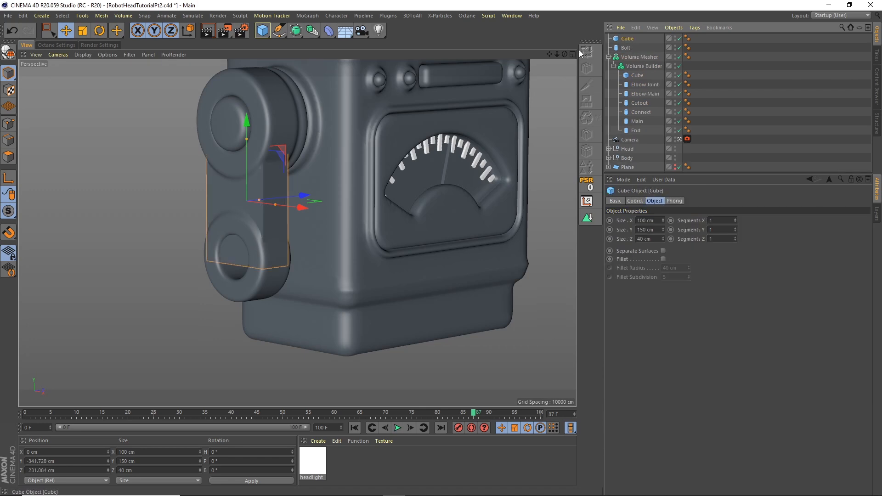
left_click_drag(249, 120, 248, 295)
left_click_drag(277, 321, 254, 315)
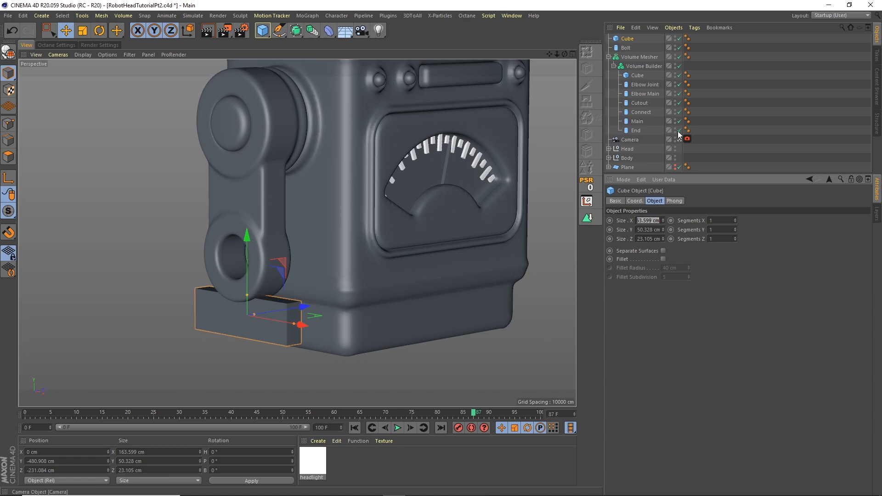
Step: Set the copied cube's size to 25 cm in X, 100 cm in Y and 160 cm in Z
type("25")
key("Tab")
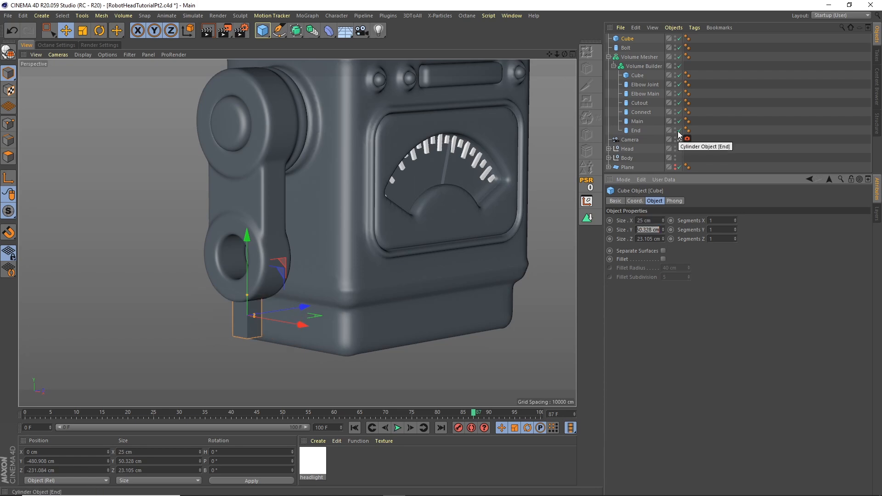
type("100")
key("Tab")
type("160")
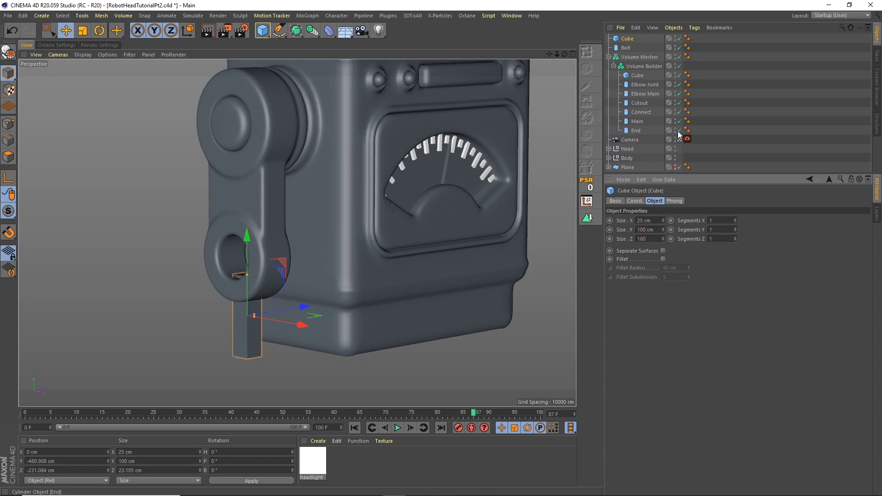
key("Return")
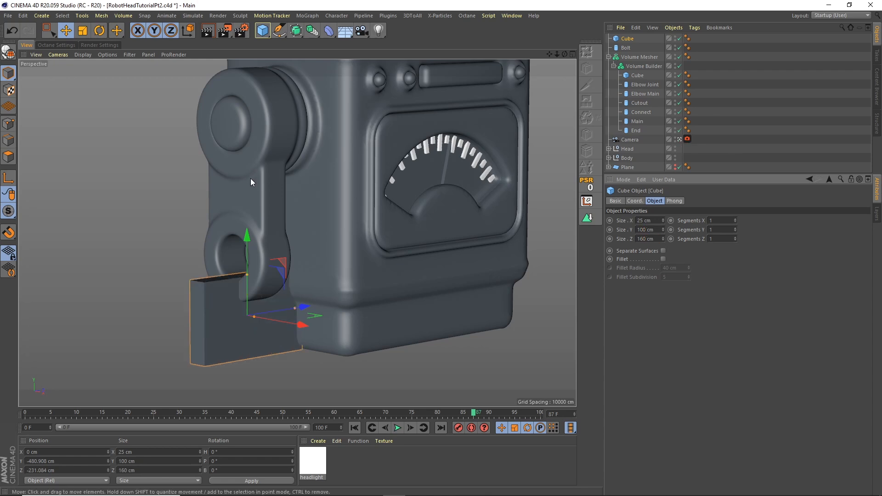
Step: Rotate the copied cube 90° in heading and give it a fillet with a 10 cm radius
left_click(94, 32)
left_click_drag(296, 318, 358, 317)
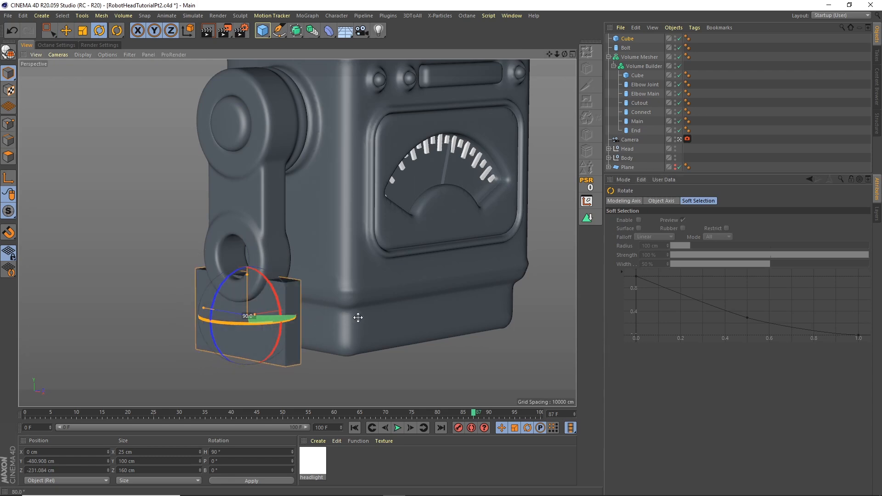
key("e")
left_click(626, 39)
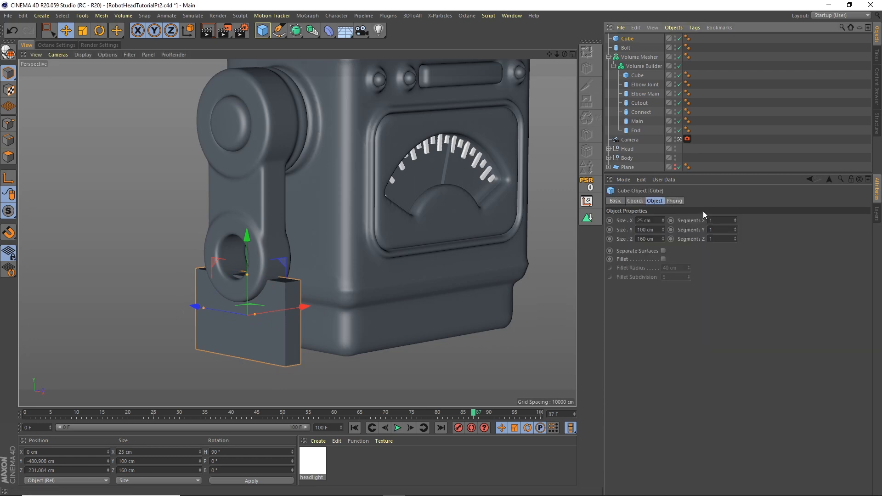
left_click(663, 258)
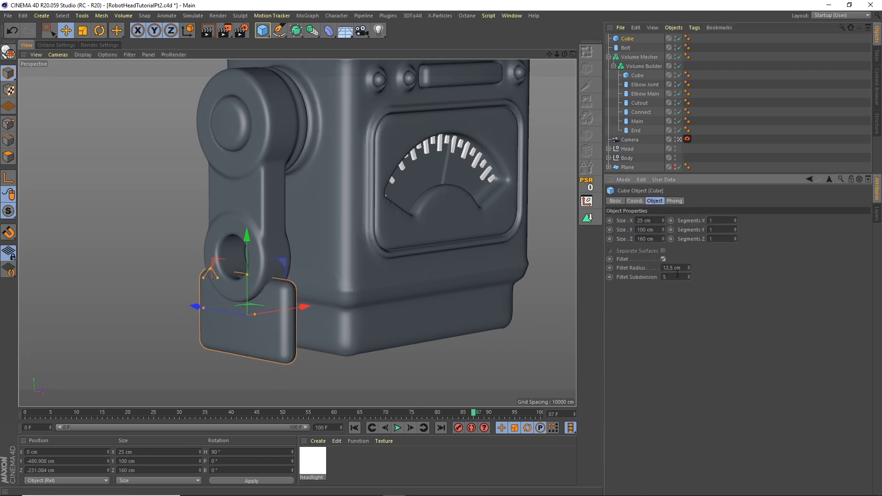
type("10")
key("Return")
Step: Raise the cube about 27 cm and set it to Subtract in the Volume Builder, between Smooth Layer and Elbow Joint
left_click_drag(247, 233, 244, 213)
left_click_drag(628, 39, 652, 62)
left_click_drag(654, 254, 650, 268)
left_click(683, 262)
left_click(692, 281)
left_click_drag(372, 252, 332, 257, "alt")
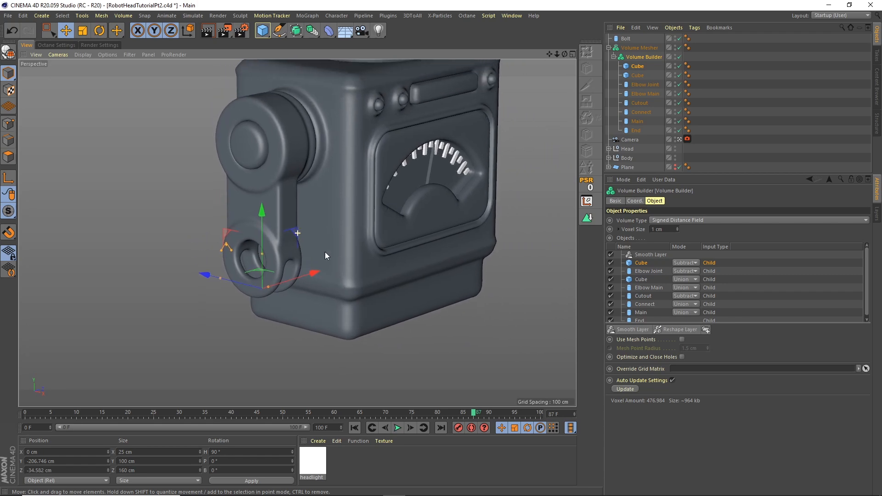
left_click(704, 95)
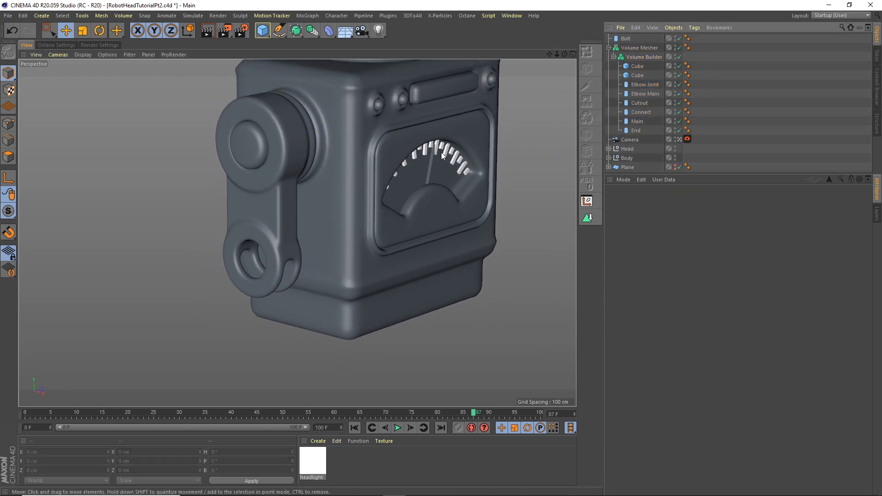
Step: Duplicate the Elbow Joint cylinder to the top level between Bolt and Volume Mesher, and collapse the mesher's hierarchy
left_click(639, 129)
left_click(644, 88)
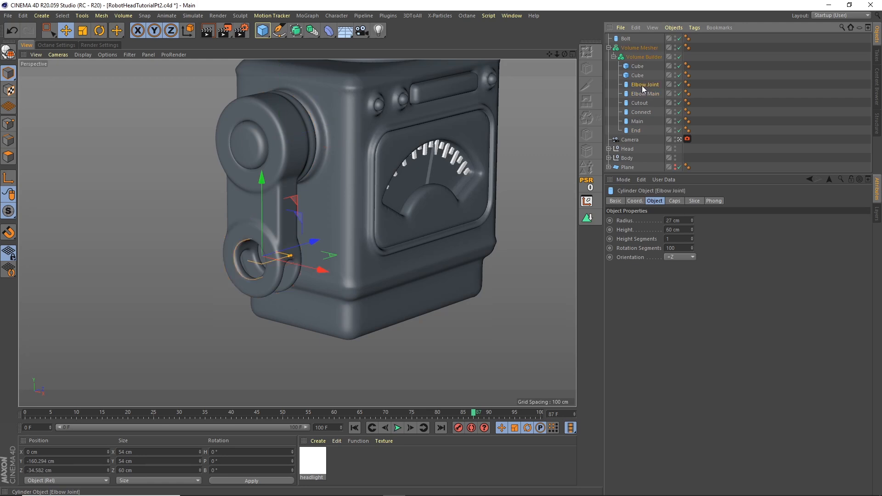
left_click_drag(644, 84, 633, 51, "ctrl")
left_click(609, 57)
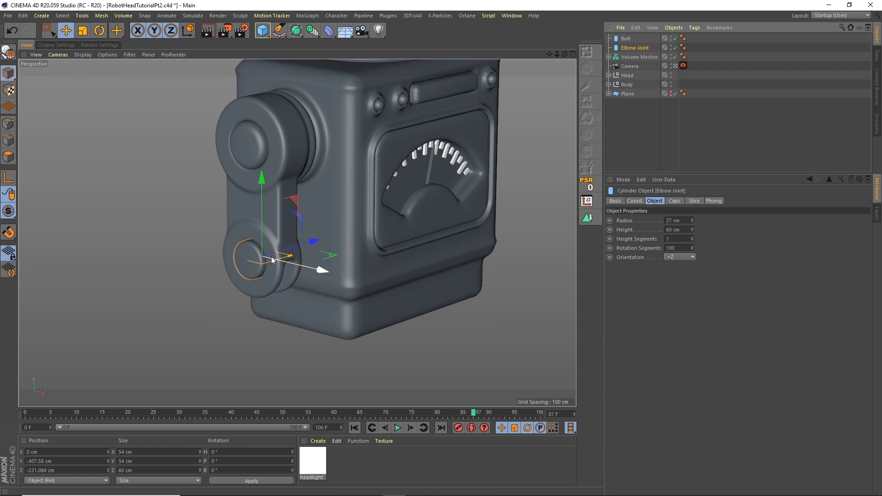
Step: Duplicate the top-level Elbow Joint cylinder and rename the copy Wrist, placed directly above the Volume Mesher
left_click_drag(292, 265, 266, 255, "alt")
right_click_drag(266, 255, 345, 225, "alt")
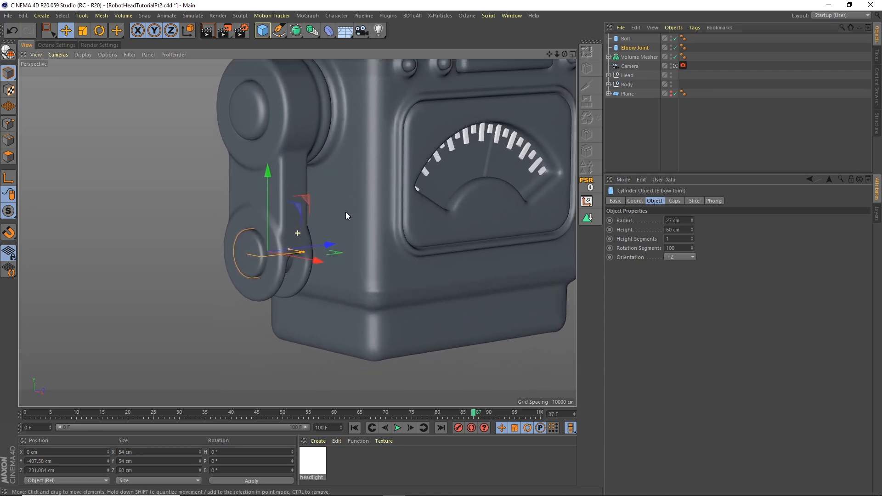
middle_click_drag(301, 280, 318, 150, "alt")
left_click_drag(318, 149, 329, 176, "alt")
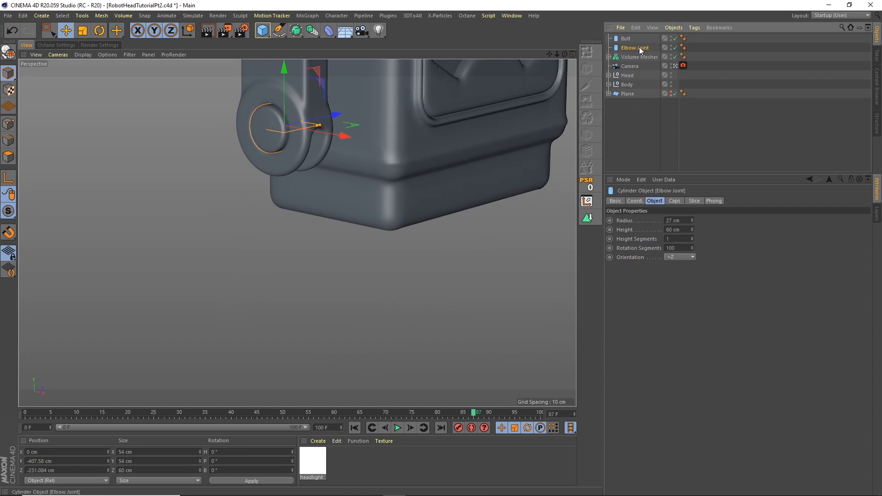
left_click_drag(640, 47, 631, 38, "ctrl")
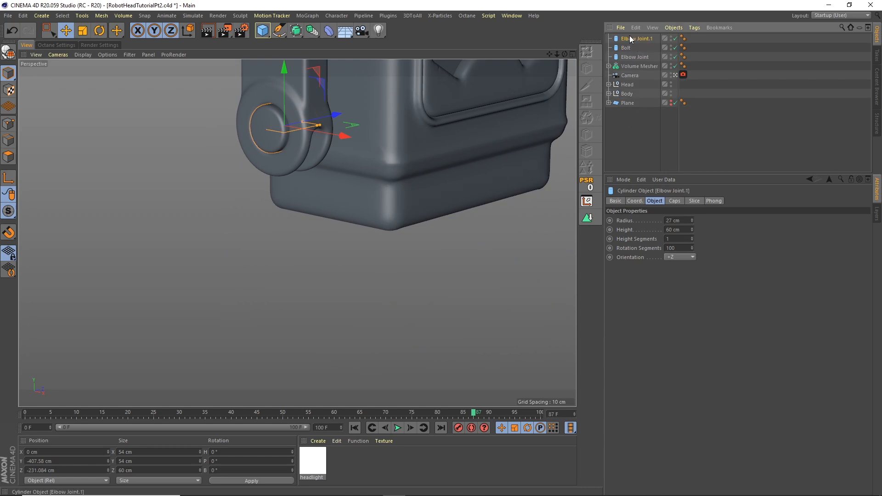
double_click(641, 57)
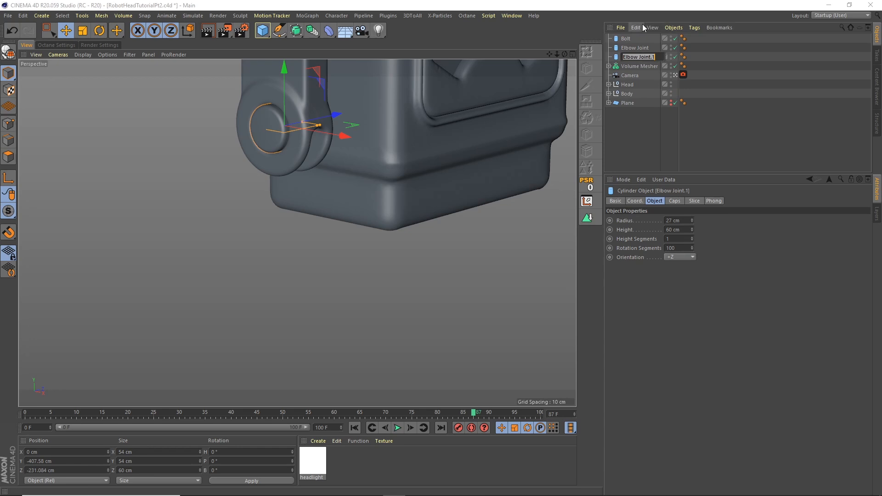
type("Wrist")
key("Return")
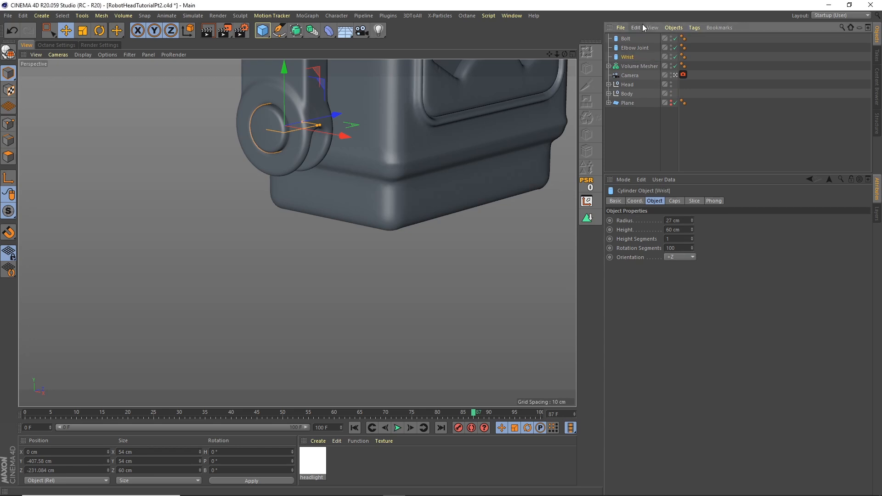
Step: Move the Wrist cylinder down about 160 cm, and set its radius to 46 cm and height to 58 cm
left_click_drag(285, 69, 283, 208)
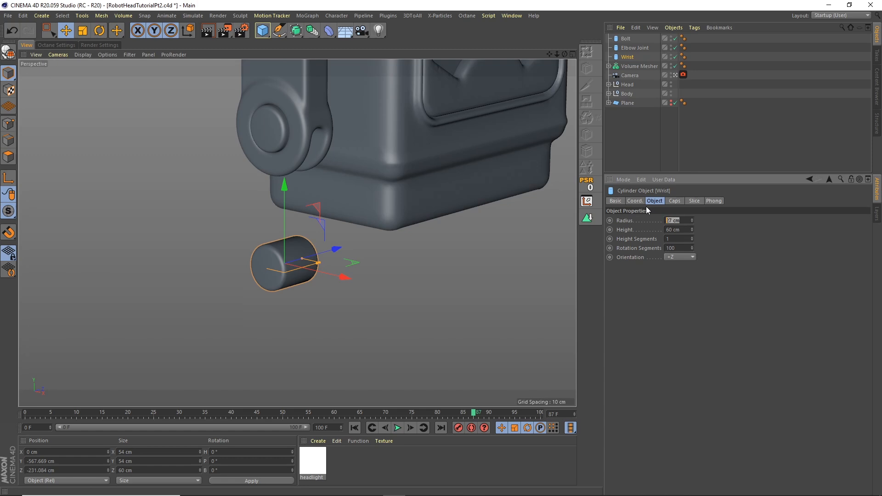
type("46")
key("Tab")
type("58")
key("Return")
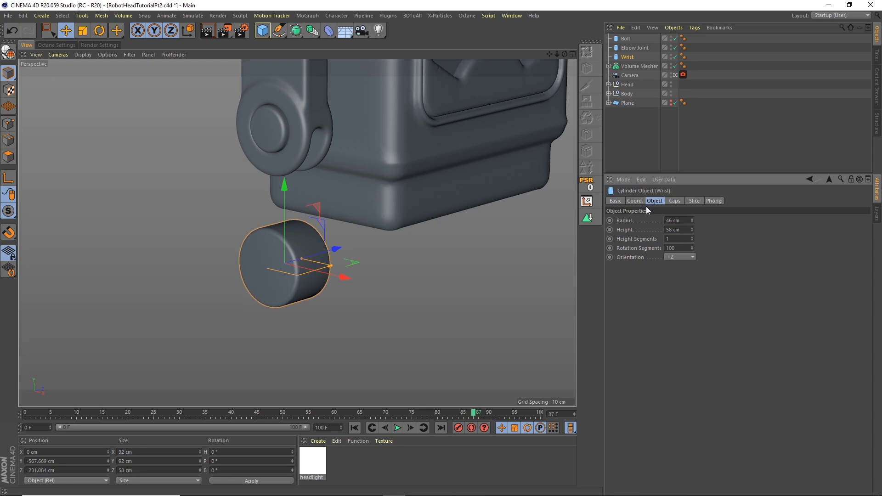
Step: Rename the Volume Mesher as Arm Top and the 100 x 150 x 40 cm cube inside it as Arm Main
left_click(609, 66)
double_click(640, 66)
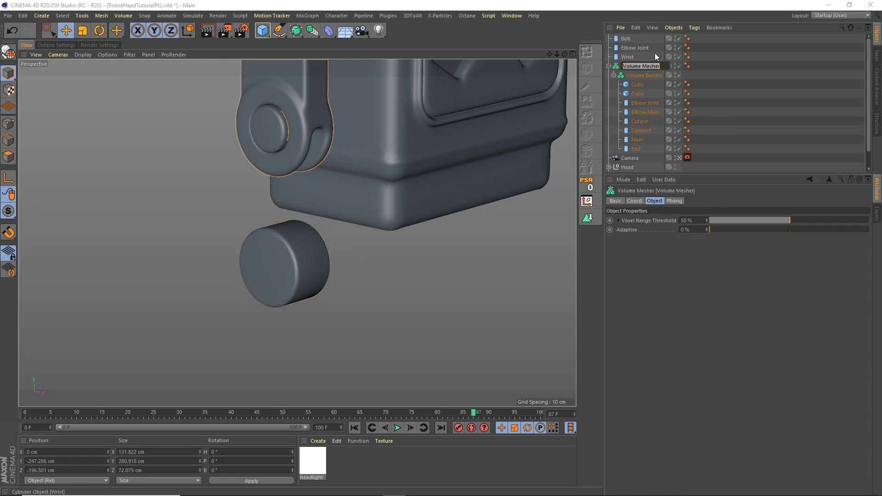
type("Arm Top")
key("Return")
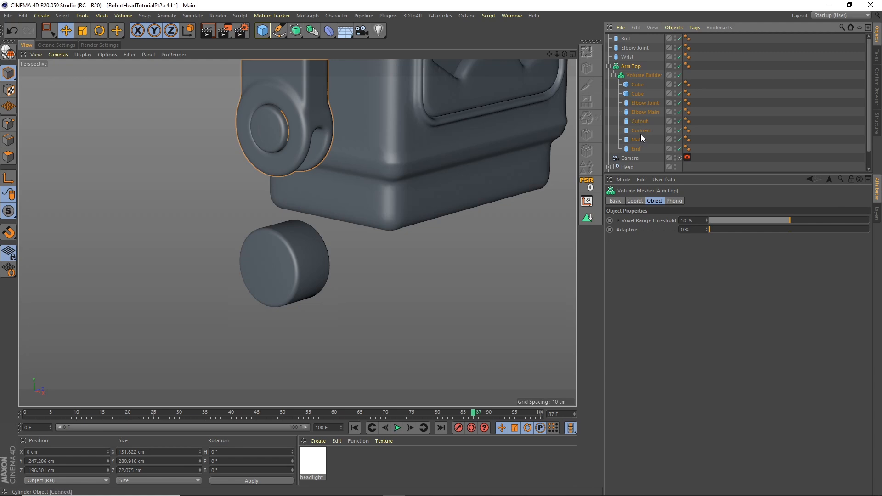
double_click(638, 94)
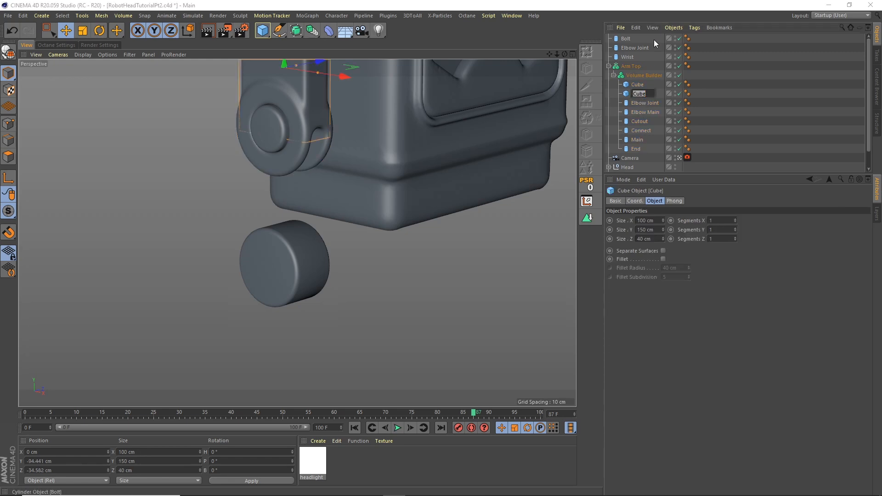
type("Arm Main")
key("Return")
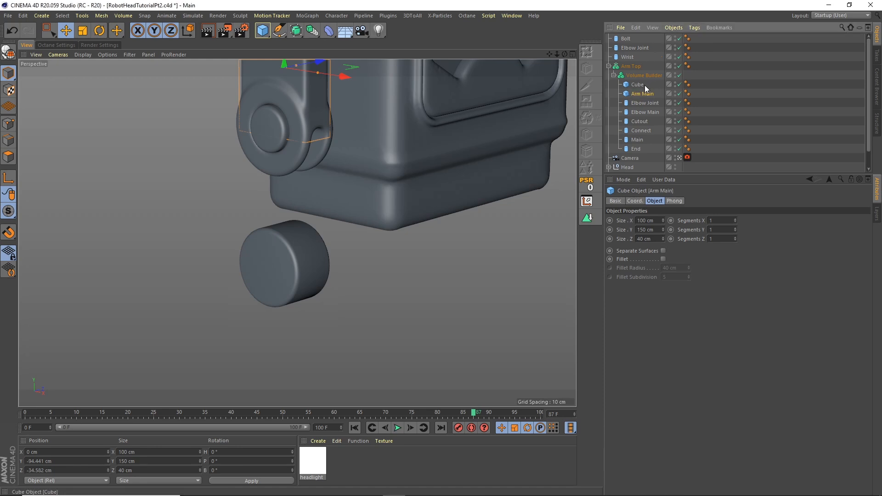
Step: Paste a top-level copy of Arm Main, lower it about 142 cm, and resize it to about 91 cm in X and 168 cm in Y
key("ctrl+c")
key("ctrl+v")
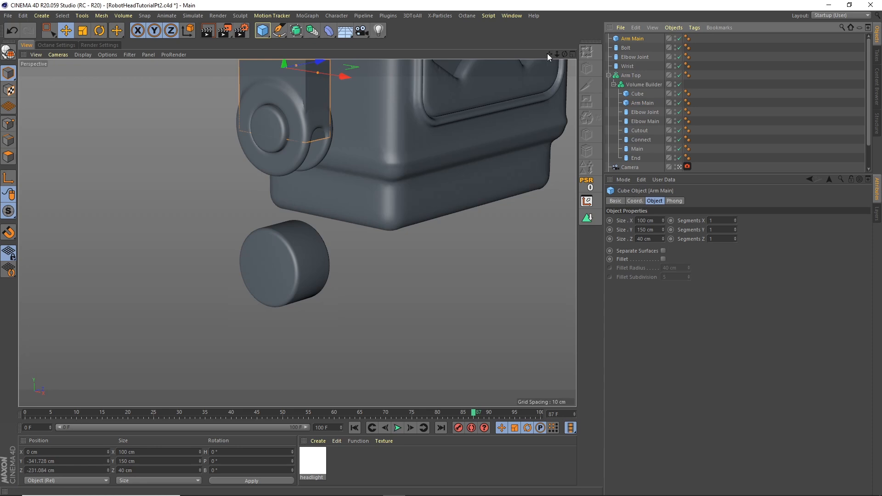
left_click_drag(290, 68, 316, 197)
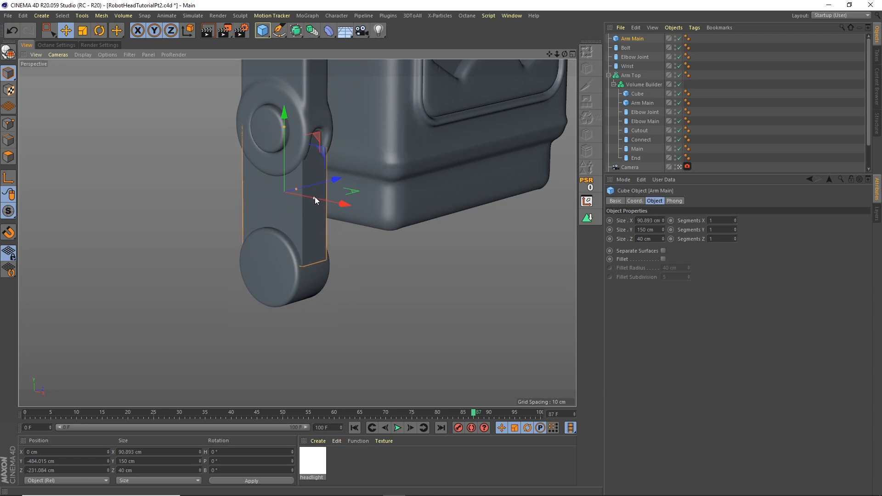
left_click_drag(288, 126, 288, 120)
mouse_move(393, 141)
left_mouse_down("alt")
mouse_move(364, 144)
mouse_move(382, 141)
left_mouse_up("alt")
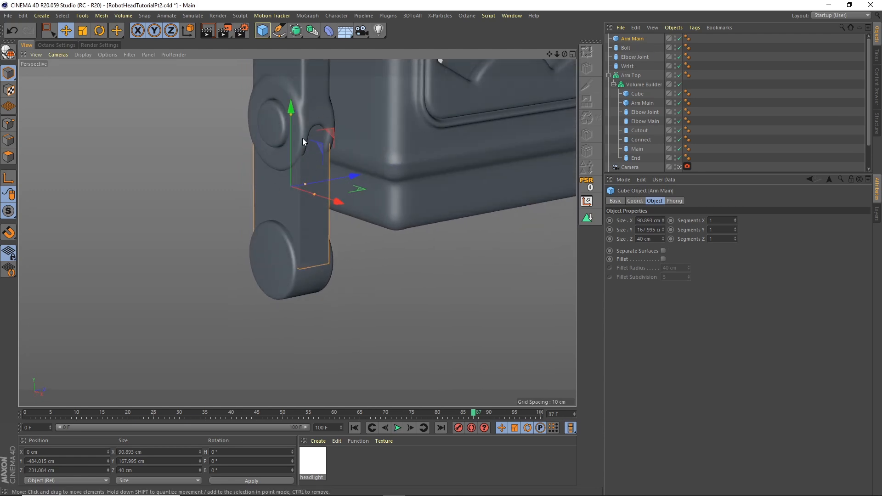
Step: Place the copied Arm Main below Bolt in the hierarchy, and add a new Volume Builder and Volume Mesher
left_click_drag(636, 60, 634, 53)
left_click(128, 17)
left_click(136, 34)
left_click(124, 16)
left_click(136, 45)
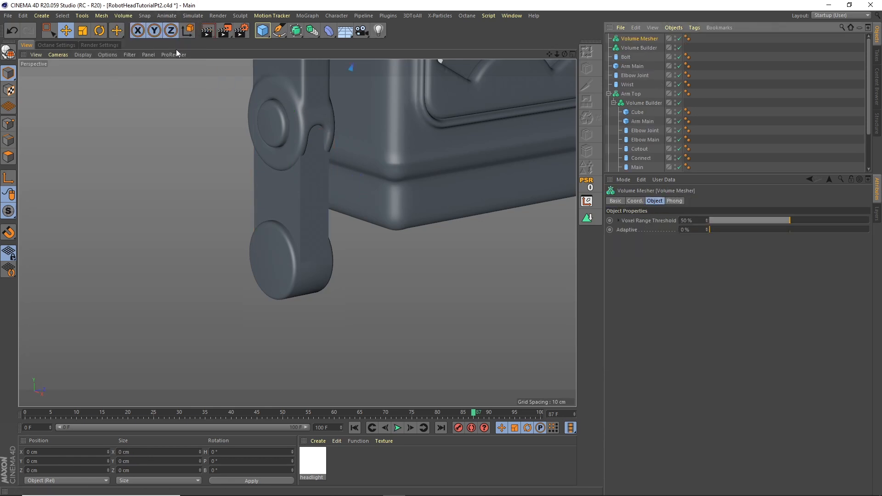
Step: Align the new Volume Mesher and Volume Builder to the Elbow Joint by parenting and resetting PSR, and return them to the top level
left_click_drag(639, 48, 641, 42)
left_click(638, 49, "ctrl")
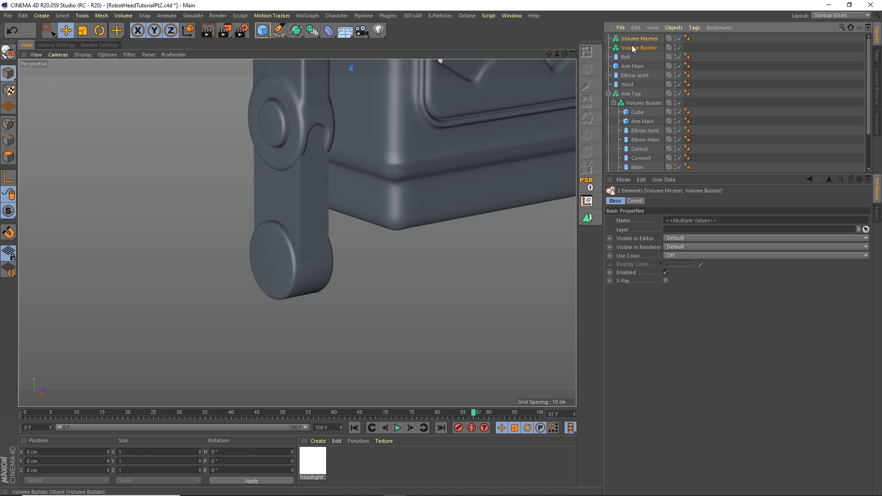
left_click_drag(639, 75, 640, 76)
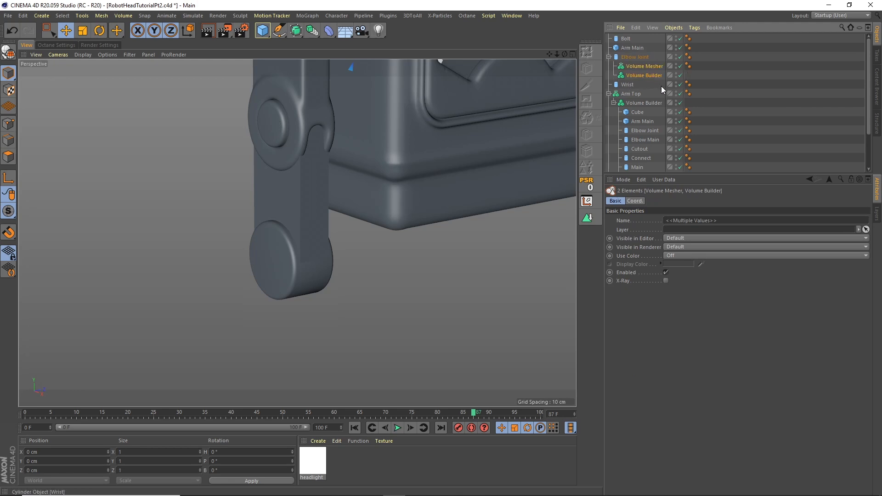
left_click(587, 184)
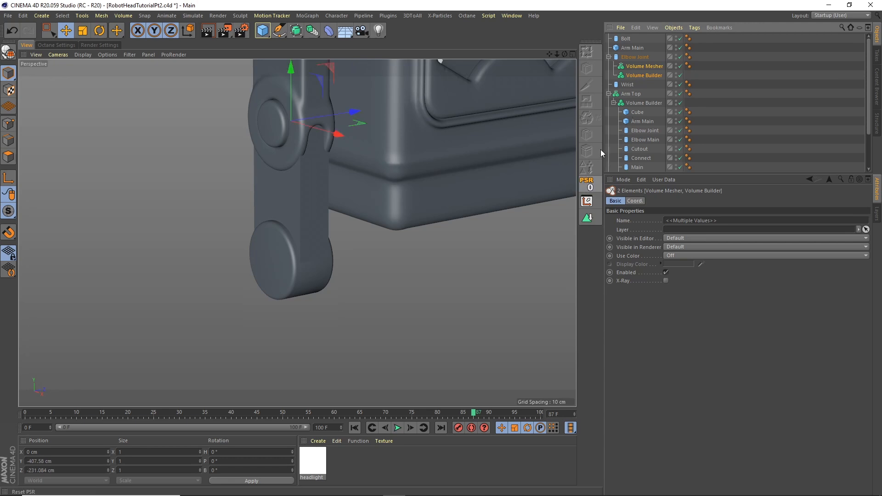
left_click_drag(643, 67, 635, 40)
Step: Rename the Bolt cylinder as Shoulder Bolt and move it directly below the collapsed Arm Top in the hierarchy
left_click(628, 57)
left_click(628, 66)
left_click(625, 58)
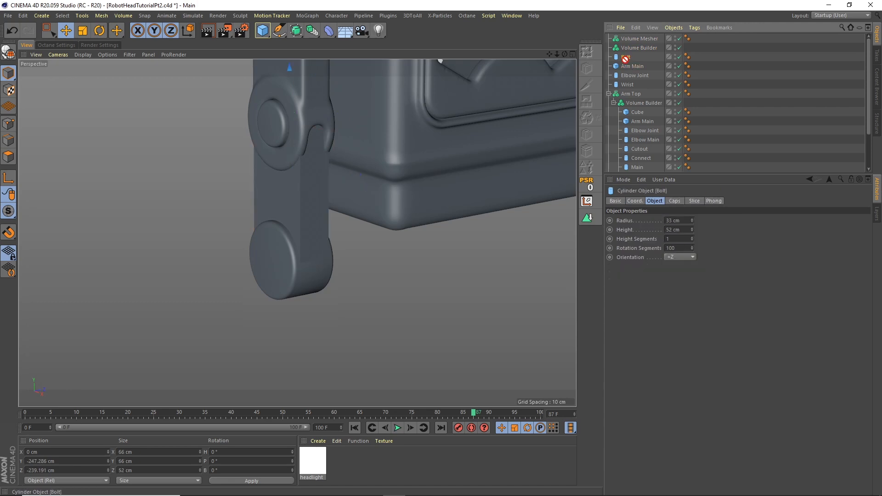
left_click(609, 94)
double_click(624, 57)
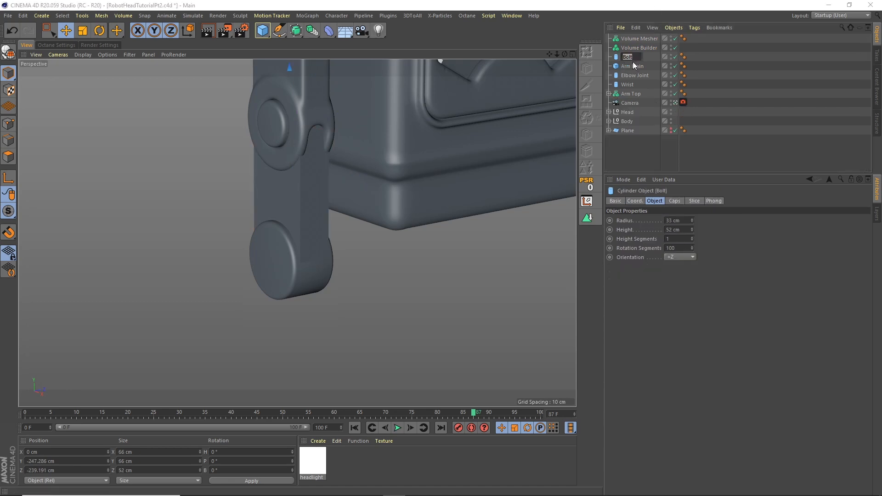
type("Shoulder Bolt")
key("Return")
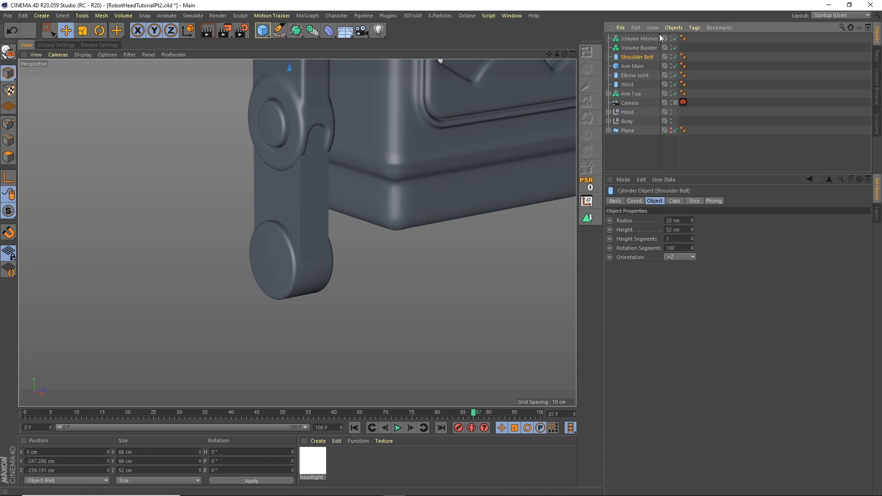
left_click_drag(635, 57, 641, 99)
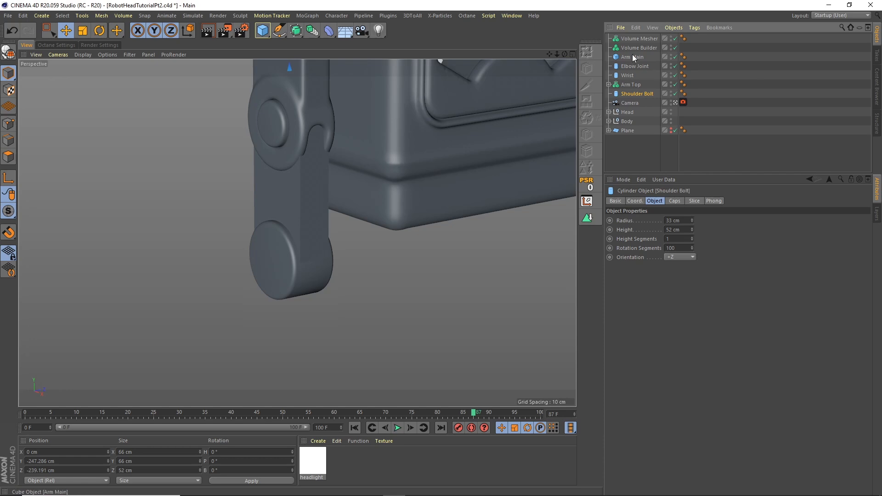
Step: Nest Arm Main and Wrist in the Volume Builder under the Volume Mesher, with Elbow Joint placed below Arm Top in the hierarchy
left_click(628, 75)
left_click(629, 67)
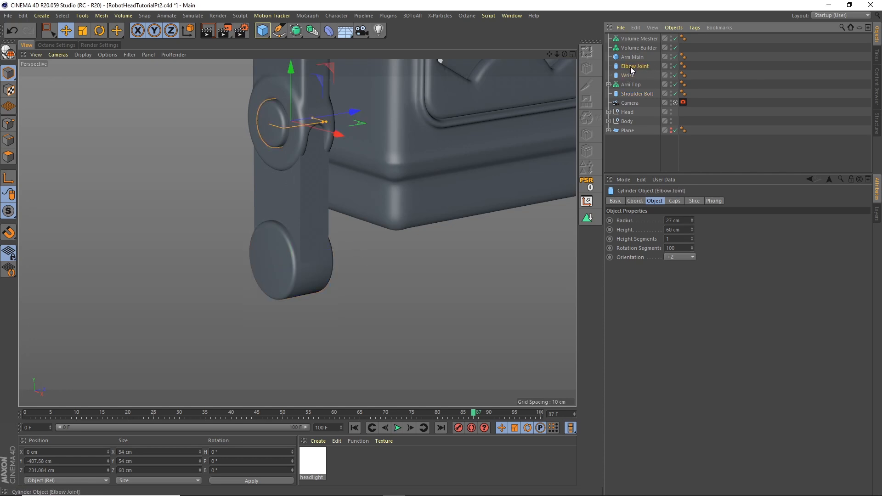
left_click_drag(633, 88, 634, 89)
mouse_move(629, 48)
left_mouse_down()
mouse_move(638, 40)
mouse_move(640, 49)
left_mouse_up()
left_click(632, 57)
left_click(628, 65, "ctrl")
left_click(639, 65)
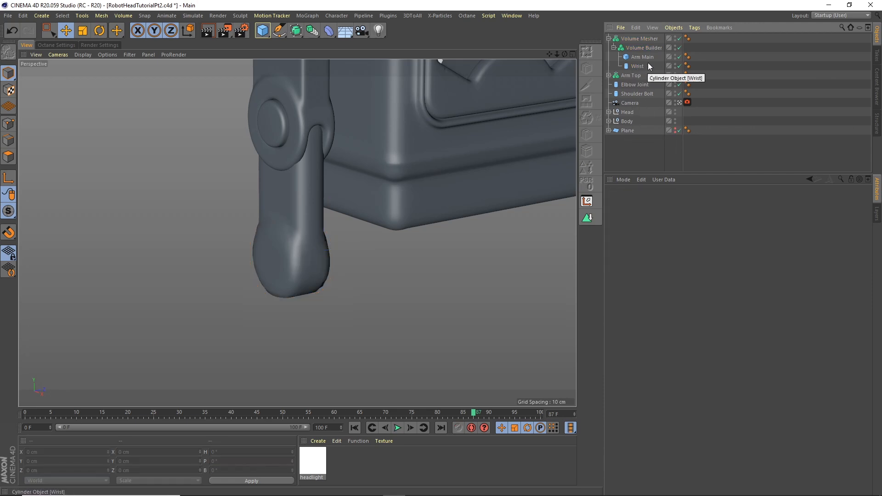
Step: Duplicate the Elbow Joint cylinder and thin the copy to a height of about 12.6 cm in the Right view
left_click(635, 85)
key("ctrl+c")
key("ctrl+v")
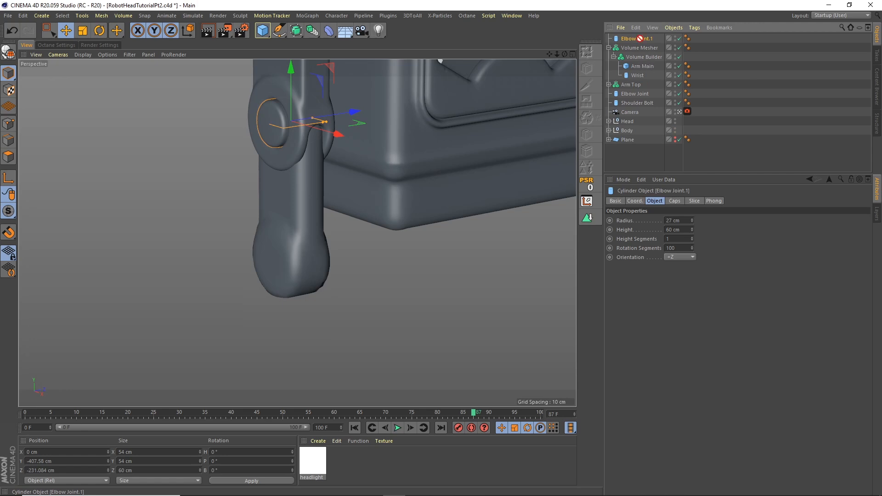
left_click(572, 54)
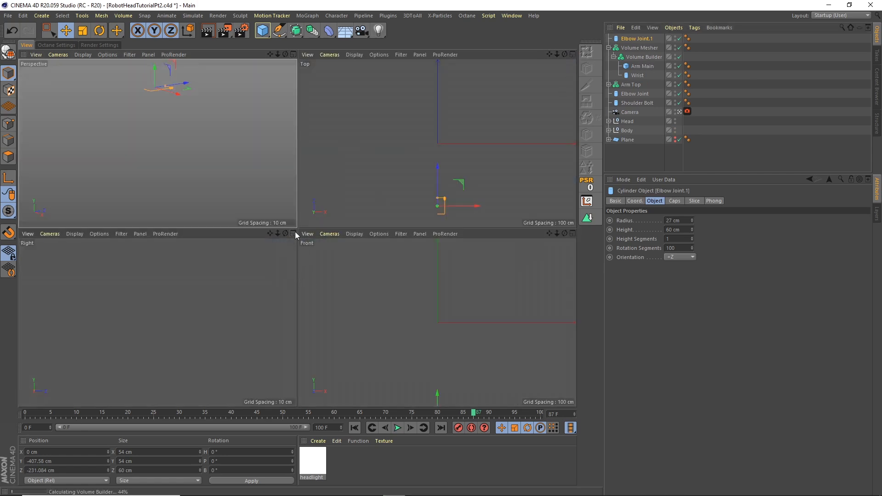
left_click(294, 233)
left_click_drag(556, 52, 512, 79)
scroll(224, 271, "up", 8)
middle_click_drag(221, 240, 461, 148, "alt")
left_click_drag(378, 141, 329, 144)
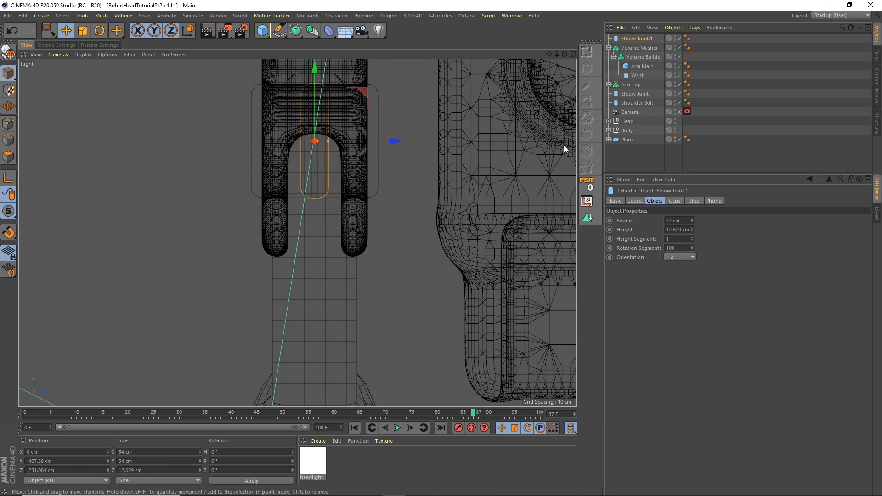
Step: Disable the caps on the copied Elbow Joint cylinder and set its radius to 60 cm and height to 20 cm
left_click(672, 202)
left_click(644, 220)
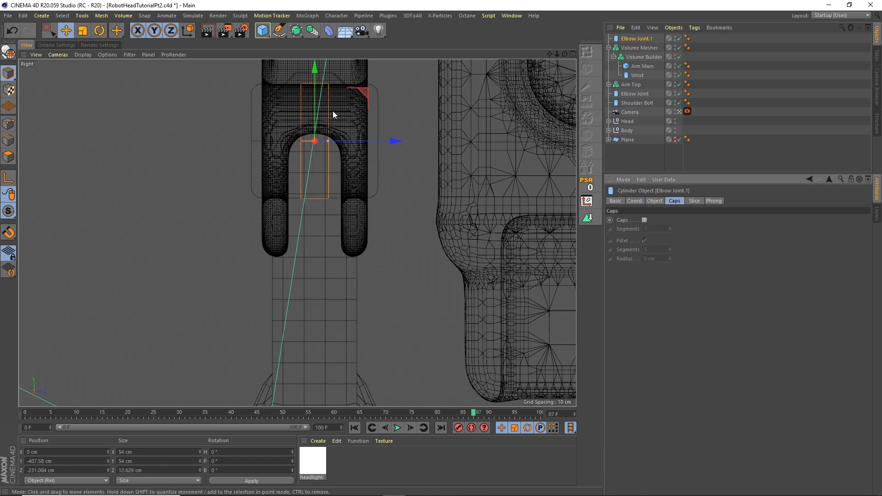
left_click(654, 201)
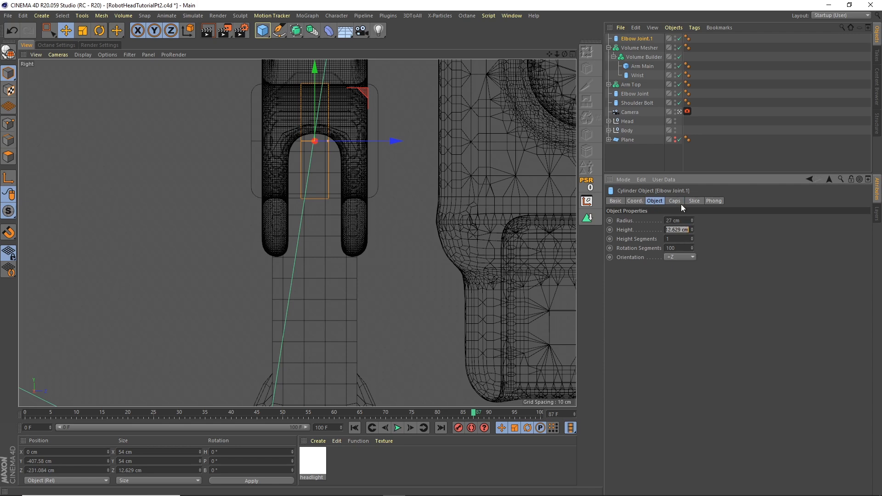
key("shift+Tab")
type("60")
key("Return")
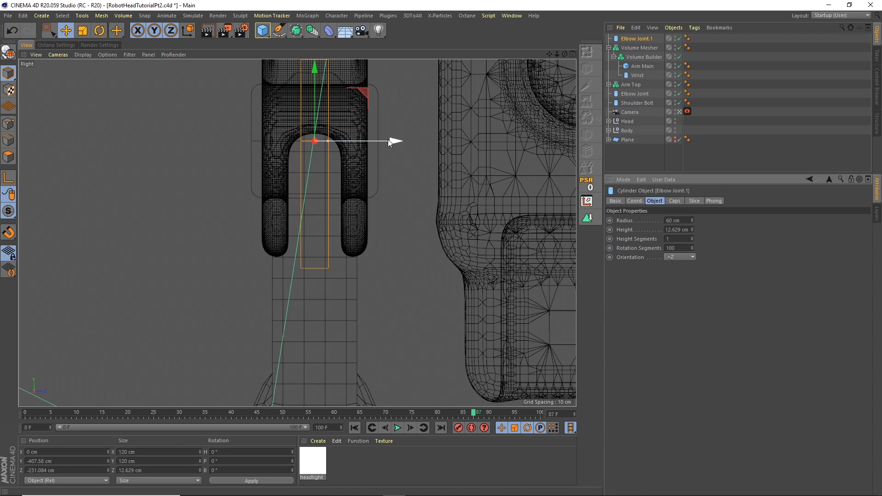
left_click_drag(328, 141, 339, 142)
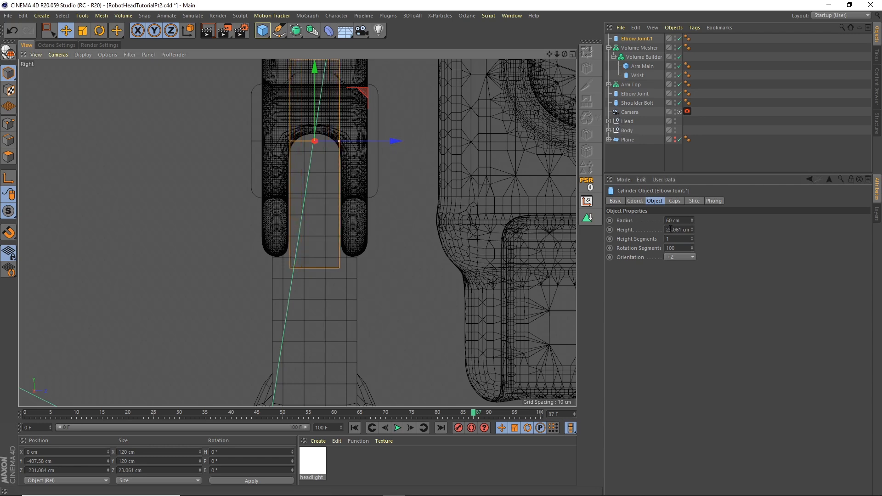
key("Return")
Step: Move the copied cylinder along Z to about -253.7 cm, flush with the inner face of the outer elbow prong
left_click_drag(395, 141, 339, 144, "alt")
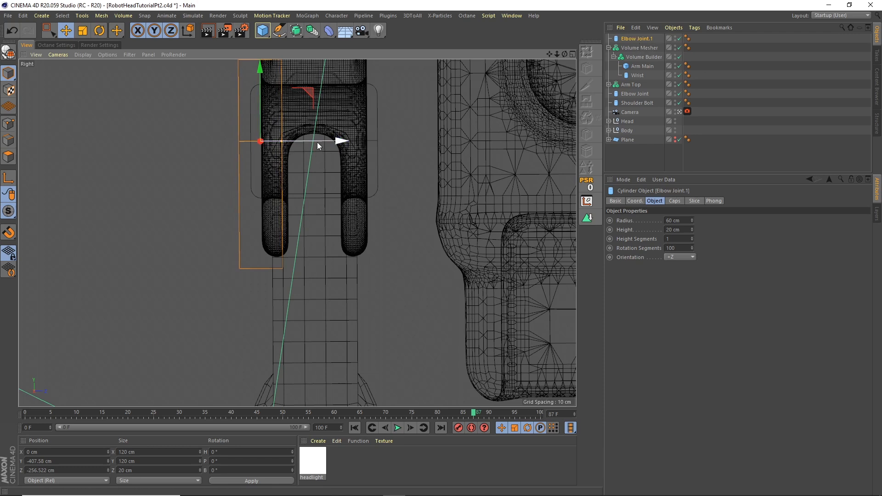
left_click_drag(317, 143, 319, 147)
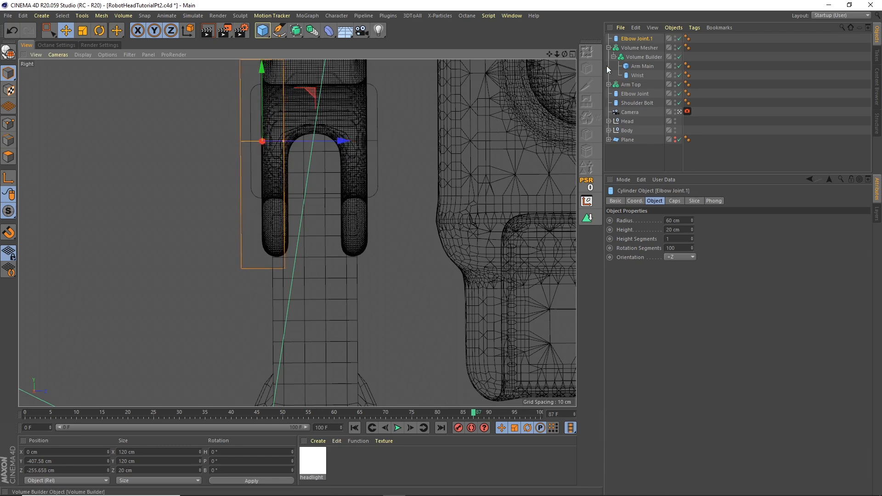
left_click_drag(330, 141, 336, 142)
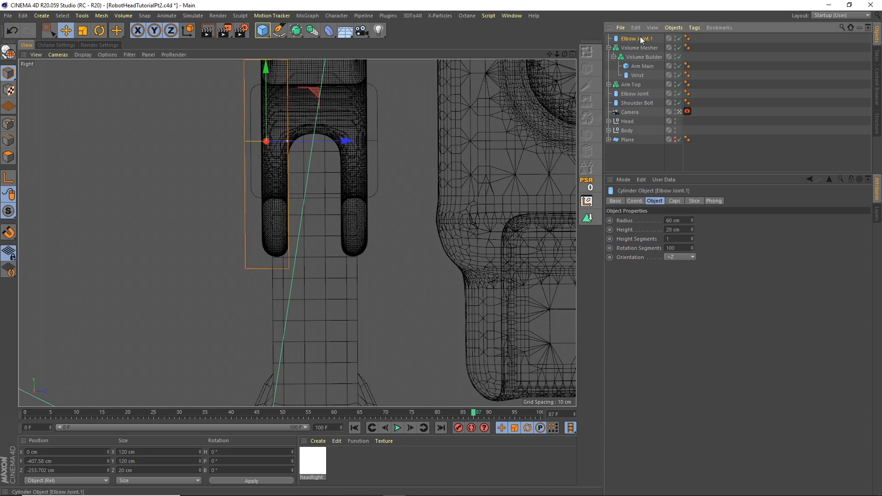
Step: Duplicate the 60 cm radius cylinder and move the copy along Z to about -208.5 cm over the opposite elbow prong
key("ctrl+c")
key("ctrl+v")
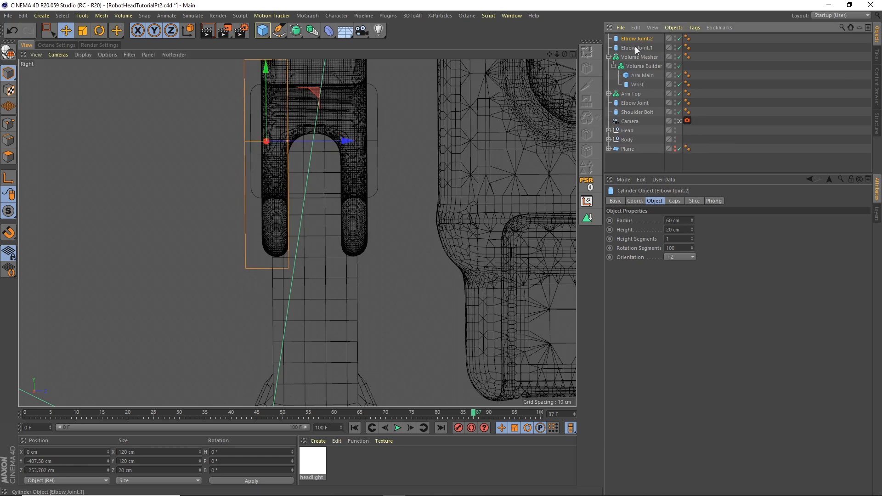
left_click_drag(337, 141, 430, 134)
left_click(572, 54)
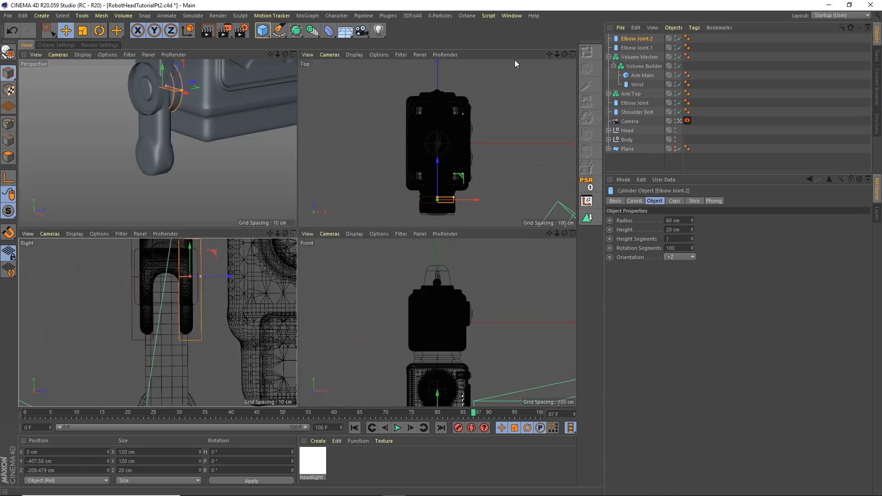
left_click(293, 54)
Step: Enable caps and disable the fillet on both copied Elbow Joint cylinders
left_click(638, 48, "ctrl")
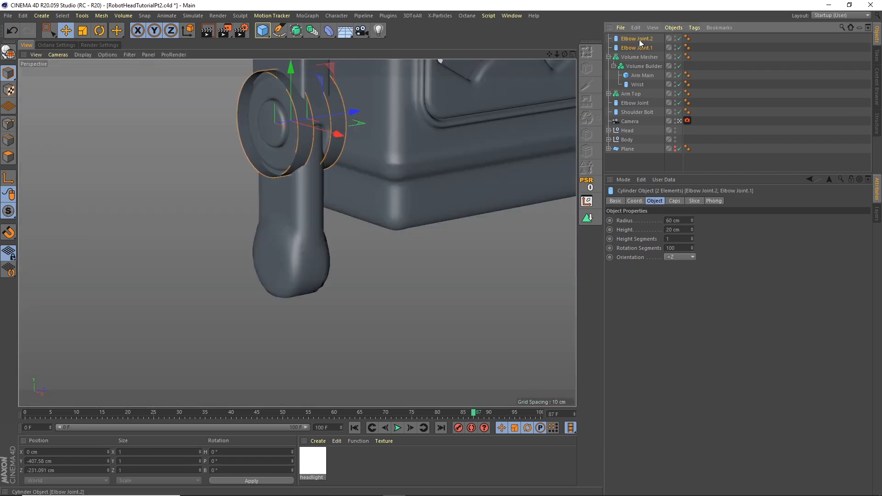
left_click(674, 201)
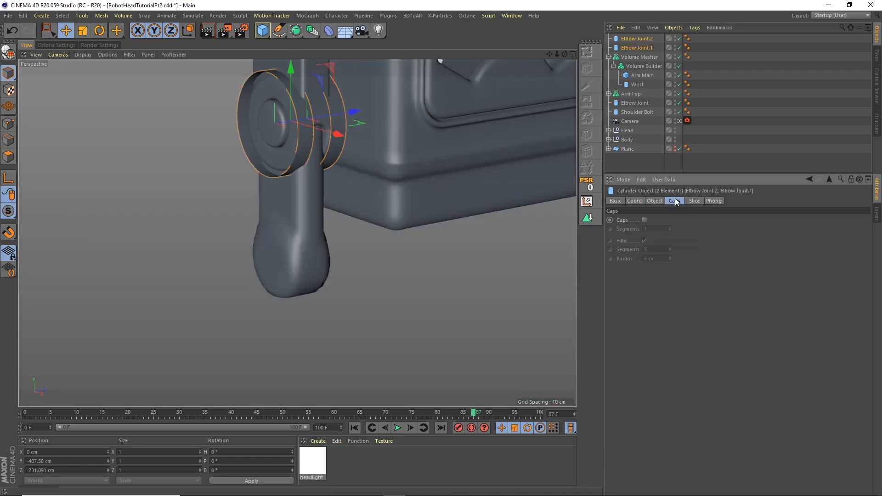
left_click(645, 220)
left_click(645, 241)
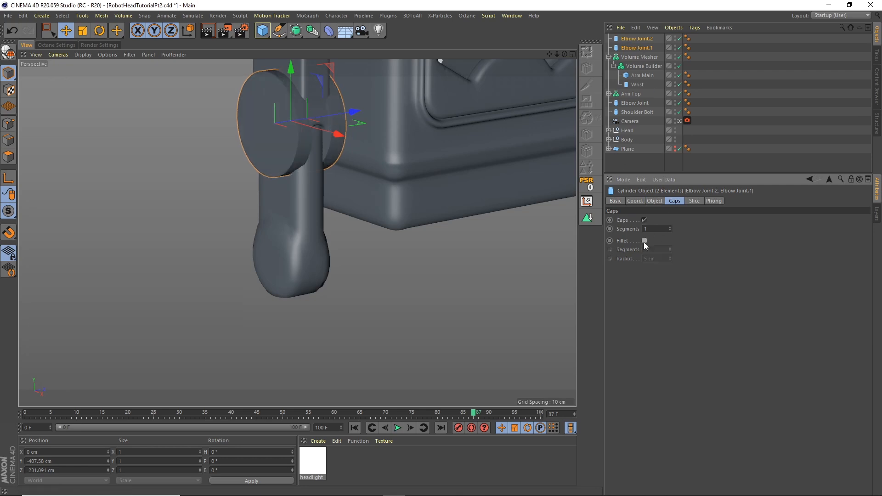
Step: Place both copied elbow cylinders at the top of the forearm's Volume Builder and rename each one Cuouts
left_click_drag(642, 73, 645, 66)
double_click(647, 58)
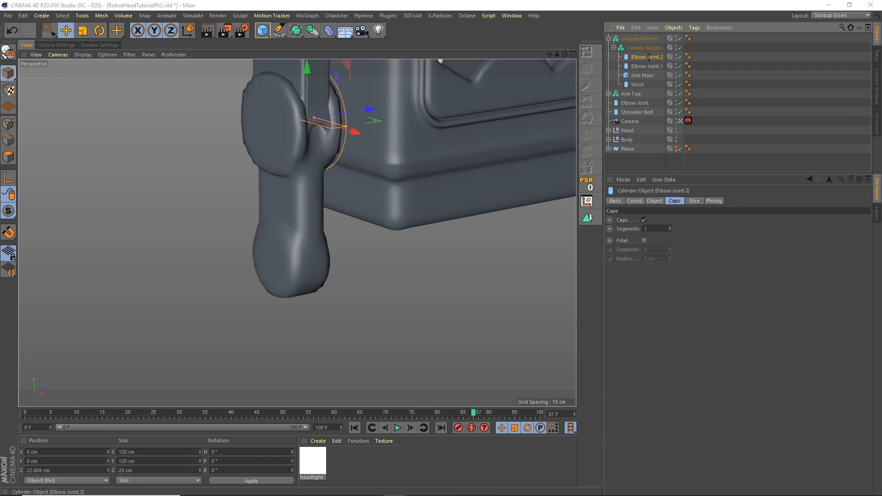
type("Cuout")
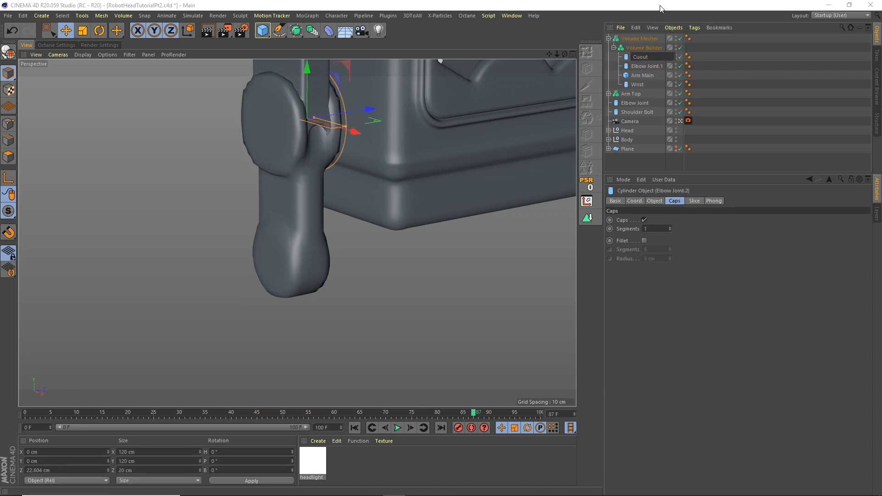
type("s")
key("Return")
double_click(644, 58)
left_click(645, 66)
double_click(647, 65)
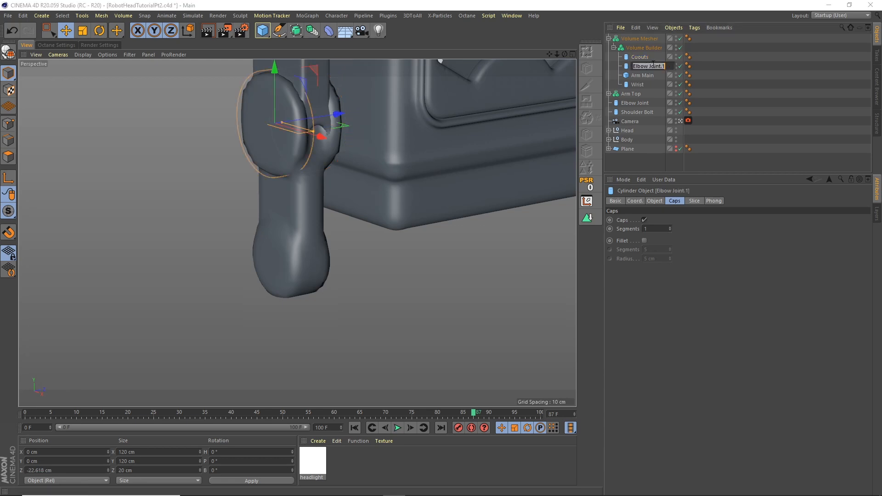
key("ctrl+v")
key("Return")
Step: Set both Cuouts cylinders to Subtract mode in the forearm's Volume Builder
left_click(650, 49)
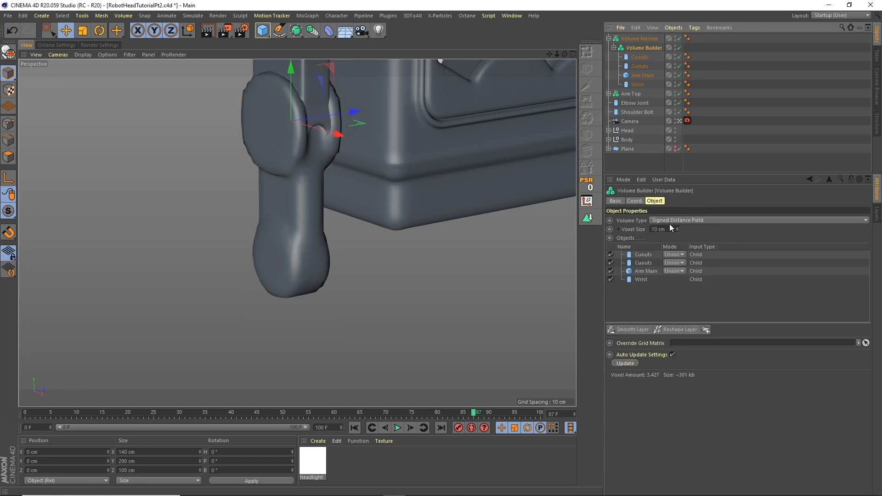
left_click(674, 255)
left_click(676, 263)
left_click(675, 262)
left_click(681, 280)
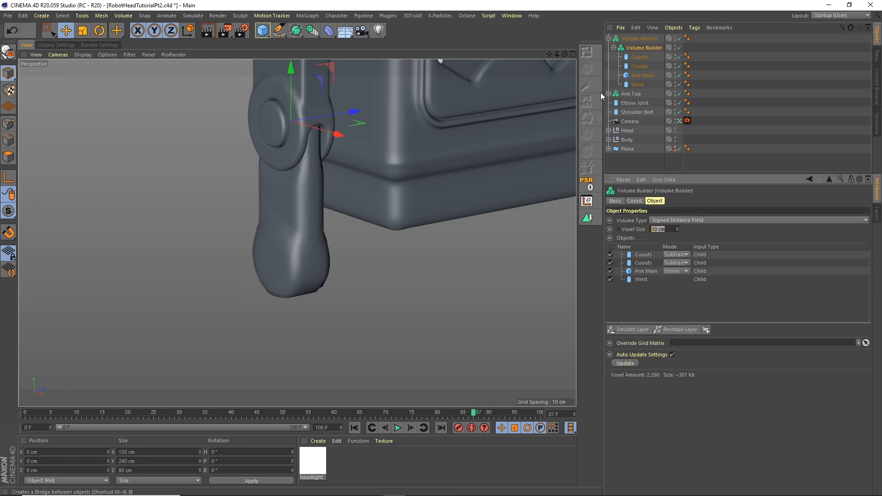
Step: Set the forearm Volume Builder's voxel size to 1 cm and add a Smooth Layer
type("1")
key("Return")
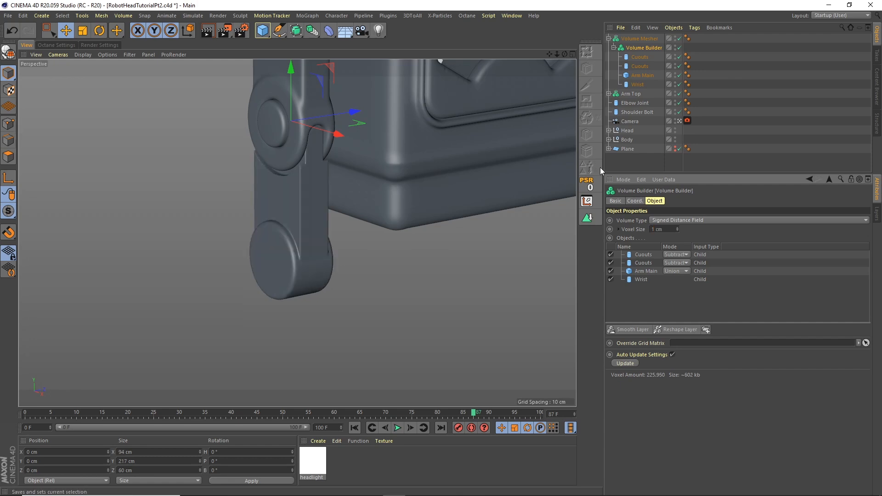
left_click(634, 329)
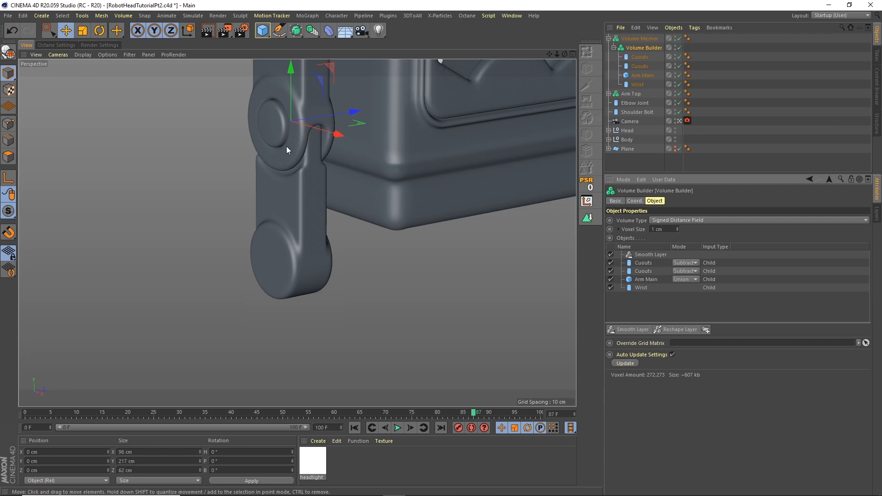
Step: Collapse the forearm's Volume Mesher and test its rotation about the elbow joint
left_click(608, 39)
left_click(639, 38)
left_click(100, 30)
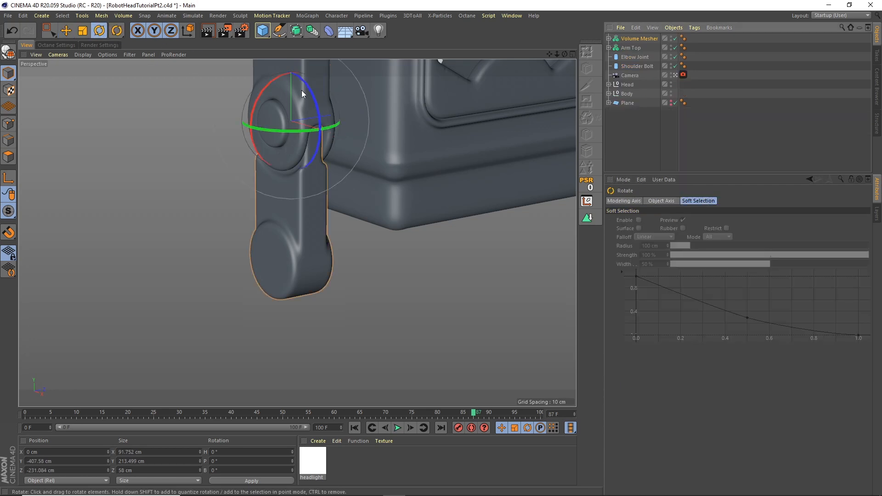
left_click_drag(324, 113, 309, 122)
left_click(627, 147)
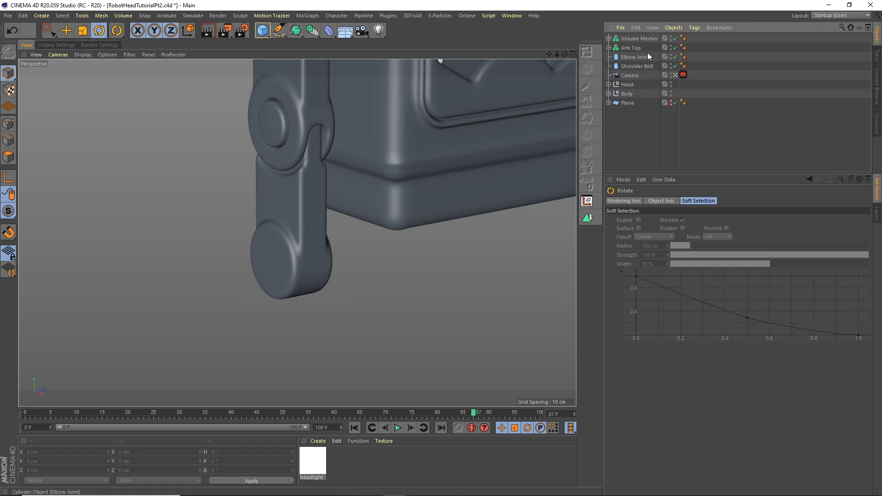
Step: Rename the forearm's Volume Mesher as Arm Bottom and order Arm Top and Elbow Joint above it in the hierarchy
double_click(642, 39)
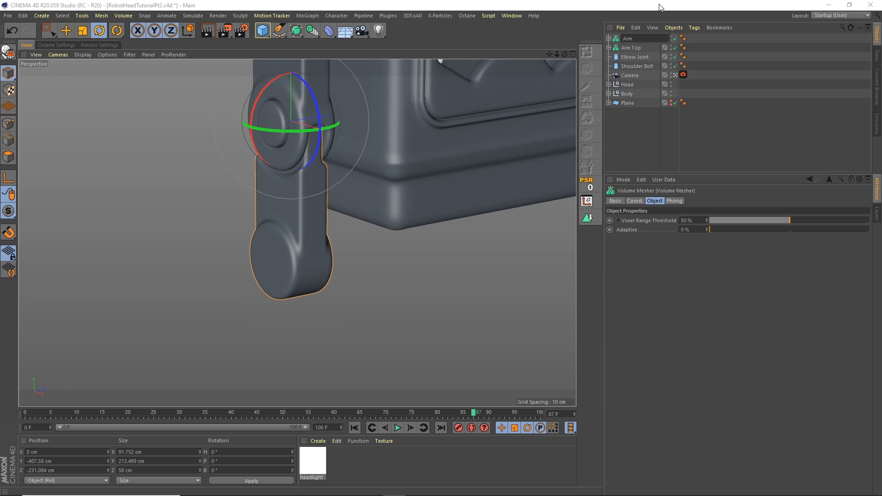
key("Return")
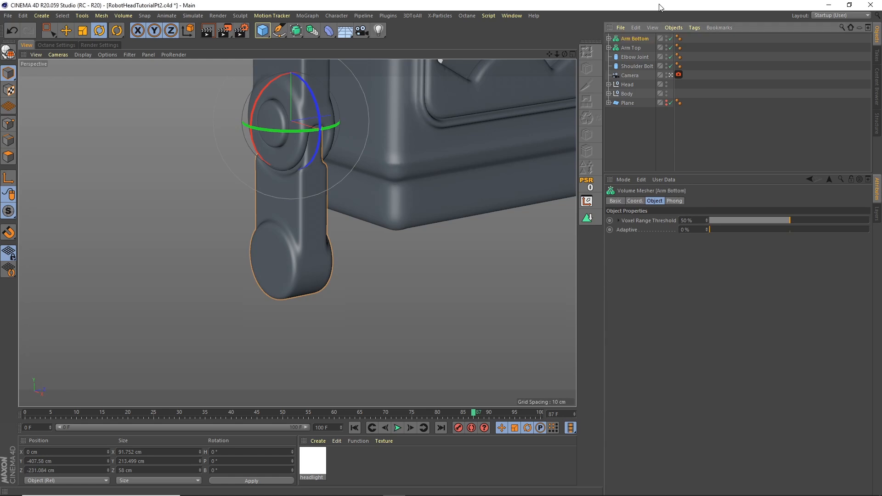
left_click_drag(634, 51, 643, 43)
left_click(638, 56, "ctrl")
left_click(637, 67)
left_click(637, 49)
Step: Group Elbow Joint in a null, add the Arm Bottom mesher to it, and rename the null as Arm Bottom
left_click(673, 28)
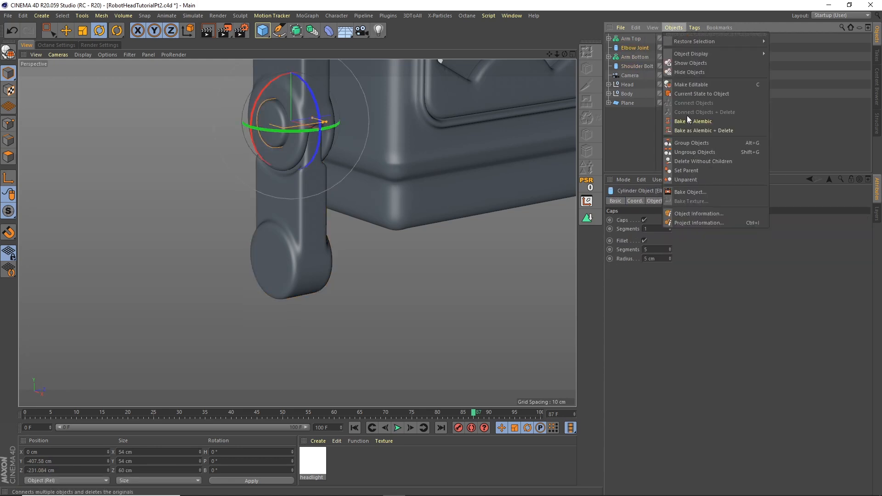
left_click(691, 143)
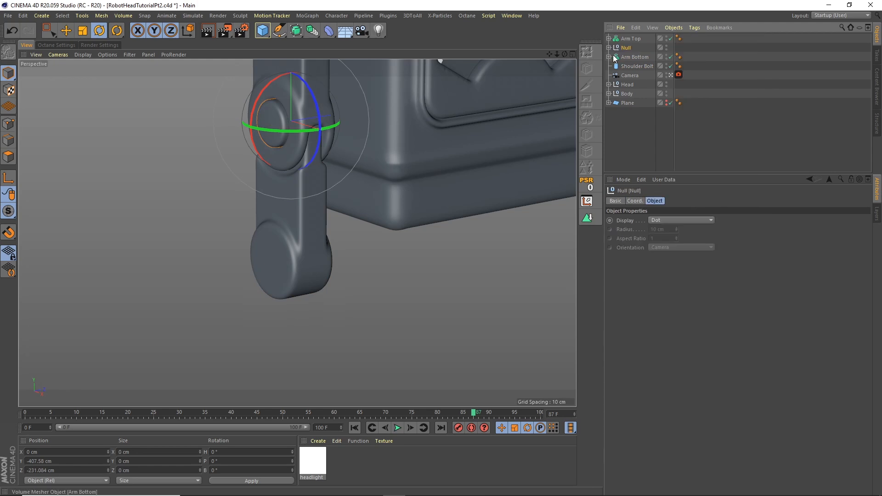
left_click_drag(637, 61, 639, 61)
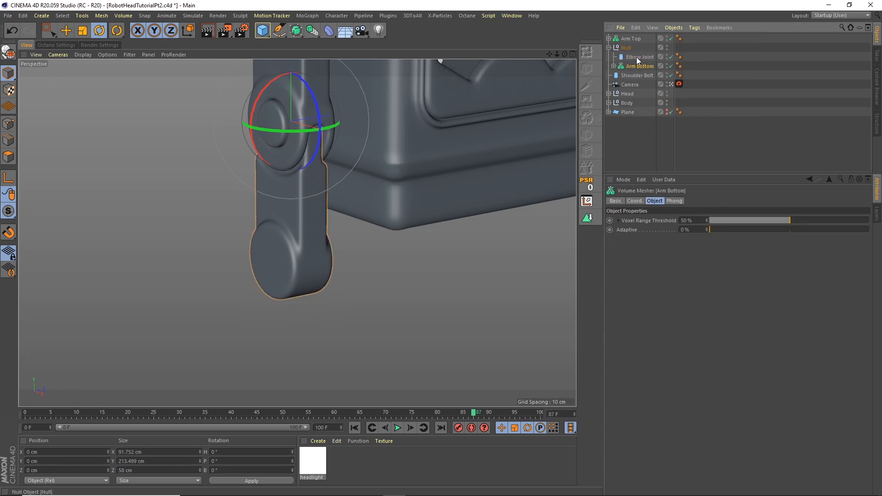
double_click(627, 47)
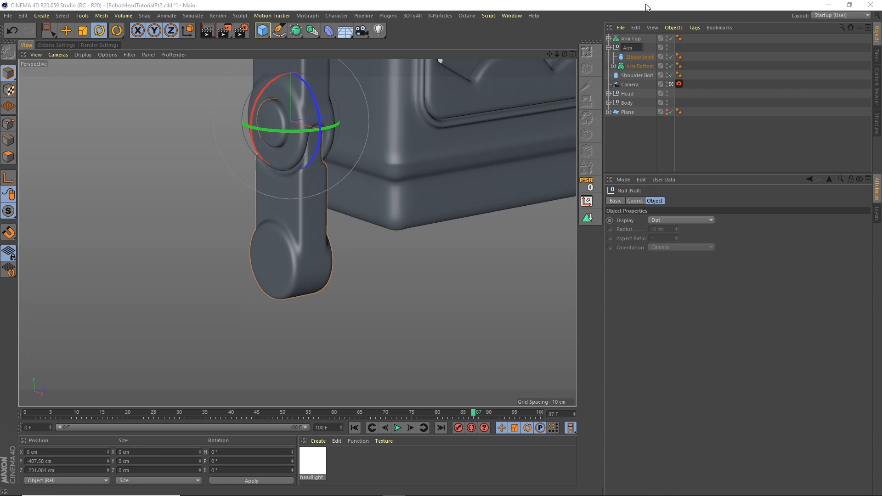
key("Return")
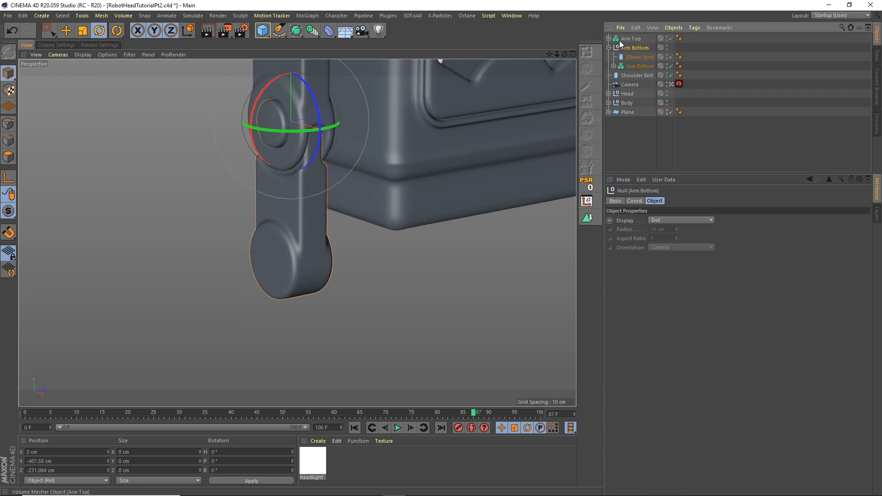
Step: Move Shoulder Bolt to the top of the hierarchy and group it in a null
left_click(643, 39)
left_click(639, 58)
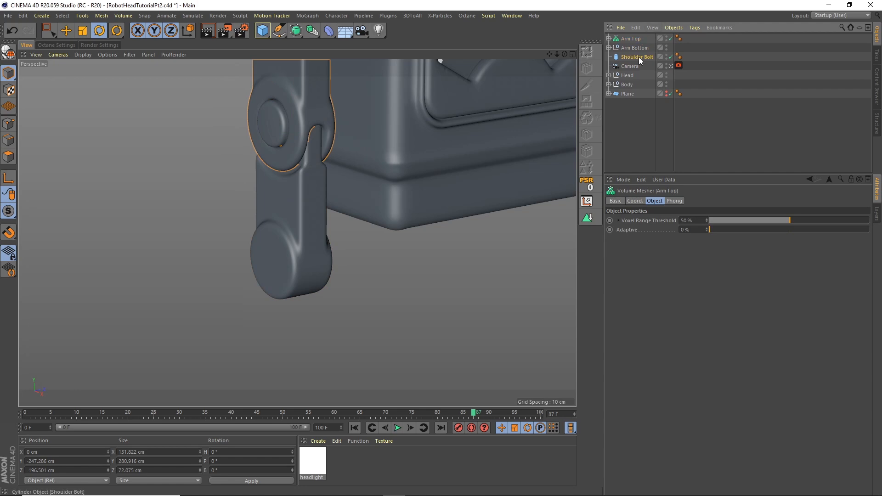
left_click_drag(635, 32, 634, 36)
left_click(673, 27)
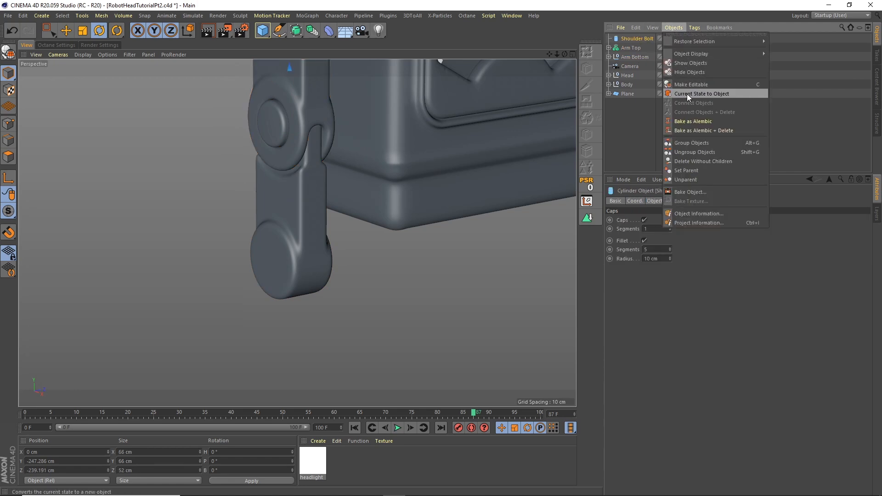
left_click(691, 143)
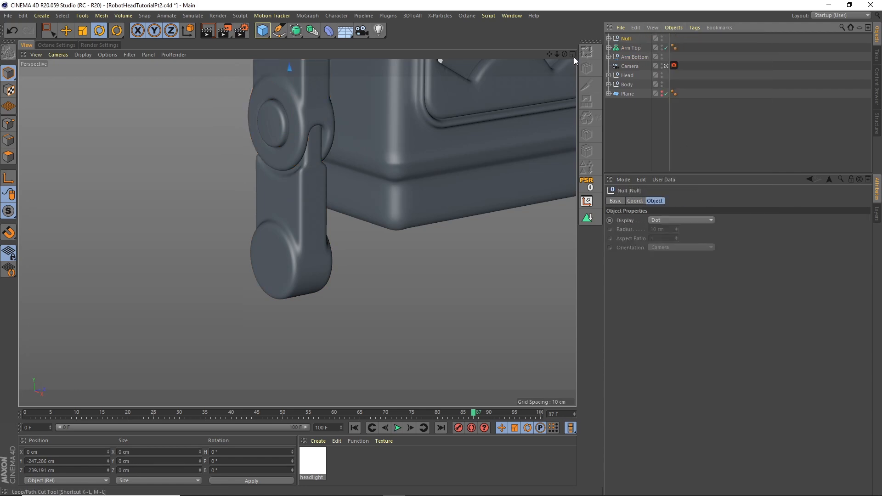
Step: Rename the new null as Arm and add Arm Top and the Arm Bottom group to it
key("o")
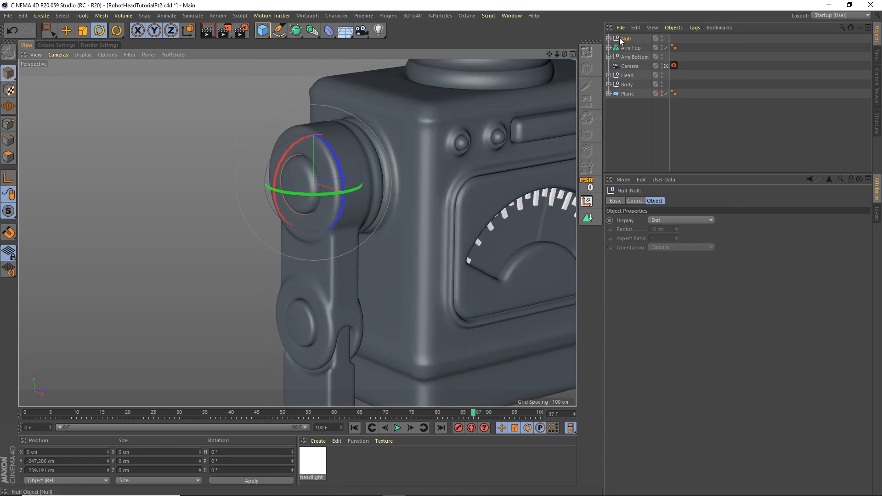
left_click(609, 38)
double_click(624, 39)
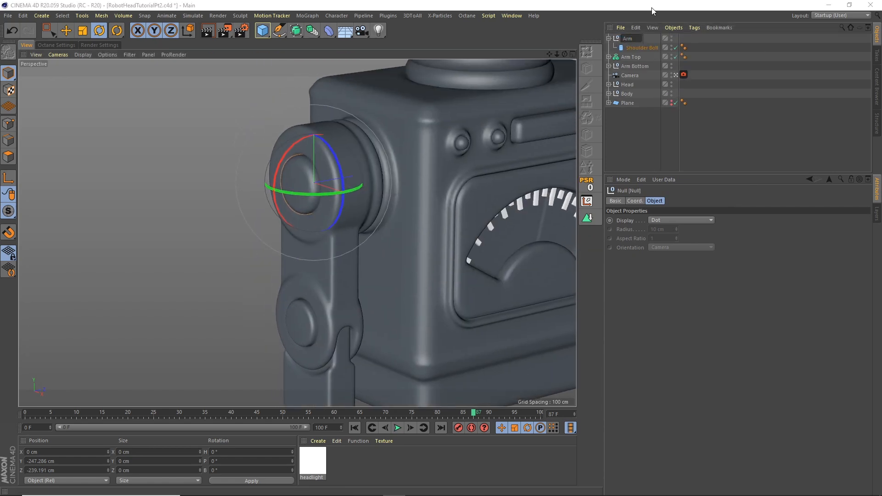
key("Return")
left_click_drag(628, 57, 644, 47)
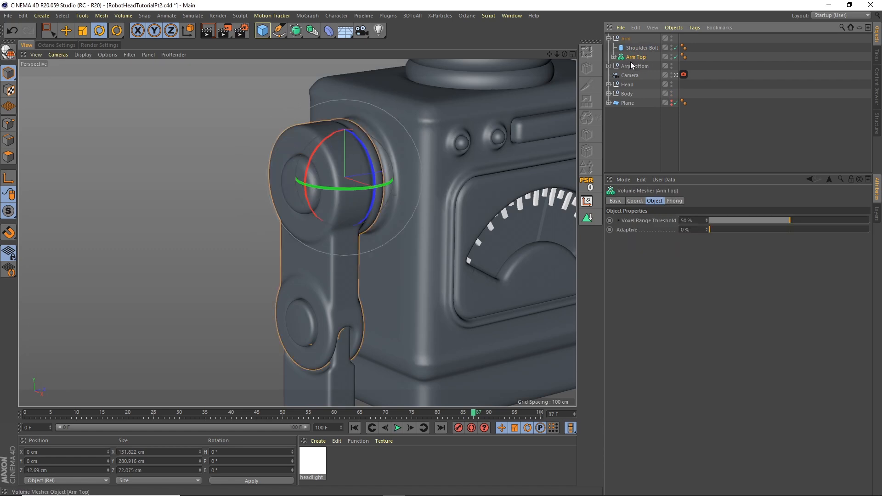
left_click_drag(636, 61, 637, 62)
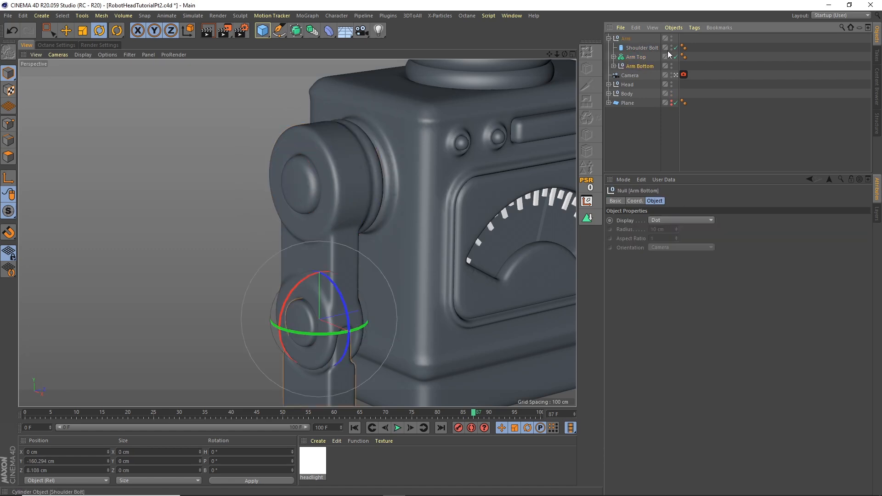
Step: Test rotating the Arm group at the shoulder and Arm Bottom at the elbow, then undo both rotations
left_click_drag(558, 54, 476, 142)
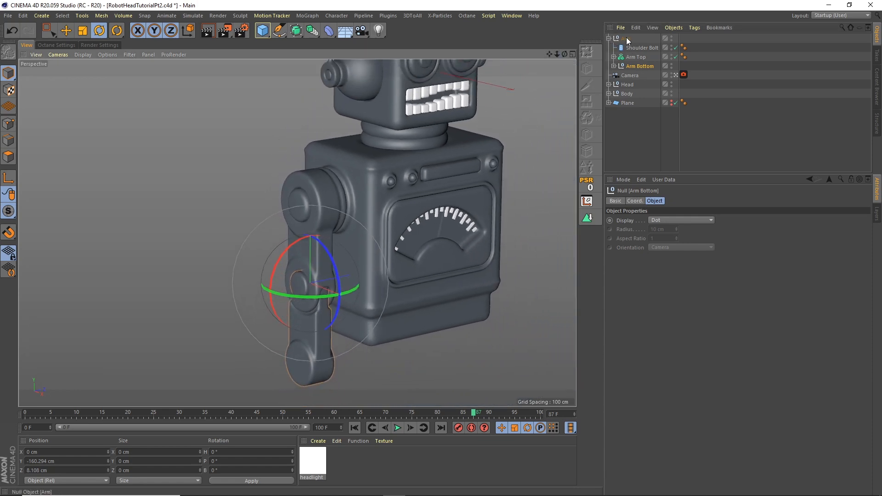
left_click(627, 37)
left_click_drag(356, 230, 347, 184)
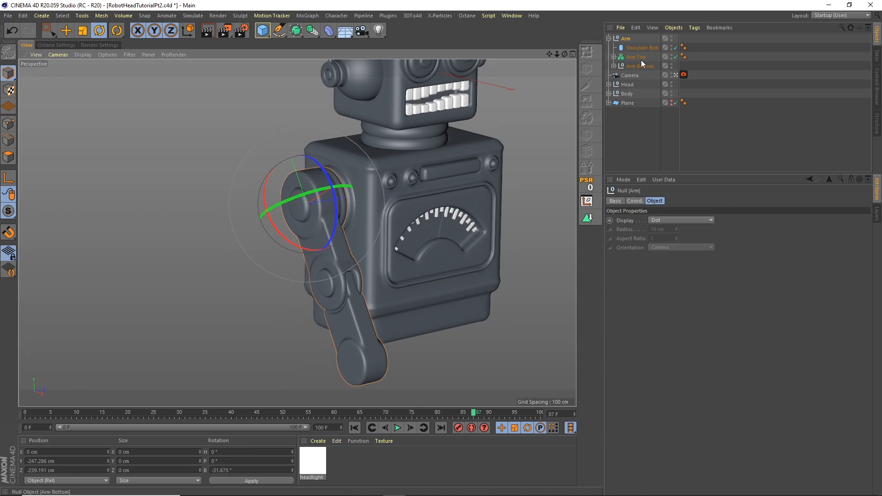
left_click(636, 65)
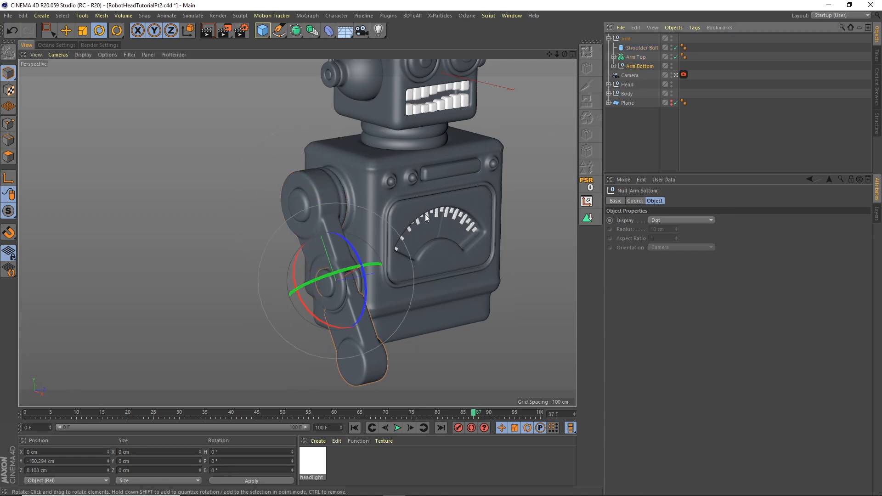
left_click_drag(351, 252, 333, 209)
key("ctrl+z")
key("ctrl+z")
key("ctrl+z")
key("ctrl+z")
left_click(641, 124)
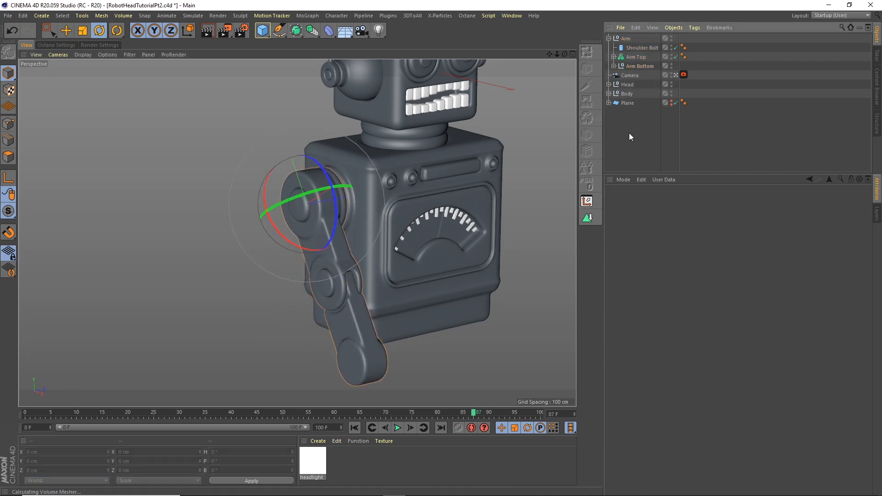
Step: Collapse the Arm group in the hierarchy and save the project
left_click_drag(558, 54, 312, 163)
right_click_drag(468, 61, 471, 61, "alt")
middle_click_drag(379, 148, 354, 144, "alt")
left_click(609, 38)
key("ctrl+s")
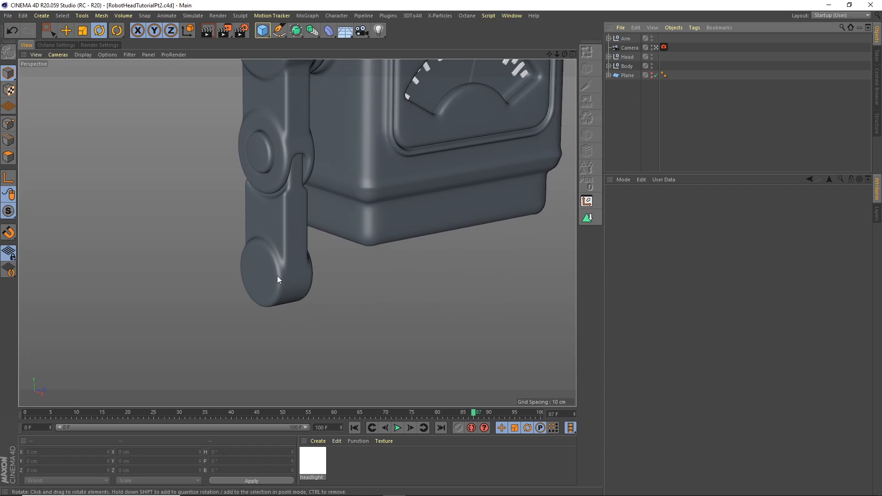
Step: Expand the Arm group down to the forearm's Volume Builder and duplicate its Arm Main cube outside the hierarchy
left_click(609, 38)
left_click(614, 65)
left_click(614, 66)
left_click(614, 66)
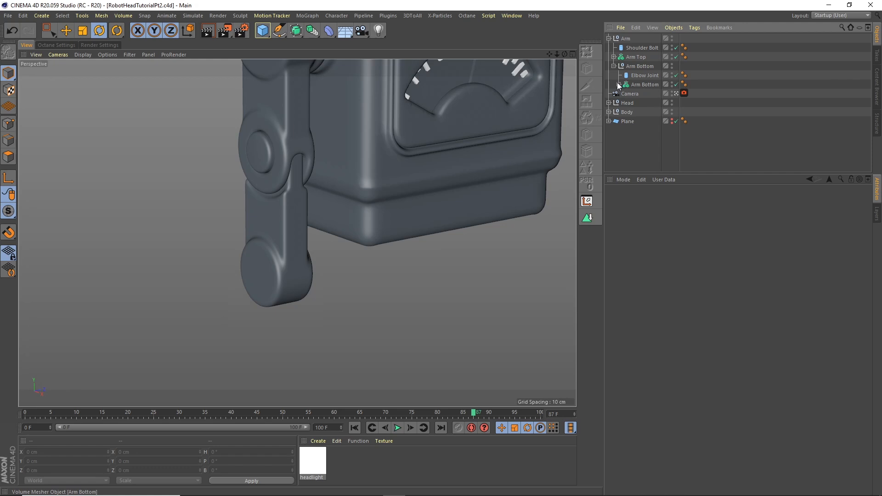
left_click(619, 85)
left_click(653, 122)
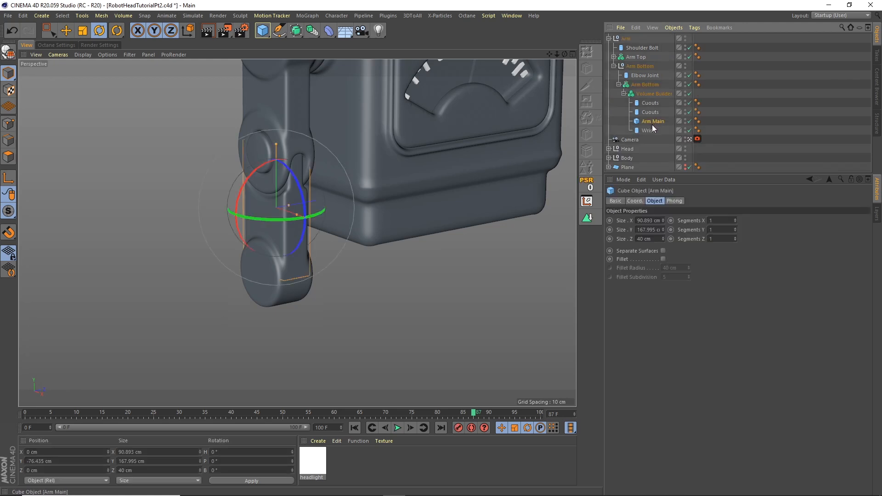
key("ctrl+c")
key("ctrl+v")
Step: Resize the copied cube to about 117 × 76 × 33 cm and move it down over the lower half of the wrist
left_click_drag(276, 144, 288, 206)
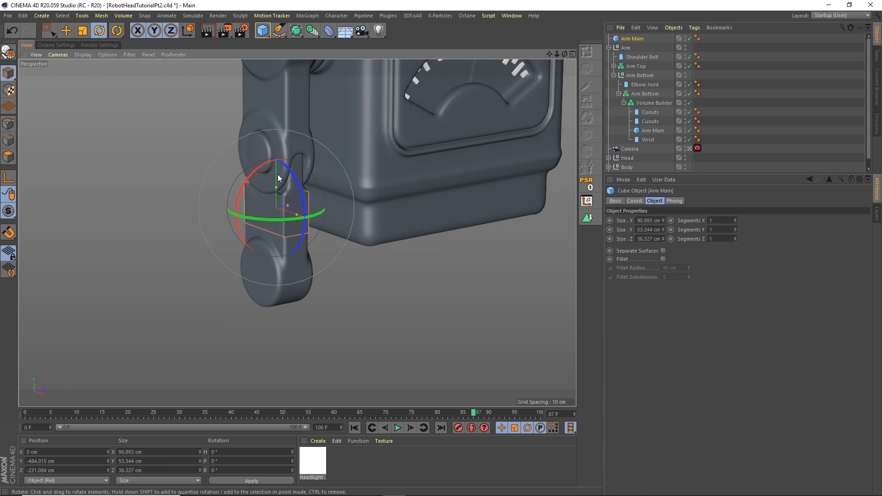
key("e")
left_click_drag(276, 138, 275, 216)
left_click_drag(277, 270, 278, 261)
left_click_drag(292, 295, 304, 299)
key("ctrl+z")
left_click_drag(276, 211, 278, 215)
left_click_drag(288, 291, 287, 291)
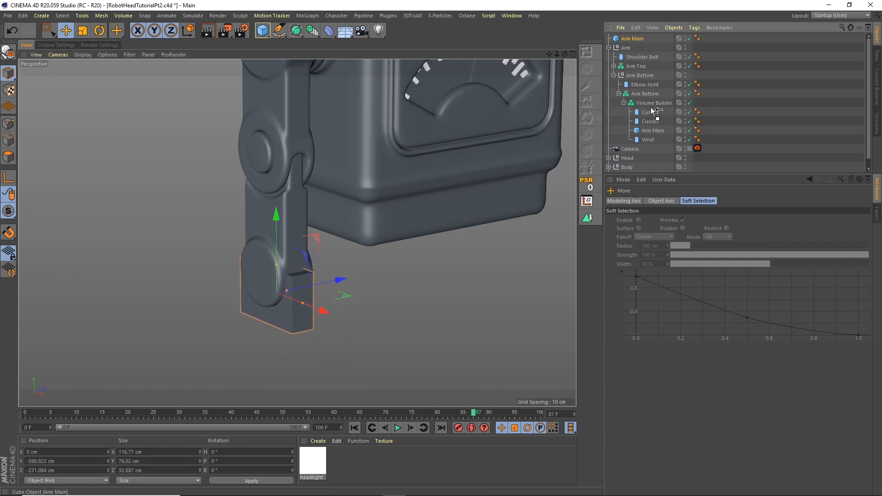
Step: Place the copied cube first in the forearm's Volume Builder and set its mode to Subtract to cut the wrist
left_click_drag(654, 111, 654, 104)
left_click(655, 93)
left_click(674, 266)
left_click(681, 271)
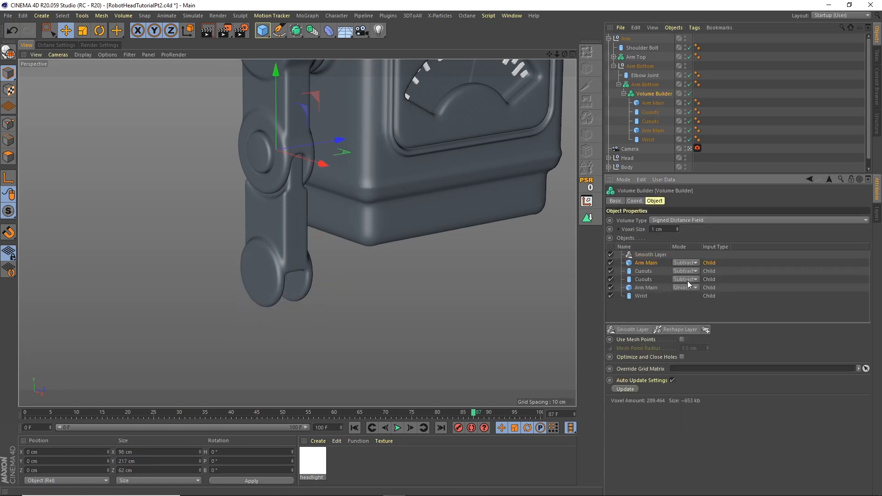
mouse_move(564, 54)
left_mouse_down()
mouse_move(572, 10)
mouse_move(568, 45)
left_mouse_up()
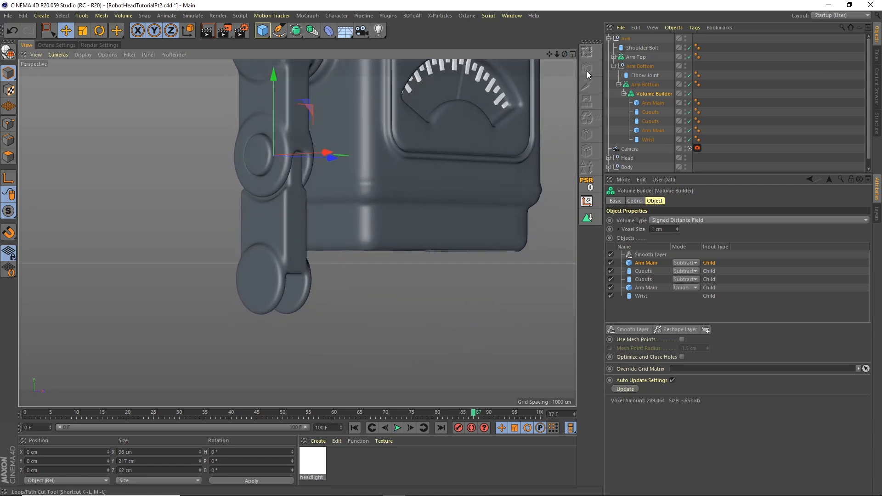
Step: Switch to a full-size front view of the forearm and save the project
left_click(573, 55)
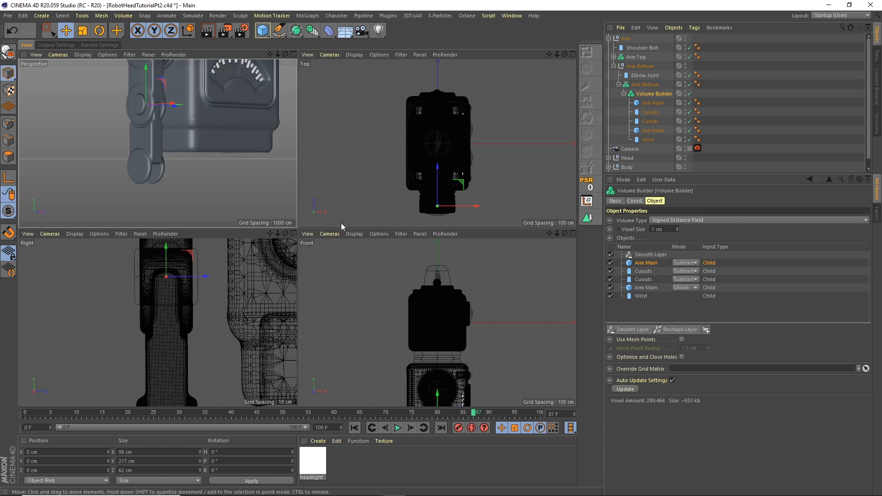
left_click(573, 233)
left_click_drag(557, 55, 524, 94)
middle_click_drag(297, 316, 310, 227, "alt")
right_click_drag(310, 226, 324, 139, "alt")
left_click(7, 16)
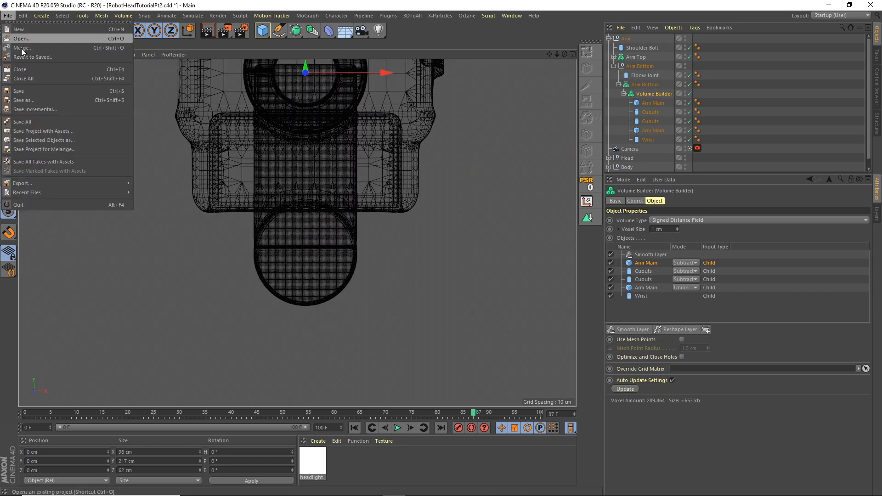
left_click(29, 90)
Step: Add a Tube primitive and set its orientation to +Z
left_click_drag(260, 33, 338, 19)
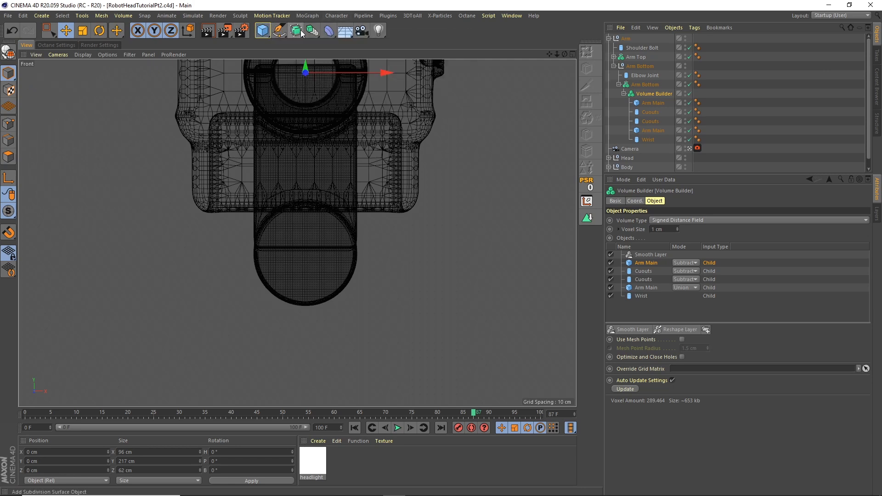
left_click_drag(263, 30, 440, 81)
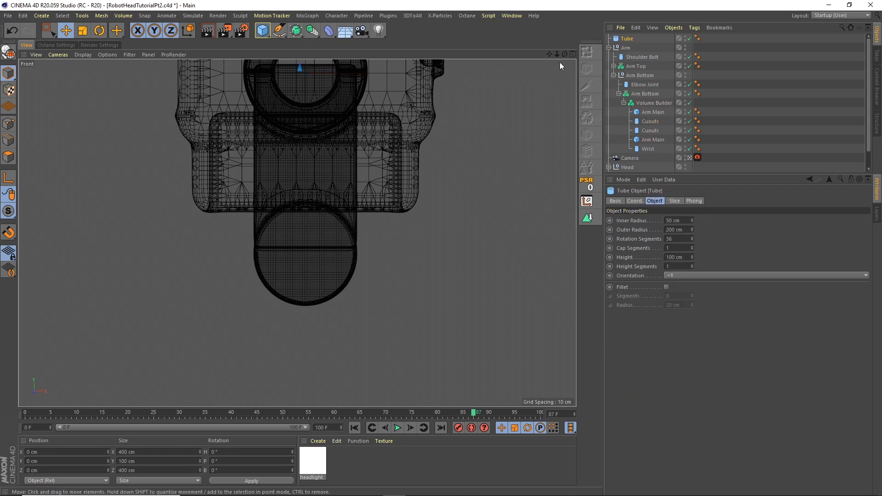
left_click_drag(555, 52, 482, 76)
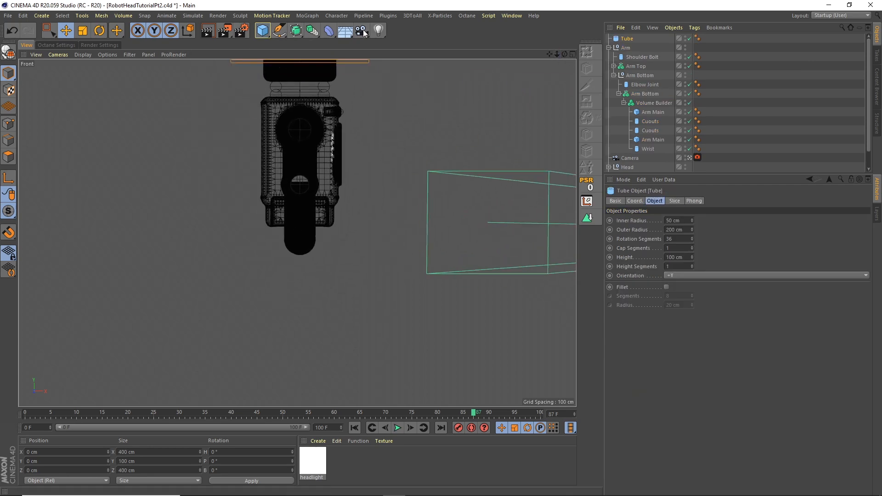
left_click(685, 275)
left_click(682, 286)
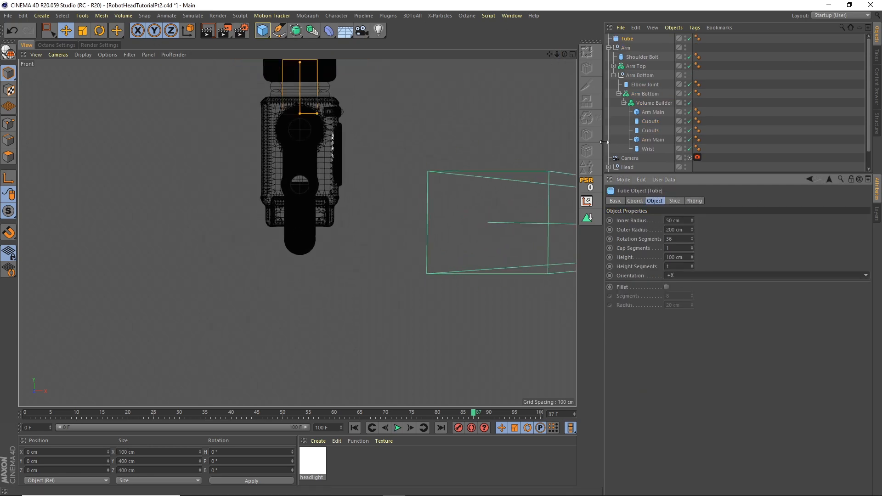
left_click(688, 276)
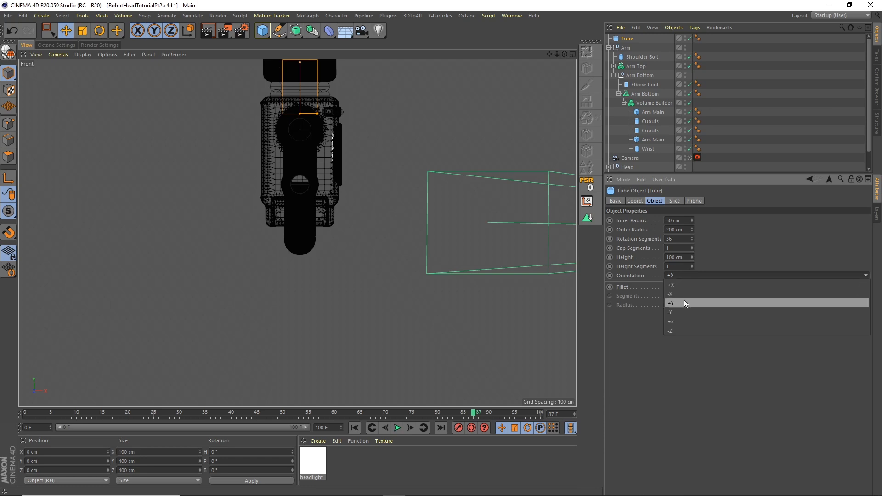
left_click(681, 320)
Step: Move the tube down to the end of the forearm and widen its inner radius to about 135 cm
left_click(66, 30)
left_click_drag(233, 109, 240, 322)
left_click_drag(326, 258, 352, 260)
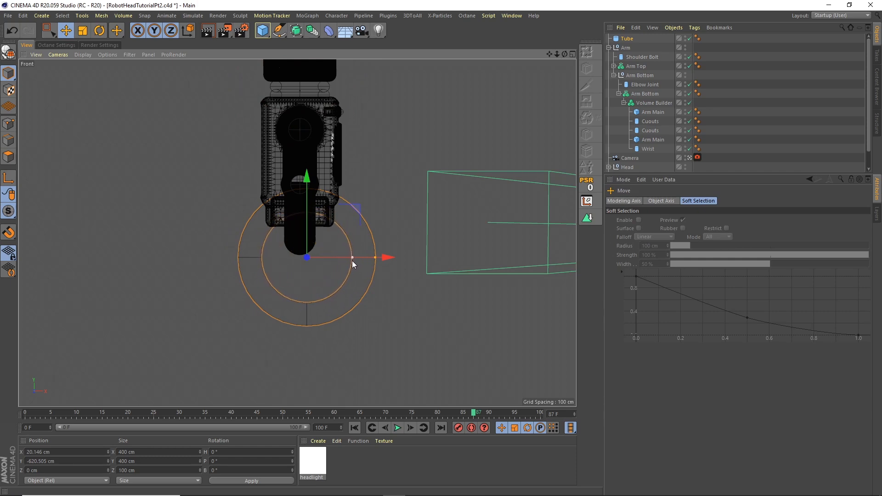
left_click(626, 39)
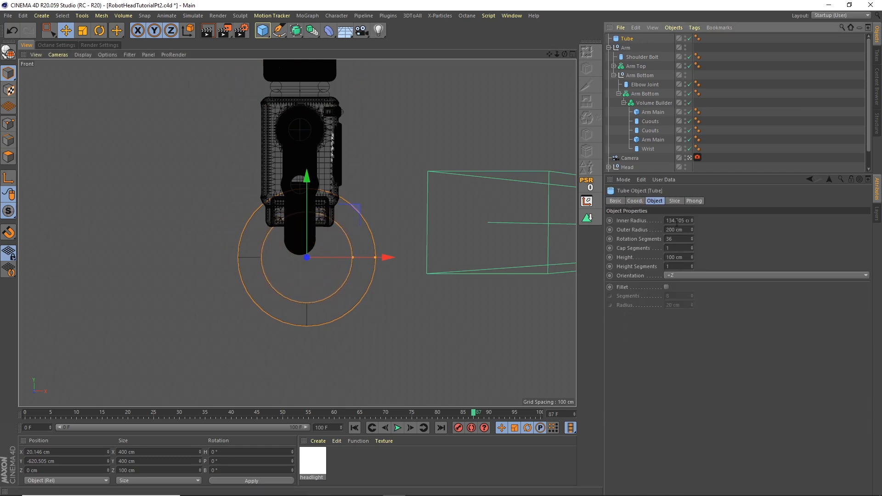
Step: Scale the tube down to an outer radius of about 66 cm and position it just below the wrist
left_click(83, 31)
left_click_drag(354, 156, 280, 193)
right_click_drag(301, 237, 352, 240, "alt")
left_click_drag(352, 240, 239, 276)
left_click(66, 31)
left_click_drag(294, 177, 277, 161)
Step: Enable slicing on the tube and set the slice's end angle to 160°
left_click(625, 38)
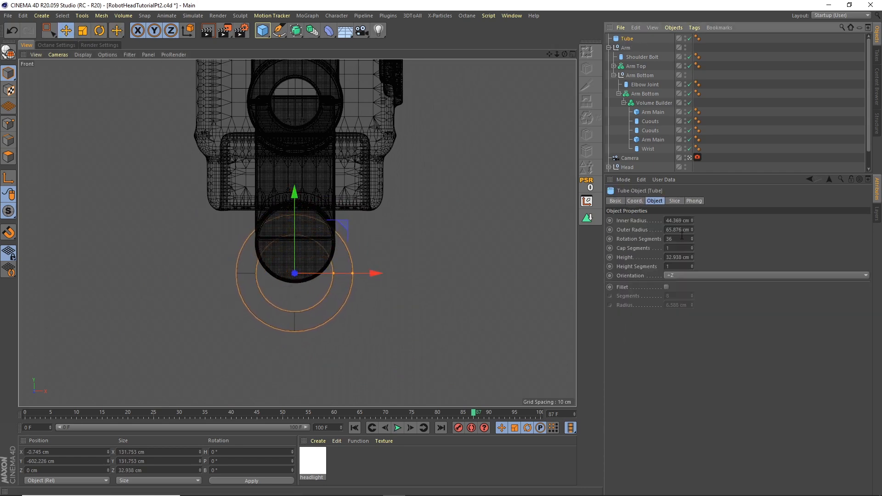
left_click(675, 201)
left_click(652, 220)
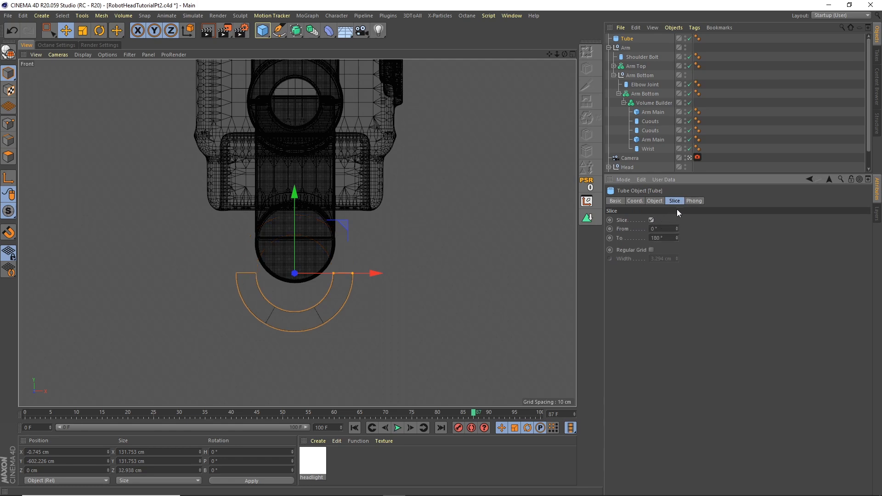
left_click(667, 238)
type("160")
key("Return")
Step: Rotate the sliced tube to a bank of -90° and lower it beneath the wrist as one side of the claw
key("r")
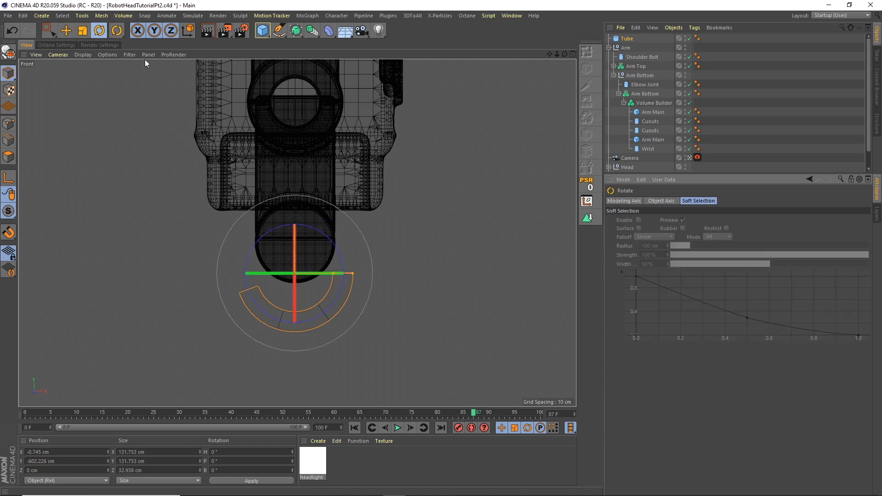
left_click_drag(340, 252, 287, 226)
key("e")
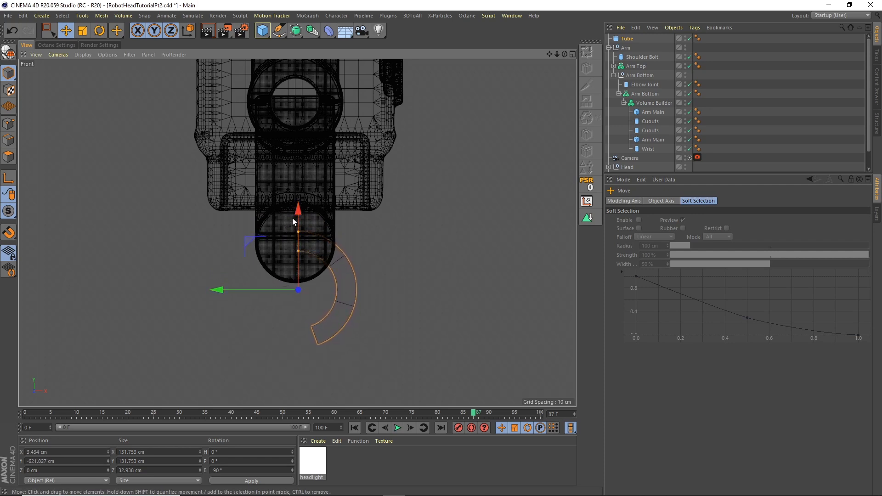
left_click(627, 38)
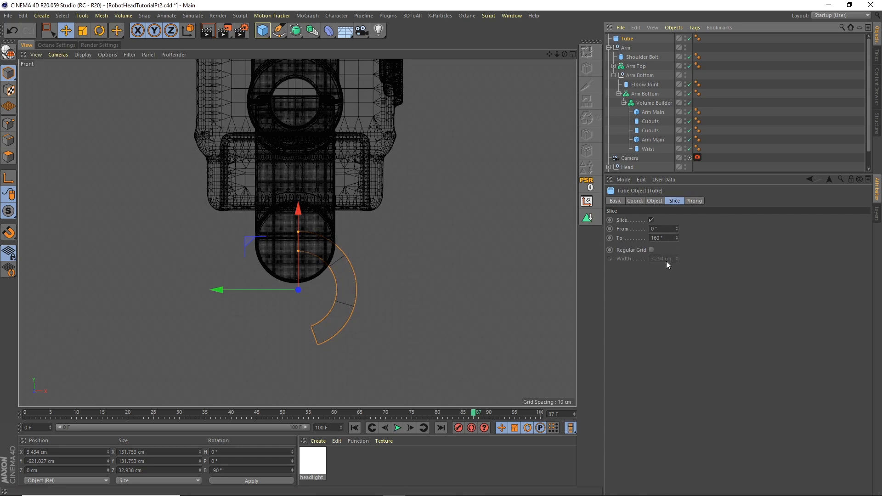
left_click(655, 201)
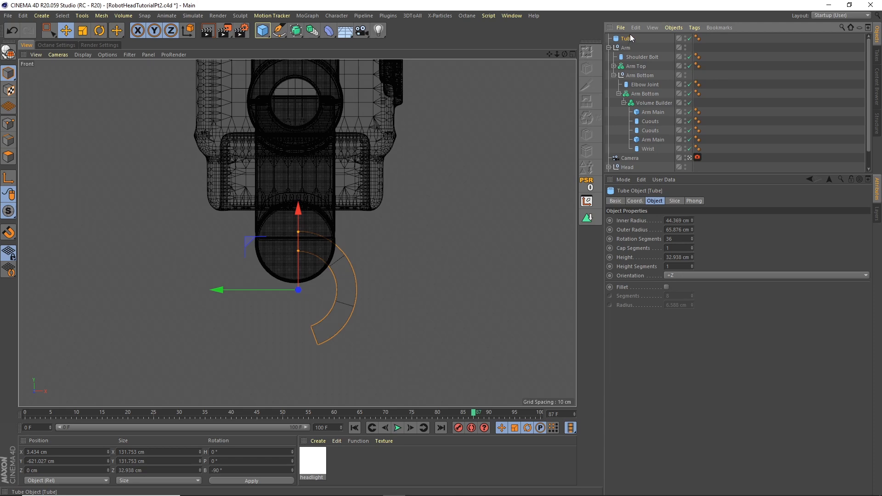
Step: Duplicate the sliced tube and set the copy's heading to -180° to form the opposite side of the claw
key("ctrl+c")
key("ctrl+v")
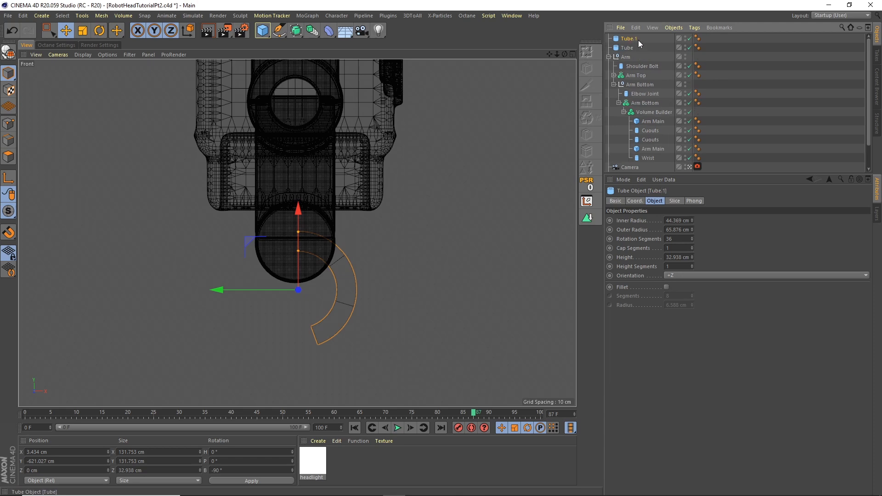
left_click(99, 30)
left_click_drag(257, 291, 131, 295)
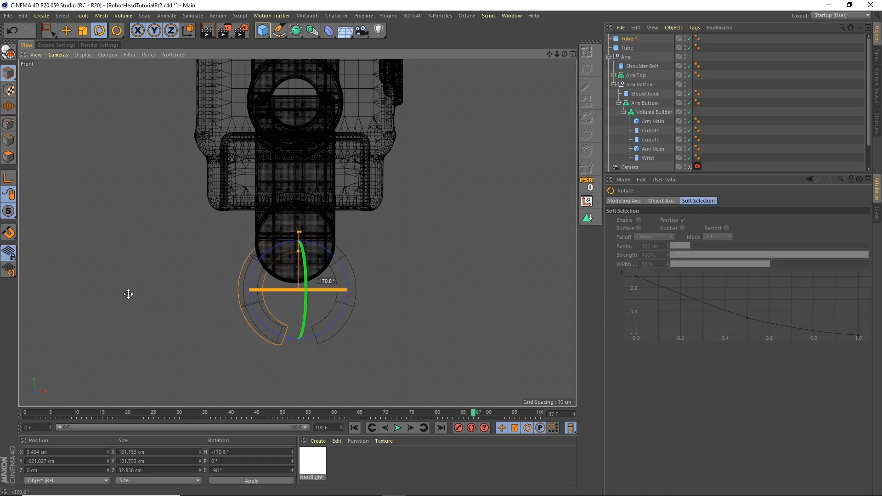
double_click(220, 452)
type("-180")
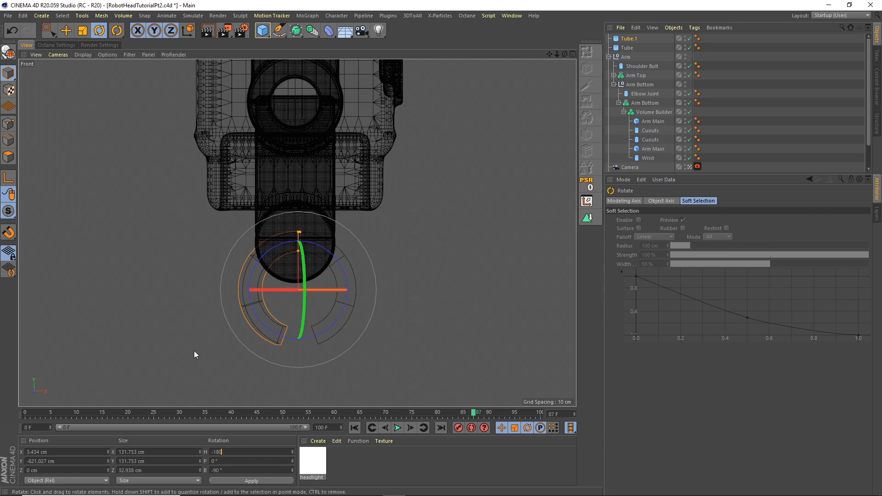
key("Return")
left_click(66, 30)
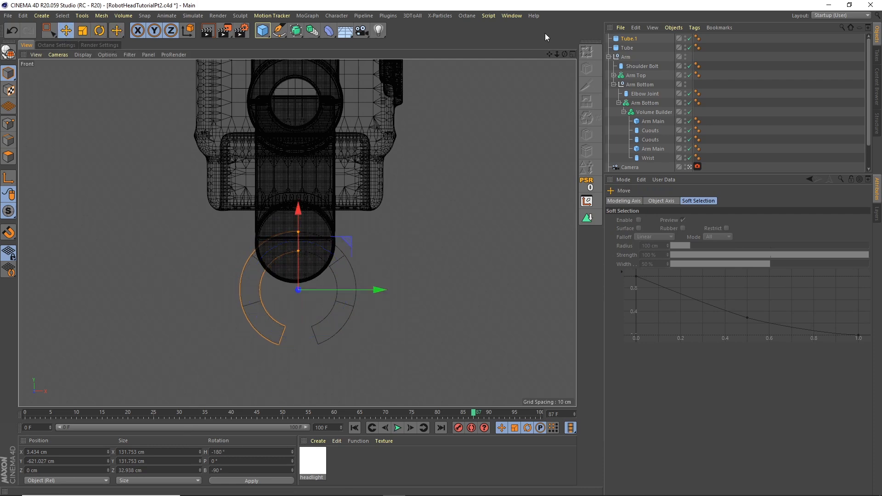
Step: Group each of the two claw tubes into its own separate null
left_click(628, 48)
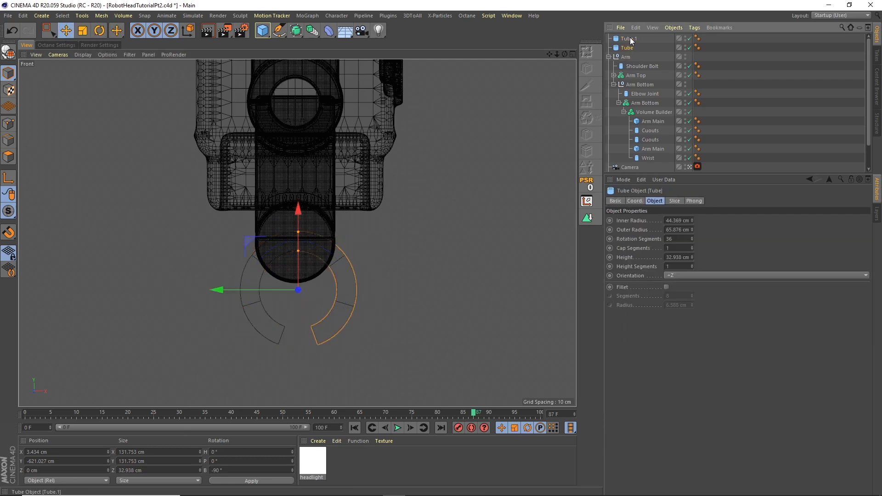
left_click(674, 27)
left_click(690, 143)
left_click(674, 27)
left_click(699, 143)
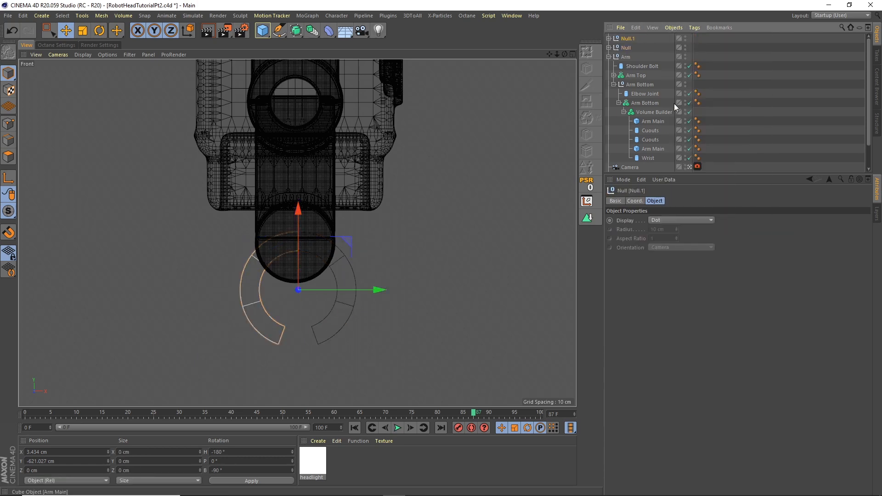
Step: Rename both tube nulls as Pincer and save the project
double_click(629, 48)
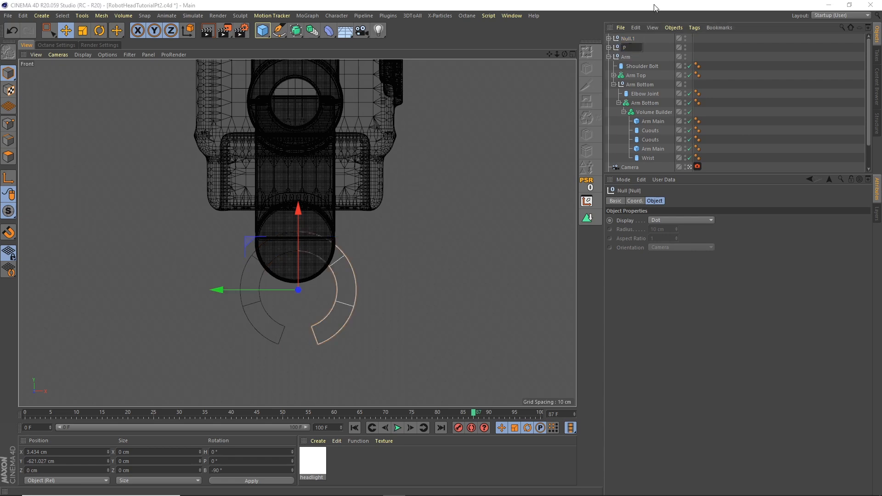
type("Pincer")
key("Return")
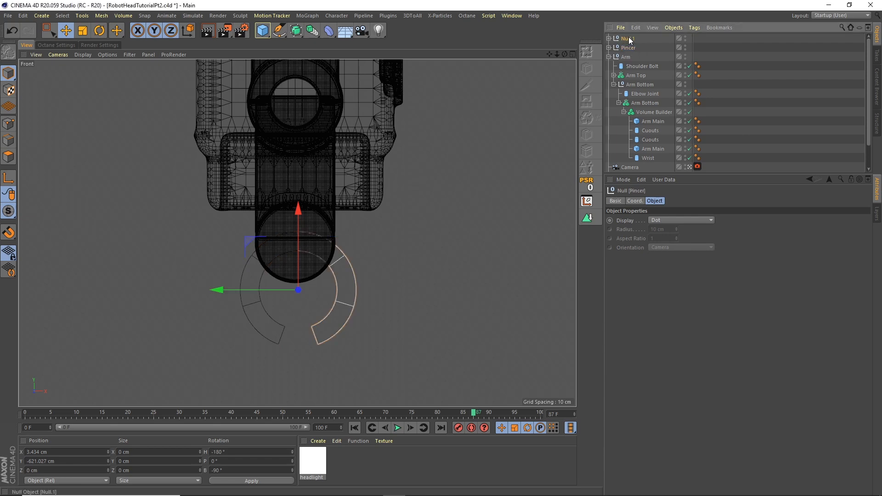
double_click(627, 39)
type("Pincer")
key("Return")
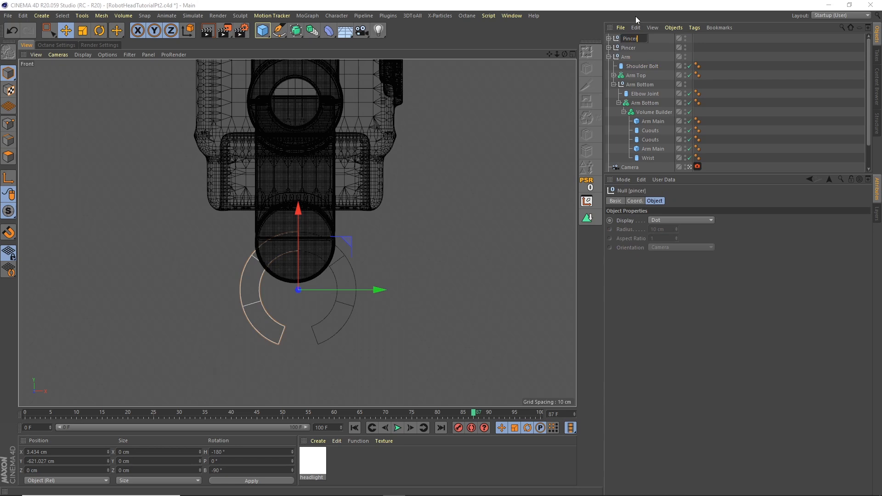
key("ctrl+s")
Step: Move the axes of both Pincer nulls up to the wrist's centre, at a Y position of about -566 cm
key("l")
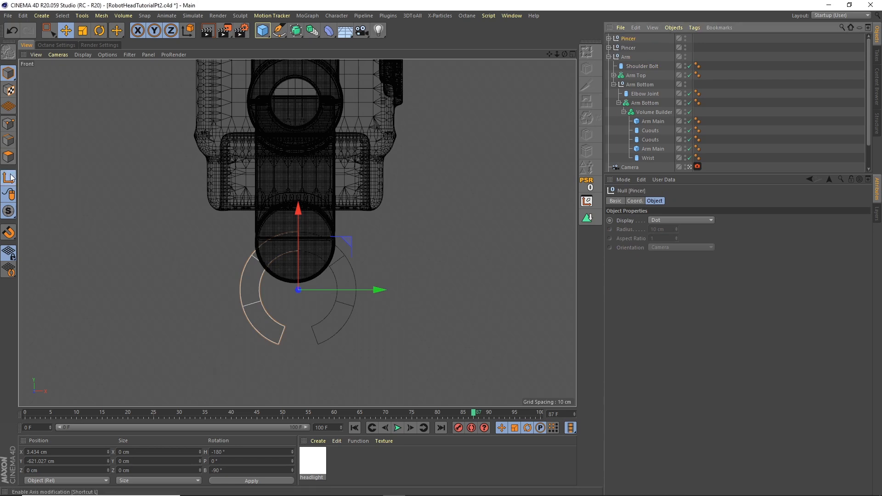
left_click_drag(299, 240, 297, 190)
left_click(628, 46)
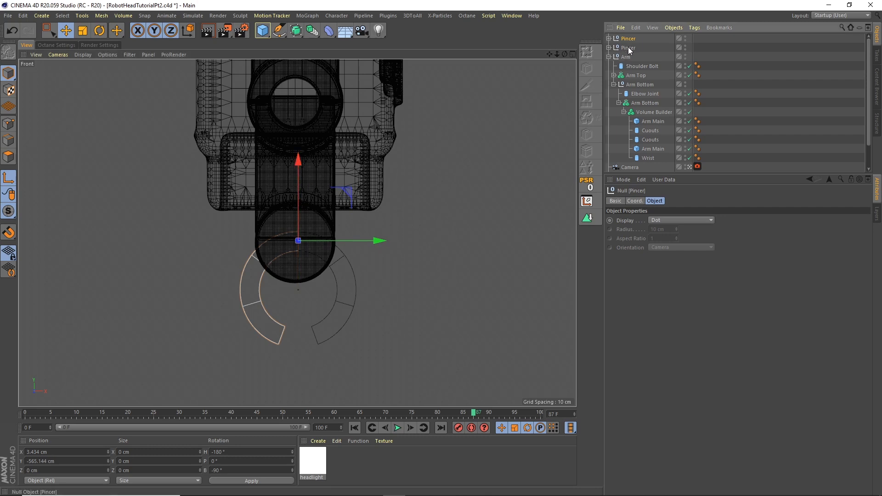
left_click_drag(298, 239, 297, 198)
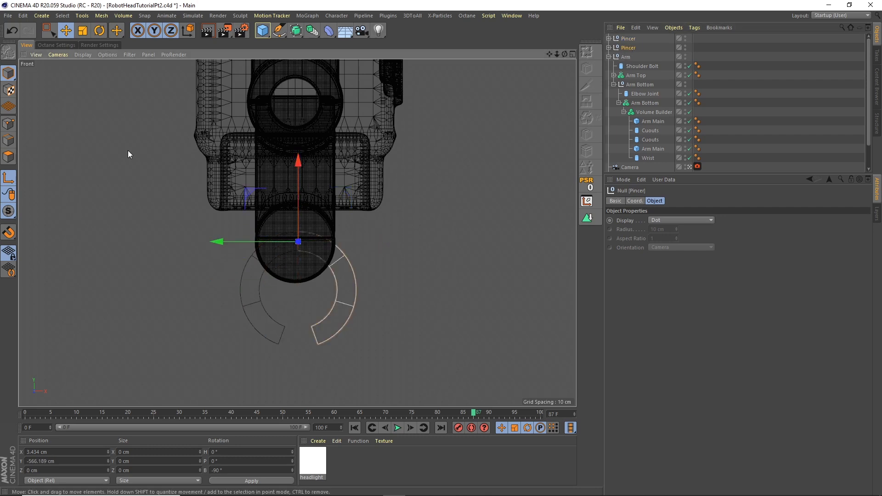
left_click(99, 30)
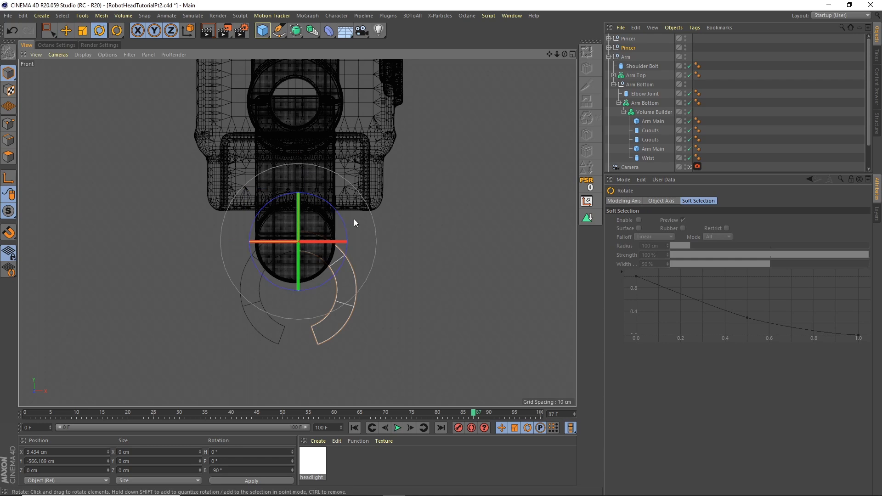
mouse_move(343, 216)
left_mouse_down()
mouse_move(341, 233)
mouse_move(342, 217)
left_mouse_up()
Step: Set the slice end angle of both pincer tubes together to 130°
left_click(609, 48)
left_click(609, 39)
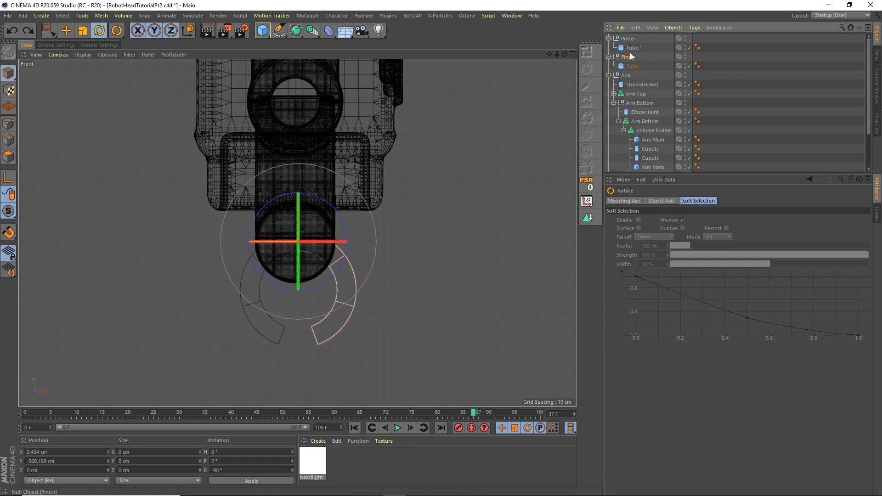
left_click(634, 48)
left_click(634, 66, "ctrl")
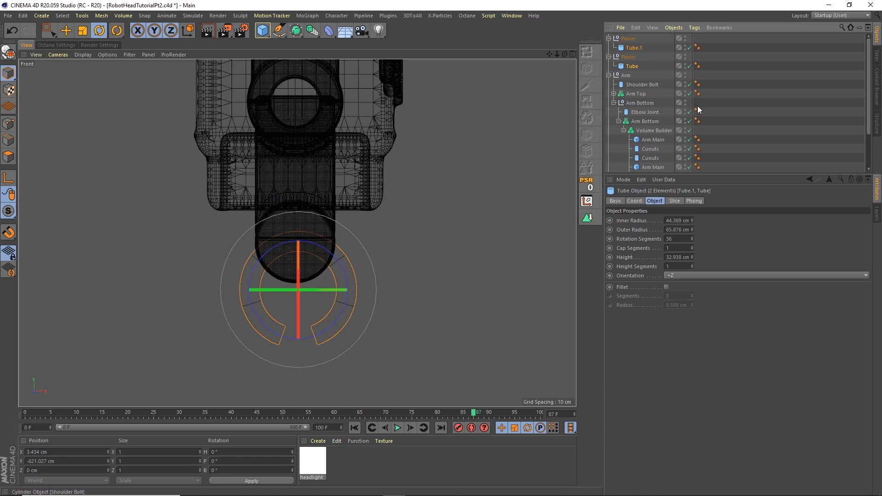
left_click(674, 200)
type("140")
key("Return")
double_click(660, 238)
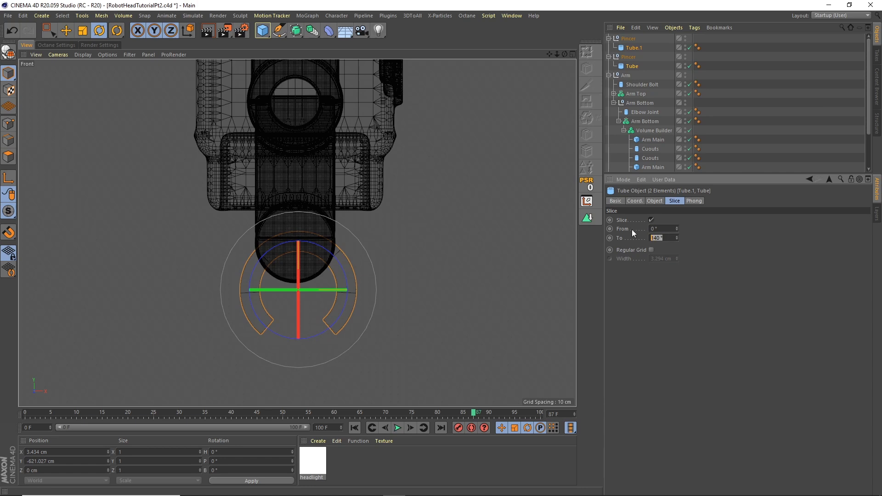
type("130")
key("Return")
Step: Collapse the Pincer groups, test-rotate one pincer about its wrist pivot and undo the rotation
left_click(627, 38)
left_click(609, 38)
left_click(608, 48)
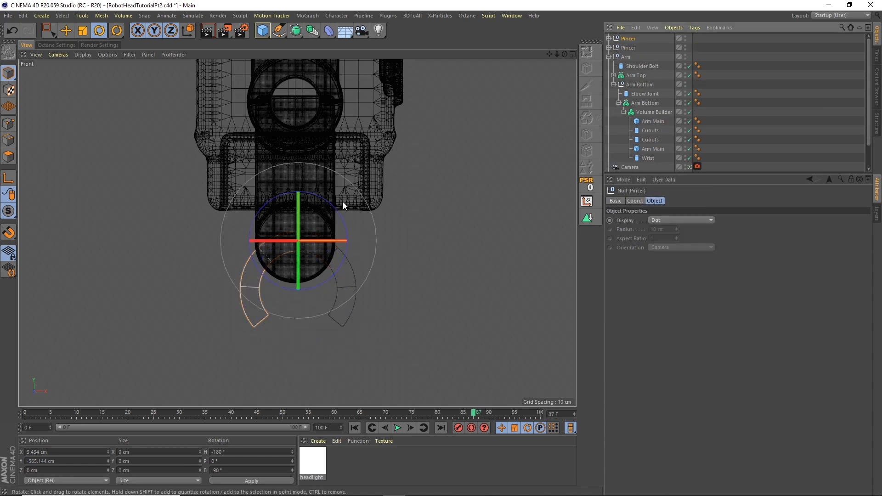
mouse_move(335, 202)
left_mouse_down()
mouse_move(322, 185)
mouse_move(341, 186)
left_mouse_up()
key("ctrl+z")
Step: Move both Pincer groups along Z to about -234 cm so the claw sits on the end of the arm
left_click(572, 55)
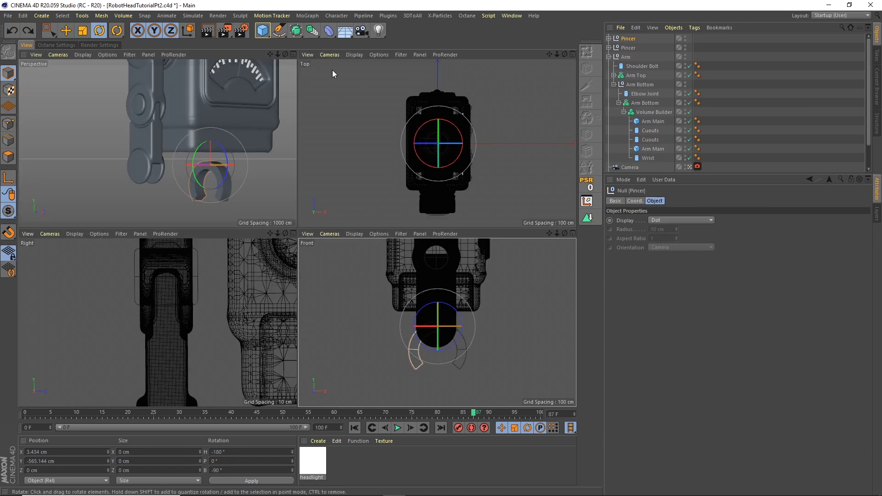
left_click(293, 54)
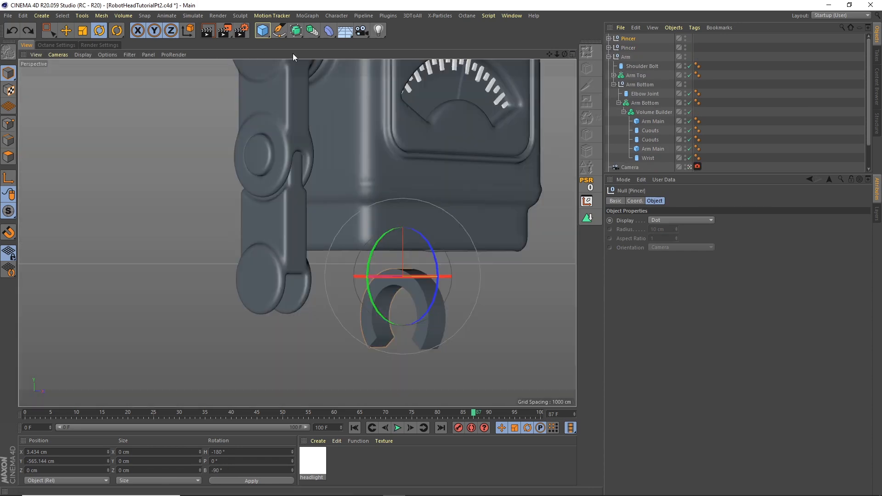
left_click(624, 47)
left_click(626, 39, "shift")
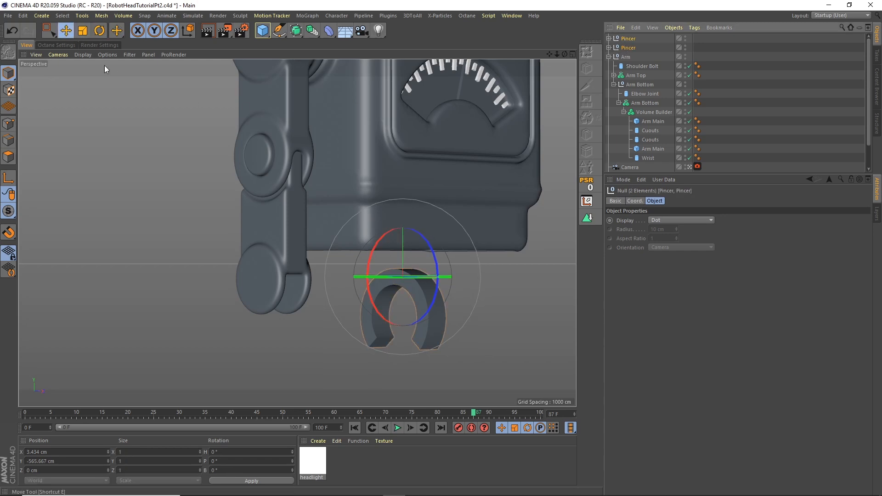
left_click(66, 30)
left_click_drag(564, 54, 553, 80)
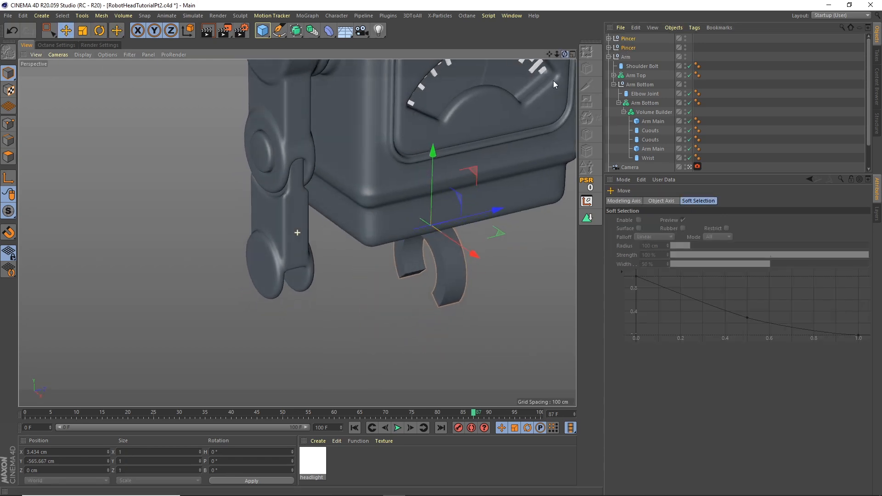
left_click_drag(498, 208, 353, 250)
left_click_drag(558, 54, 374, 175)
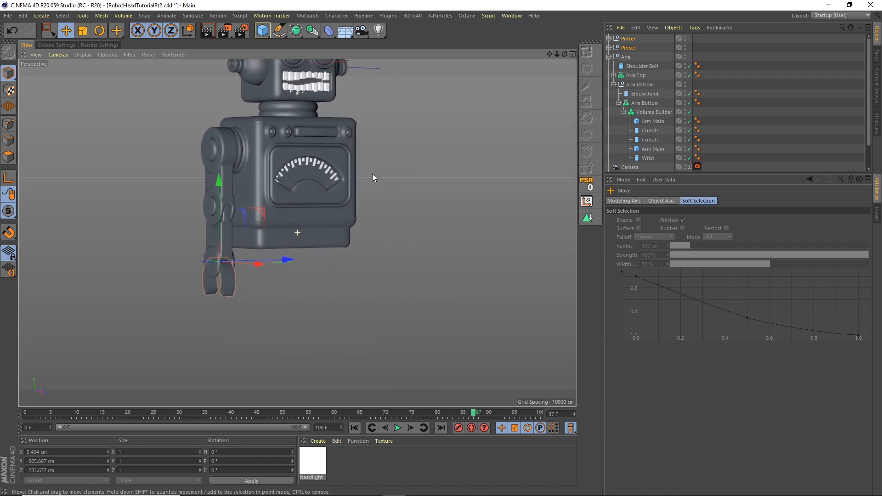
Step: Nest both Pincer groups inside the Arm Bottom group and collapse the arm hierarchy
left_click(614, 85)
left_click(615, 84)
left_click(619, 103)
left_click(641, 100)
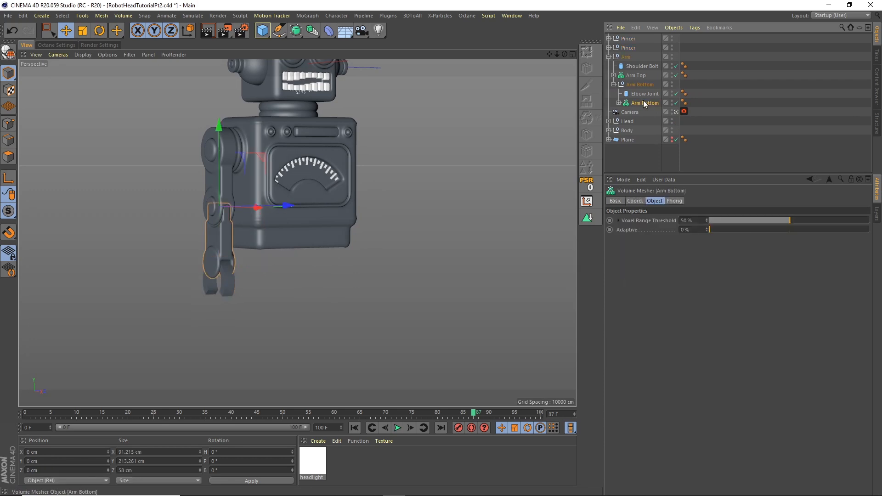
left_click(642, 94)
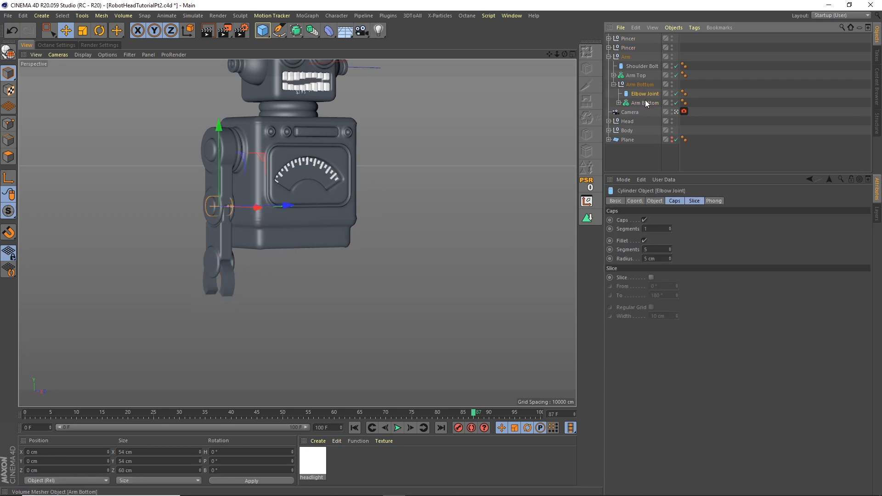
left_click(646, 101, "ctrl")
key("ctrl+z")
left_click(629, 39)
left_click(628, 47, "ctrl")
left_click_drag(627, 48, 641, 104)
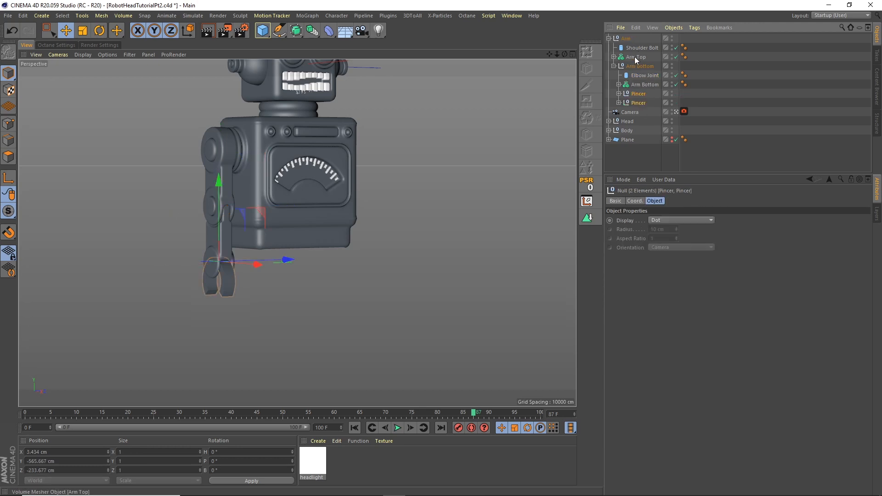
left_click(614, 65)
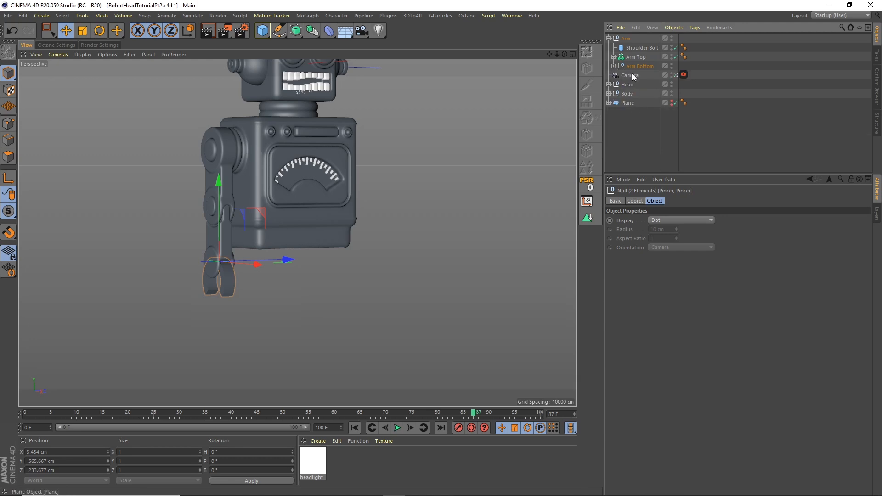
left_click(609, 39)
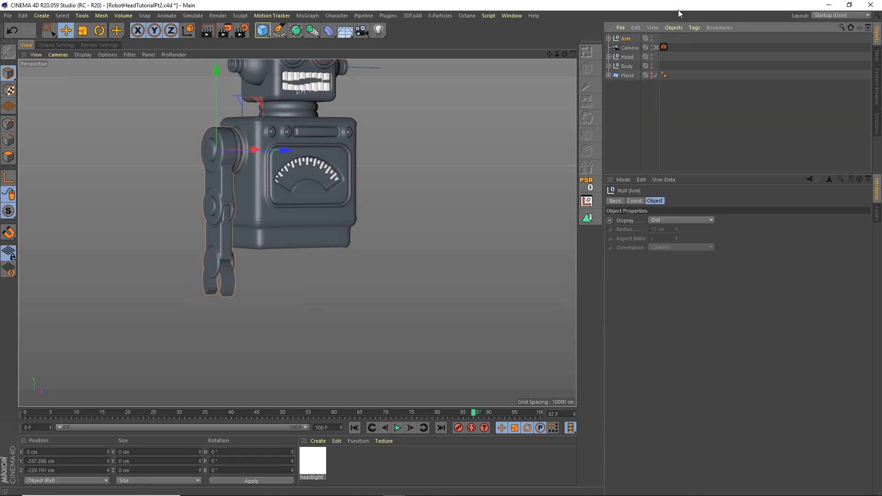
Step: Save a backup version of the scene as RobotHeadTutorialPt2_unbroken2 in the Robot Tutorial - Head folder
left_click(610, 39)
left_click(636, 57)
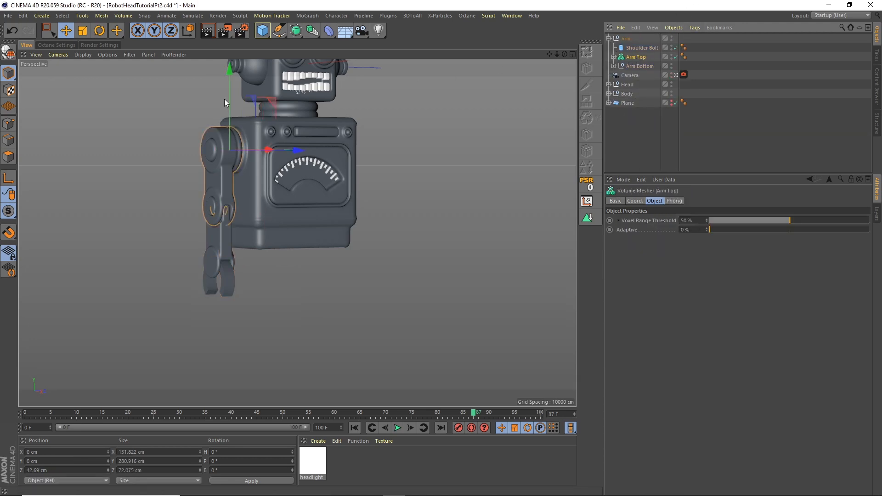
left_click(14, 15)
left_click(40, 100)
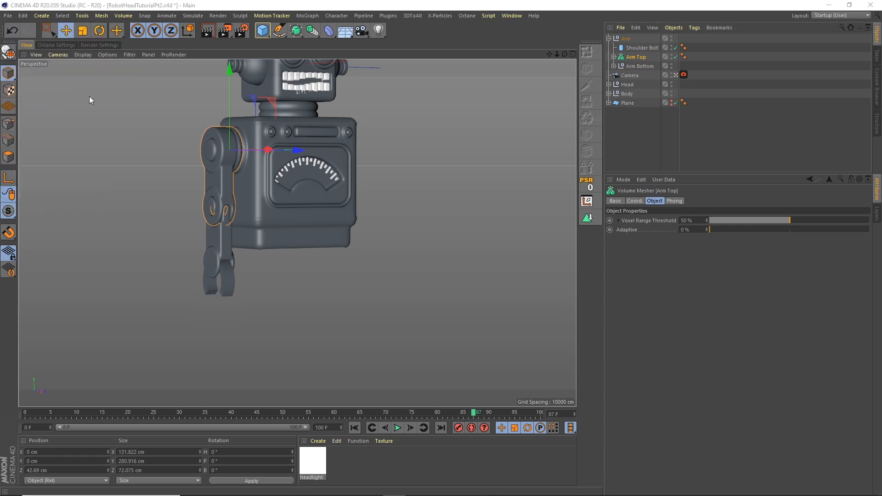
left_click(136, 412)
left_click(171, 126)
left_click(189, 412)
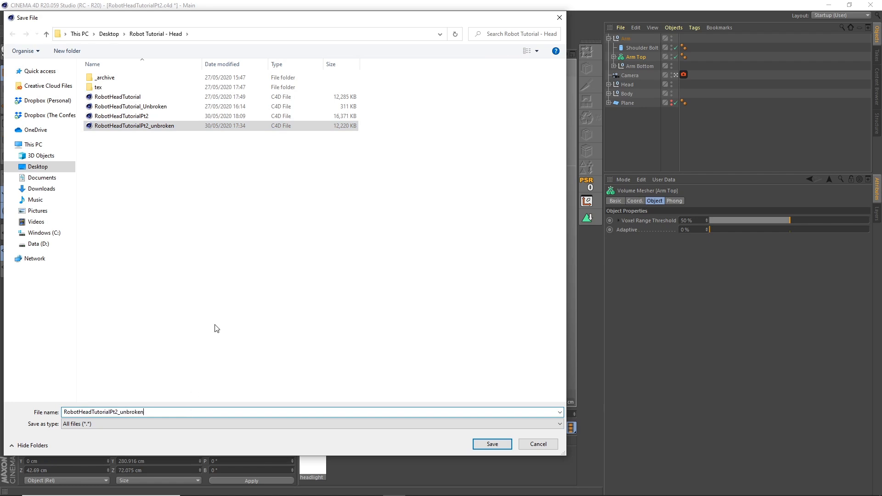
type("2")
key("Return")
left_click(630, 125)
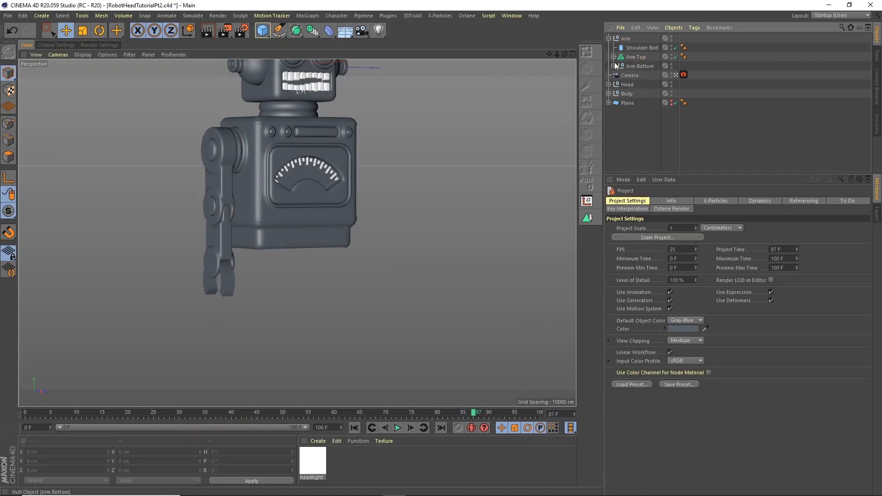
Step: Show mesh lines with Gouraud Shading (Lines) and set the Arm Top Volume Mesher's Adaptive value to 2%
left_click(614, 66)
left_click(614, 57)
left_click(634, 56)
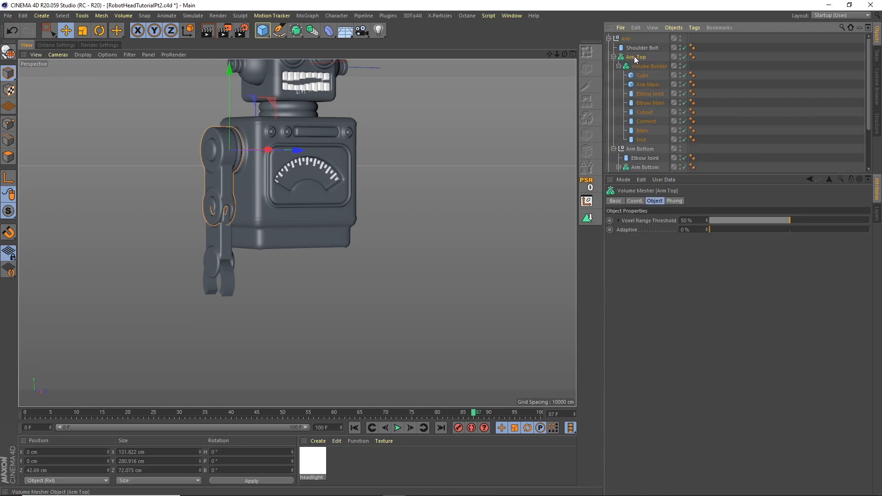
left_click(688, 229)
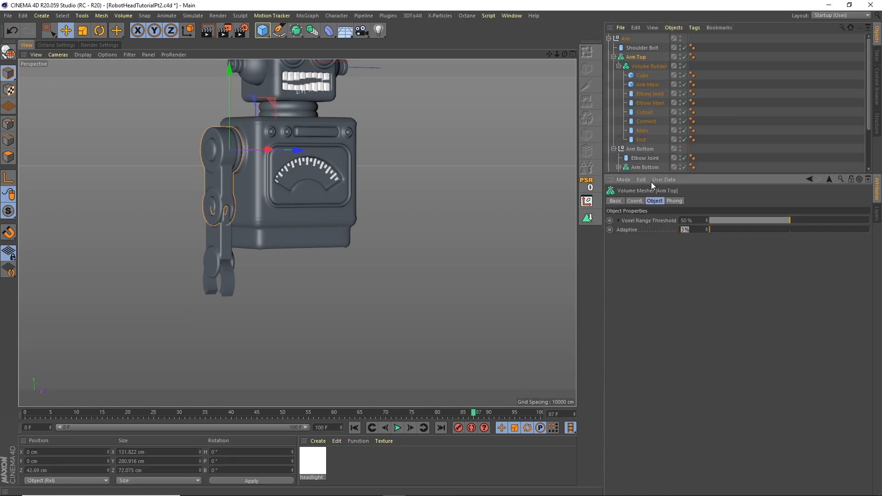
left_click(82, 54)
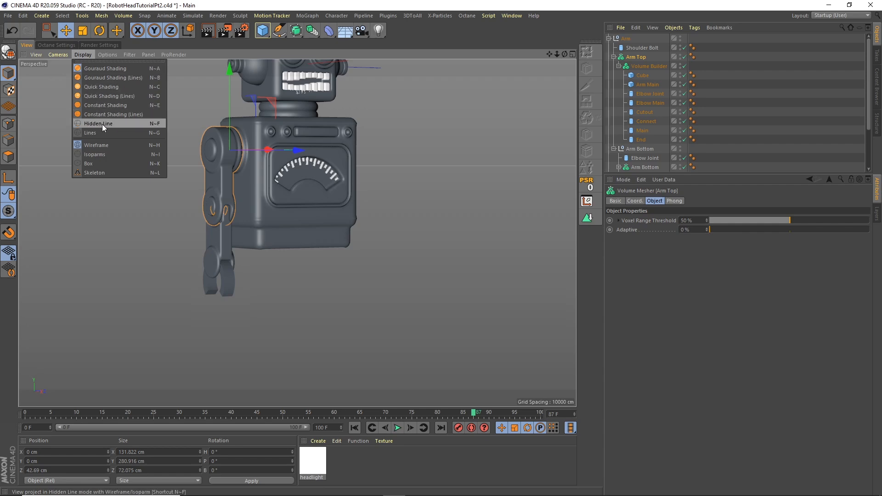
left_click(103, 78)
mouse_move(222, 162)
right_mouse_down("alt")
mouse_move(305, 104)
mouse_move(503, 63)
right_mouse_up("alt")
left_click_drag(704, 229, 643, 203)
type("2")
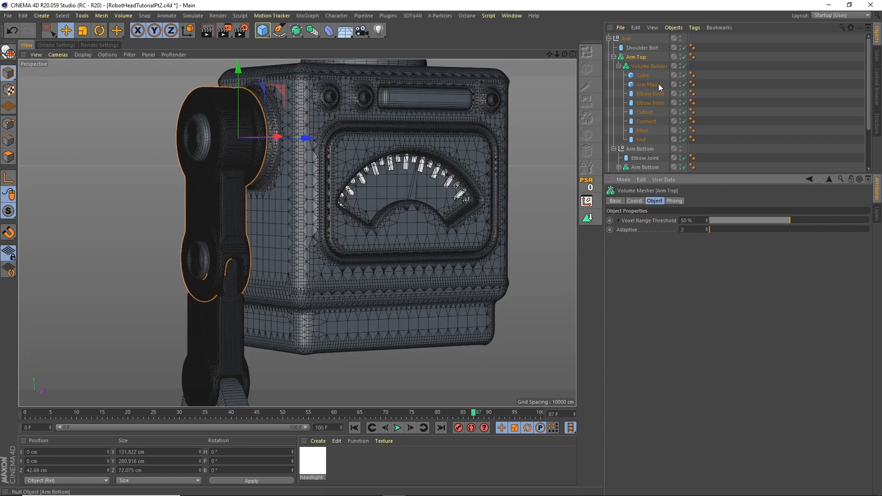
key("Return")
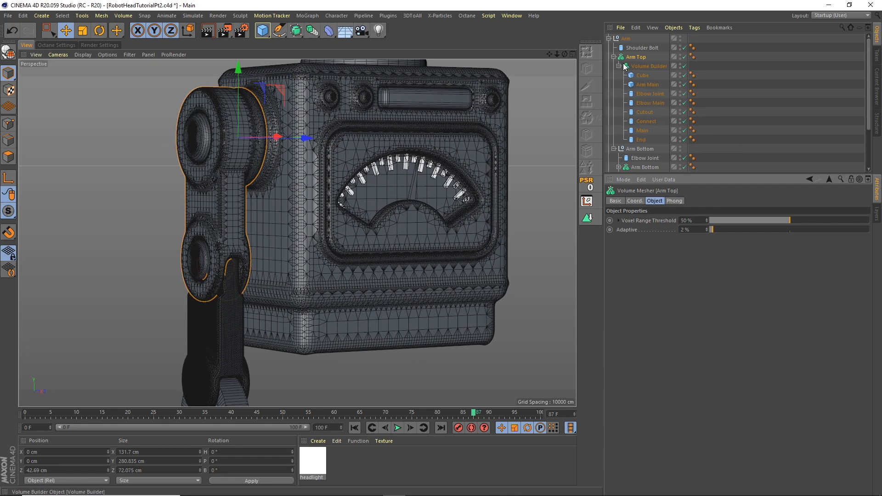
Step: Set the Arm Bottom mesher's Adaptive value to 2% and make both the Arm Bottom and Arm Top meshers editable
left_click(614, 57)
left_click(641, 85)
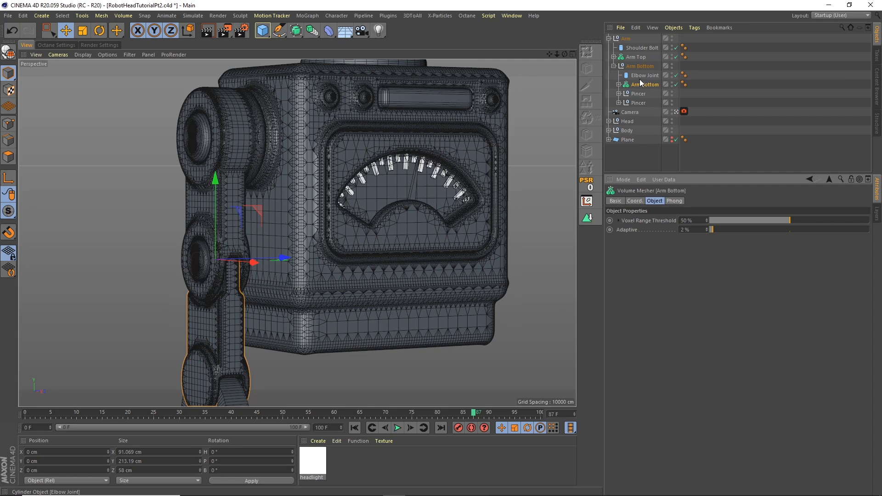
left_click(634, 58)
left_click(8, 52)
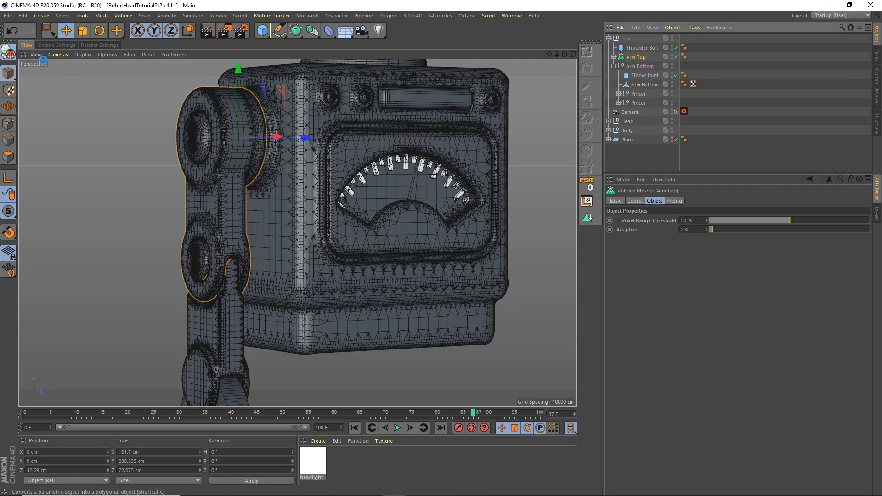
left_click(648, 164)
Step: Collapse the Arm group and duplicate it in place
left_click_drag(557, 56, 437, 145)
middle_click_drag(437, 144, 355, 175, "alt")
right_click_drag(355, 175, 426, 85, "alt")
left_click(609, 39)
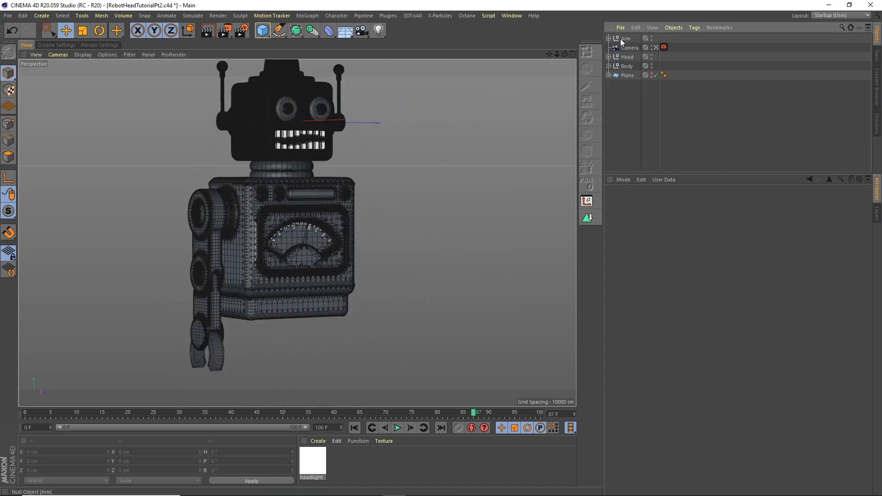
left_click(625, 38)
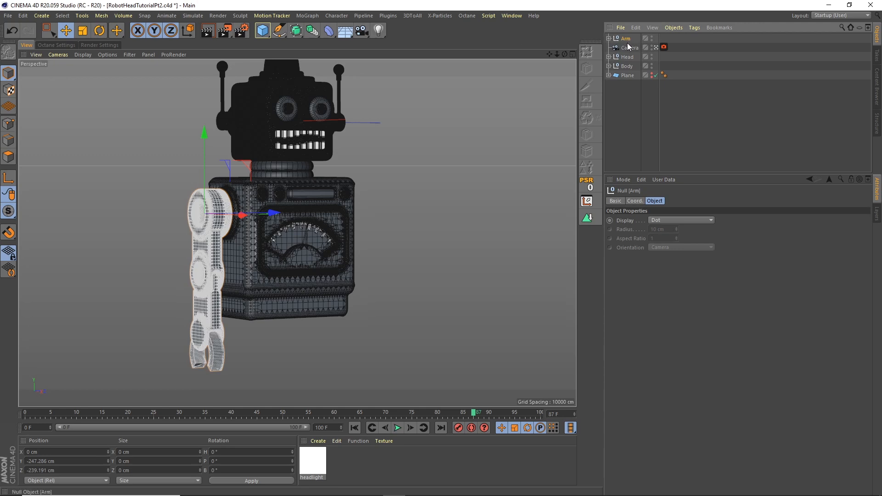
key("ctrl+c")
key("ctrl+v")
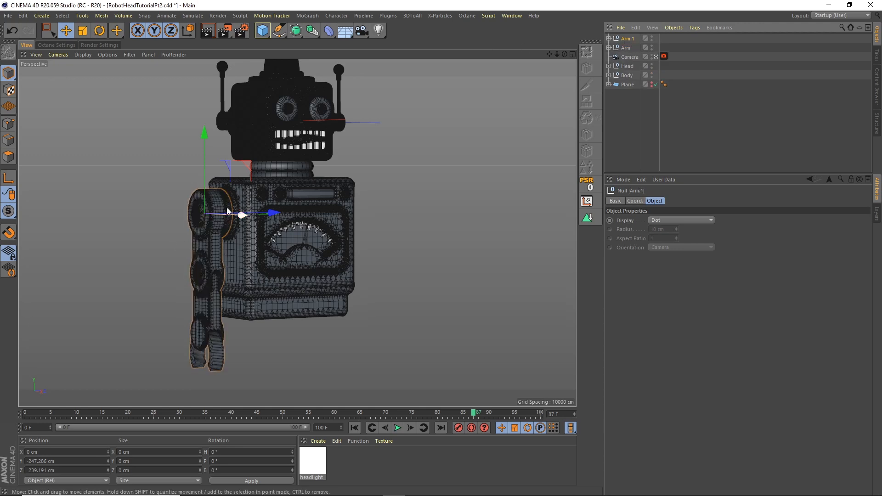
Step: Rotate the duplicated arm's heading to 180°
left_click(99, 31)
left_click_drag(239, 214, 328, 210)
left_click_drag(228, 452, 210, 452)
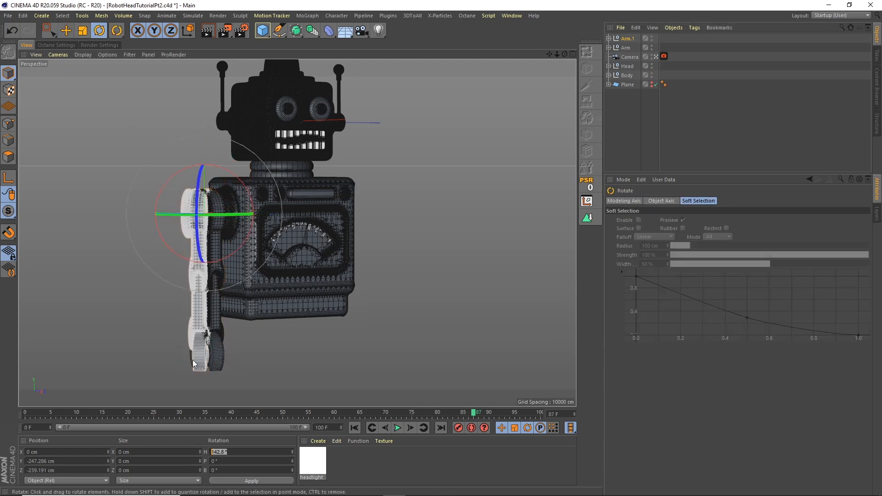
type("180")
key("Return")
Step: Move the duplicated arm along Z to about 242 cm, onto the opposite side of the robot's body
left_click(66, 30)
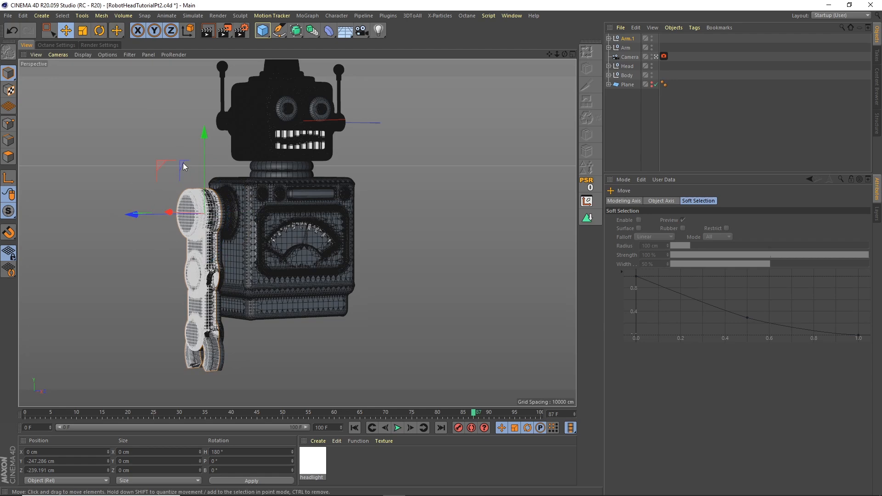
left_click_drag(561, 54, 461, 96)
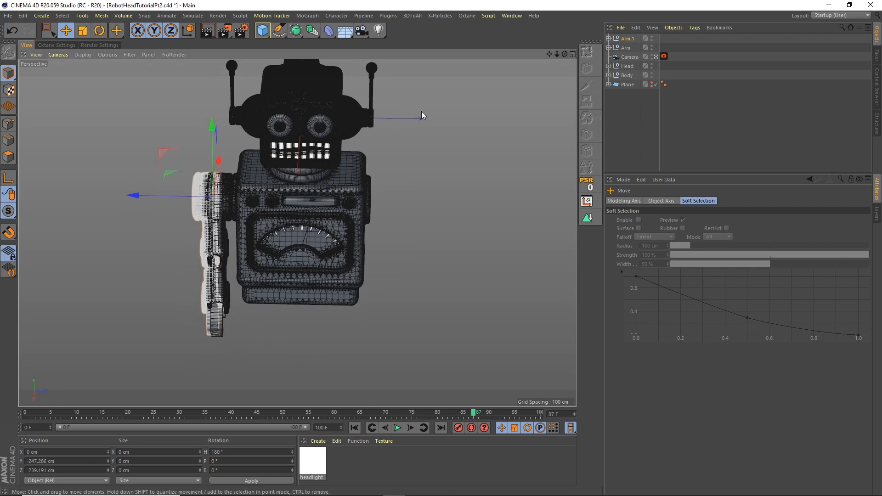
left_click_drag(158, 193, 333, 205)
left_click(617, 112)
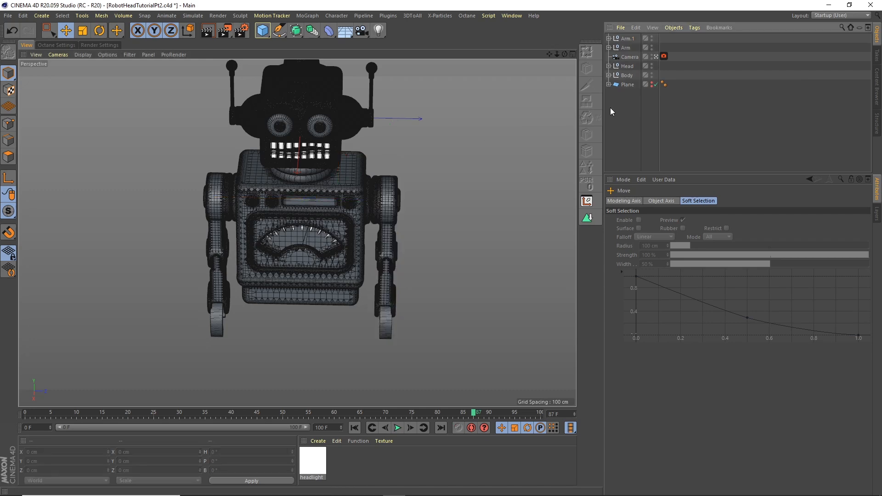
Step: Restore plain Gouraud Shading and rename the duplicated arm Arm Left and the original Arm Right
mouse_move(564, 54)
left_mouse_down()
mouse_move(594, 26)
mouse_move(570, 37)
left_mouse_up()
left_click(83, 55)
left_click(90, 69)
double_click(628, 39)
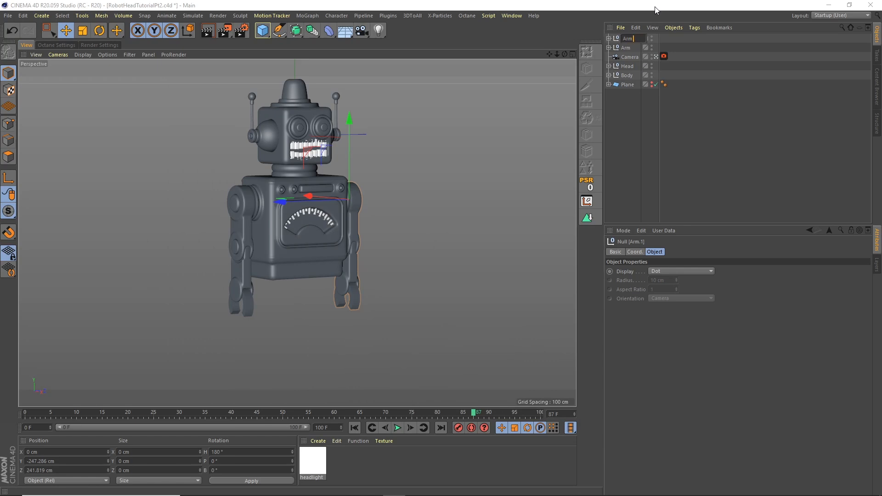
key("Return")
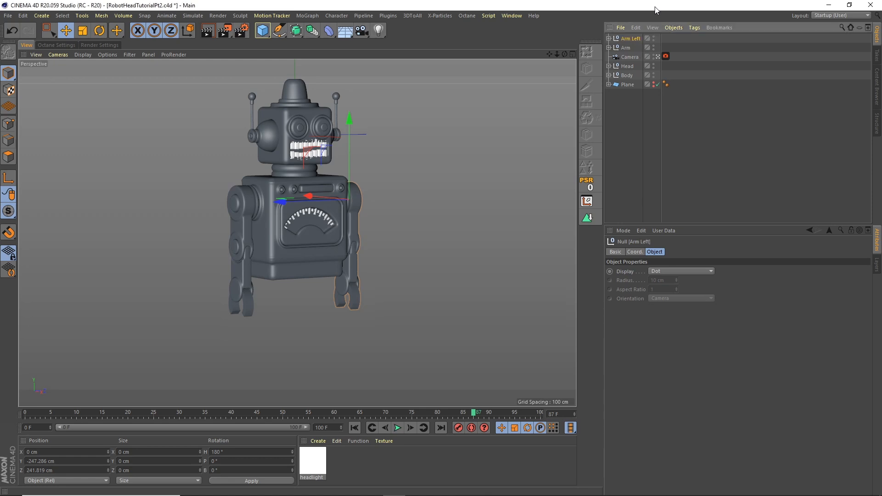
double_click(627, 48)
type("Arm Right")
key("Return")
Step: Move the Arm Left and Arm Right groups below the other parts and nest both inside the Body group
left_click(632, 39, "ctrl")
left_click_drag(634, 73, 635, 80)
left_click(641, 112)
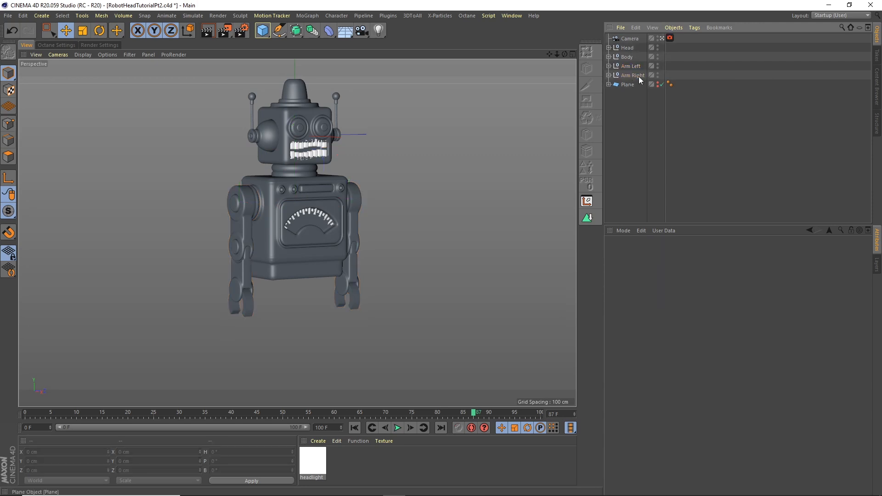
left_click(609, 57)
left_click(631, 94)
left_click(633, 103, "ctrl")
left_click_drag(632, 87, 632, 88)
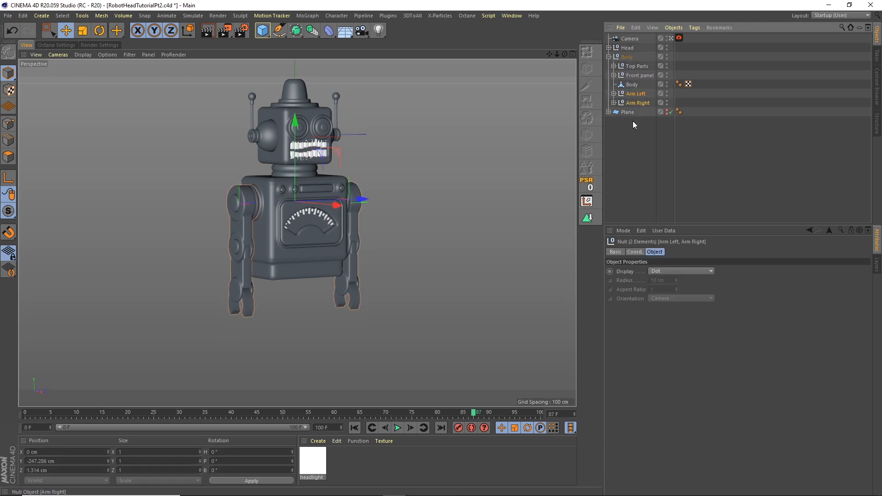
Step: Test-rotate the Body group with its arms and undo the rotation
left_click(627, 57)
key("r")
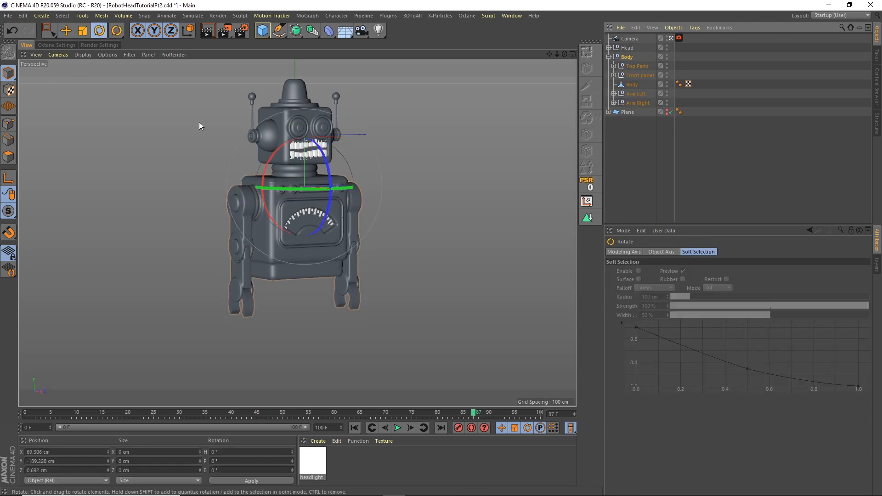
left_click_drag(265, 166, 261, 182)
key("ctrl+z")
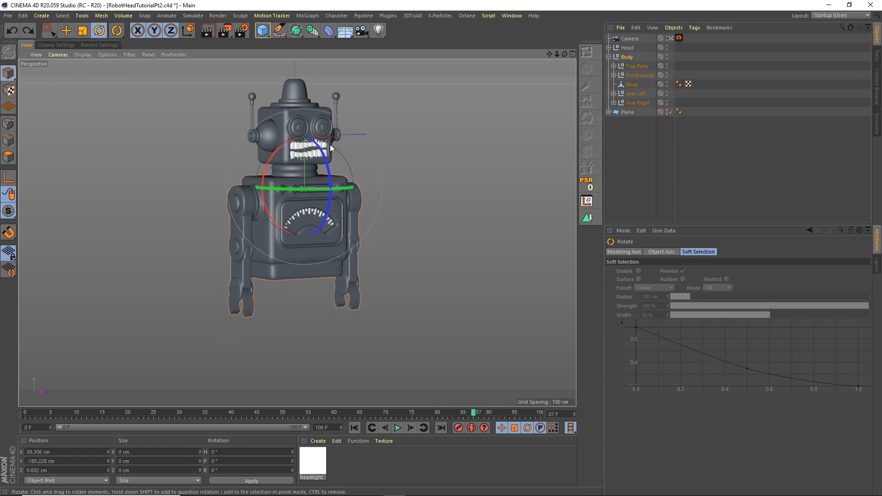
Step: Nest the Head group inside the Body group, test-rotate the whole robot and undo the rotation
left_click(628, 49)
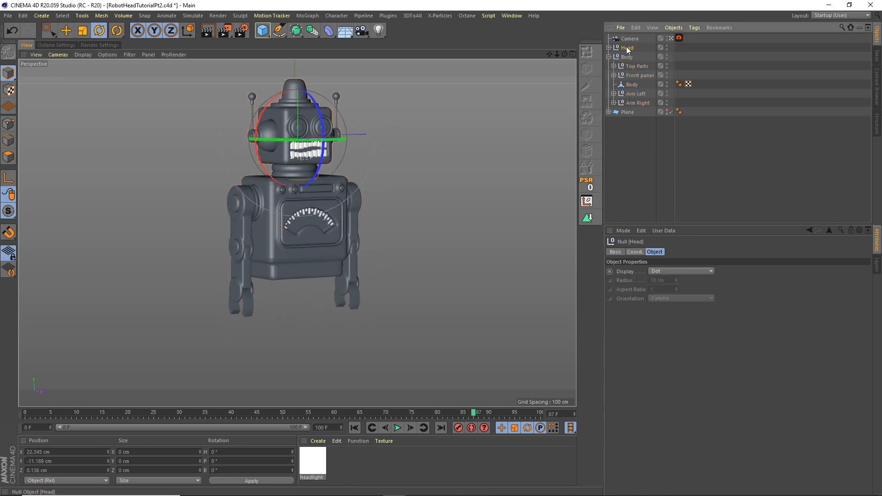
left_click_drag(633, 62, 631, 58)
left_click(627, 48)
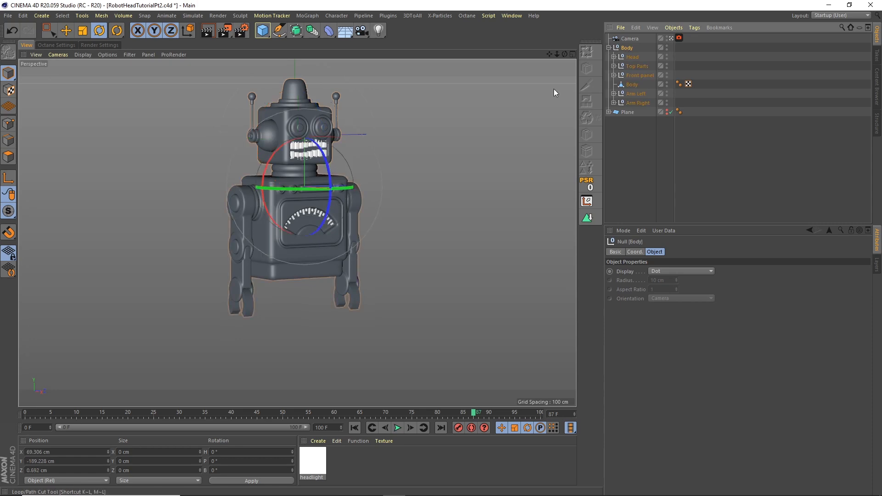
left_click_drag(269, 167, 301, 188)
key("ctrl+z")
key("ctrl+z")
left_click(637, 146)
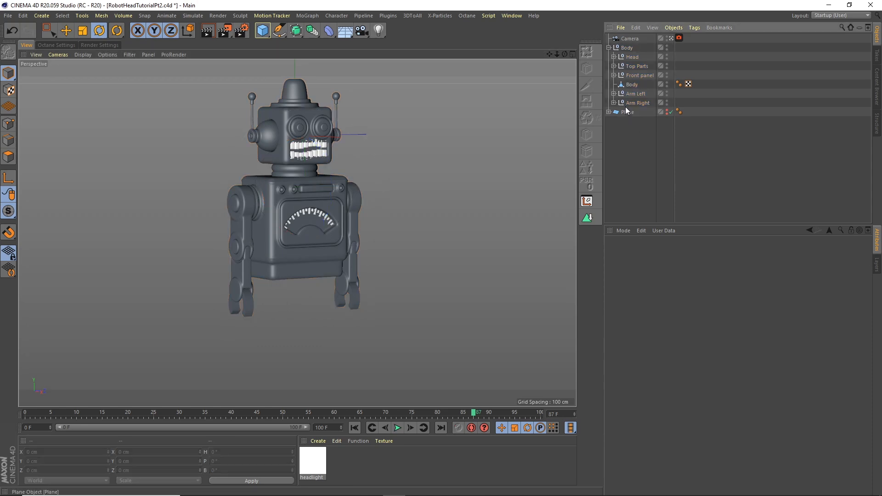
Step: Group Top Parts, Front panel and the Body mesh, and name the new group Body Parts
left_click(638, 67)
left_click(642, 76, "ctrl")
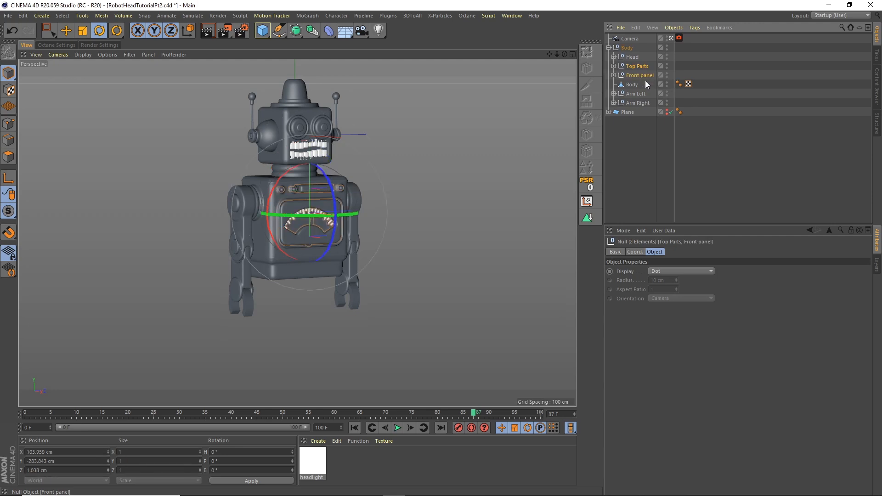
left_click(637, 84, "ctrl")
left_click(674, 28)
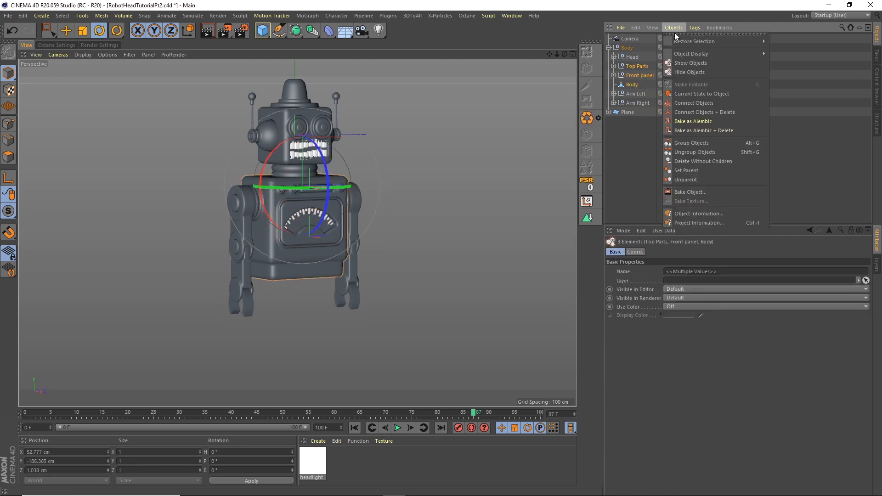
left_click(685, 142)
double_click(633, 66)
type("Body")
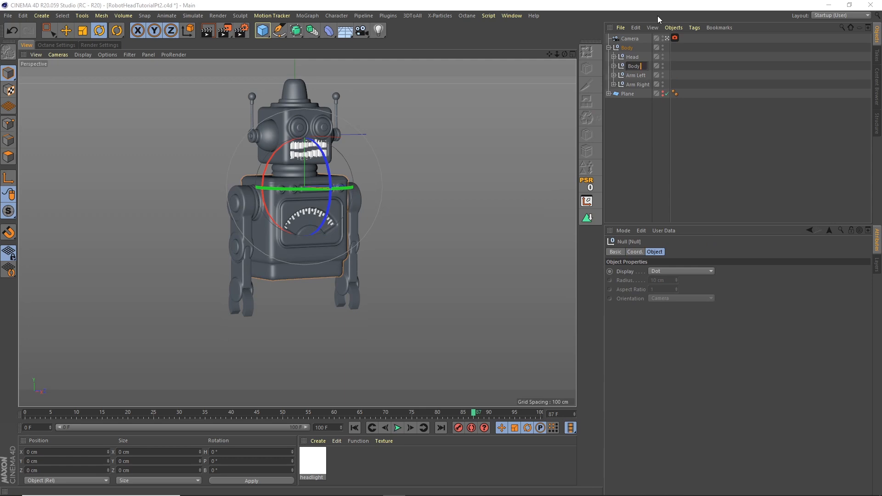
type(" Parts")
key("Return")
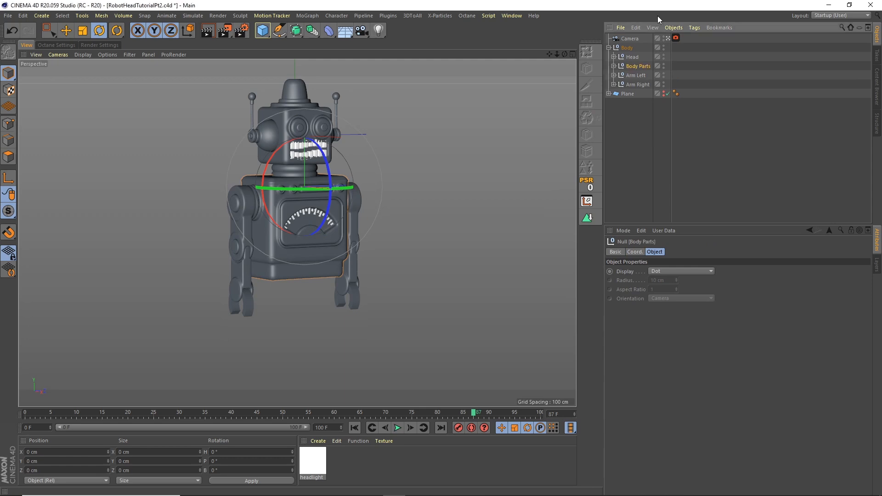
left_click(649, 115)
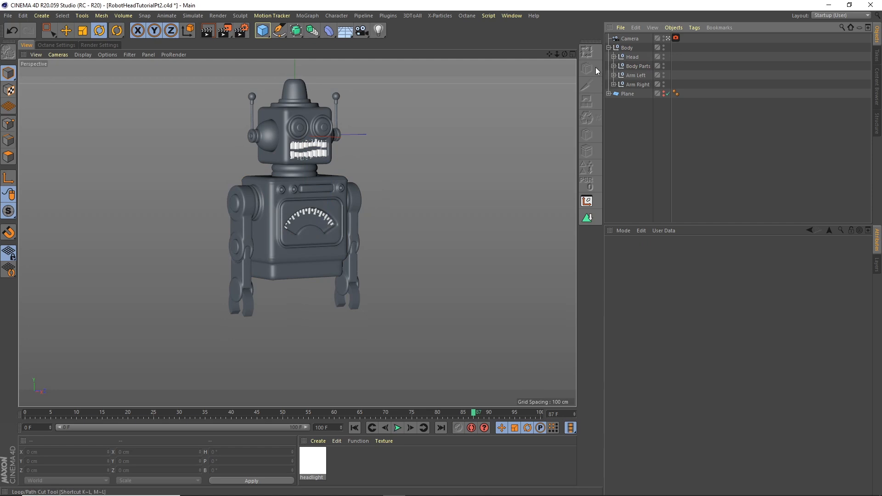
Step: Switch to the maximised Front view and add a Cylinder primitive
scroll(344, 183, "up", 4)
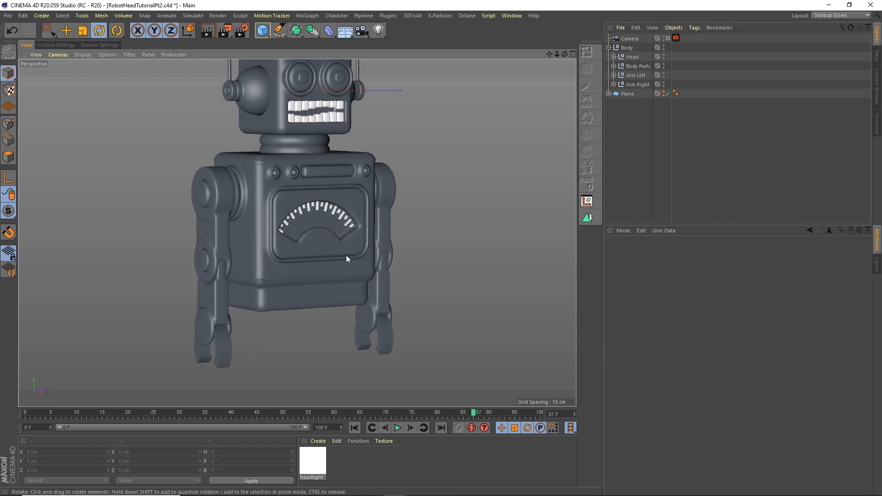
middle_click_drag(346, 259, 341, 154, "alt")
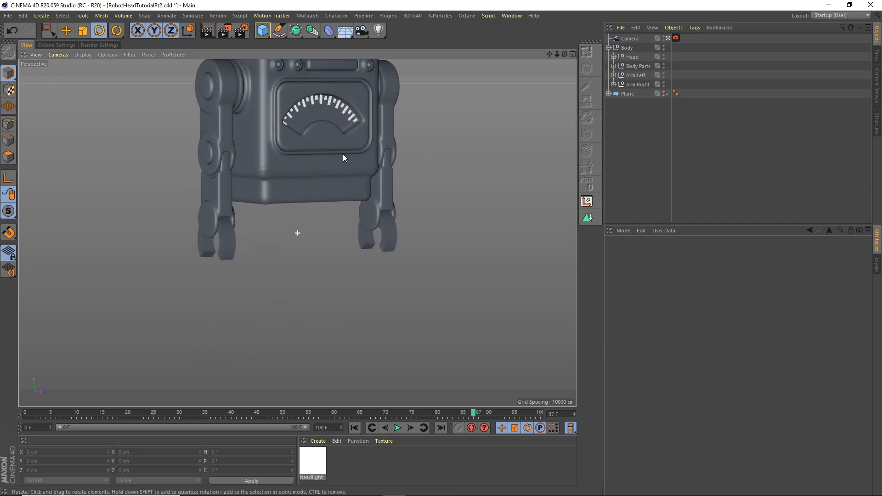
left_click(572, 54)
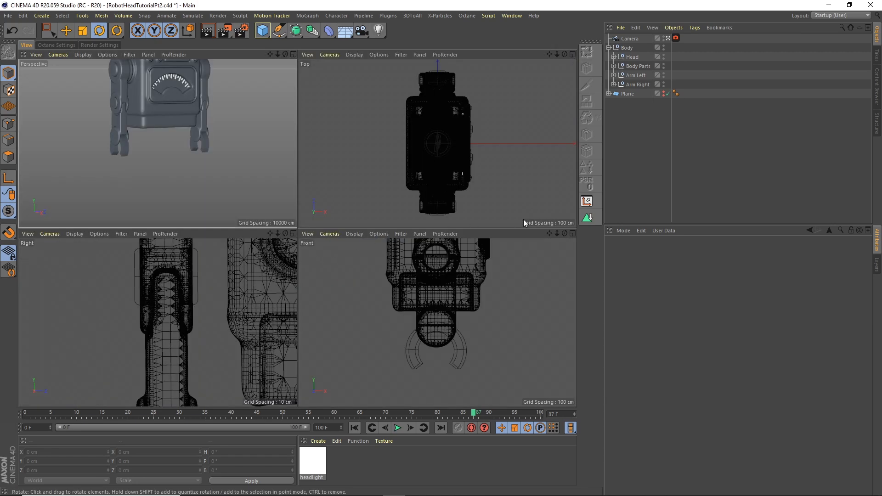
left_click(572, 233)
mouse_move(556, 56)
left_mouse_down()
mouse_move(536, 70)
mouse_move(546, 64)
left_mouse_up()
right_click_drag(320, 168, 335, 98, "alt")
left_click_drag(262, 30, 446, 47)
Step: Move the cylinder down along Y to about -553 cm, near the bottom of the robot's body
left_click_drag(558, 53, 529, 73)
key("e")
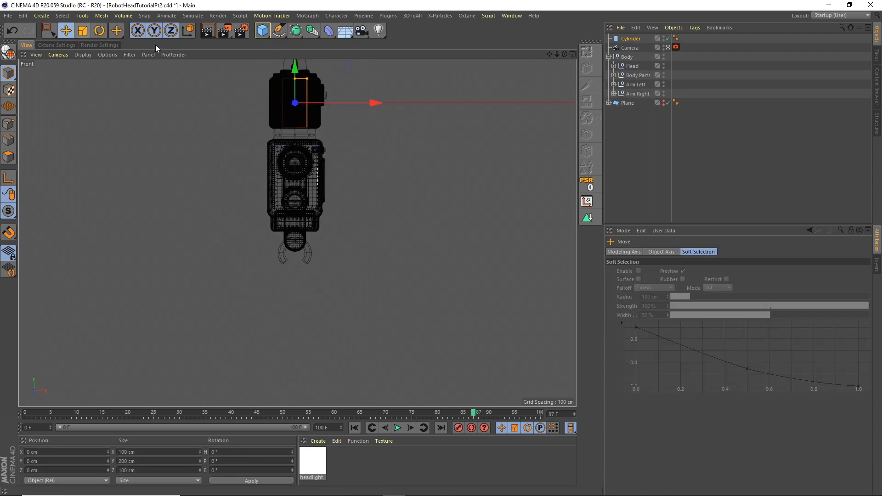
left_click_drag(294, 69, 295, 204)
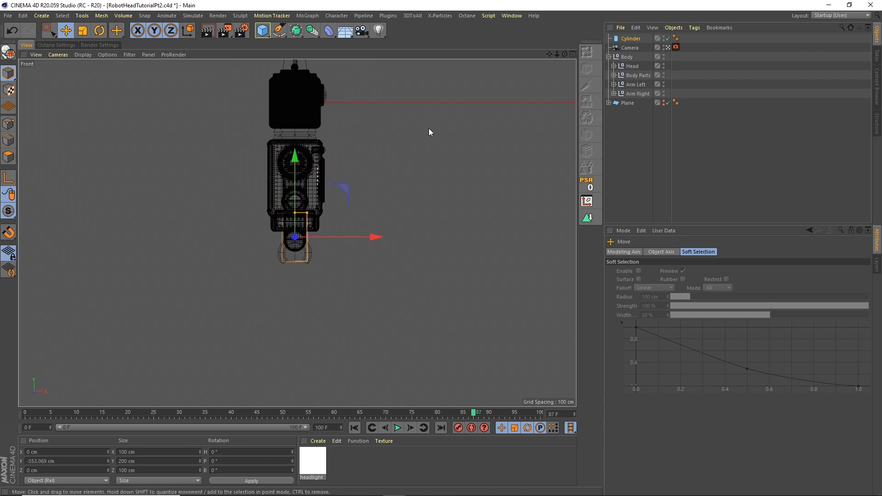
Step: Set the cylinder's orientation to +Z
left_click(628, 39)
left_click(679, 307)
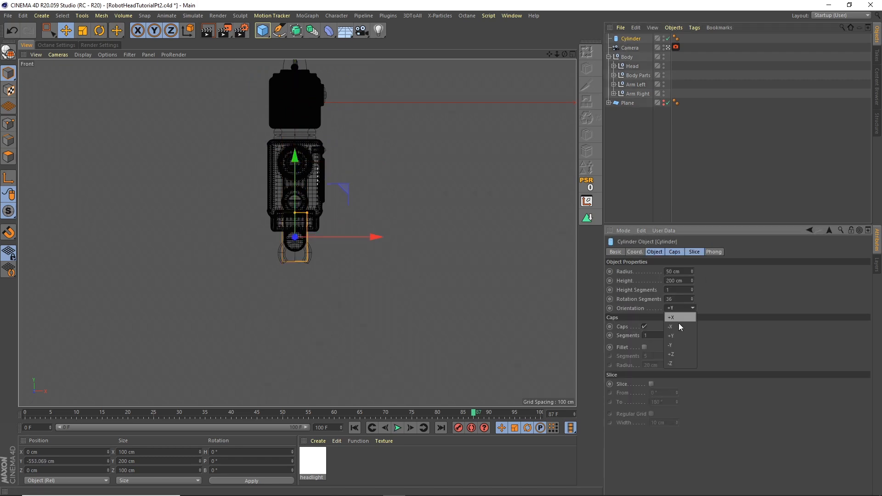
left_click(675, 354)
scroll(330, 194, "up", 8)
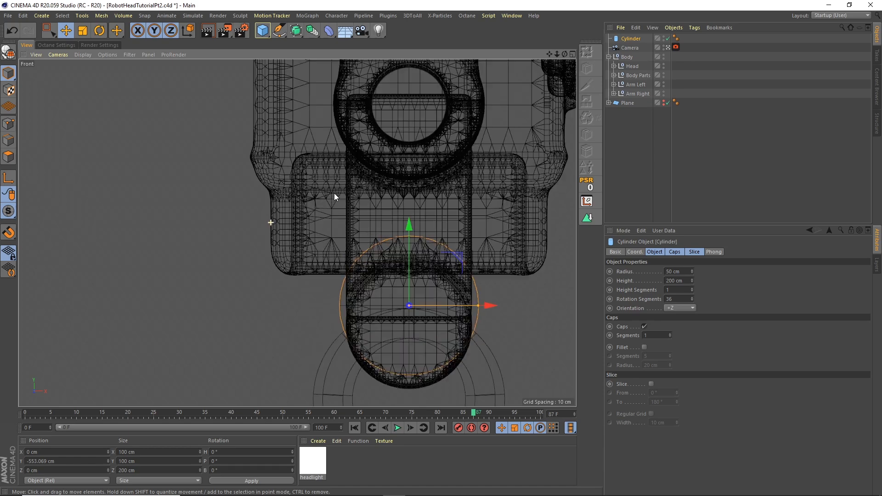
Step: Raise the cylinder along Y to about -509 cm and set its radius to 67 cm and height to 122 cm
left_click_drag(355, 212, 355, 158)
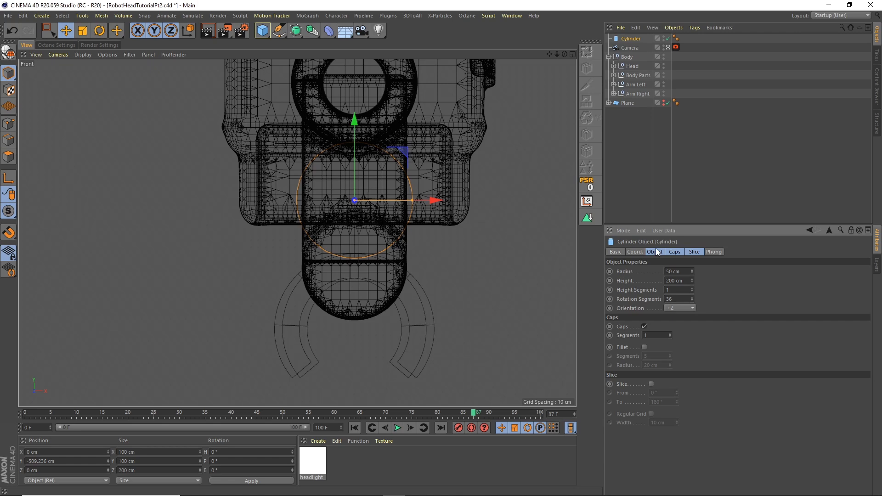
left_click(676, 271)
type("67")
key("Tab")
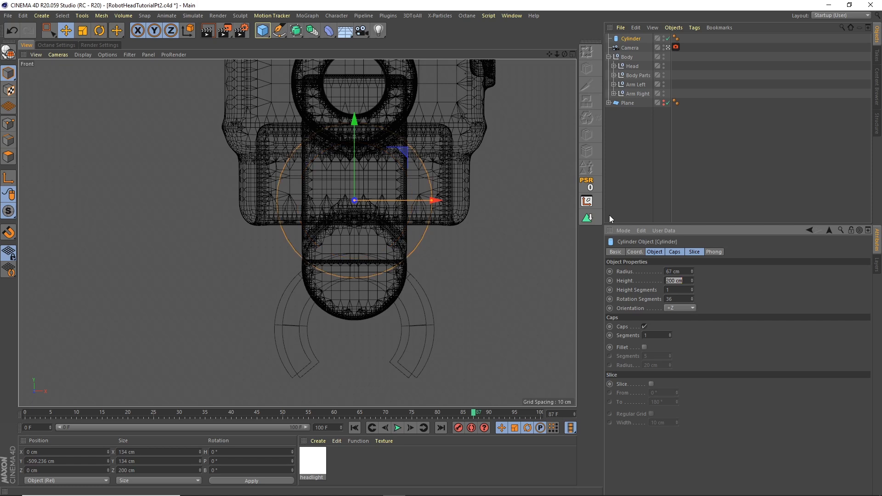
type("122")
key("Return")
Step: Add a Cube primitive and move it down along Y to about -656 cm, below the robot's body
left_click_drag(557, 54, 540, 69)
middle_click_drag(505, 143, 503, 95, "alt")
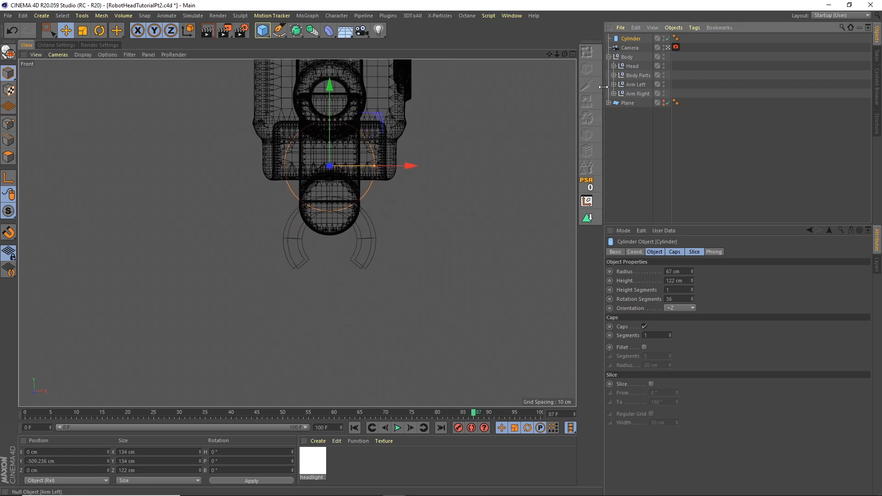
left_click_drag(264, 32, 409, 45)
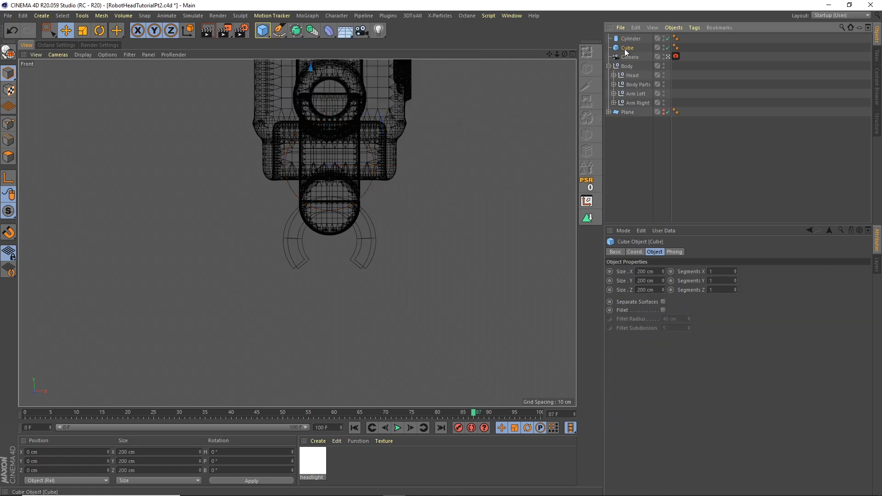
left_click_drag(557, 54, 436, 82)
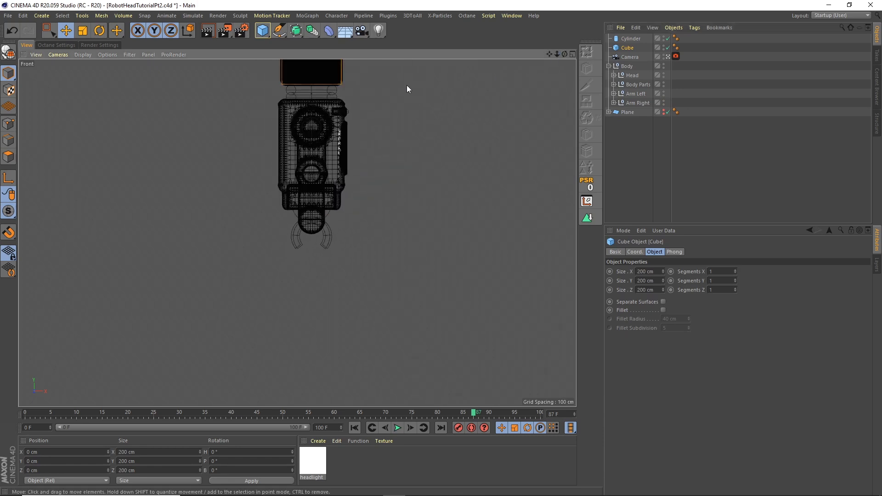
left_click_drag(557, 54, 535, 62)
left_click_drag(311, 92, 310, 234)
scroll(300, 247, "up", 5)
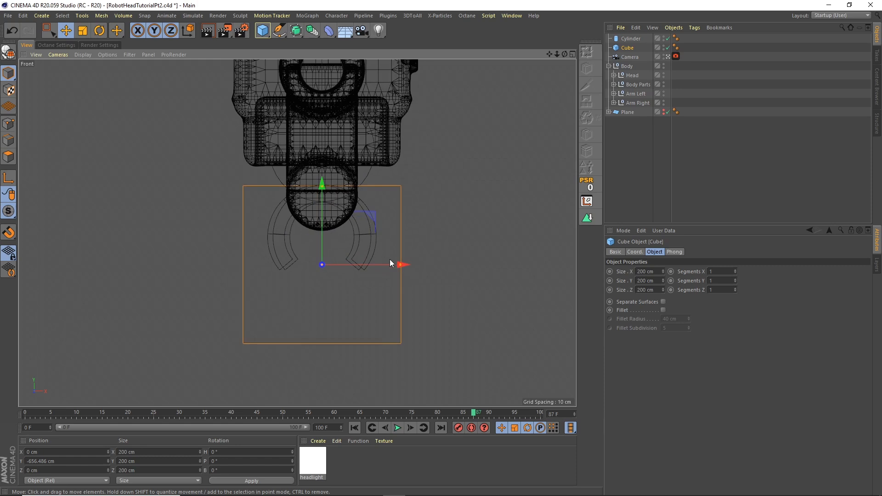
Step: Set the cube's size to 105 cm in X, 340 cm in Y and 97 cm in Z
left_click_drag(401, 265, 363, 266)
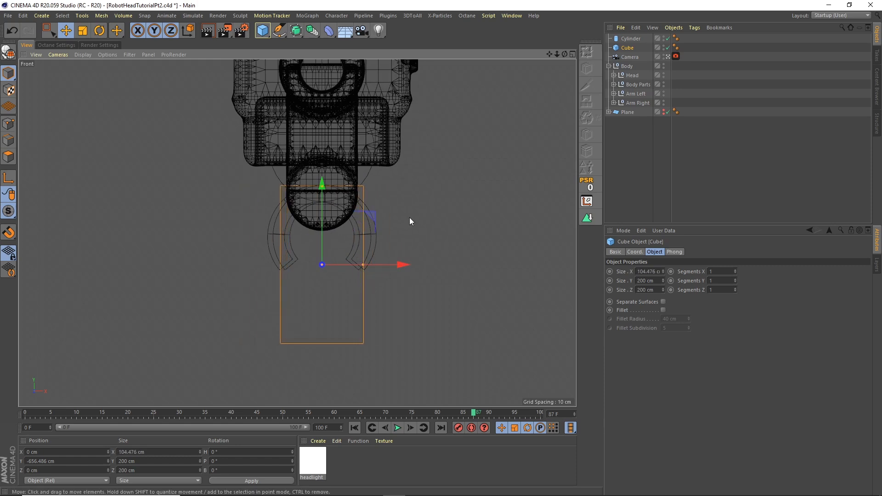
left_click(649, 272)
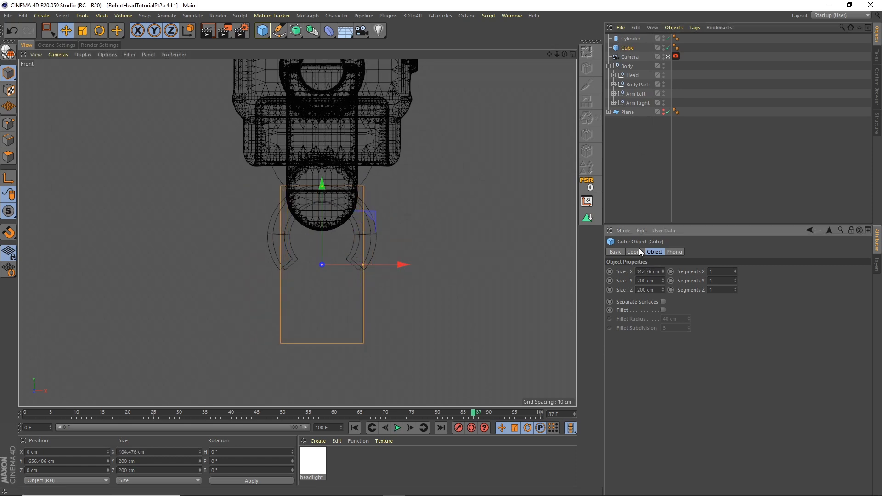
key("0")
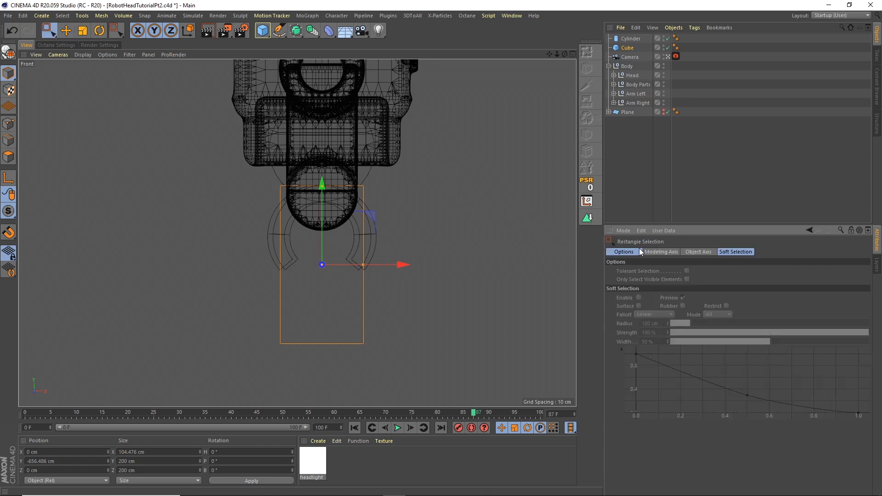
left_click(629, 47)
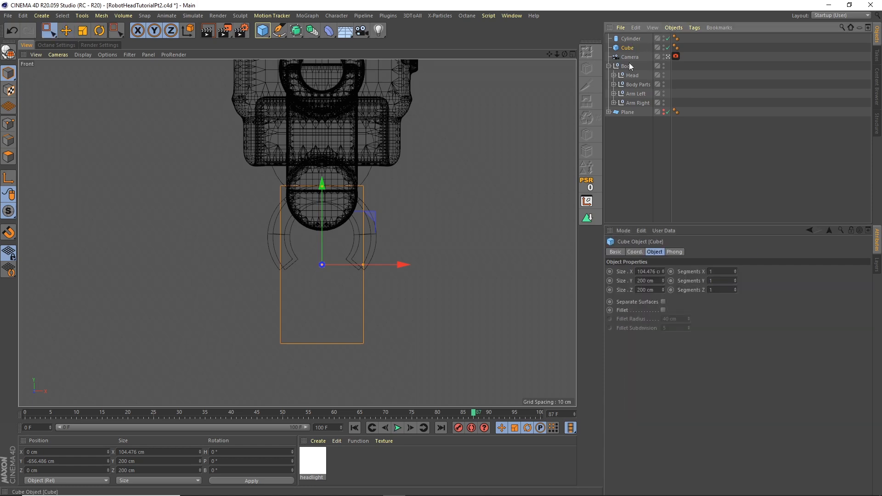
double_click(648, 272)
type("105")
key("Tab")
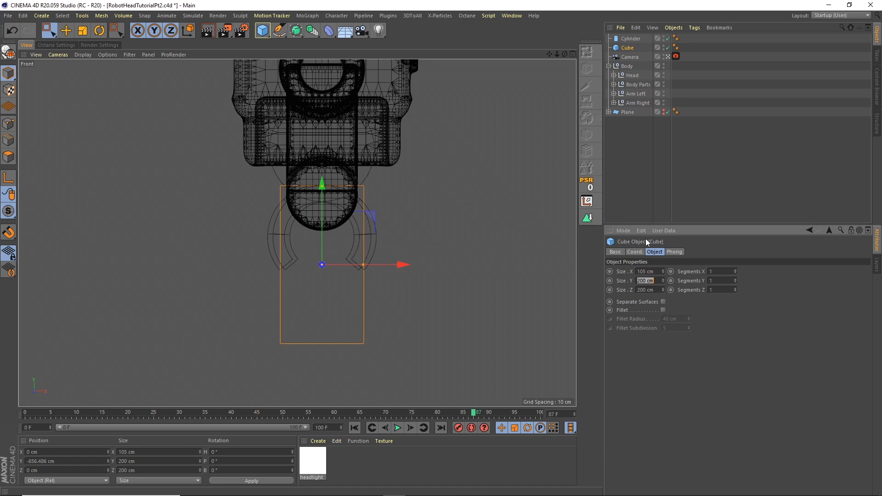
type("340")
key("Tab")
type("97")
key("Return")
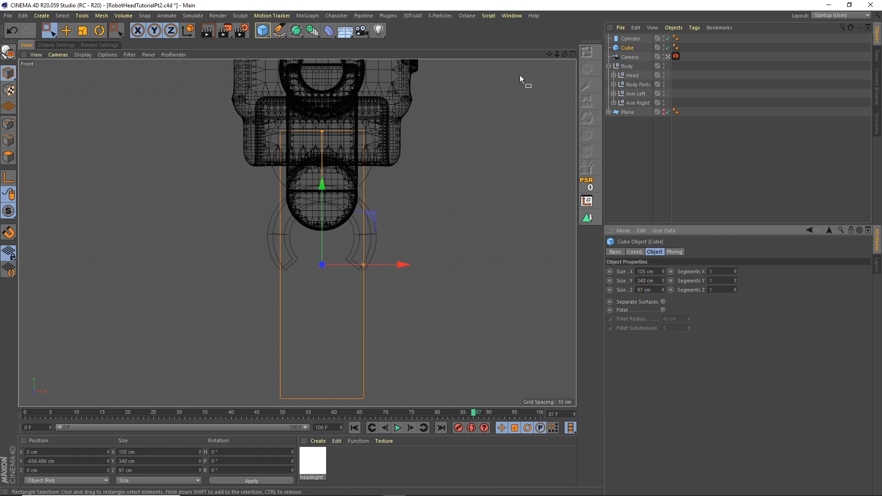
Step: Switch to the maximised Perspective view and lower the cube along Y to about -707 cm
left_click(573, 54)
left_click(293, 55)
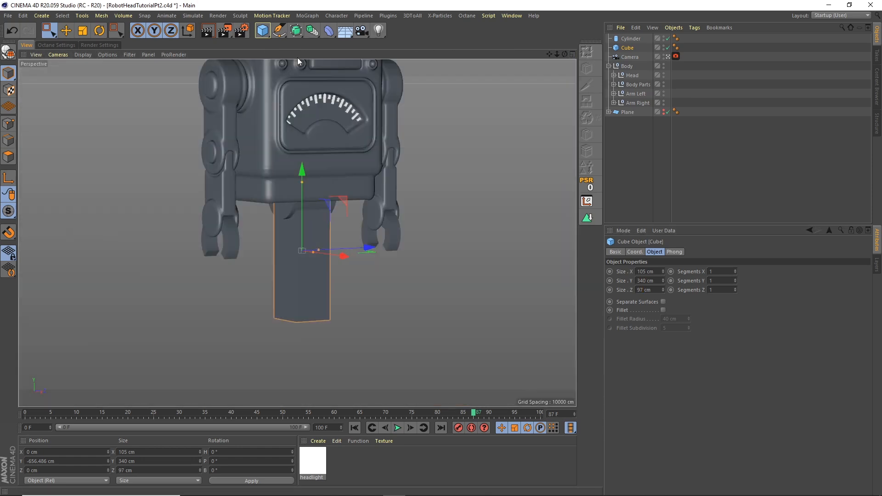
left_click_drag(302, 170, 304, 191)
left_click_drag(556, 52, 498, 115)
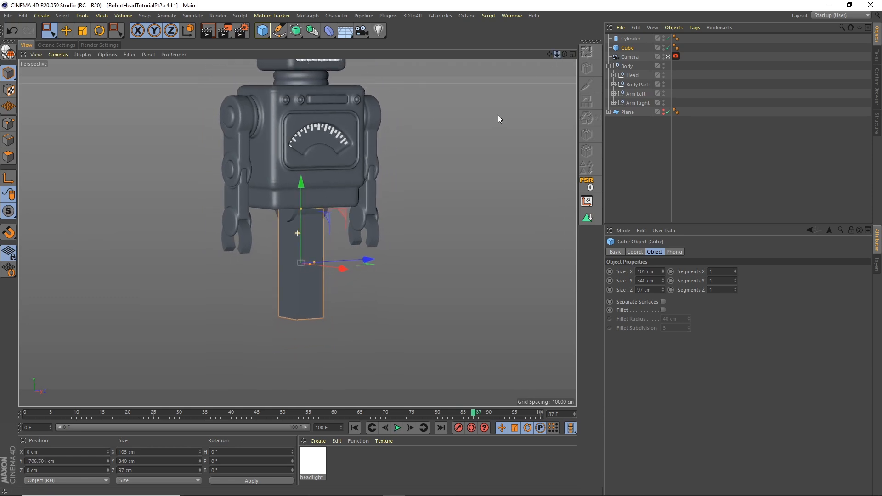
Step: Duplicate the cylinder, naming the original Waist and the copy Knee
left_click(630, 40)
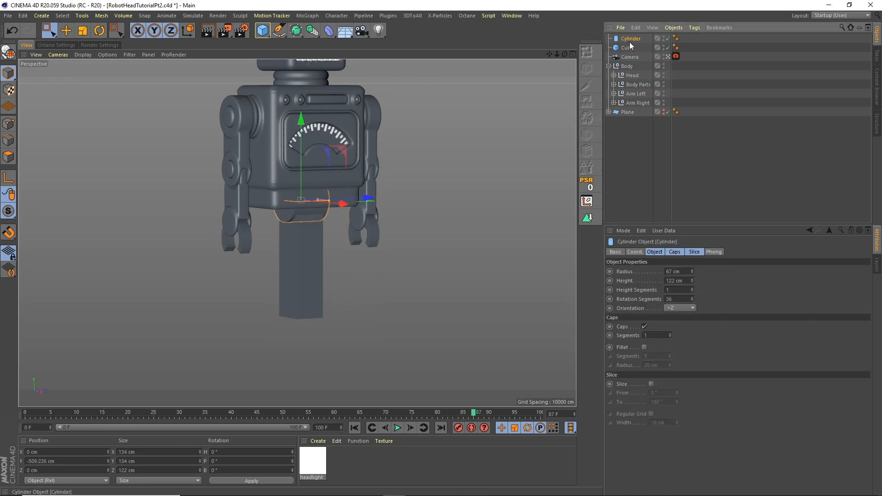
key("ctrl+c")
key("ctrl+v")
double_click(630, 47)
type("Waist")
key("Return")
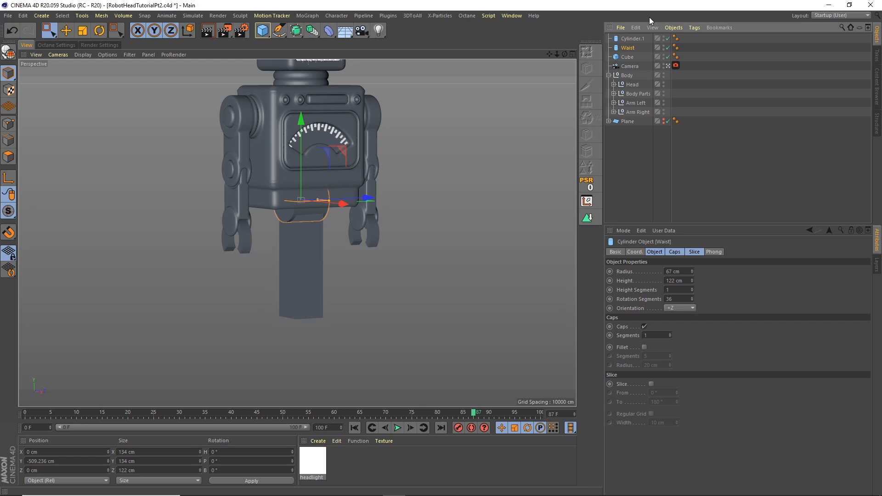
double_click(637, 39)
type("K")
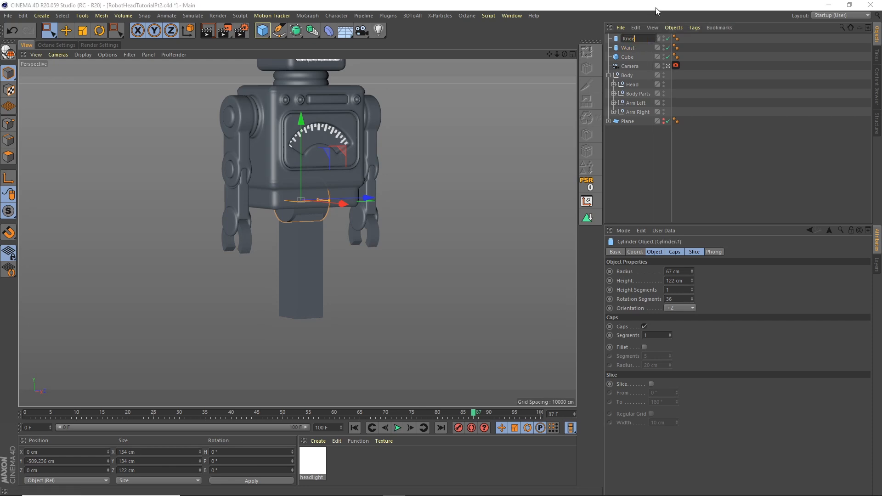
type("nee")
key("Return")
Step: Move Knee down along Y to about -706 cm, set its radius to 50 cm and shift it to about 35 cm in X
left_click_drag(305, 123, 306, 183)
double_click(673, 272)
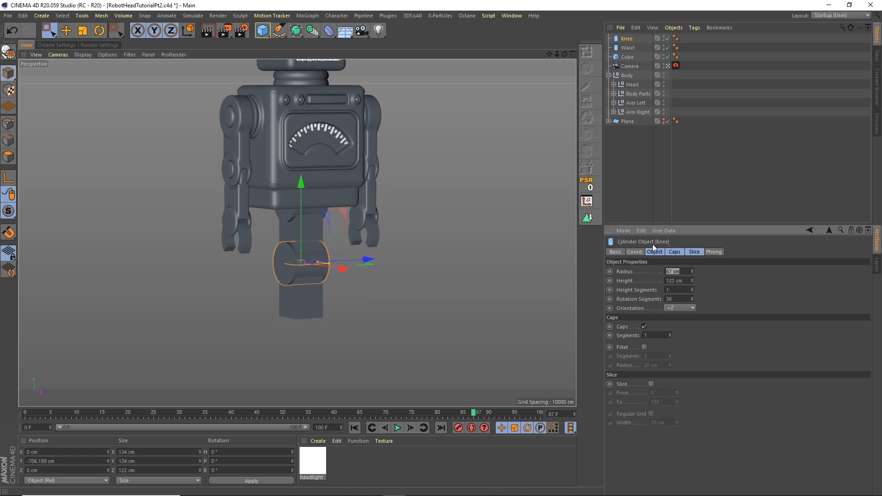
type("50")
key("Return")
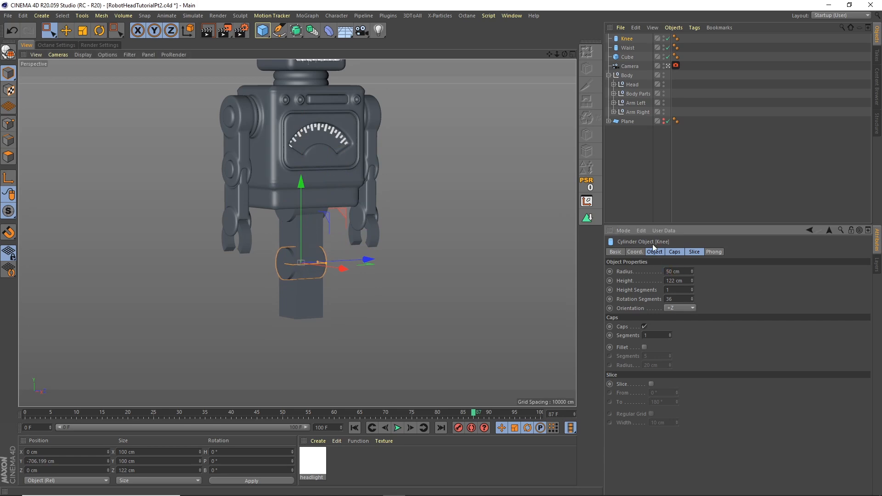
left_click_drag(342, 267, 290, 283)
Step: In the maximised Right view, move Knee, Waist and Cube together along Z to about -70 cm
left_click(572, 54)
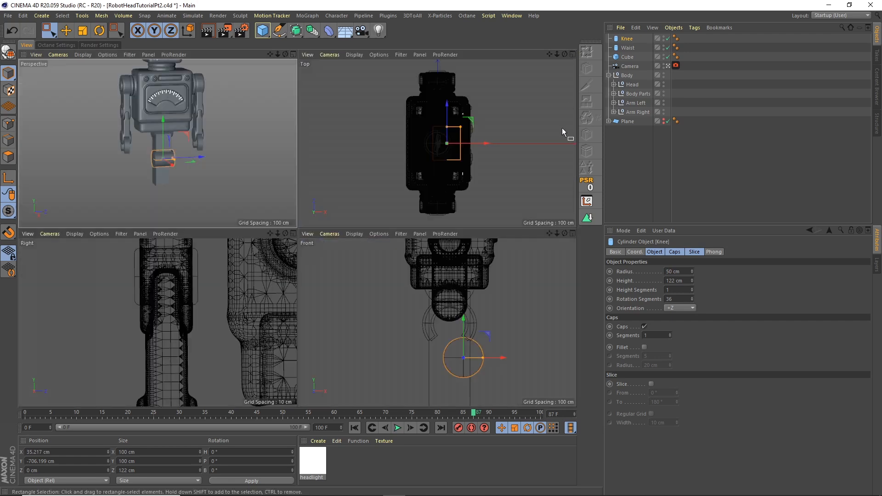
left_click(293, 233)
left_click_drag(556, 55, 516, 111)
middle_click_drag(486, 159, 368, 58, "alt")
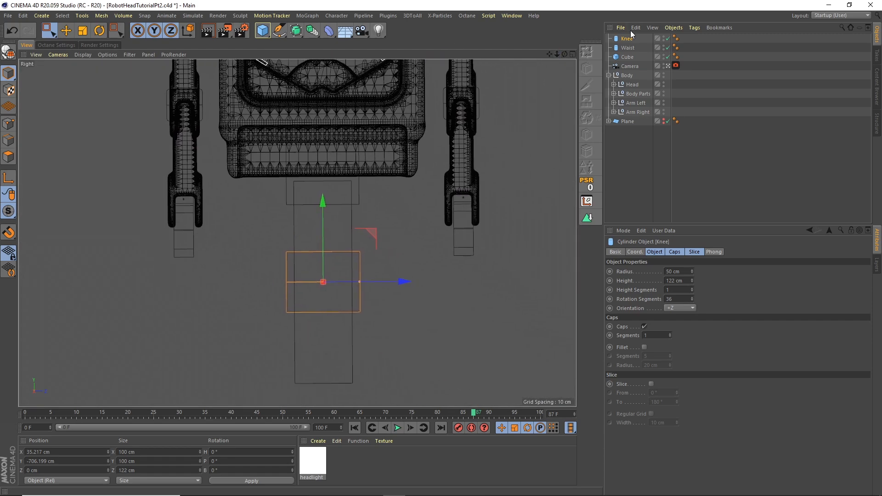
left_click(628, 56, "shift")
left_click_drag(405, 224, 366, 222)
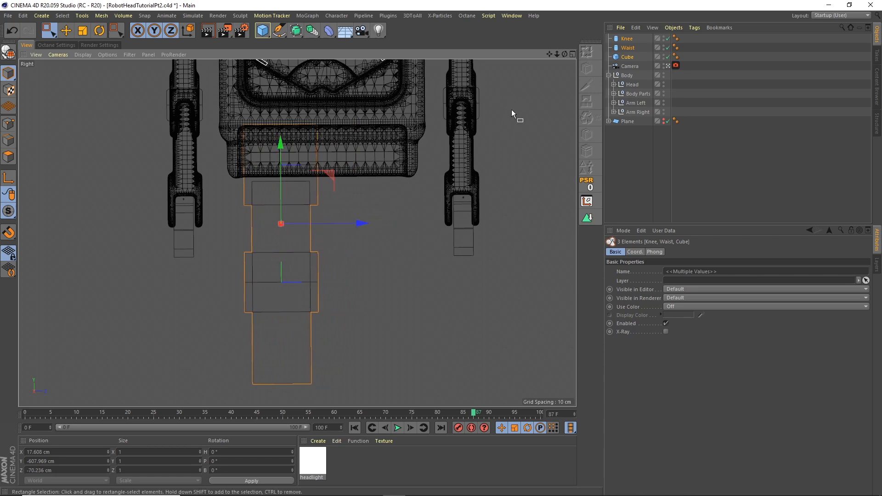
left_click(641, 162)
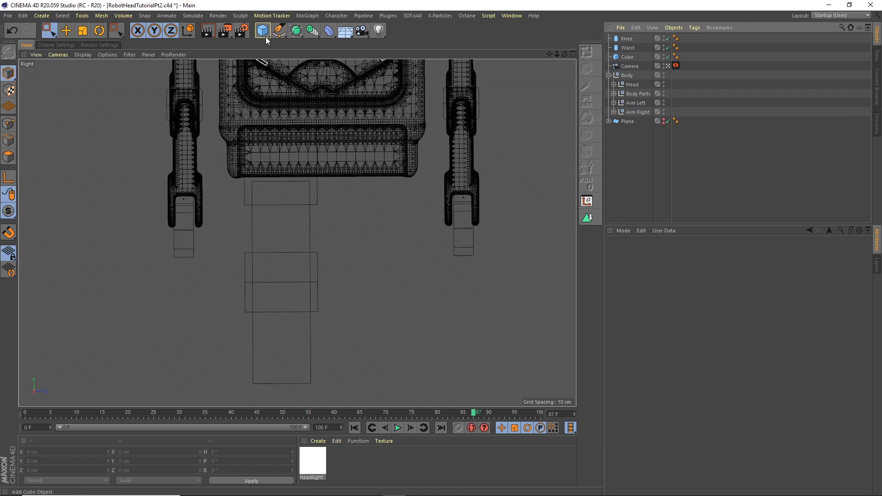
Step: Add a Volume Builder and a Volume Mesher, and nest the builder under the mesher at the top of the hierarchy
left_click(123, 16)
left_click(133, 41)
left_click(124, 15)
left_click(143, 51)
left_click_drag(637, 48, 637, 39)
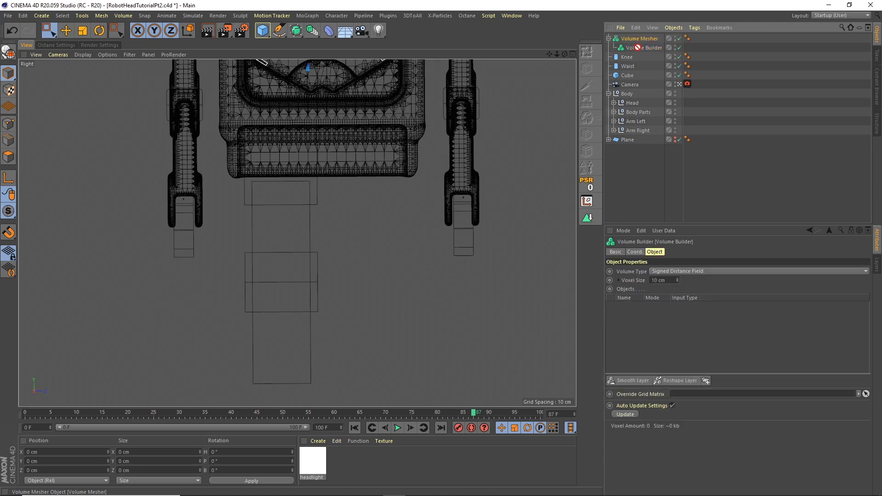
left_click_drag(629, 57, 634, 66)
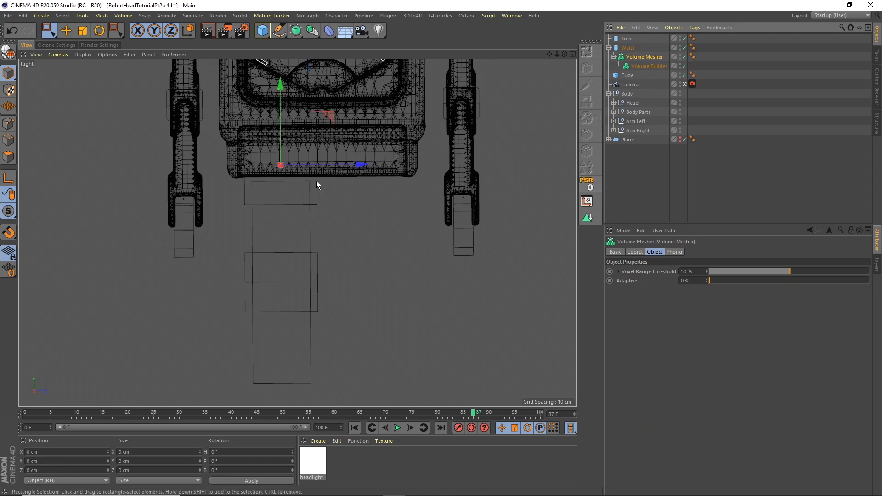
left_click_drag(631, 57, 630, 36)
Step: Place Knee, Waist and Cube inside the Volume Builder to merge them into one leg mesh
left_click(628, 66)
left_click(627, 76)
left_click(628, 57, "shift")
left_click_drag(634, 45, 635, 48)
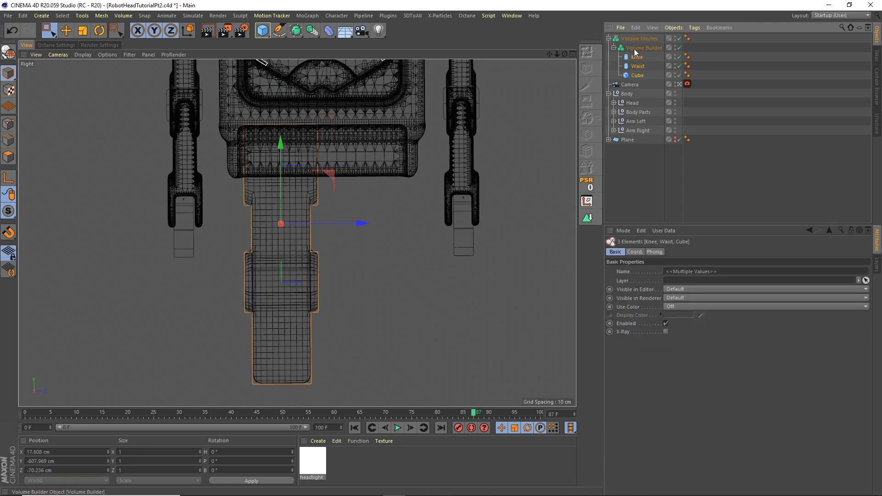
left_click(636, 164)
Step: Return to the maximised Perspective view and rename the Volume Mesher as Leg Right
left_click(573, 54)
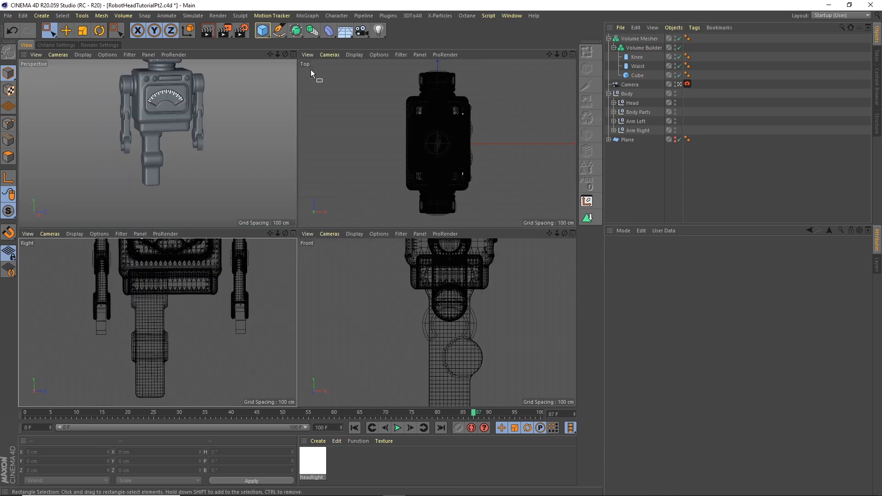
left_click(292, 54)
left_click_drag(321, 126, 405, 156, "alt")
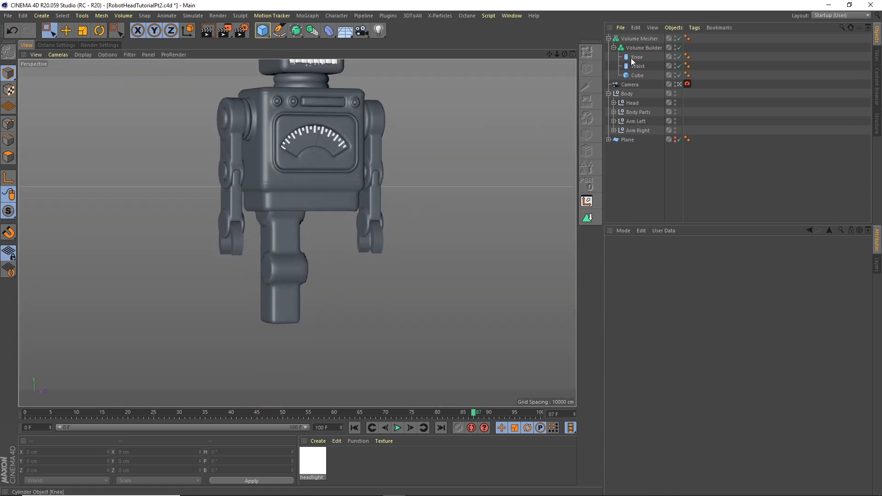
left_click(640, 47)
double_click(640, 39)
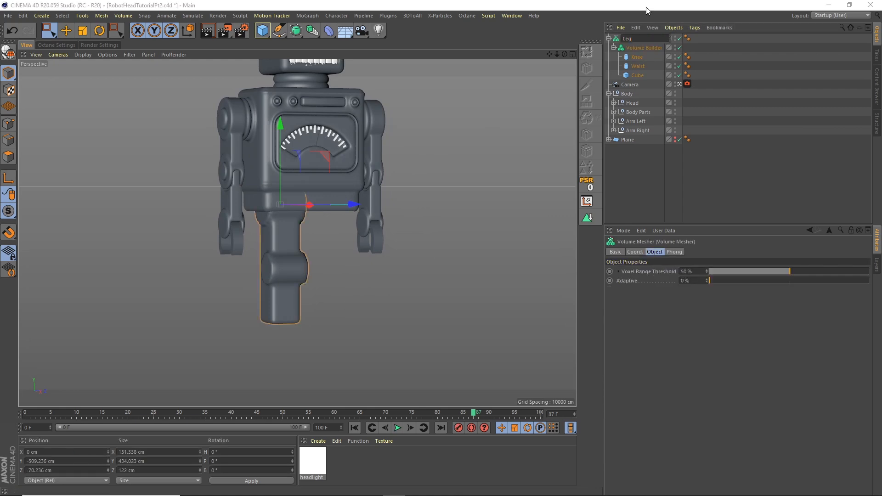
type("Leg Right")
key("Return")
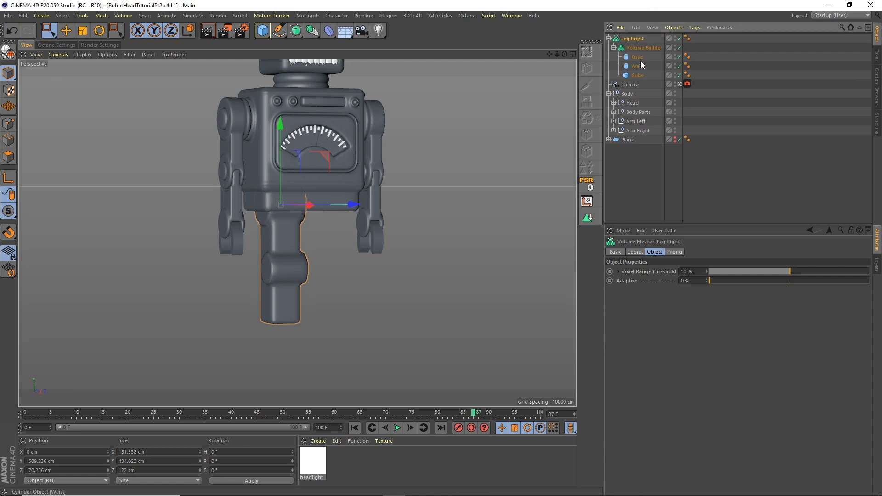
Step: Set the leg's Volume Builder voxel size to 2 cm and add a Smooth Layer
left_click(644, 48)
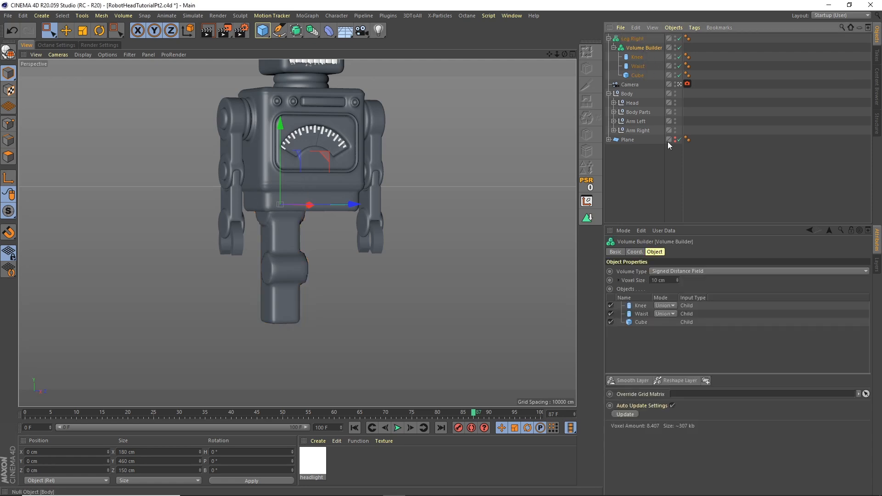
double_click(669, 280)
type("2")
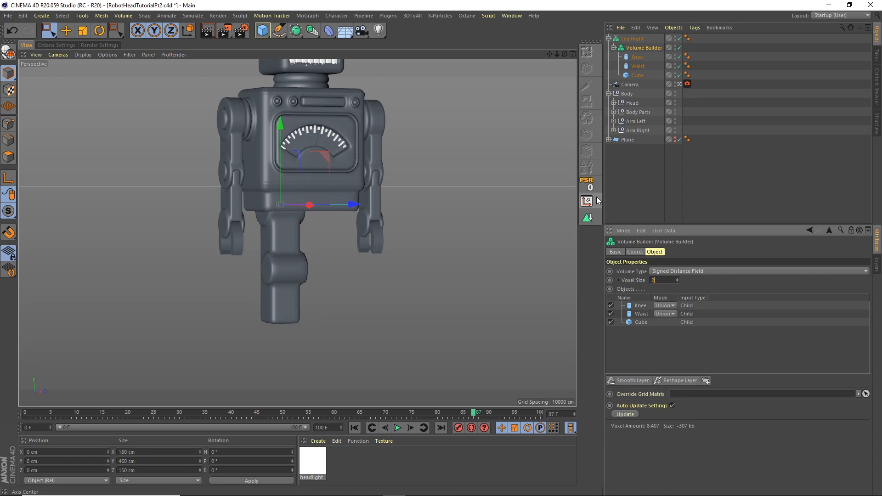
key("Return")
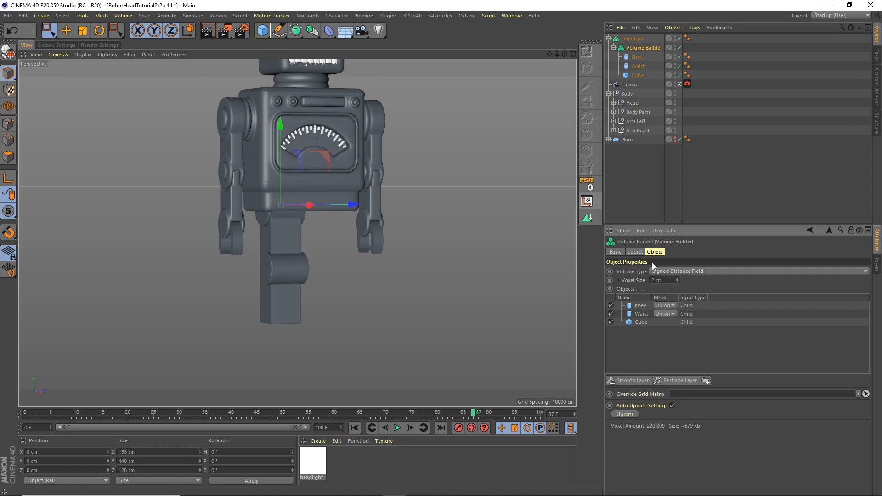
left_click(630, 381)
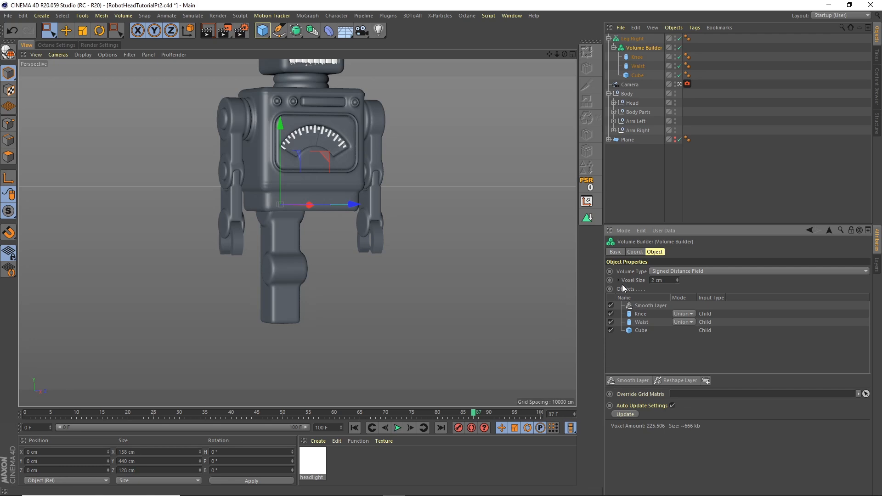
mouse_move(433, 269)
left_mouse_down("alt")
mouse_move(362, 271)
mouse_move(444, 268)
left_mouse_up("alt")
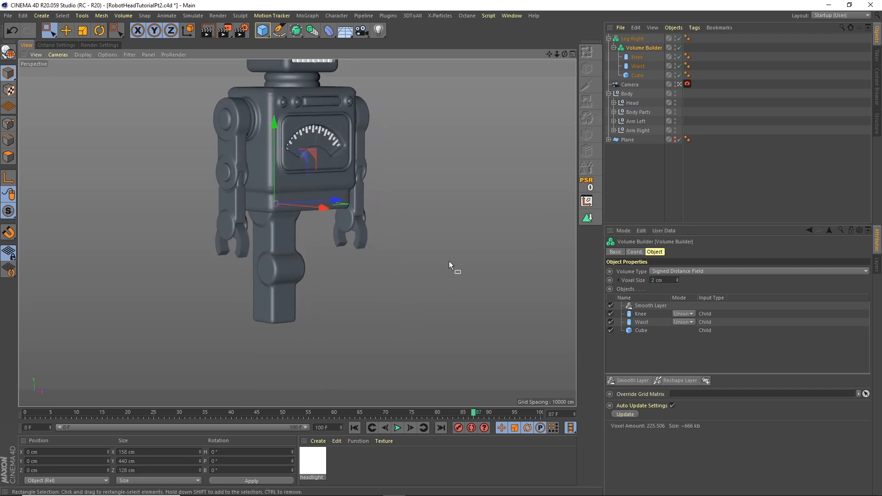
Step: Add a cube in the Front view and lower it to about Y -871 cm at the leg's lower end
left_click(637, 57)
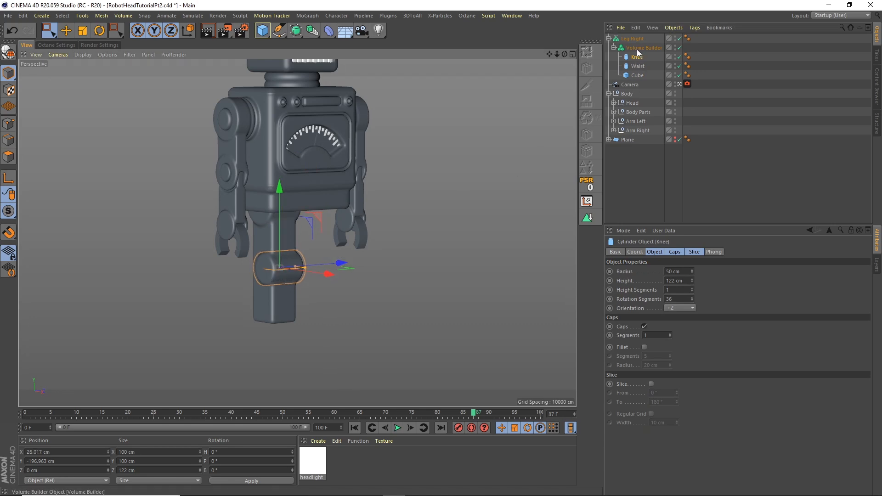
mouse_move(558, 54)
left_mouse_down()
mouse_move(509, 53)
mouse_move(560, 54)
left_mouse_up()
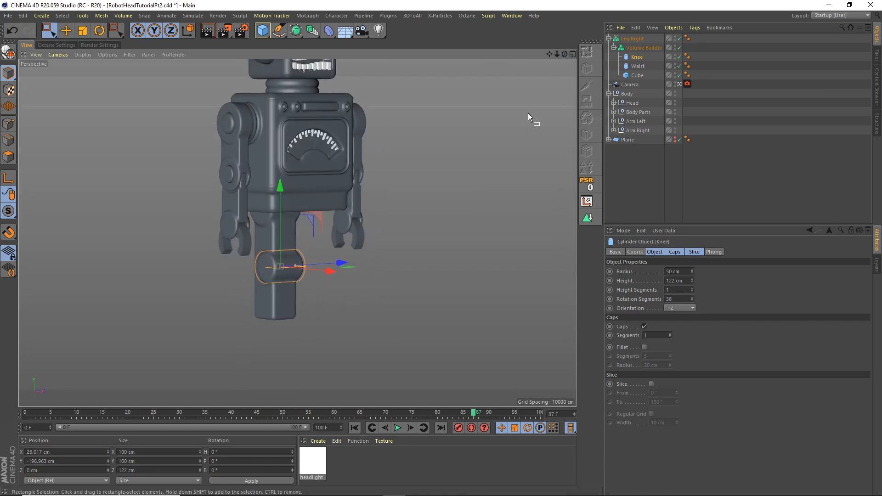
left_click(573, 54)
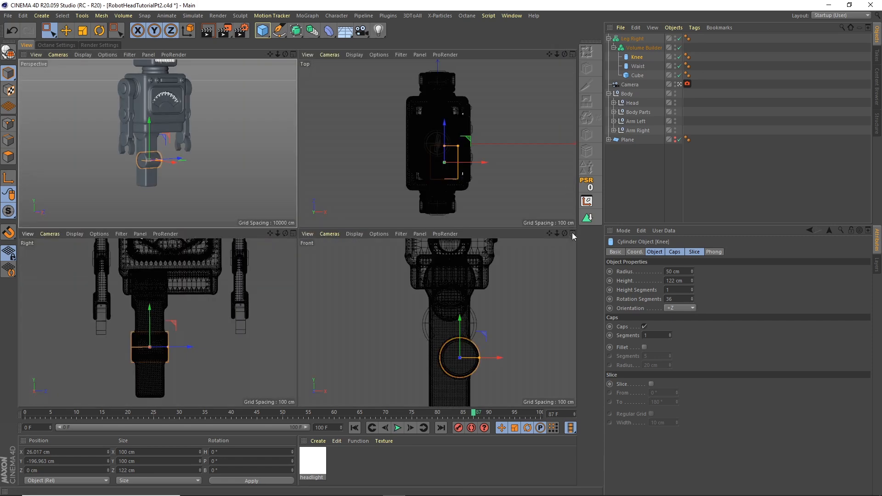
left_click(572, 232)
left_click_drag(561, 53, 454, 153)
left_click(262, 30)
left_click(342, 43)
left_click_drag(270, 88, 269, 250)
scroll(261, 290, "up", 6)
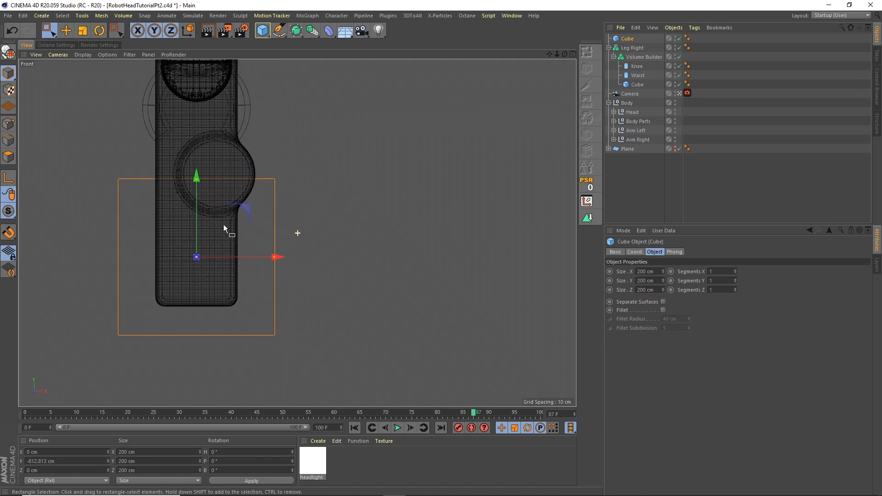
left_click_drag(230, 212, 233, 258)
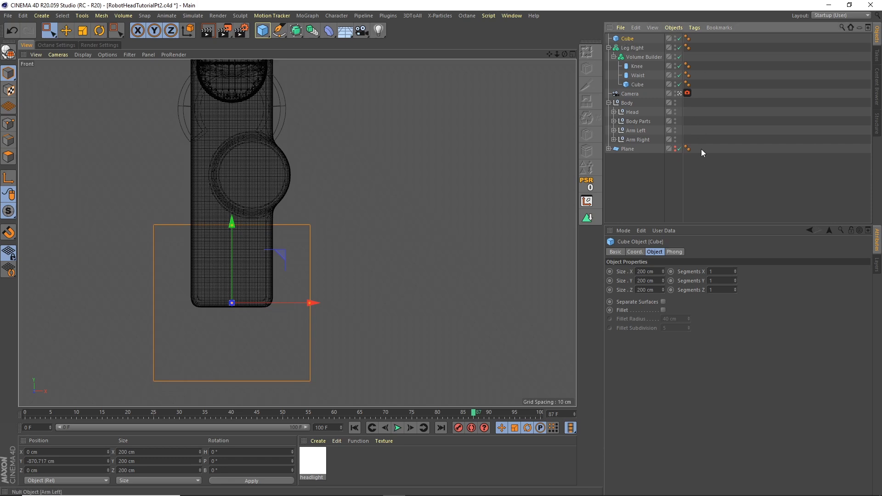
Step: Set the foot cube's size to 160 x 106 x 230 cm and enable its fillet
left_click(657, 271)
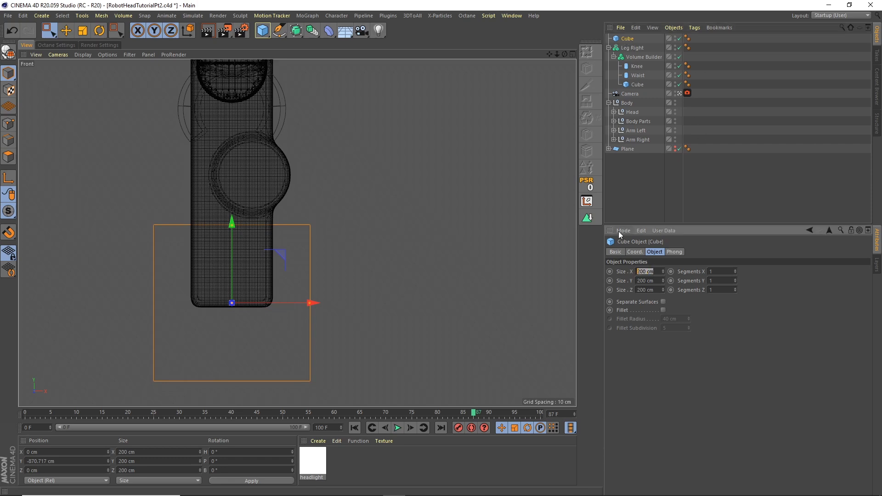
type("160")
key("Tab")
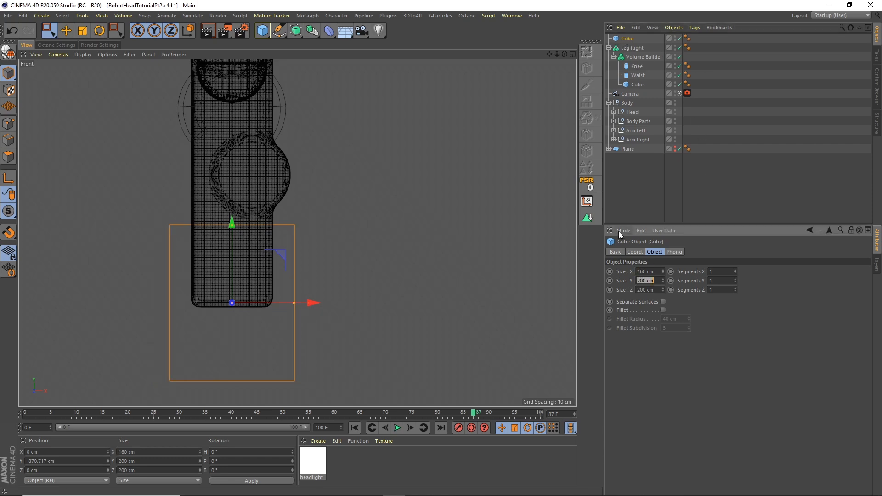
type("106")
key("Tab")
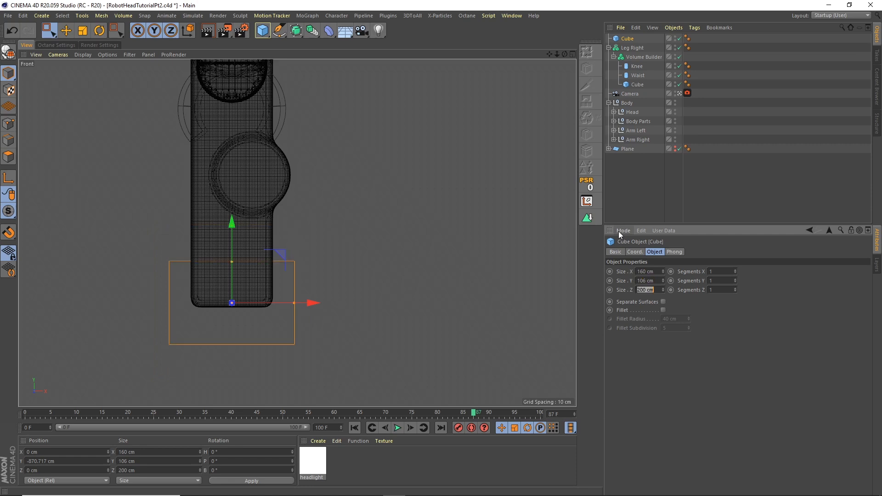
type("230")
key("Return")
left_click(664, 310)
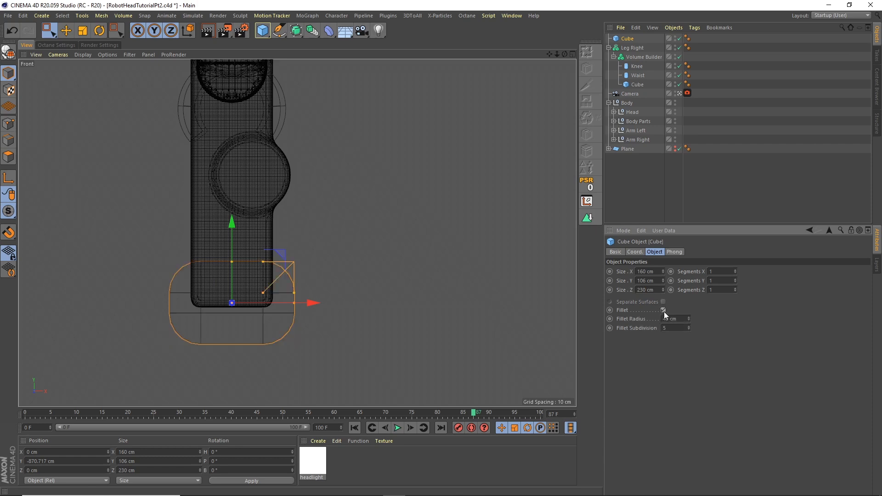
Step: Shift the foot cube forward to about X 27 cm and rotate its heading to -90°
left_click_drag(269, 302, 291, 303)
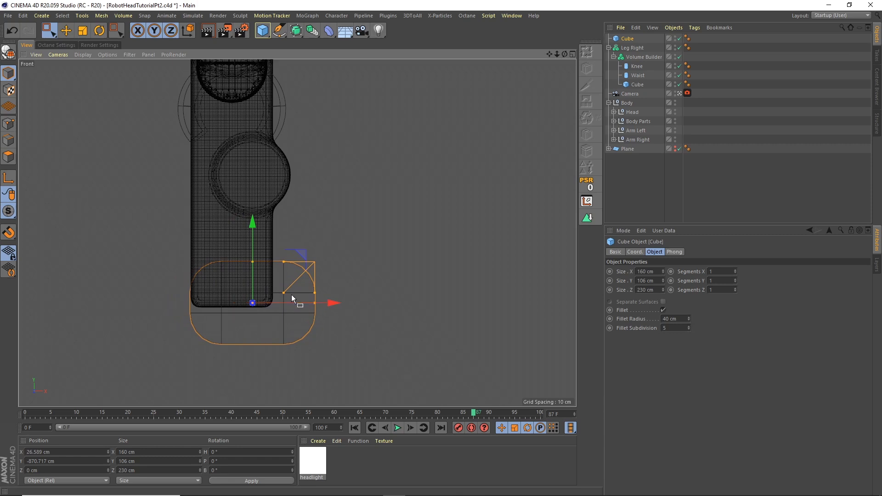
left_click(573, 54)
left_click(294, 54)
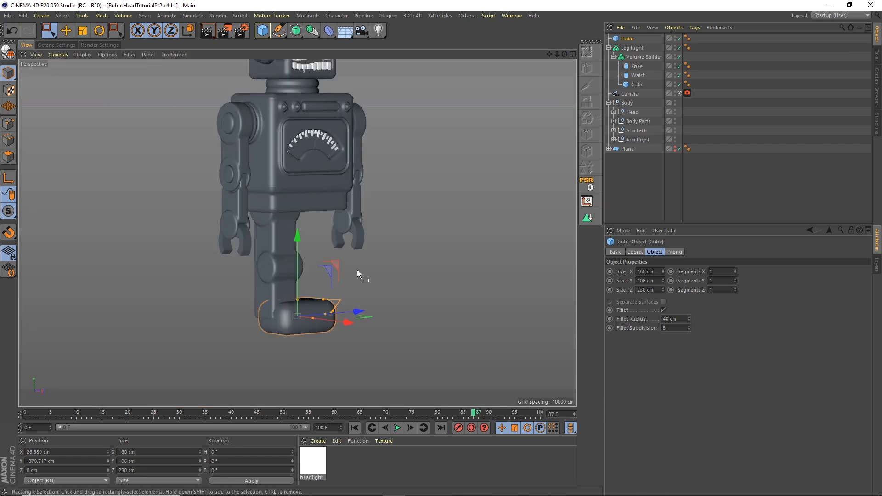
left_click_drag(565, 55, 555, 78)
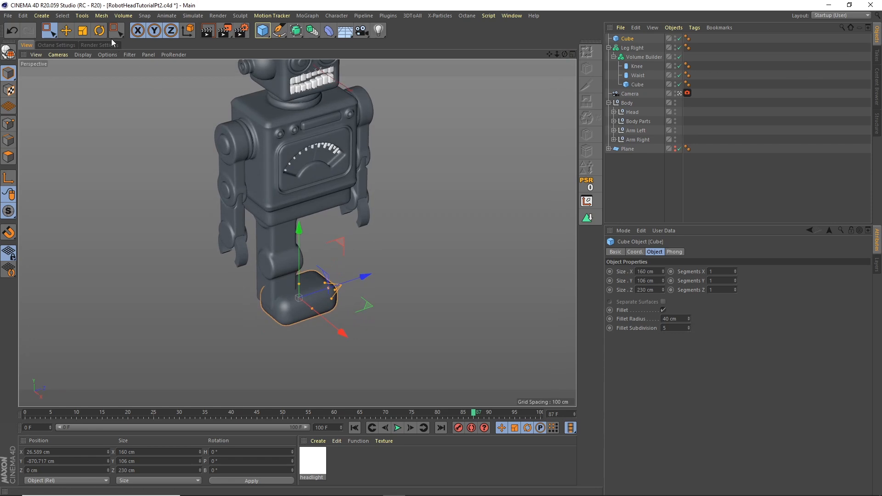
key("r")
left_click_drag(302, 324, 179, 304)
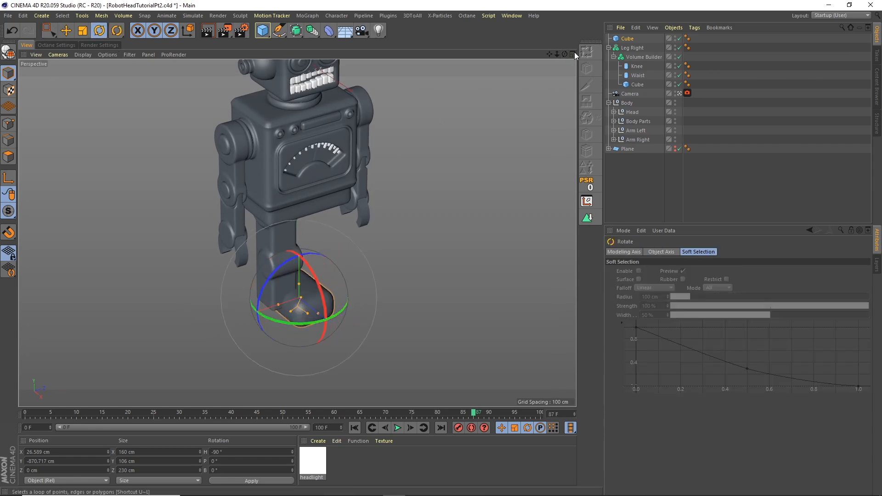
Step: Line the foot cube up with the leg in the Right view, at about Y -869 cm and Z -69 cm, and return to Perspective
left_click(65, 30)
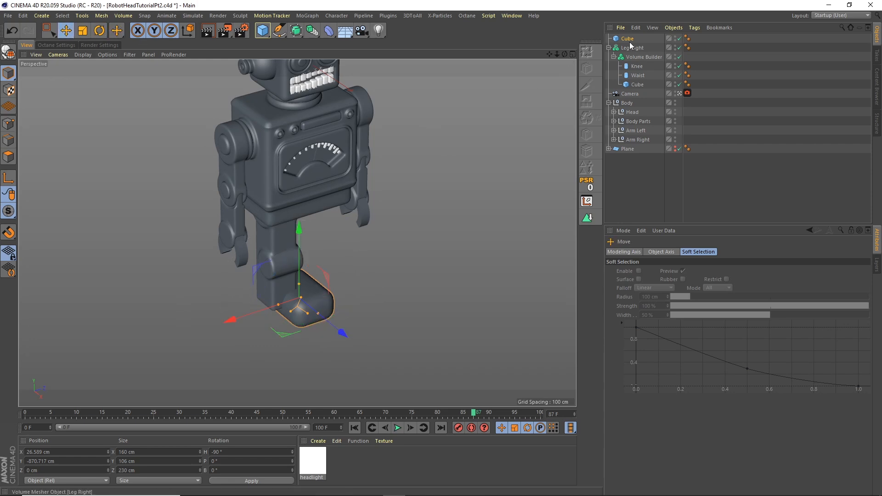
left_click_drag(230, 319, 216, 324)
left_click(571, 56)
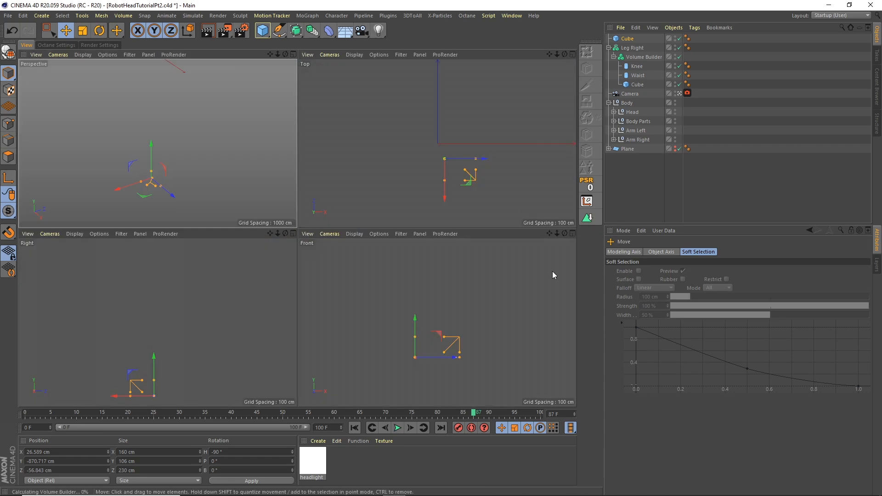
left_click(294, 234)
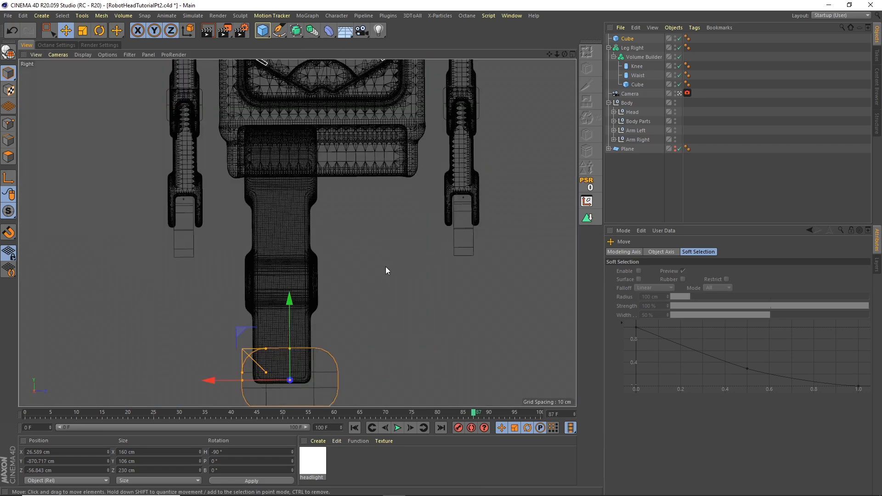
scroll(388, 264, "down", 3)
left_click_drag(292, 335, 286, 334)
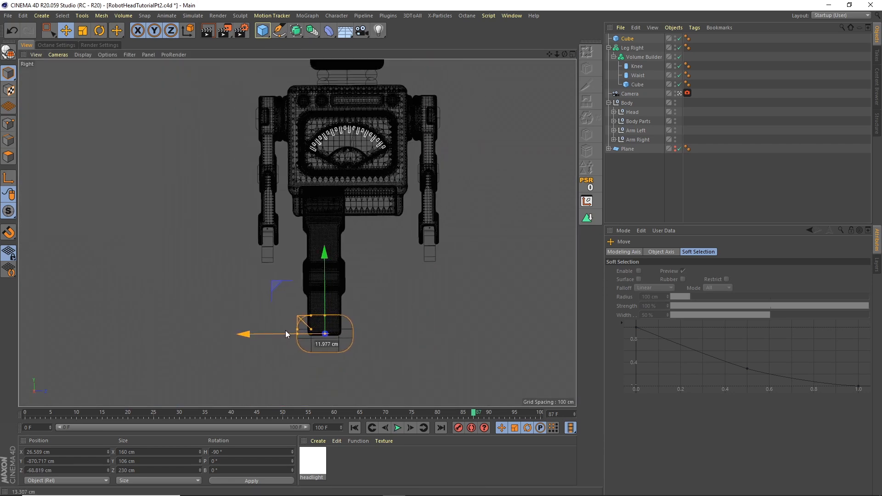
left_click_drag(326, 287, 325, 286)
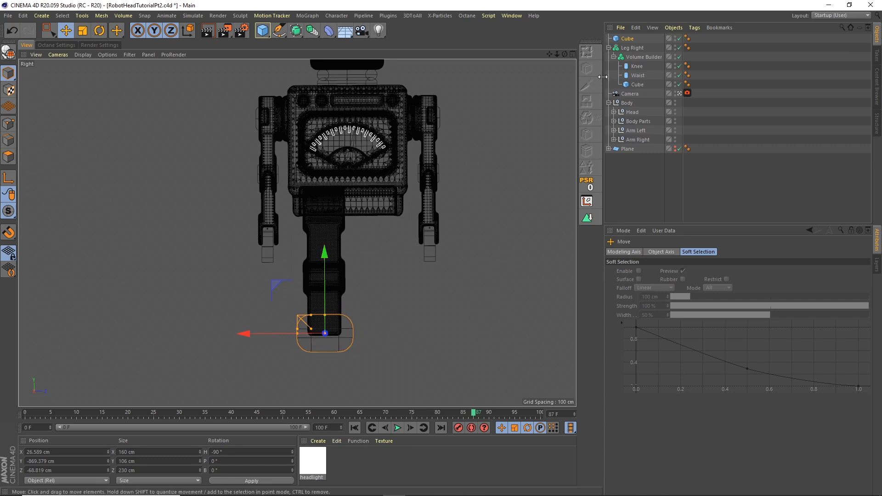
left_click(573, 55)
left_click(294, 54)
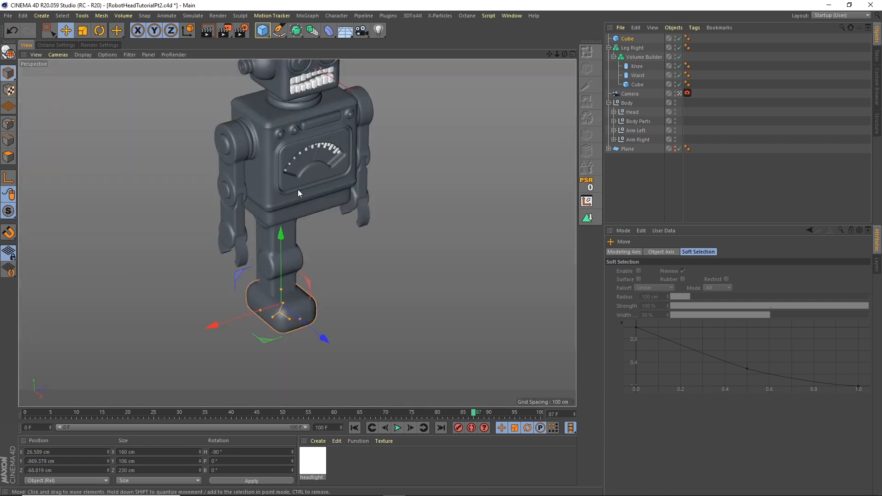
left_click_drag(296, 186, 314, 136, "alt")
left_click_drag(306, 238, 289, 190, "alt")
Step: Collapse the Leg Right hierarchy and set its Volume Mesher's Adaptive value to 2%
left_click(637, 67)
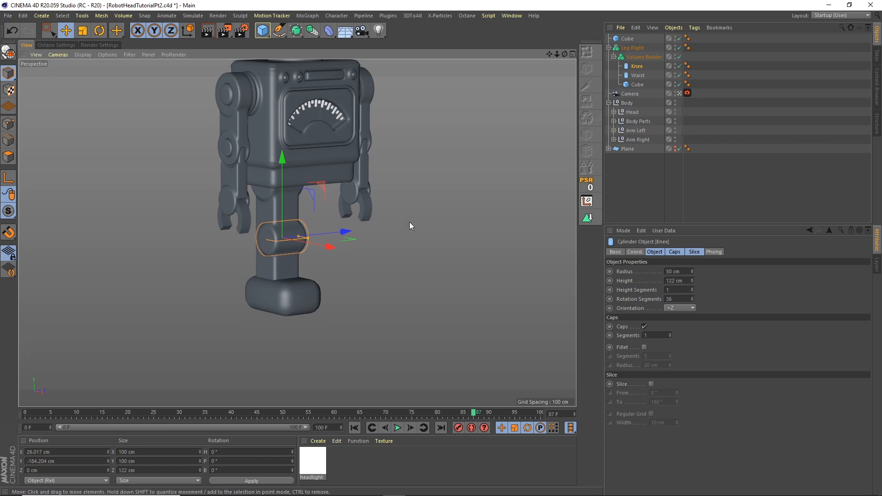
left_click_drag(565, 56, 594, 62)
left_click(609, 48)
left_click(636, 48)
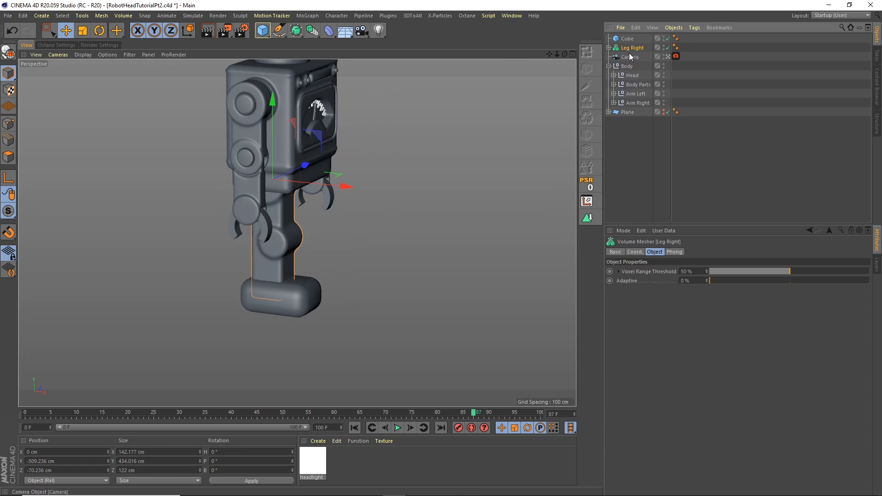
double_click(692, 283)
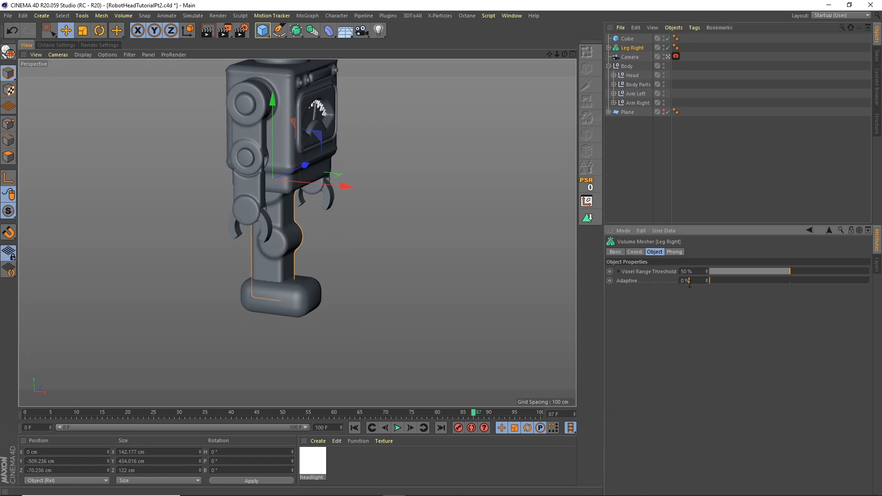
type("2")
key("Return")
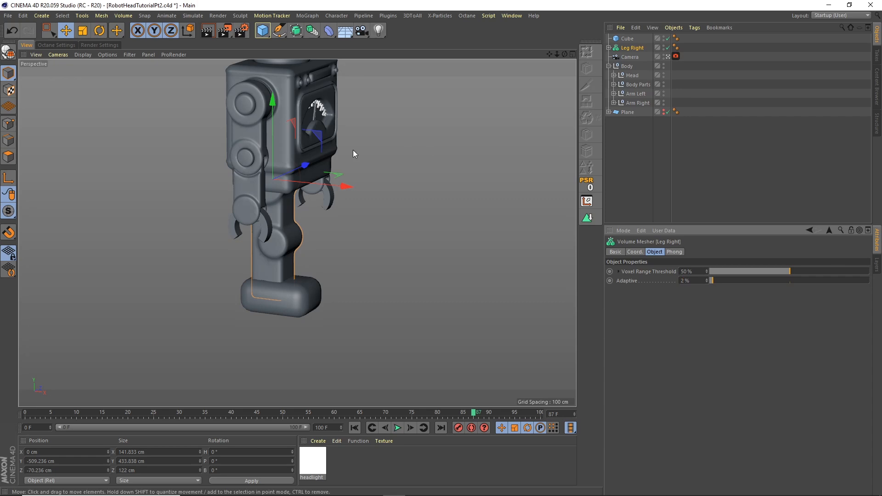
Step: Convert Leg Right into an editable polygon object and undo the conversion
left_click(8, 52)
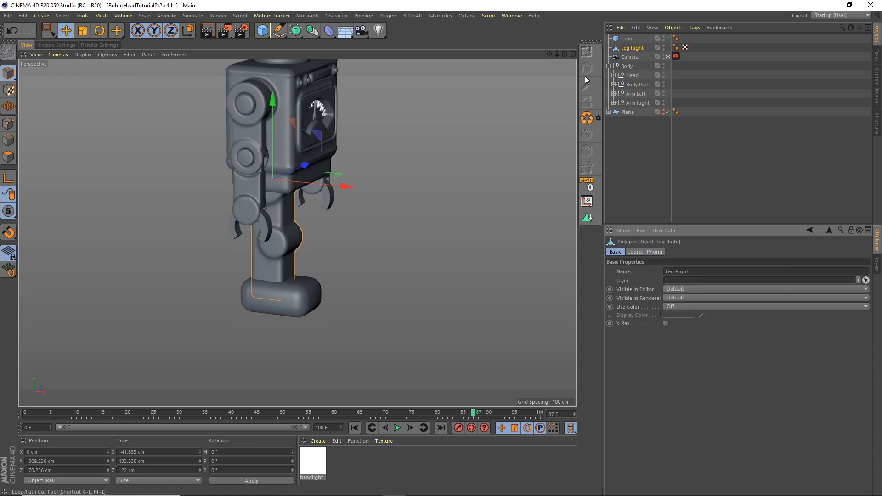
mouse_move(566, 54)
left_mouse_down()
mouse_move(514, 42)
mouse_move(579, 46)
left_mouse_up()
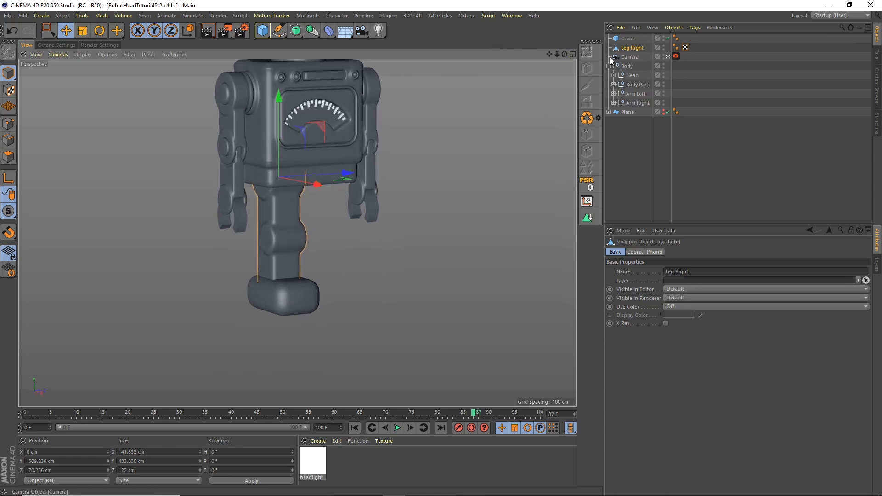
key("ctrl+z")
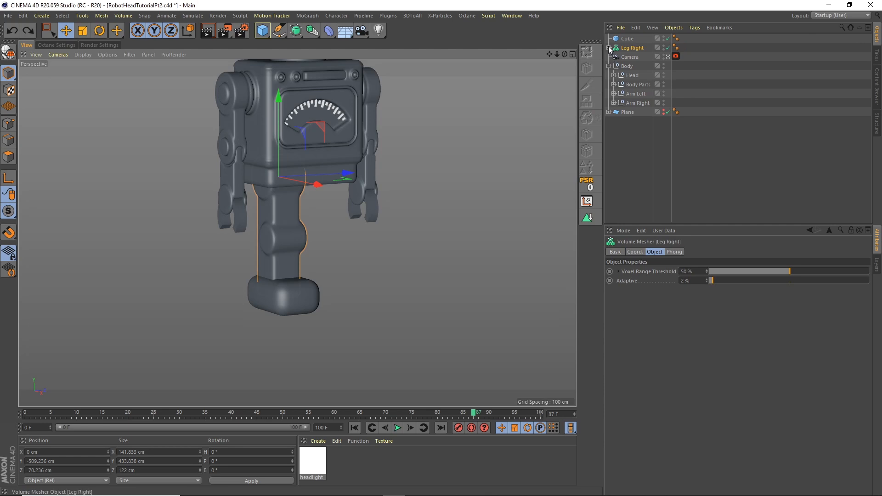
Step: Add a Volume Builder and a Volume Mesher for the foot, nesting the builder under the mesher and resetting PSR
left_click(609, 48)
left_click(627, 39)
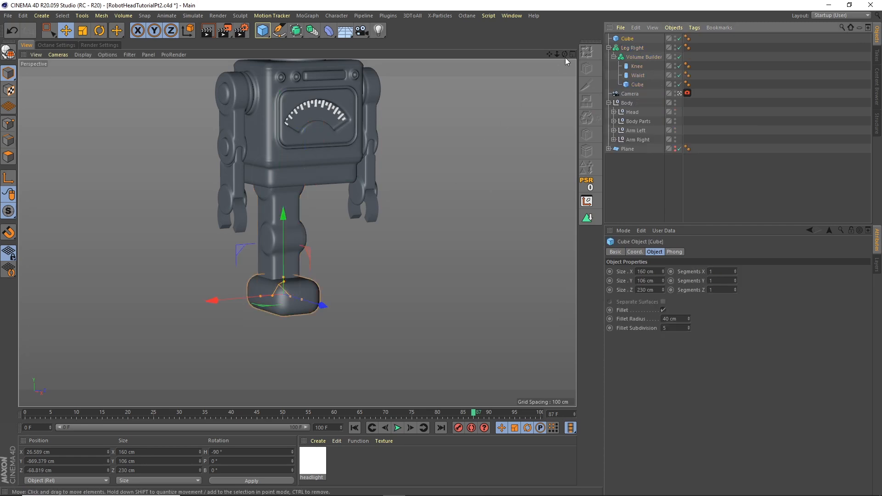
left_click(123, 16)
left_click(180, 41)
left_click(123, 15)
left_click(181, 49)
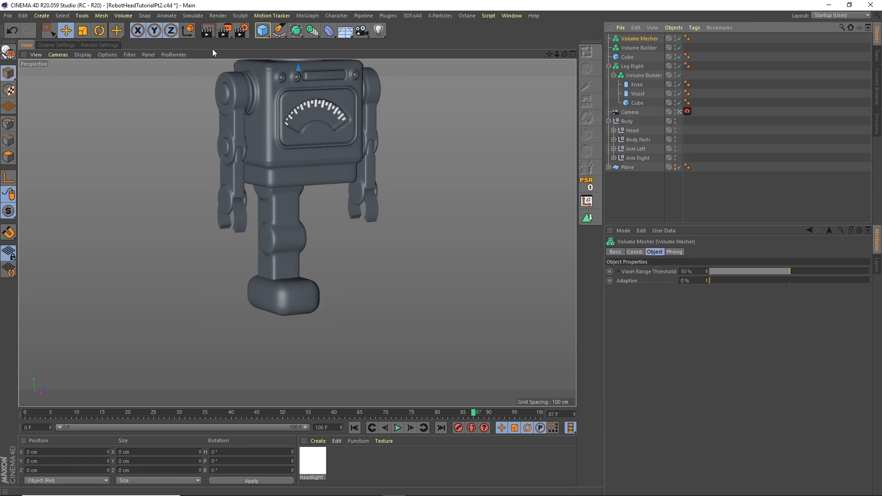
mouse_move(648, 48)
left_mouse_down()
mouse_move(644, 37)
mouse_move(630, 57)
mouse_move(633, 40)
left_mouse_up()
left_click(590, 185)
Step: Rename the new Volume Mesher as Foot and place the foot cube inside its Volume Builder
double_click(633, 39)
type("Foot")
key("Return")
left_click_drag(627, 57, 639, 48)
Step: Set the foot's Volume Builder voxel size to 2 cm and add a Smooth Layer
left_click(639, 48)
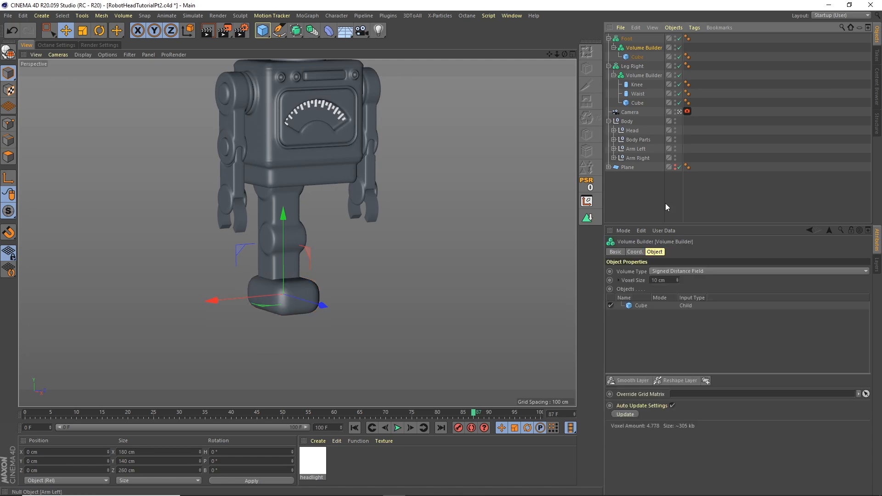
left_click_drag(666, 280, 659, 279)
type("2")
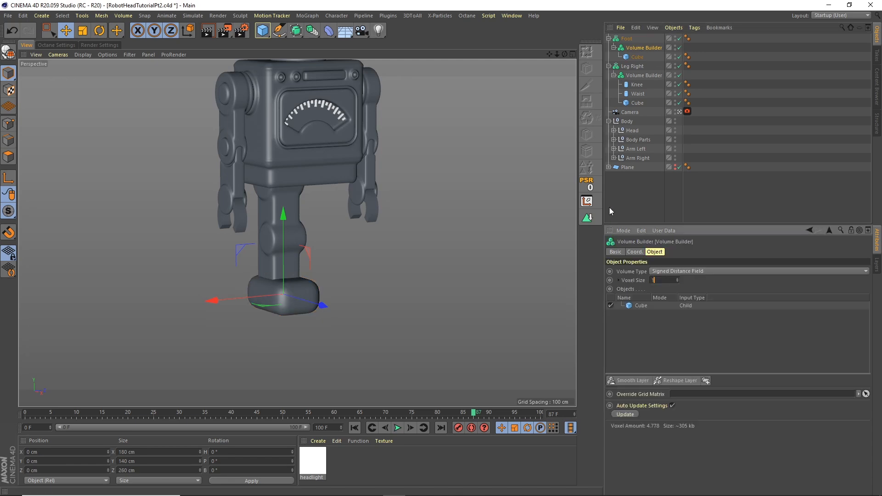
key("Return")
left_click(637, 380)
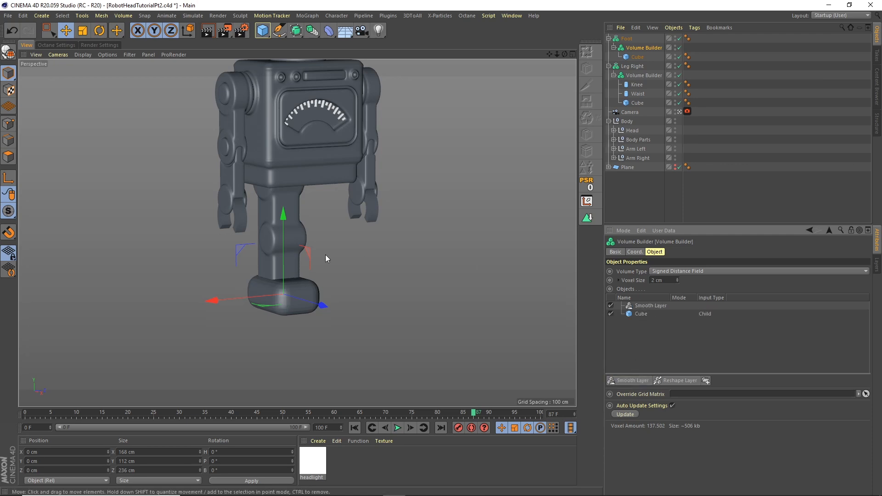
Step: Duplicate the foot cube outside the Foot hierarchy, disable its fillet, and fit it as a cutter of about 108 × 106 × 188 cm at the heel
left_click_drag(258, 285, 338, 248, "alt")
scroll(339, 248, "up", 3)
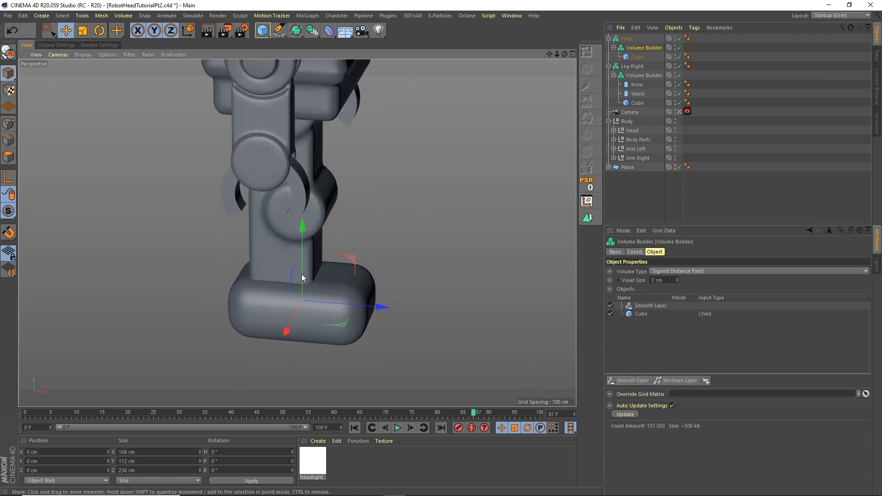
left_click_drag(300, 277, 325, 277, "alt")
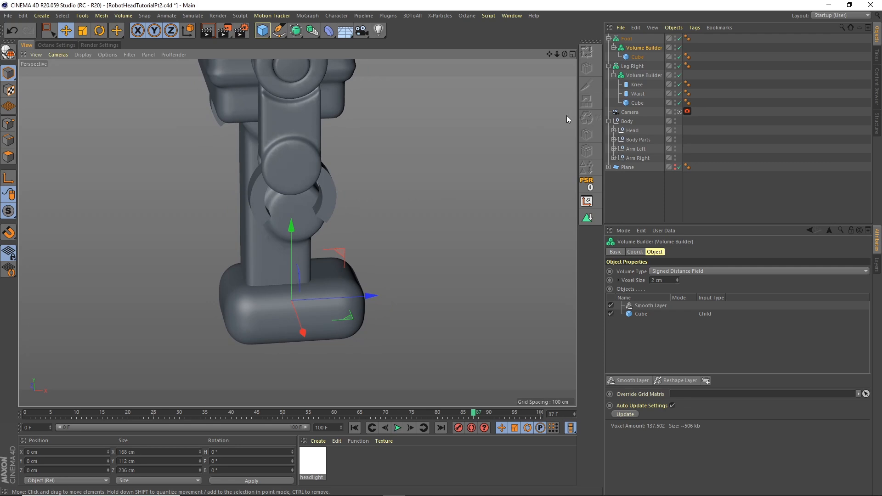
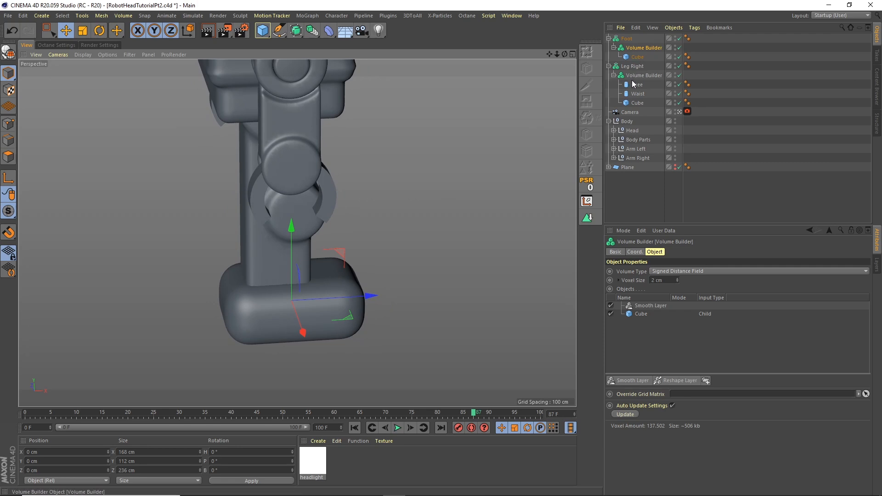
left_click(637, 57)
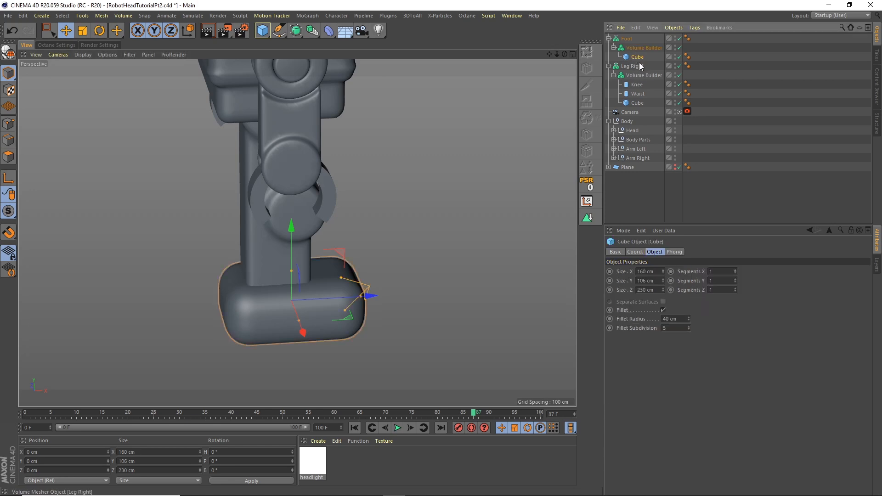
left_click_drag(638, 57, 625, 40, "ctrl")
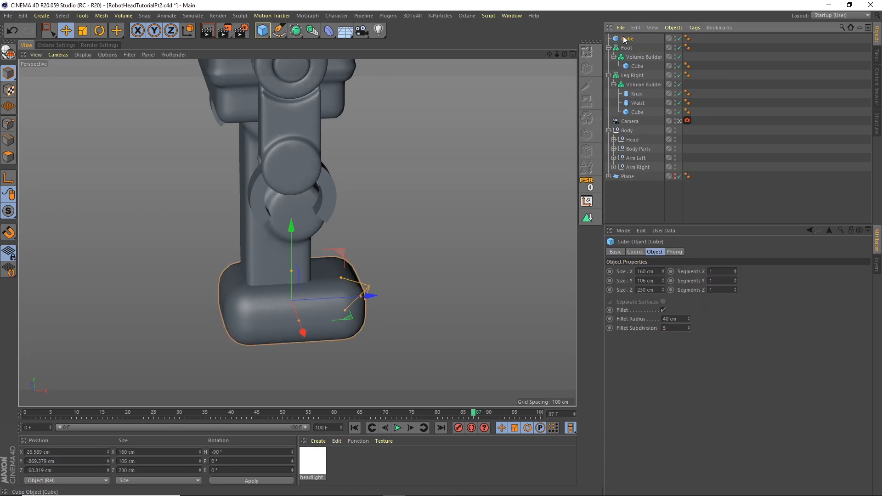
left_click(663, 310)
mouse_move(301, 325)
left_mouse_down("alt")
mouse_move(330, 345)
mouse_move(289, 319)
left_mouse_up("alt")
left_click_drag(319, 280, 245, 222)
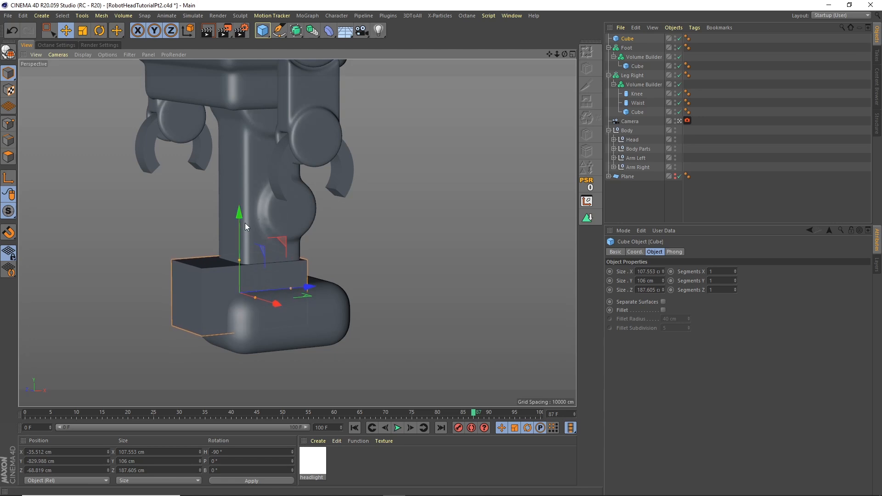
Step: Add the unfilleted cube to the Foot's Volume Builder below the Smooth Layer and set its mode to Subtract
left_click_drag(627, 38, 639, 69)
left_click(645, 47)
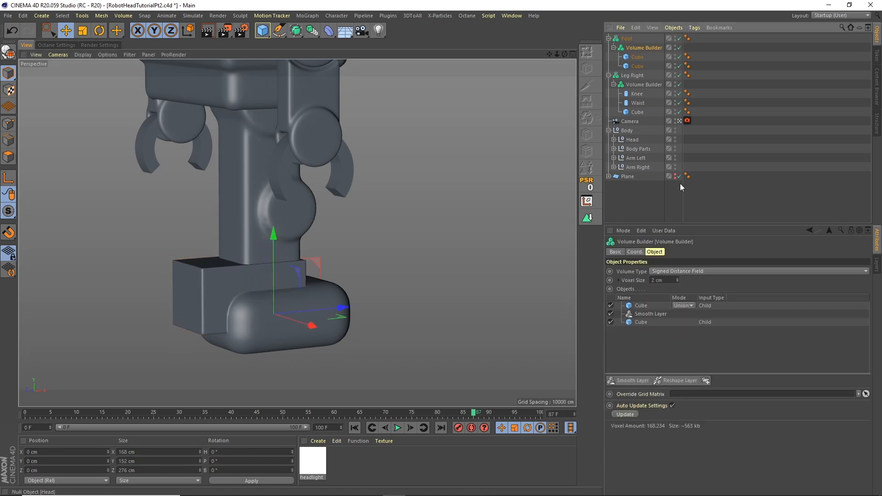
left_click_drag(641, 305, 648, 317)
left_click(688, 314)
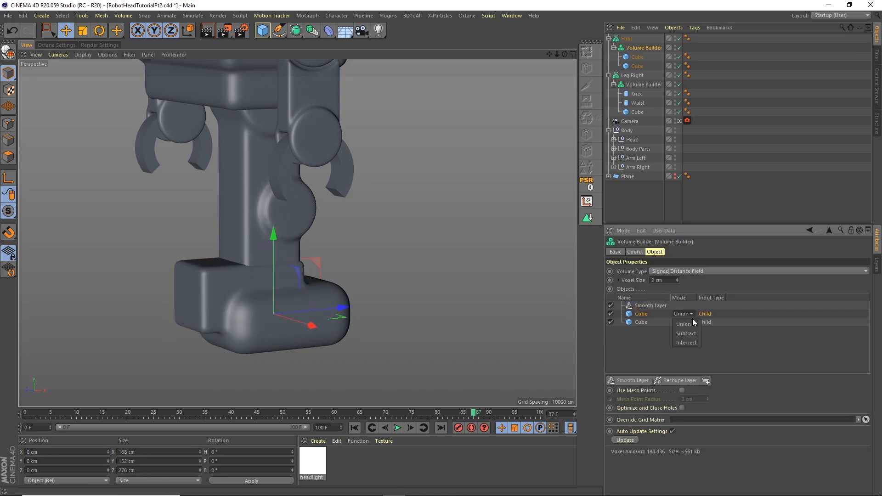
left_click(686, 334)
left_click_drag(564, 261, 492, 215, "alt")
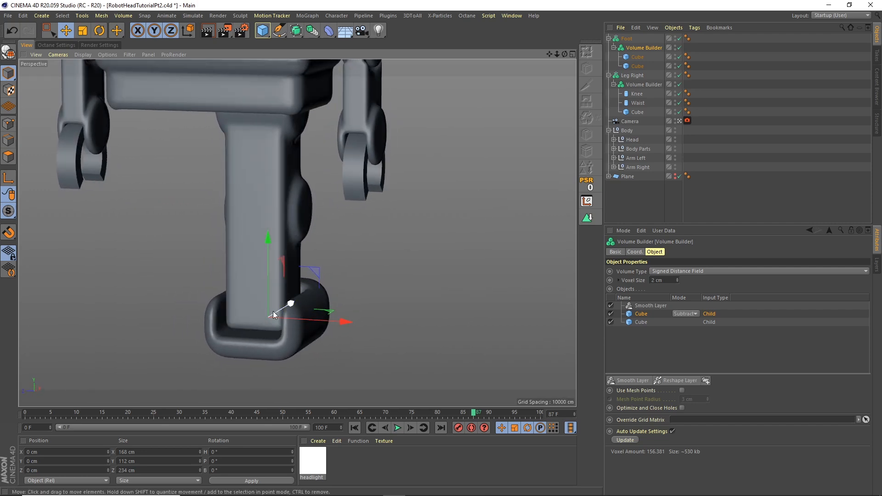
left_click_drag(351, 243, 291, 249, "alt")
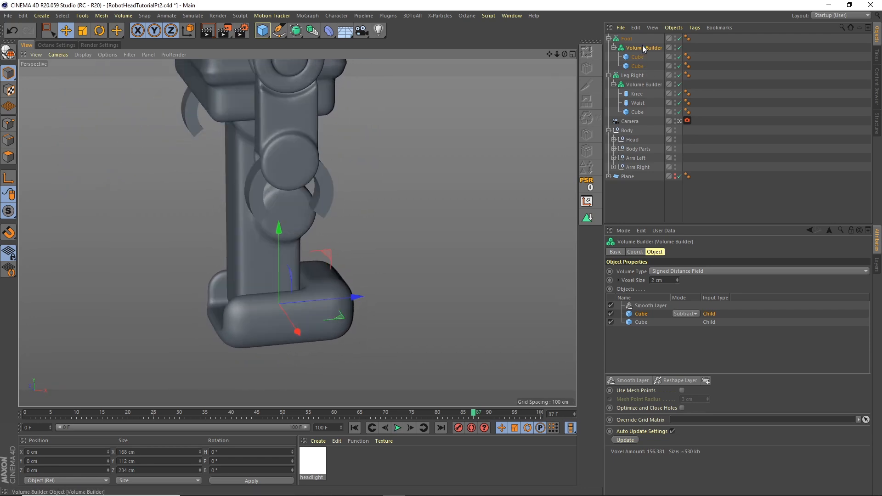
Step: Set the Foot Volume Builder's voxel size to 1 cm and inspect its Smooth Layer settings
left_click_drag(668, 281, 640, 269)
type("1")
key("Return")
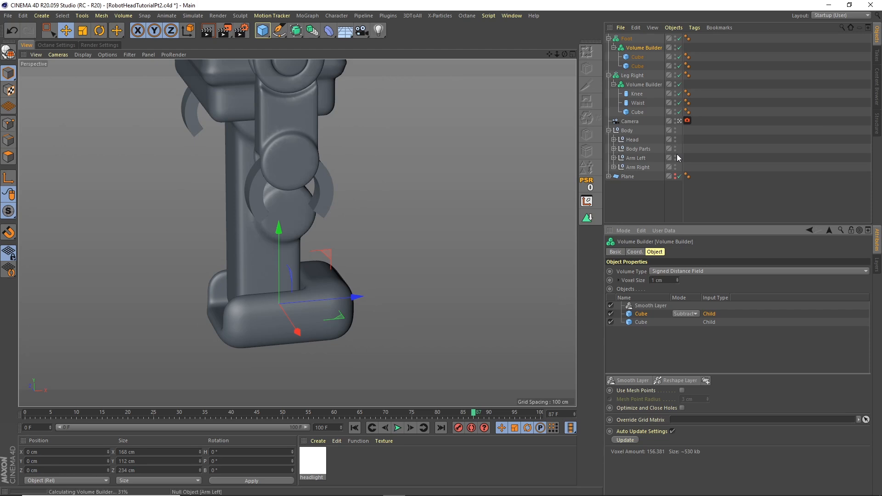
left_click_drag(437, 233, 331, 238, "alt")
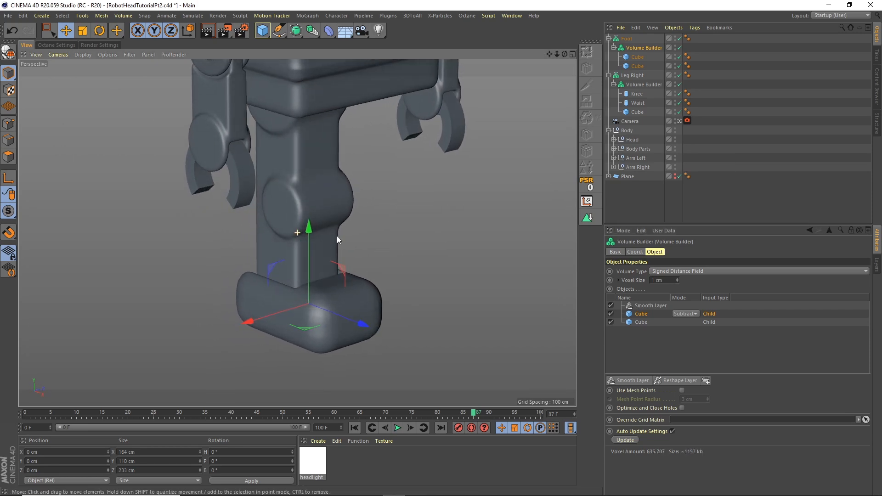
left_click(657, 307)
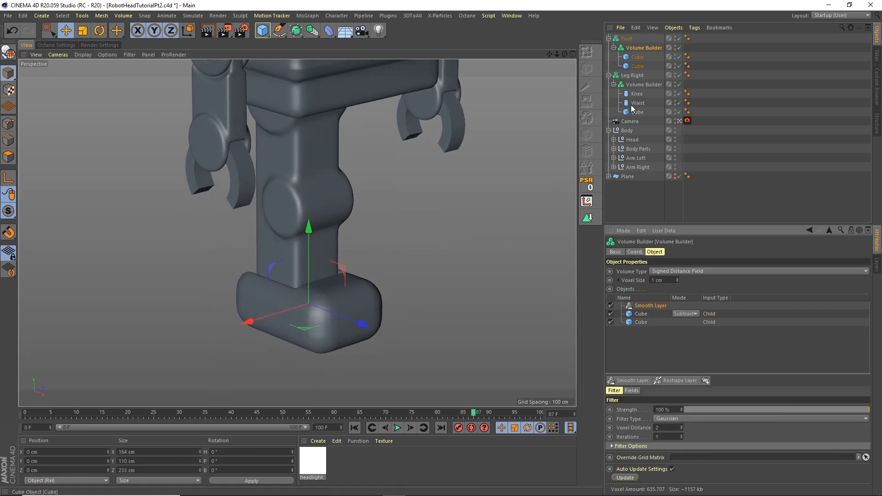
Step: Rename the filleted foot cube as Foot Main and the subtracting cube as Cut out
left_click(638, 66)
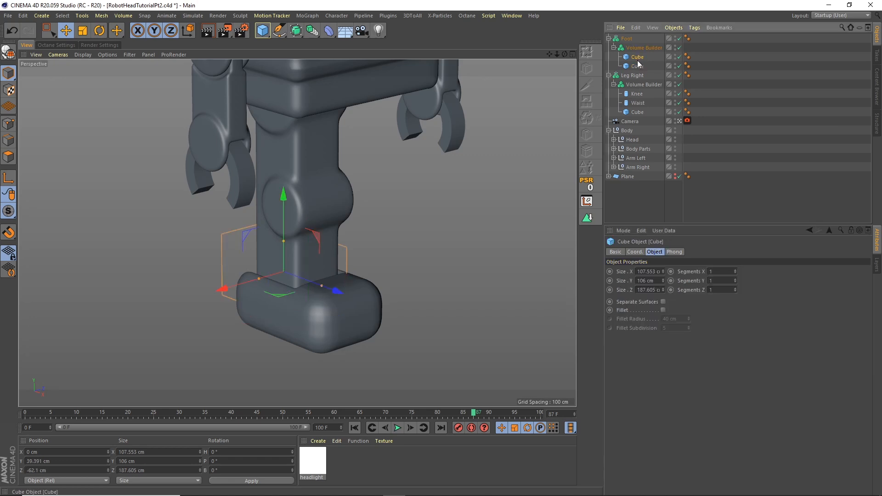
double_click(638, 67)
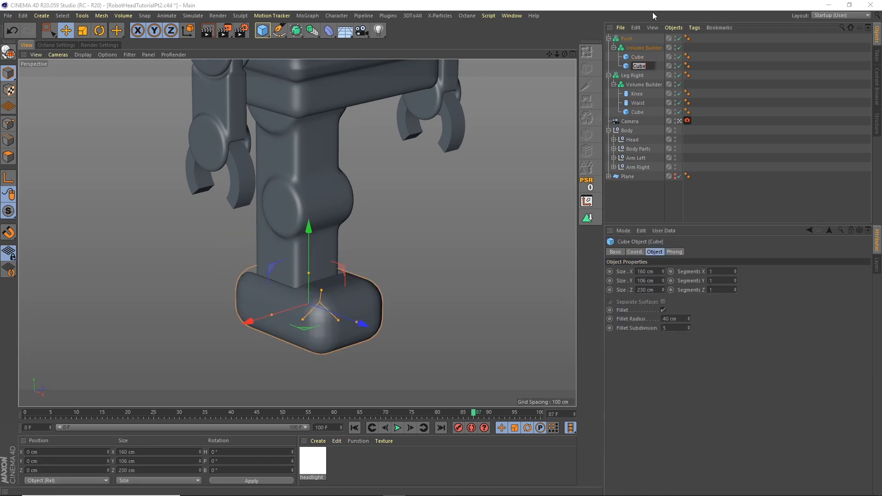
type("Foot Main")
double_click(639, 57)
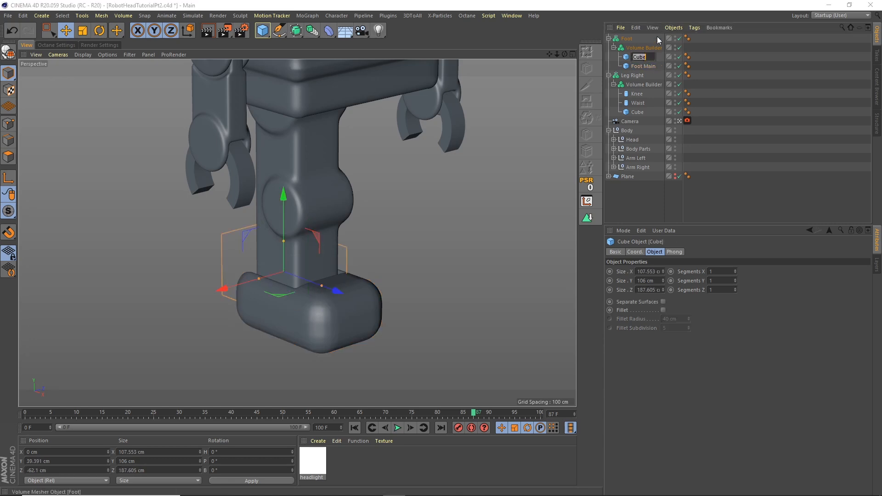
type("Cut out")
key("Return")
Step: Set the Foot Main cube's fillet subdivision to 20
left_click(641, 66)
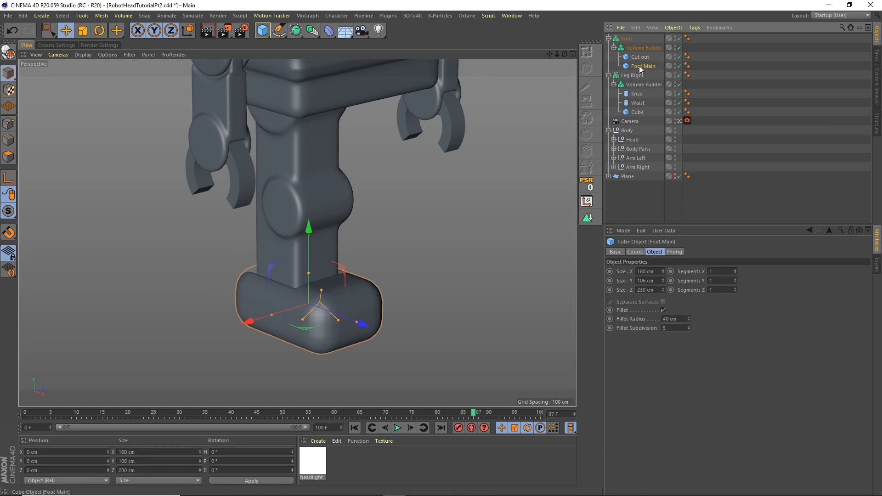
double_click(673, 328)
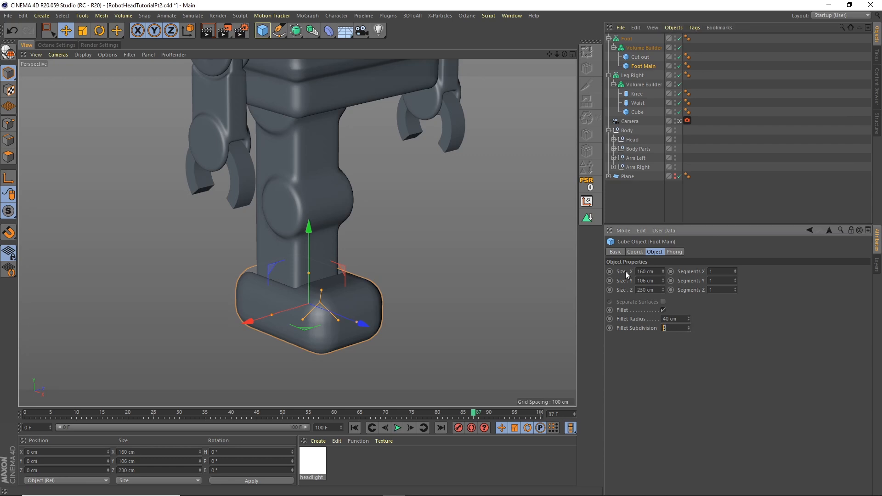
type("20")
key("Return")
left_click(636, 201)
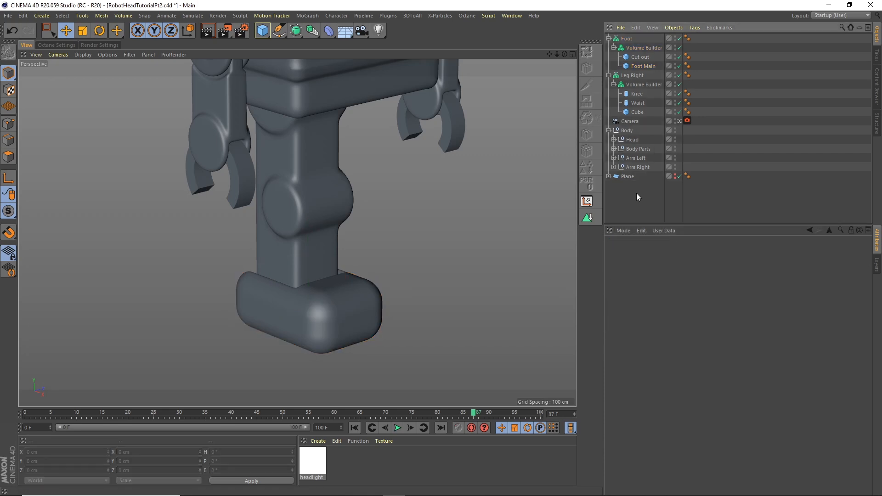
Step: Duplicate Foot Main outside the hierarchy without its fillet, set it to 170 cm in X and 240 cm in Z, and lower it beneath the foot
mouse_move(565, 55)
left_mouse_down()
mouse_move(600, 33)
mouse_move(570, 42)
left_mouse_up()
left_click(641, 67)
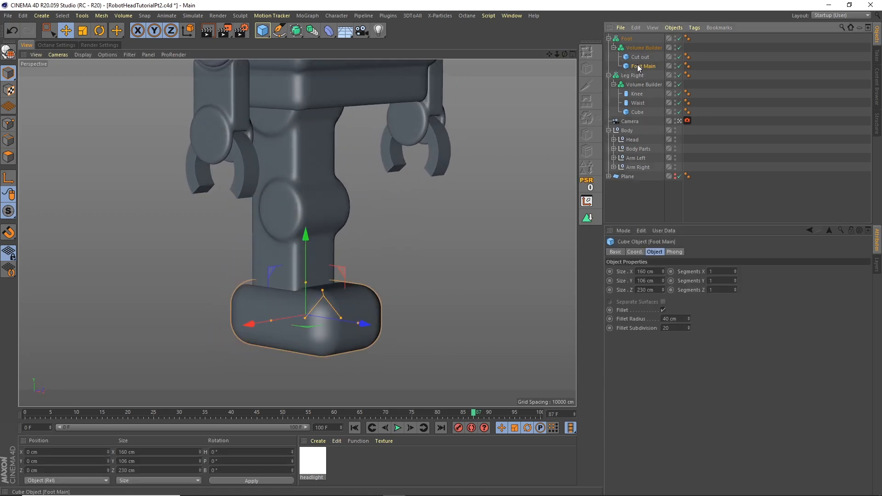
left_click_drag(637, 60, 629, 41, "ctrl")
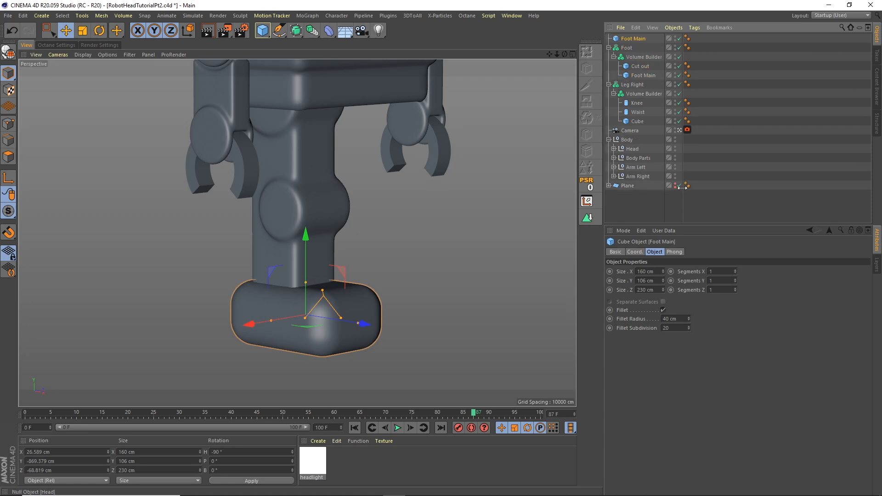
left_click(663, 310)
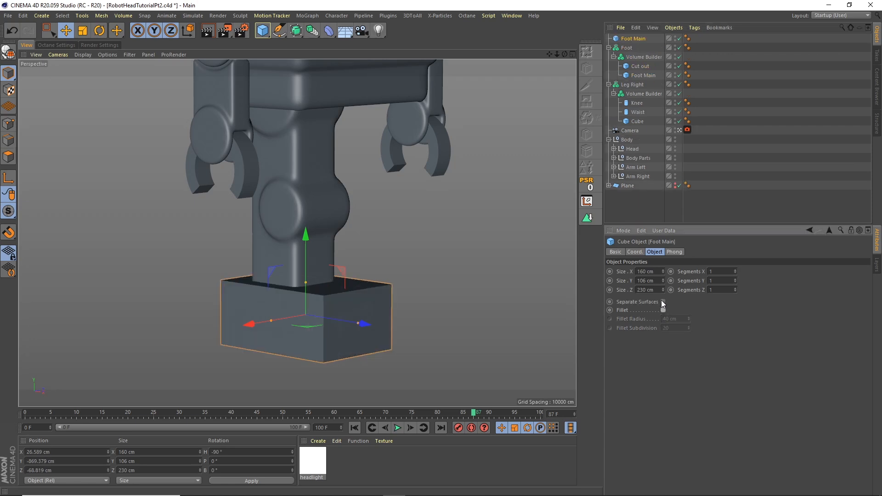
type("170")
key("Tab")
key("Tab")
type("240")
key("Return")
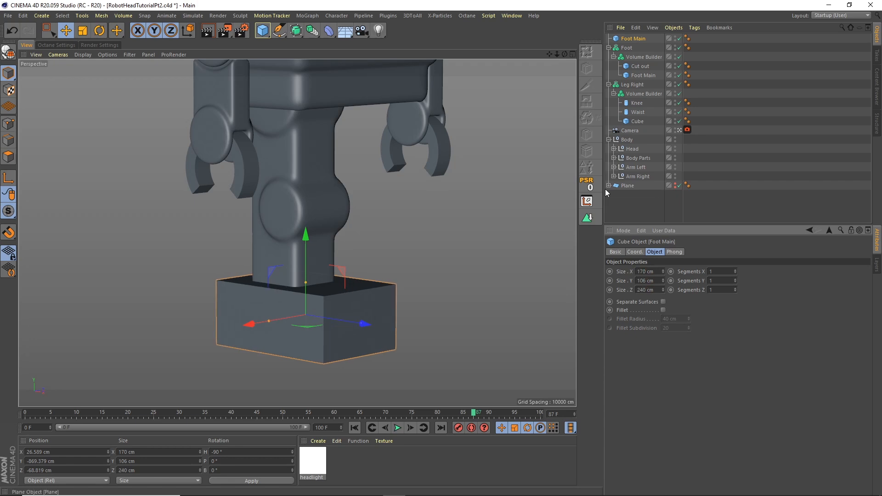
left_click_drag(305, 233, 304, 276)
Step: Place the duplicated Foot Main cube in the Foot's Volume Builder below the Smooth Layer and set it to Subtract
left_click_drag(640, 40, 639, 62)
left_click(643, 48)
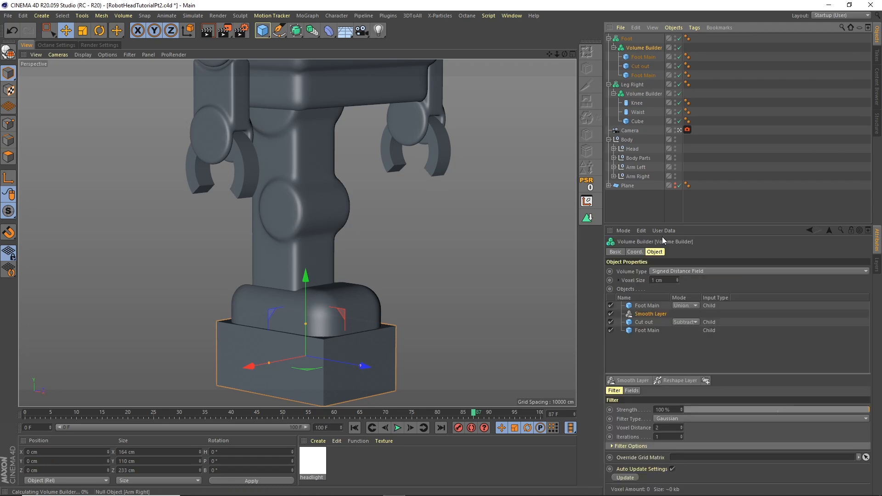
left_click(688, 314)
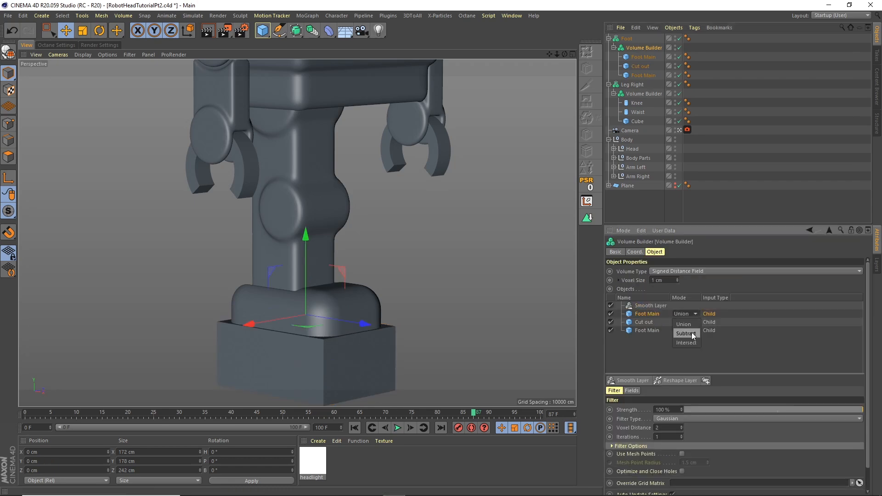
left_click_drag(565, 54, 607, 23)
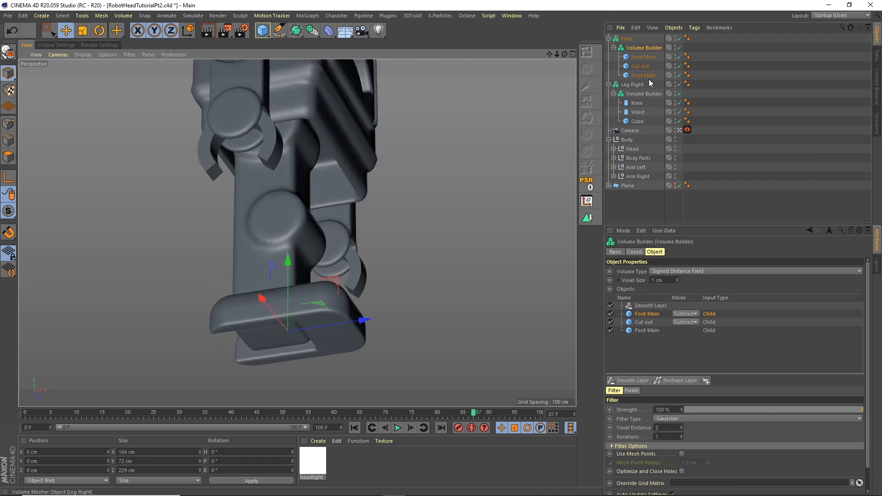
Step: Lower the subtracting Foot Main cube slightly to a Y position of about -76 cm
left_click(643, 57)
left_click_drag(289, 359, 288, 358)
left_click_drag(564, 55, 537, 87)
left_click_drag(550, 54, 555, 11)
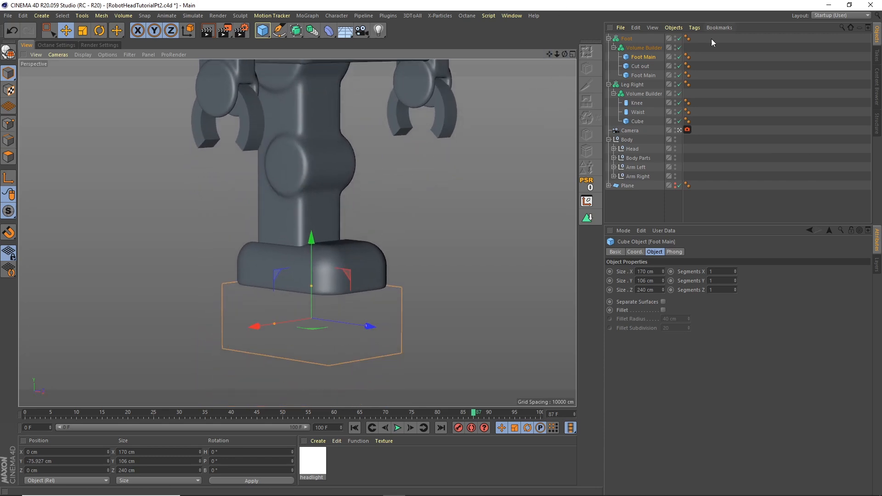
Step: Duplicate the collapsed Foot Volume Mesher and rename the copy as Sole
left_click(609, 38)
left_click(633, 39)
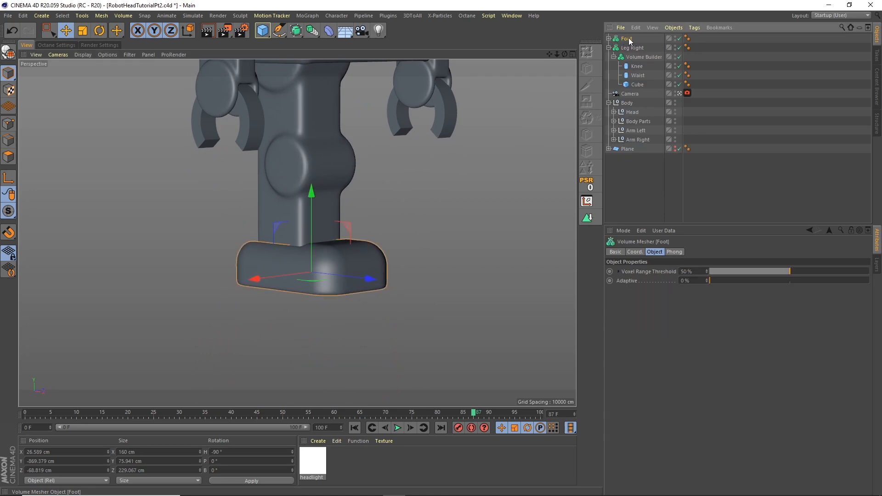
key("ctrl+c")
key("ctrl+v")
double_click(627, 39)
type("So")
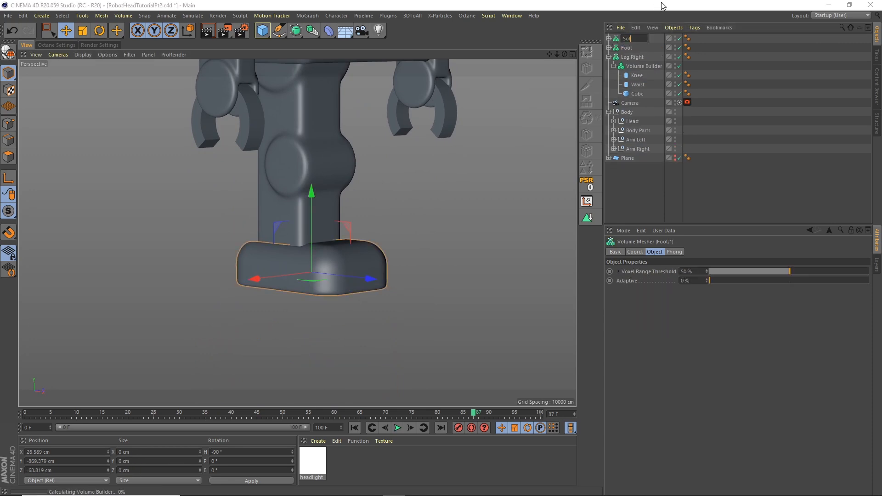
type("le")
key("Return")
Step: Change the subtracting Foot Main cube in the Sole's Volume Builder to Intersect mode
left_click(609, 39)
left_click(659, 48)
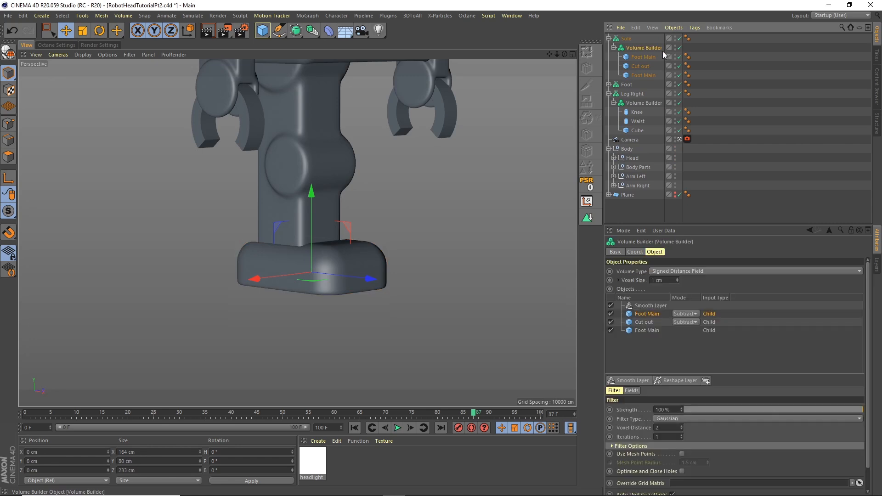
left_click(686, 314)
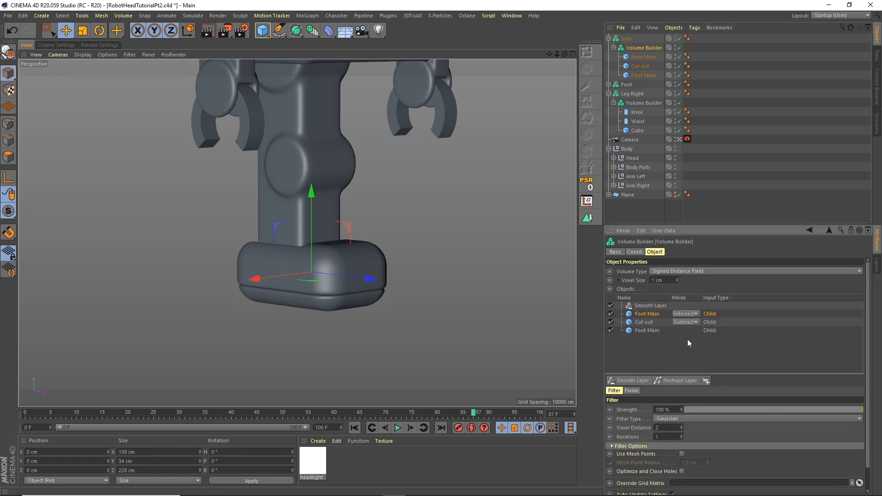
mouse_move(564, 55)
left_mouse_down()
mouse_move(537, 49)
mouse_move(559, 39)
left_mouse_up()
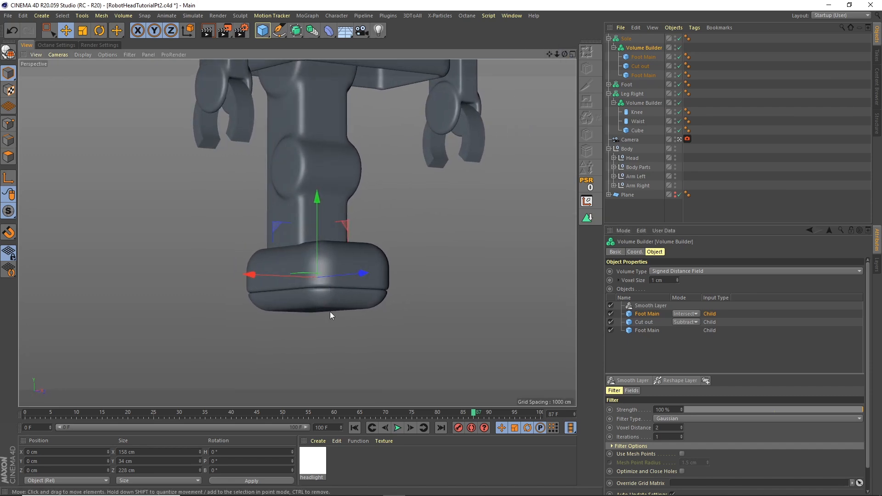
Step: Duplicate the Sole's intersecting cube, lower the copy to about Y -88 cm, and place it in the Sole's Volume Builder
left_click(647, 57)
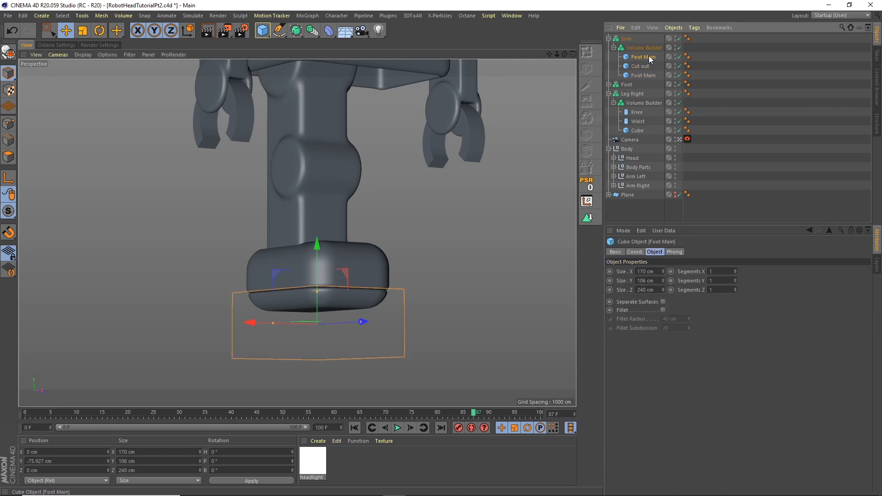
left_click_drag(649, 56, 632, 37, "ctrl")
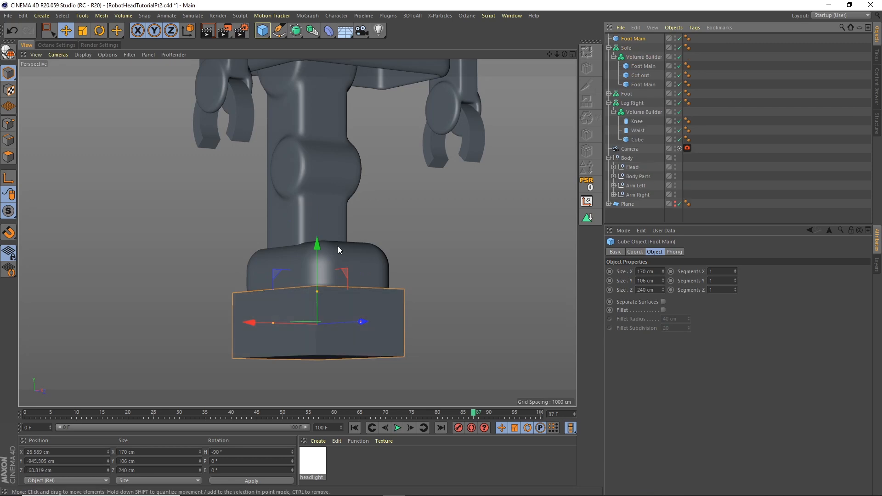
mouse_move(318, 244)
left_mouse_down()
mouse_move(319, 269)
mouse_move(318, 252)
left_mouse_up()
mouse_move(633, 38)
left_mouse_down()
mouse_move(640, 62)
mouse_move(644, 47)
left_mouse_up()
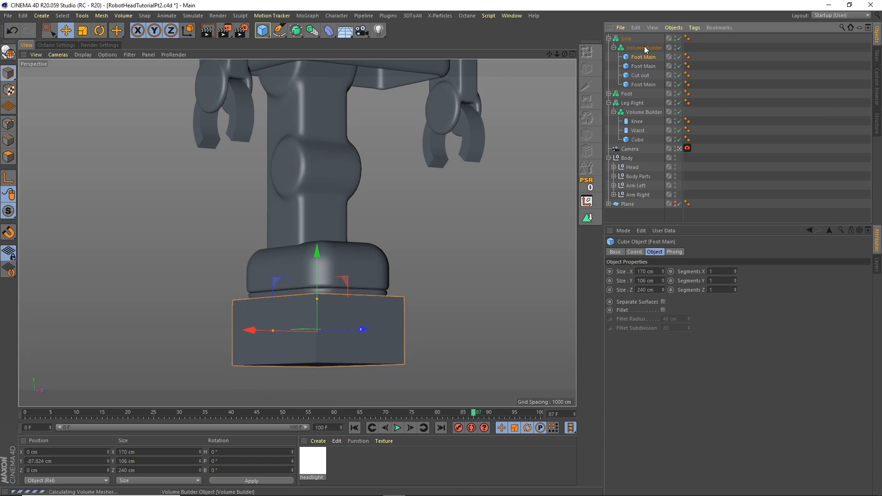
Step: In the Sole's Volume Builder, order the lower Foot Main copy directly beneath the Smooth Layer and set it to Subtract mode
left_click(644, 47)
left_click_drag(652, 306, 658, 320)
left_click(686, 315)
left_click(691, 332)
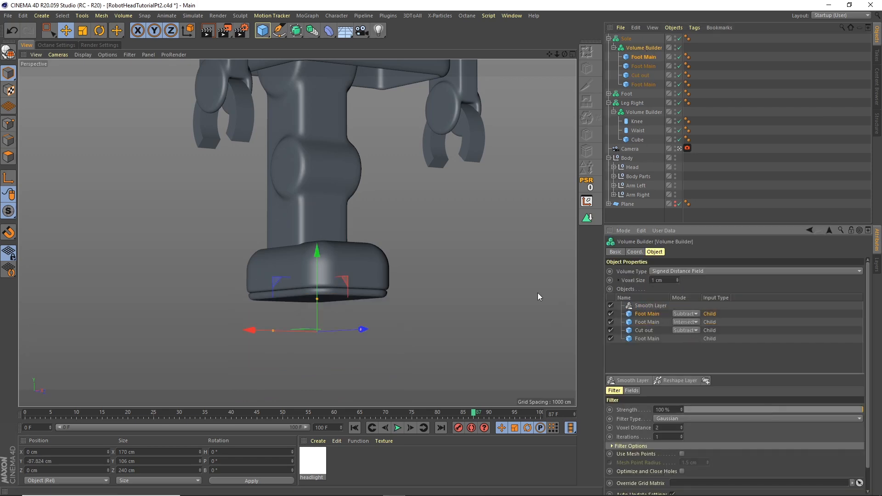
Step: Lower the subtracting Foot Main cube to a Y position of about -93 cm and collapse the Sole hierarchy
left_click_drag(319, 255, 319, 258)
left_click(636, 212)
left_click_drag(557, 54, 591, 69)
left_click(609, 38)
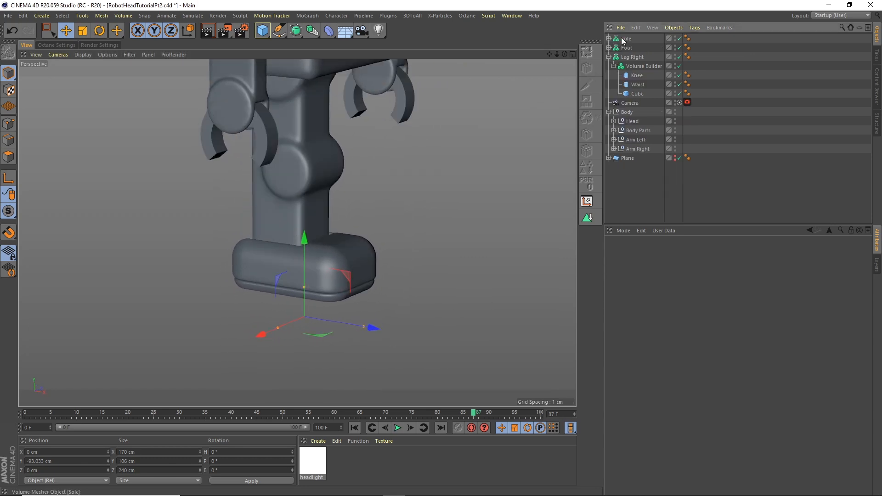
Step: Group the Sole and Foot meshers under a null named Foot and shift the group slightly forward relative to the leg
left_click(625, 39)
left_click_drag(452, 181, 425, 201, "alt")
left_click(627, 48, "ctrl")
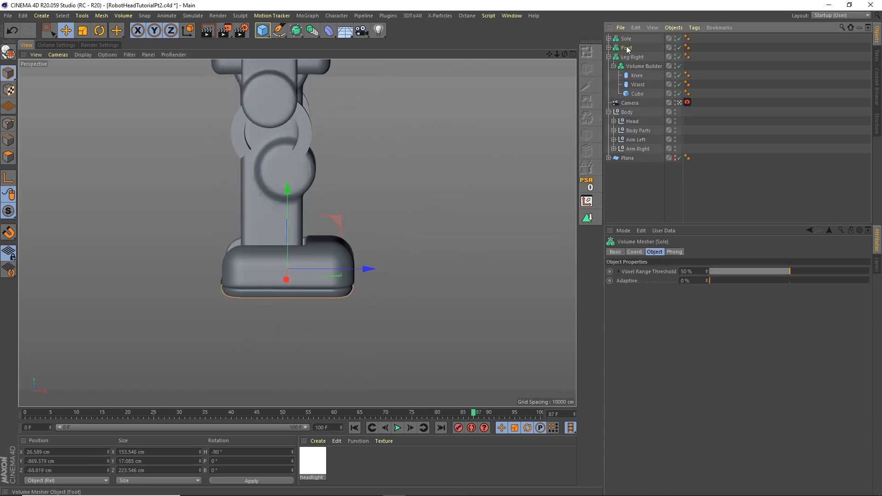
left_click(673, 27)
left_click(694, 142)
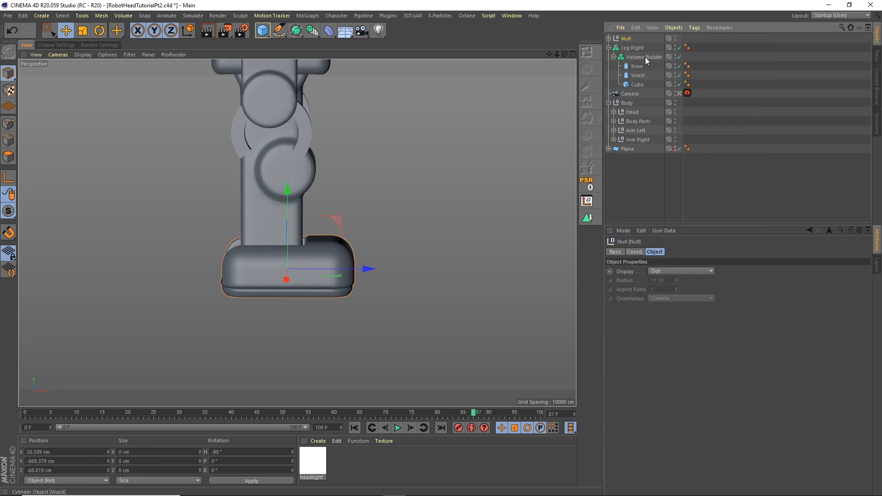
double_click(628, 38)
type("Foot")
key("Return")
left_click_drag(352, 269, 360, 271)
left_click_drag(565, 54, 318, 226)
Step: Make the cube in Leg Right's Volume Builder editable and disable the Leg Right mesher and its Volume Builder
left_click(638, 85)
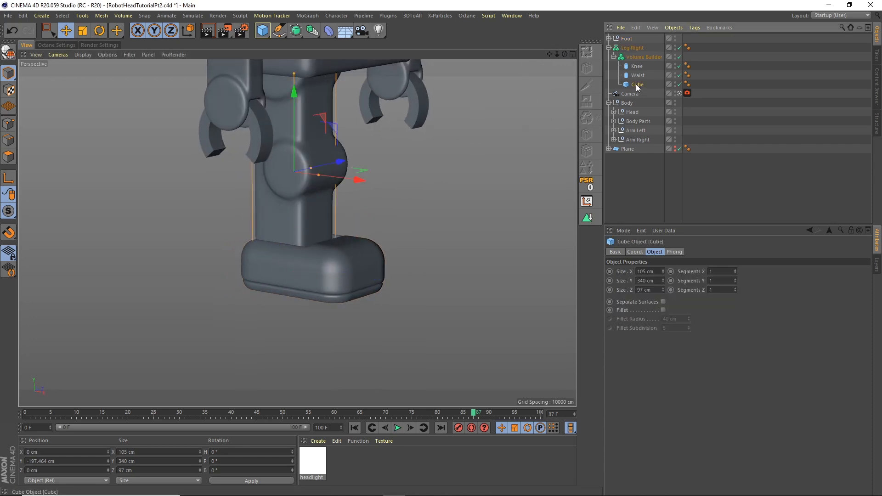
key("c")
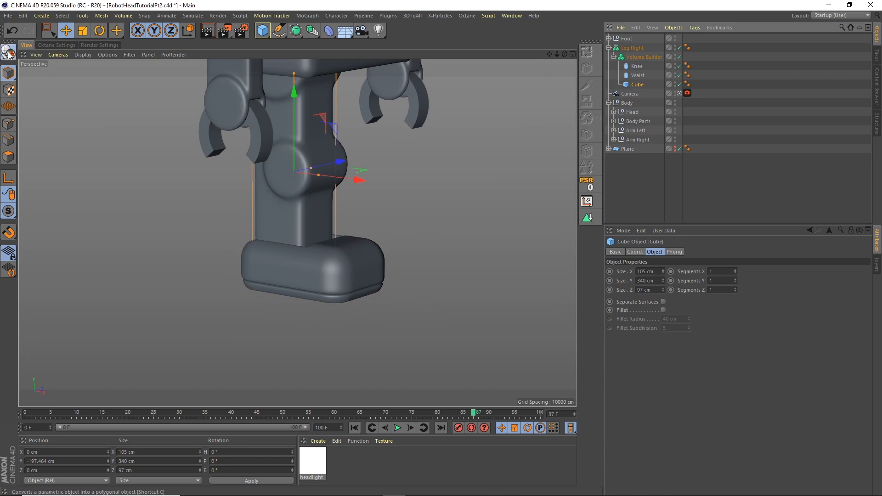
left_click(680, 47)
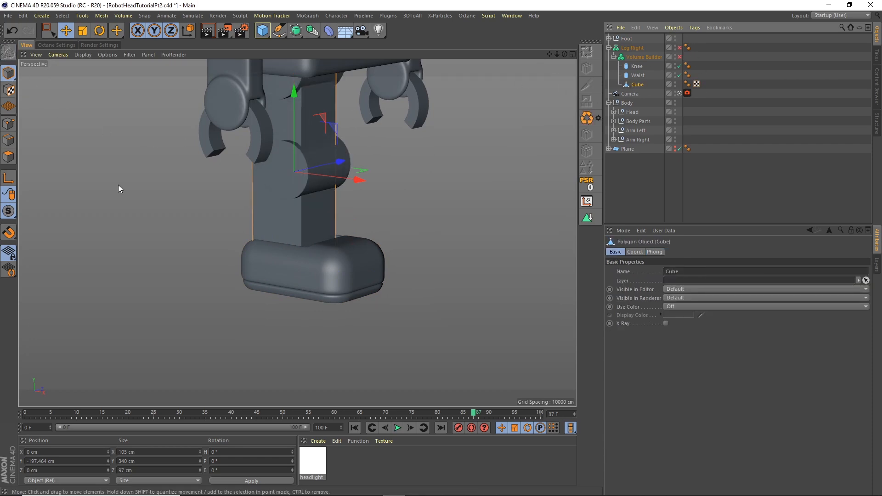
Step: Add a horizontal loop cut around the leg cube below the knee, at about 67% of its height
left_click(8, 157)
key("k")
key("l")
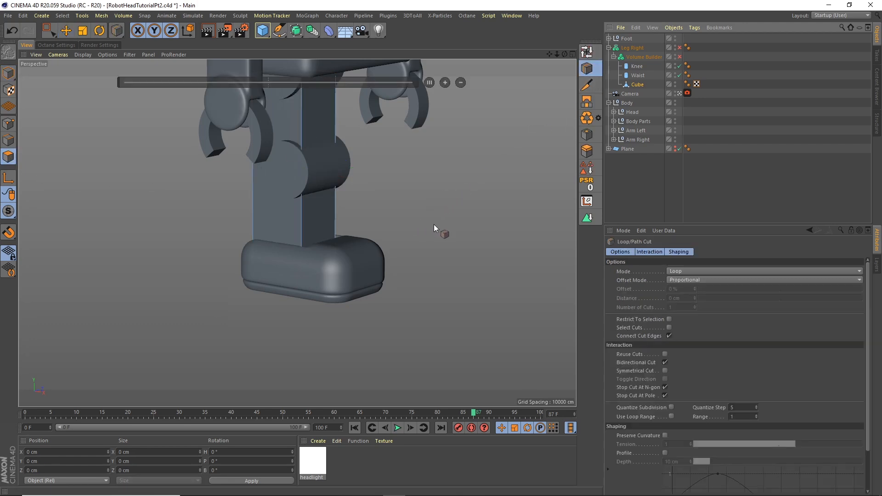
left_click(302, 212)
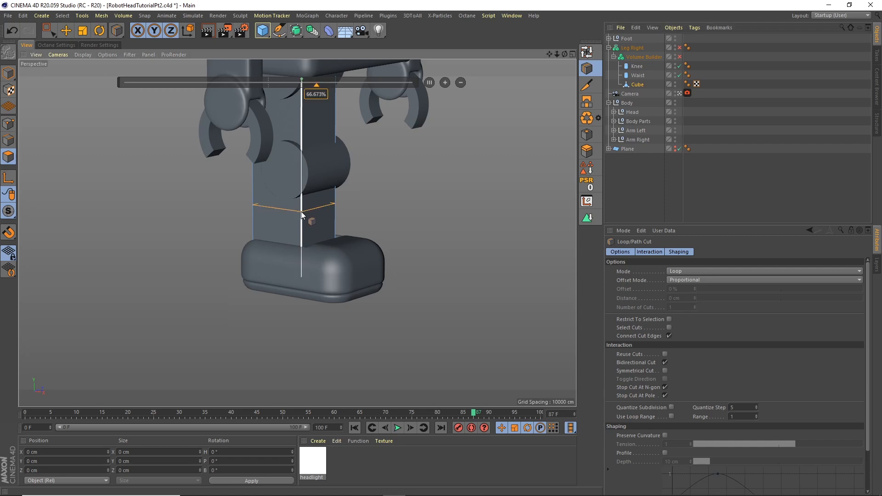
left_click_drag(460, 219, 360, 217, "alt")
left_click_drag(132, 146, 63, 123, "alt")
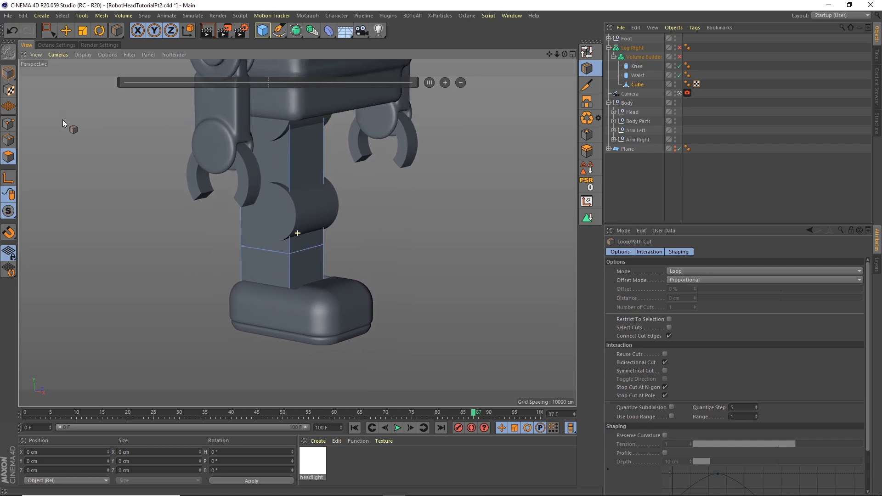
Step: Move the leg cube's lower front edge forward to an X position of about 78 cm so the shin slants toward the toe
left_click(65, 30)
left_click_drag(275, 242, 370, 294, "alt")
middle_click_drag(345, 276, 293, 233, "alt")
left_click(8, 140)
left_click(258, 279)
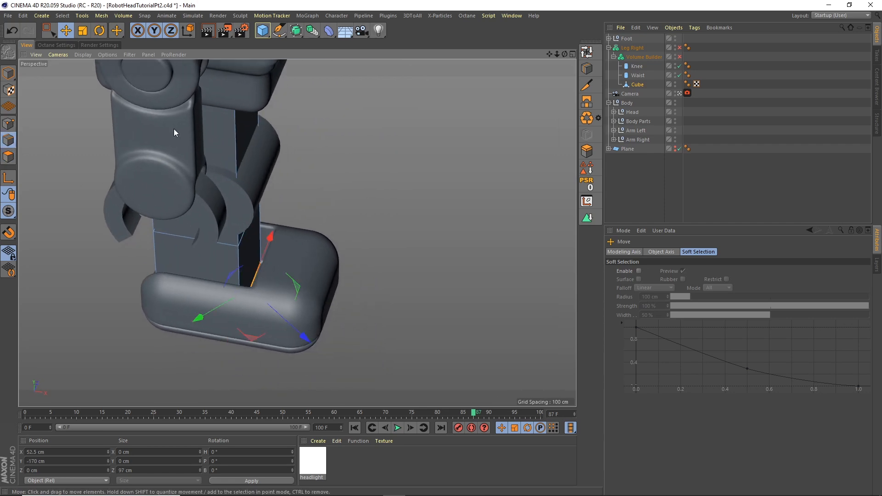
left_click(572, 54)
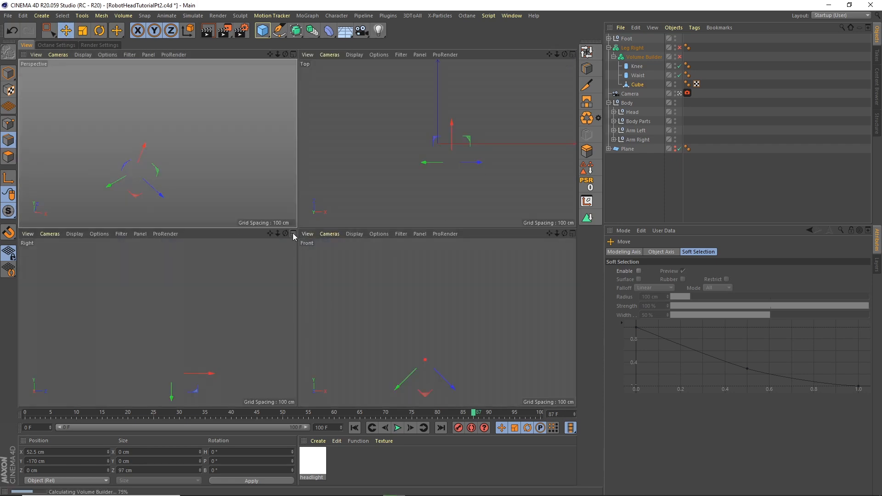
left_click(573, 234)
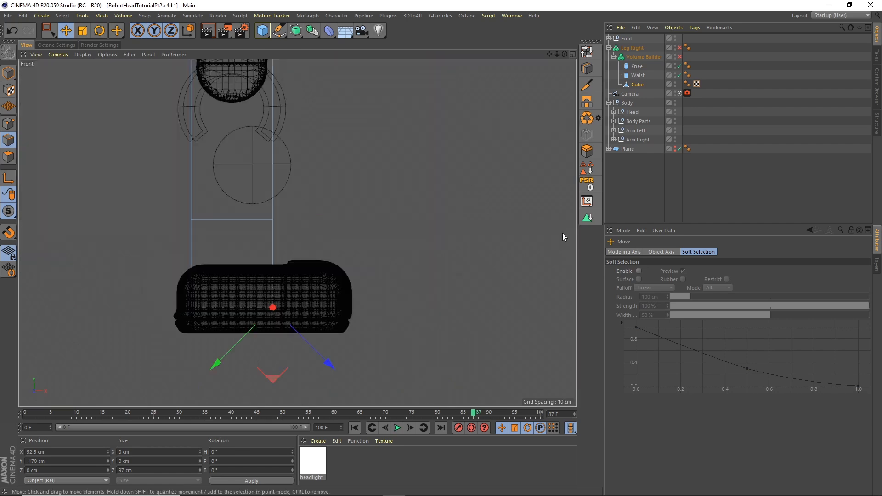
scroll(300, 294, "up", 3)
left_click_drag(261, 341, 297, 341)
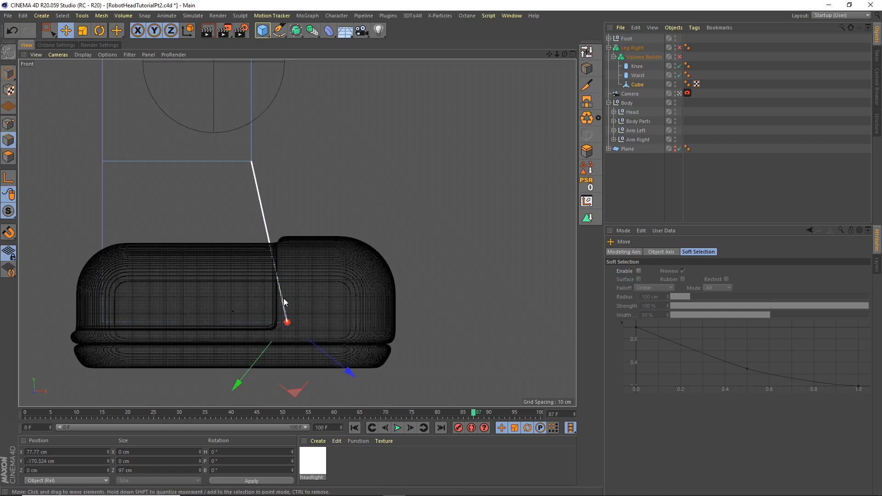
left_click(573, 54)
left_click(293, 54)
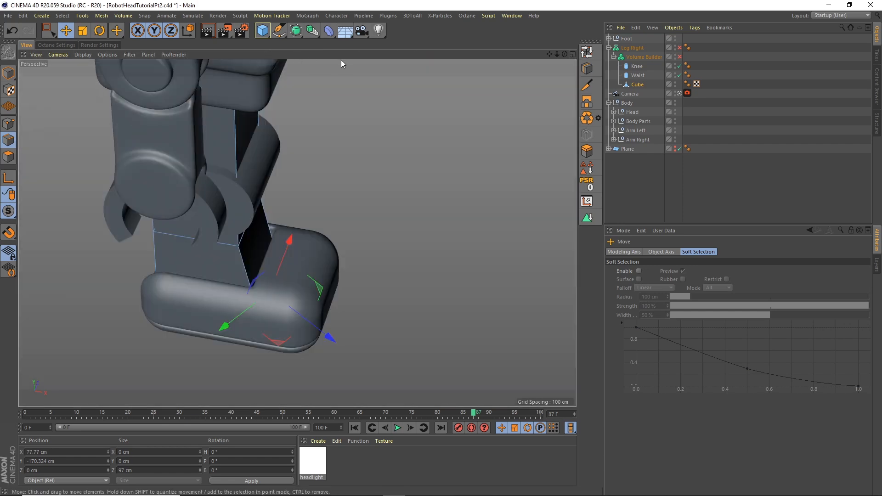
Step: Re-enable the Leg Right mesher and its Volume Builder, and collapse the Leg Right hierarchy
left_click_drag(564, 53, 260, 150)
left_click_drag(400, 134, 376, 157, "alt")
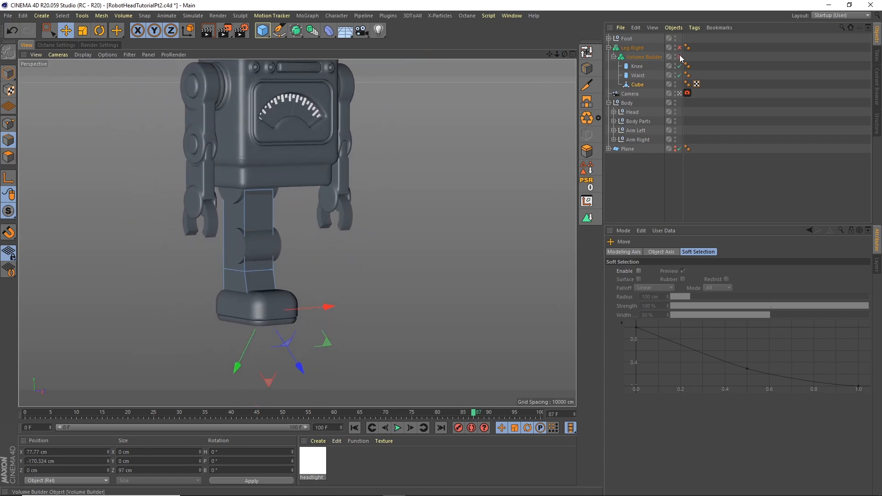
left_click(609, 48)
left_click(641, 48)
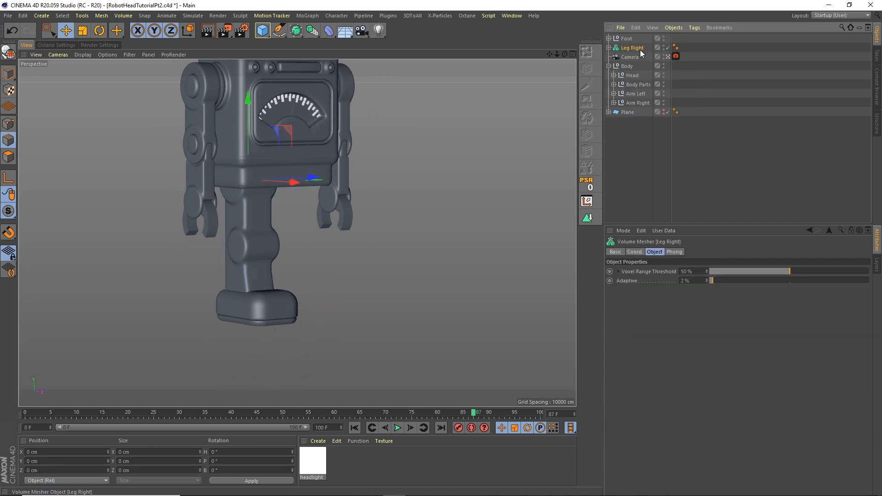
Step: Save the robot project file
left_click(609, 49)
left_click(609, 48)
mouse_move(565, 54)
left_mouse_down()
mouse_move(519, 56)
mouse_move(553, 53)
left_mouse_up()
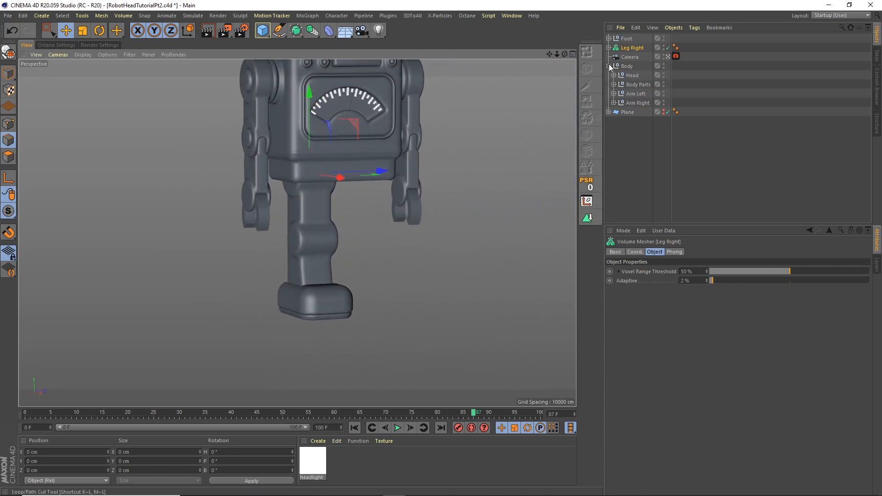
middle_click_drag(156, 105, 70, 91, "alt")
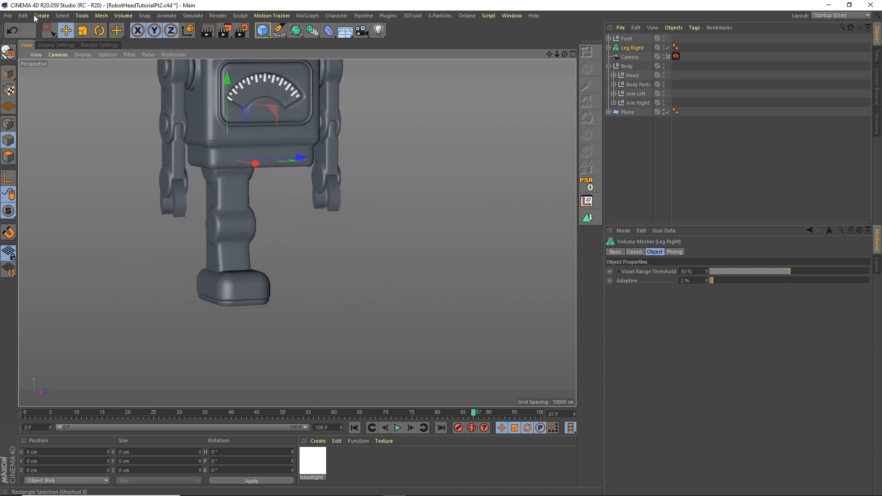
left_click(8, 16)
left_click(26, 90)
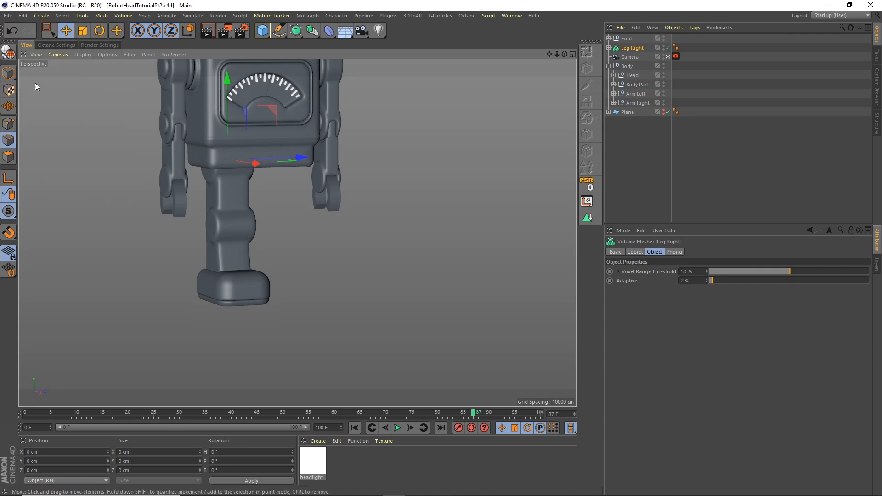
Step: Display the model in Gouraud Shading (Lines) and convert the Leg Right mesher to an editable polygon object
left_click(640, 48)
left_click(82, 54)
left_click(95, 69)
left_click(84, 55)
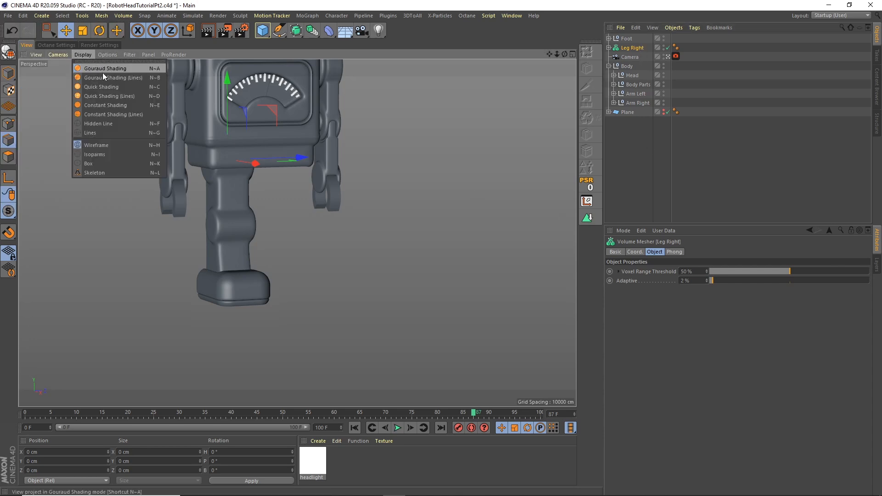
left_click(113, 78)
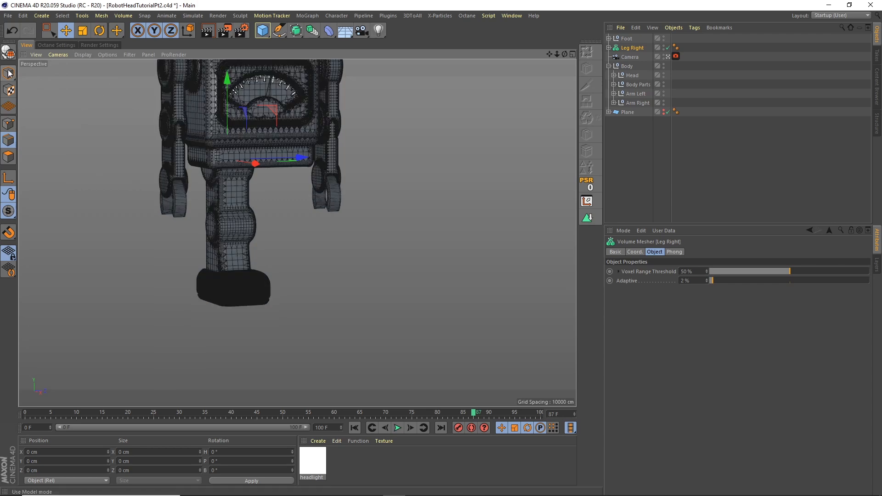
key("c")
Step: Set the Foot Volume Mesher's Adaptive value to 2% and convert it to an editable polygon object
left_click(609, 38)
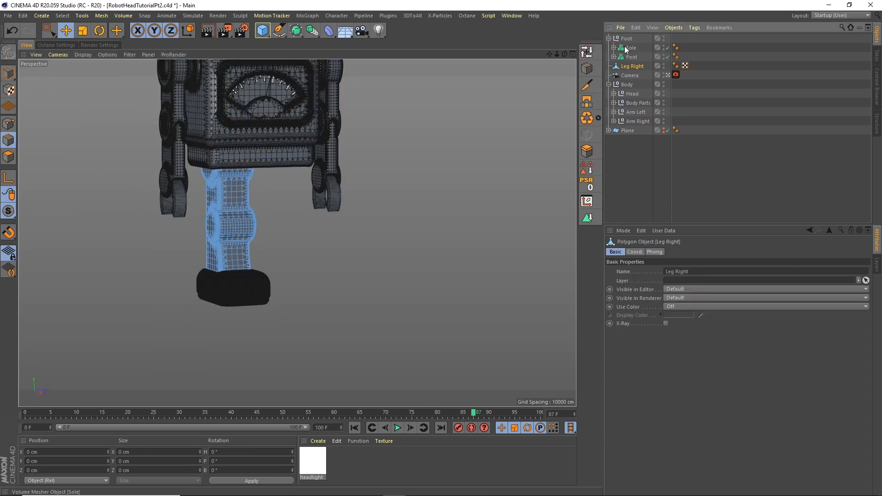
left_click(631, 47)
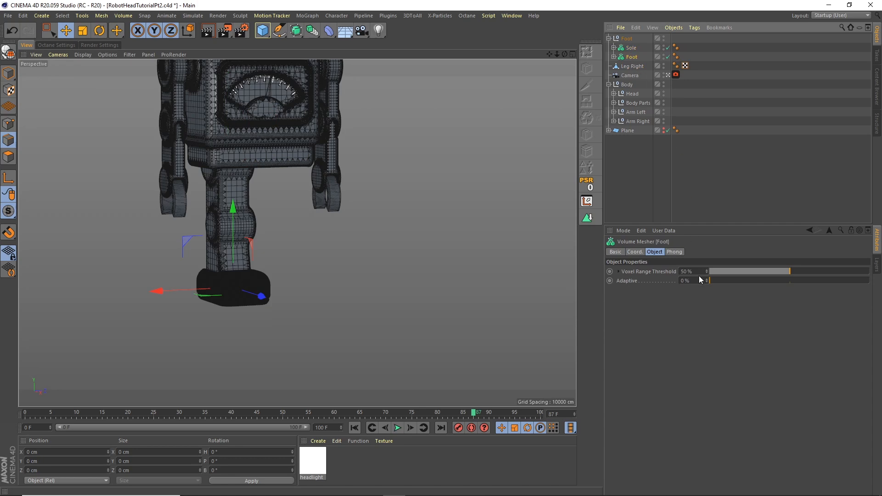
left_click_drag(695, 281, 645, 248)
key("Return")
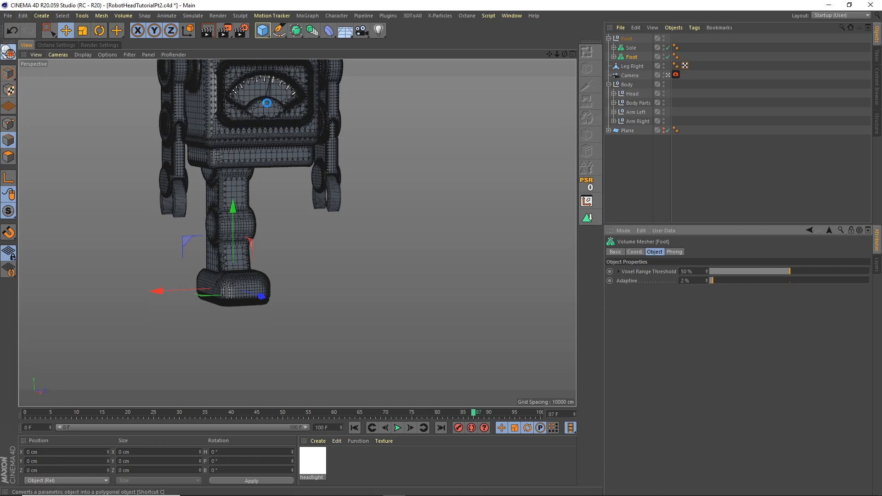
left_click(8, 52)
scroll(296, 232, "up", 2)
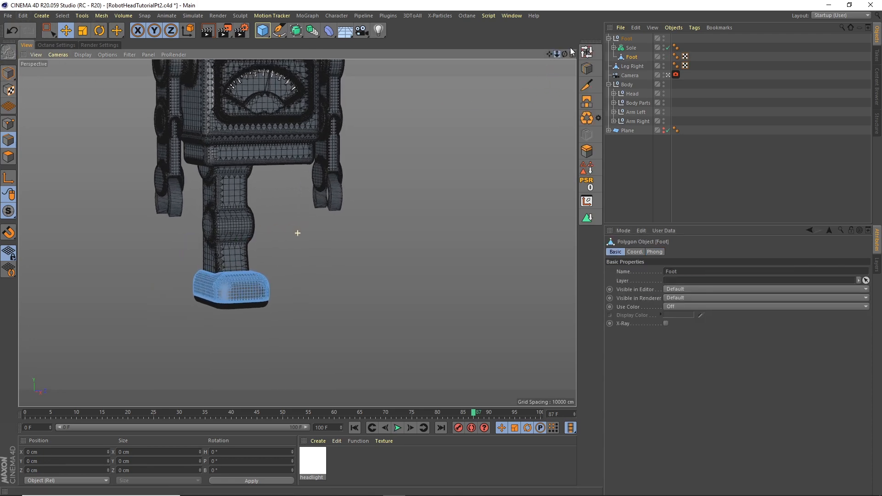
Step: Collapse the Foot group and make it a child of Leg Right
left_click(630, 206)
left_click(609, 39)
left_click(626, 38)
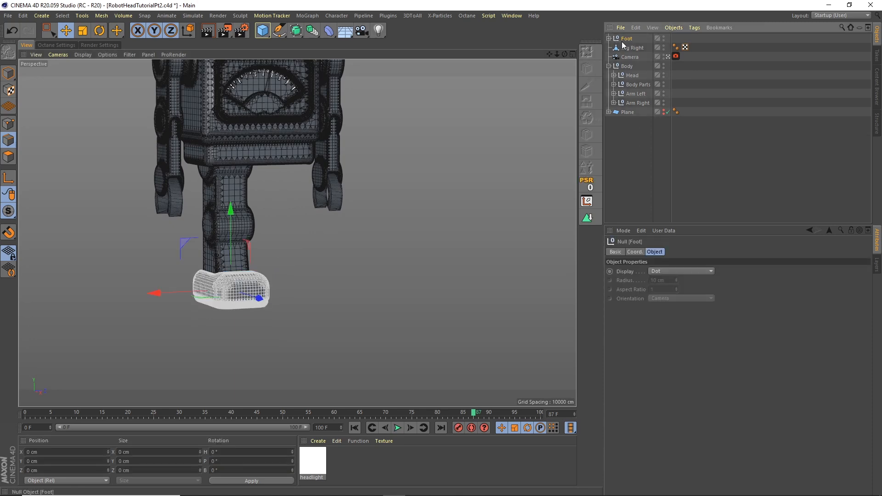
left_click_drag(632, 50, 633, 49)
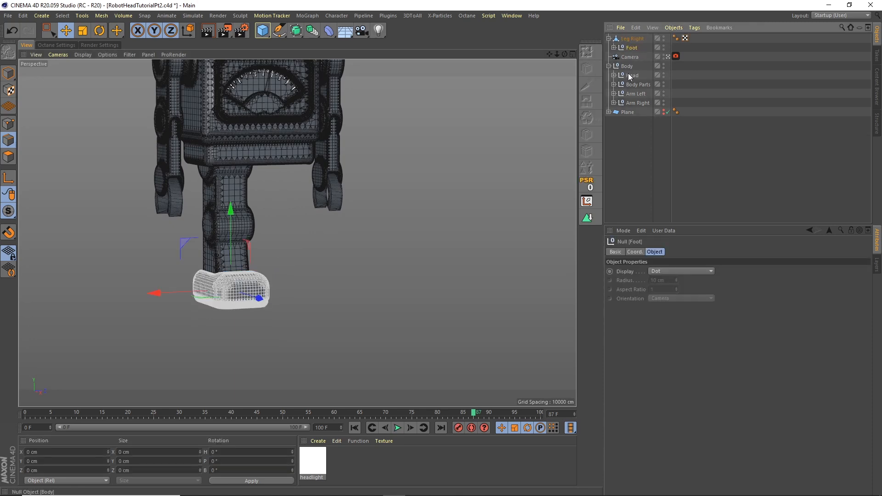
Step: Duplicate Leg Right with its foot as a whole object and rename the copy as Leg Left
left_click(631, 40)
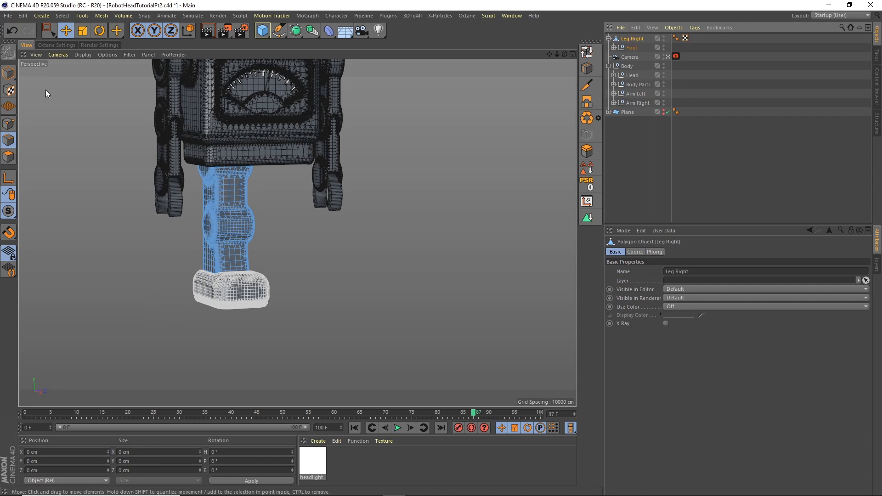
left_click(9, 73)
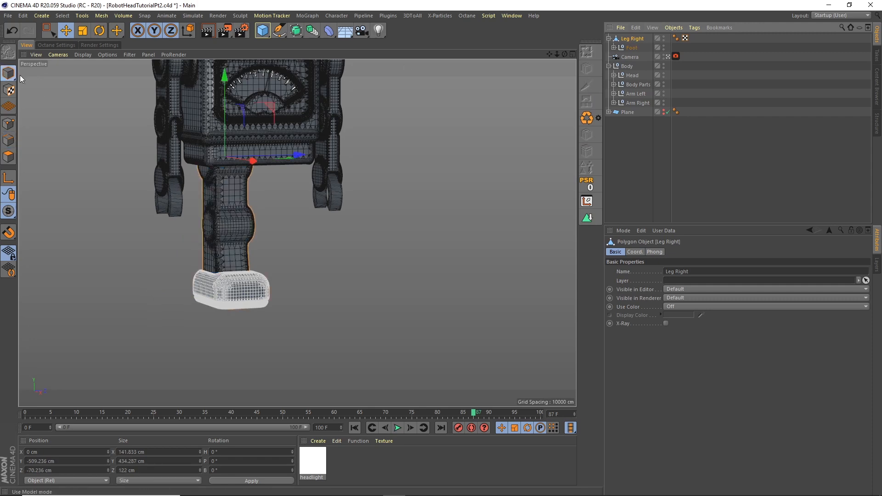
key("ctrl+c")
key("ctrl+v")
double_click(638, 38)
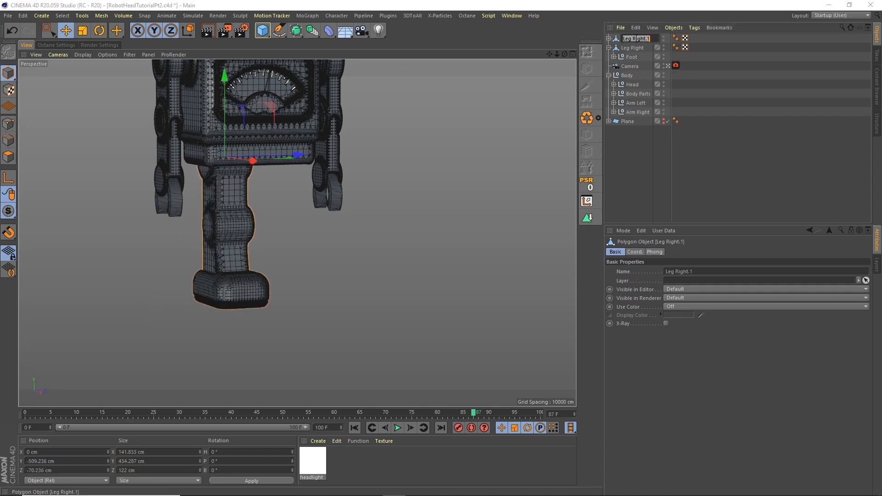
type("Leg Lef")
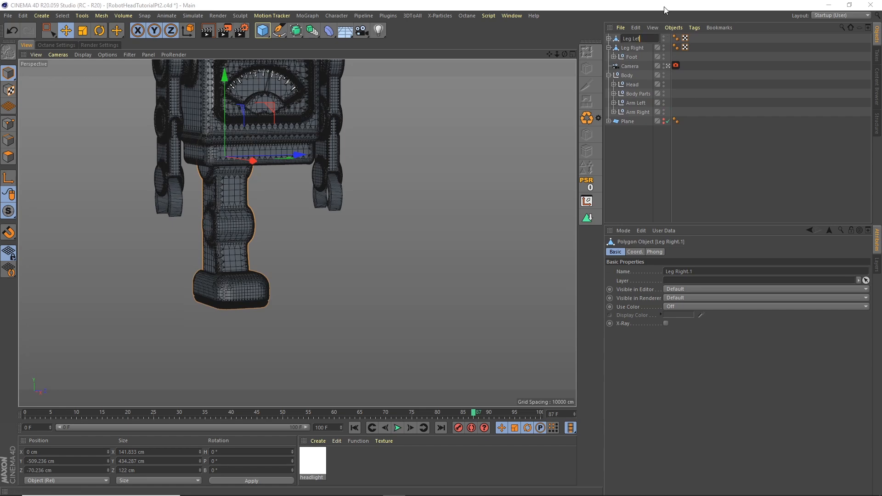
type("t")
key("Return")
Step: Move Leg Left sideways to a Z position of about 82 cm so it stands beside the right leg
left_click_drag(299, 155, 352, 145)
left_click_drag(363, 193, 329, 158, "alt")
scroll(277, 211, "up", 4)
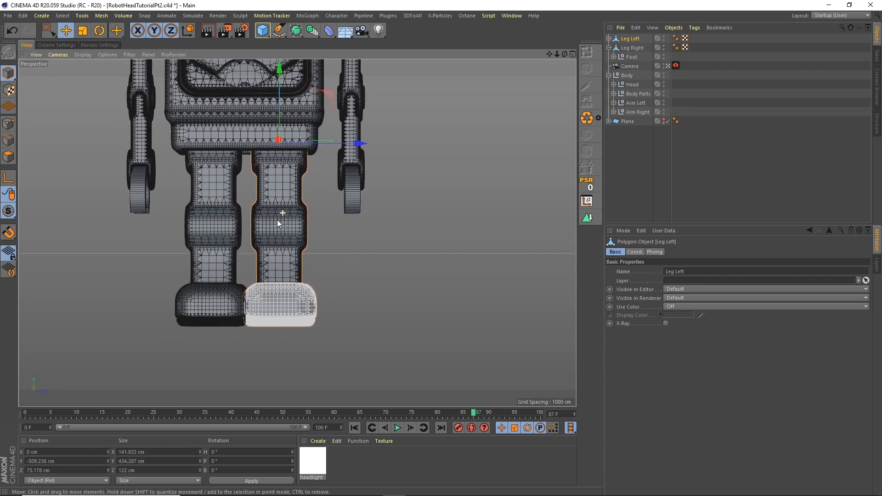
scroll(278, 224, "up", 3)
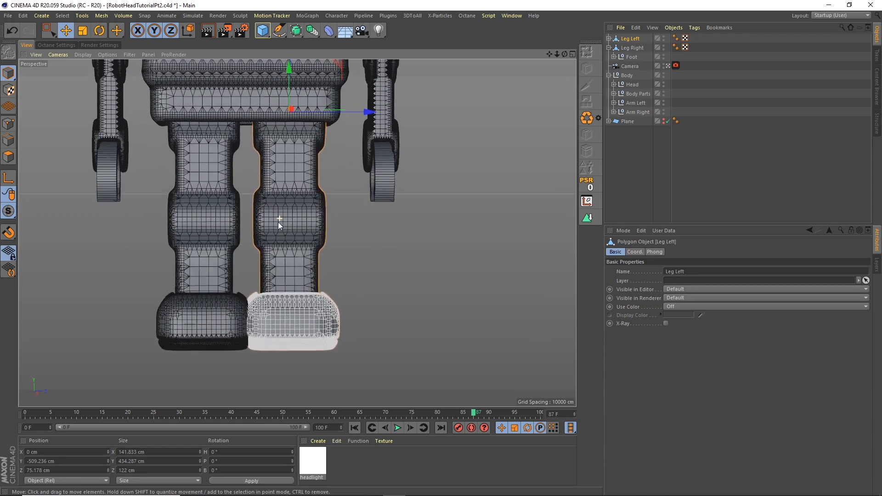
scroll(278, 216, "up", 4)
left_click_drag(343, 134, 346, 133)
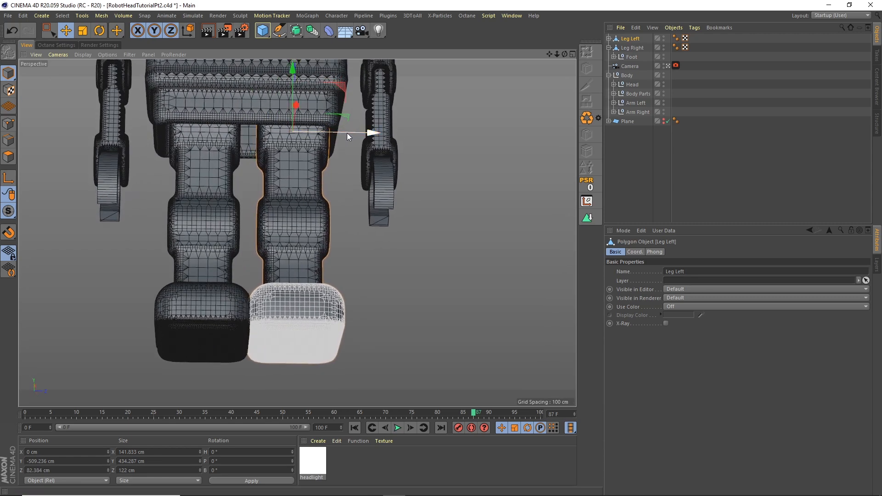
Step: Move Leg Right outward to a Z position of about -82 cm and Leg Left to about 80 cm
left_click(621, 49)
left_click_drag(288, 132, 283, 133)
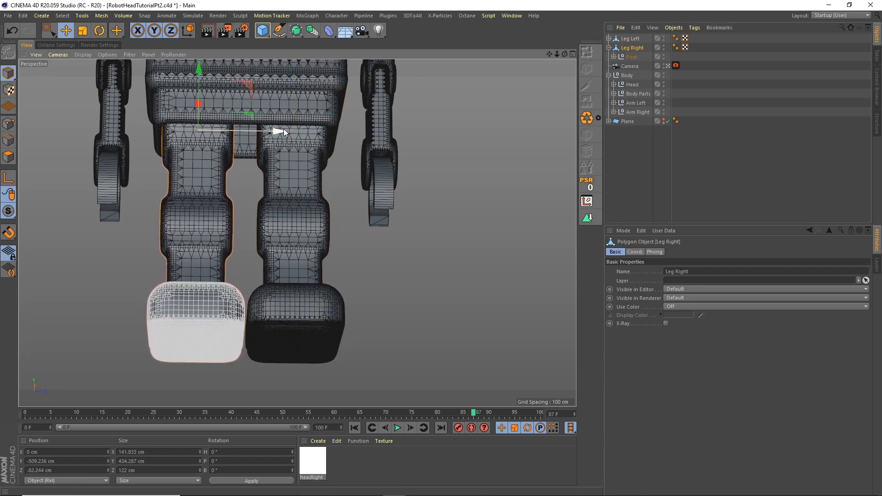
left_click(584, 55)
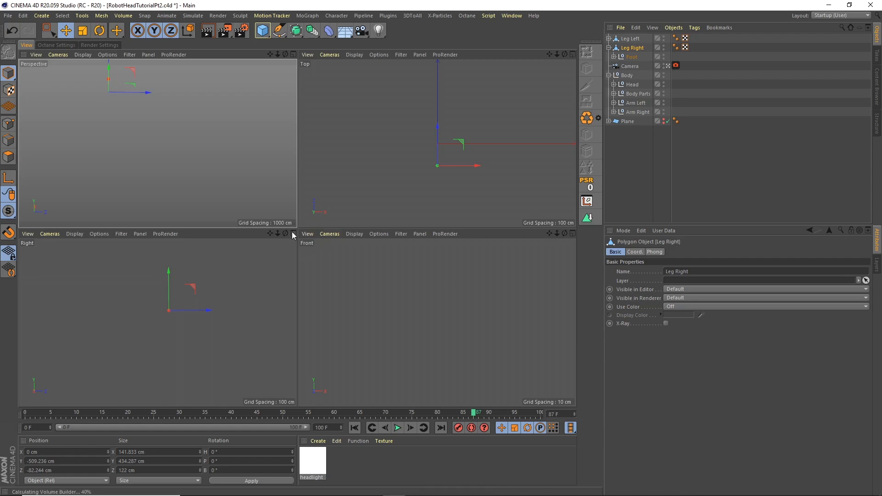
left_click(293, 234)
left_click_drag(569, 43, 578, 31)
middle_click_drag(512, 102, 385, 109, "alt")
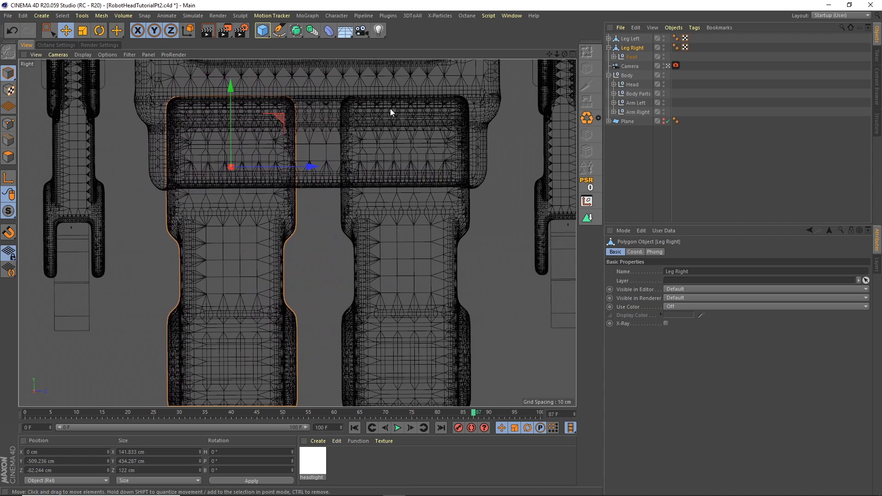
left_click(388, 115)
left_click_drag(477, 166, 484, 162)
left_click_drag(556, 54, 526, 82)
scroll(343, 298, "up", 5)
scroll(341, 228, "down", 8)
Step: Switch the perspective view to shaded display without wireframe lines and frame the whole robot at an angle
left_click(573, 54)
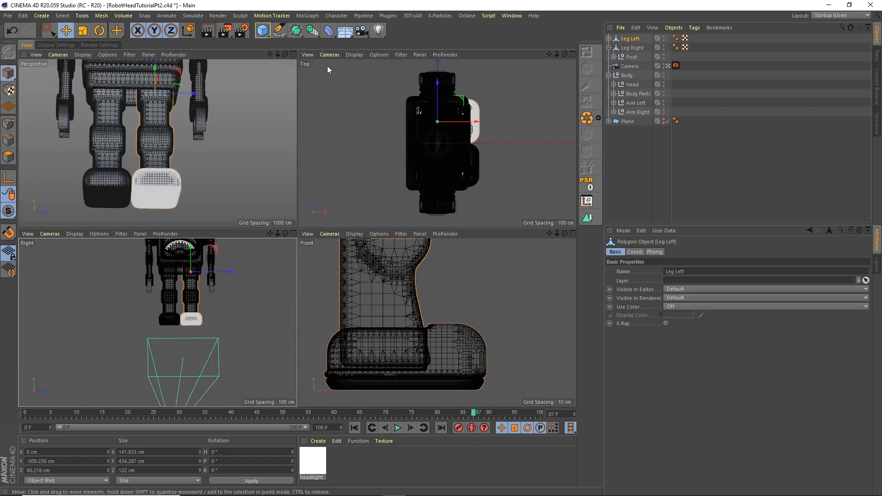
left_click(293, 54)
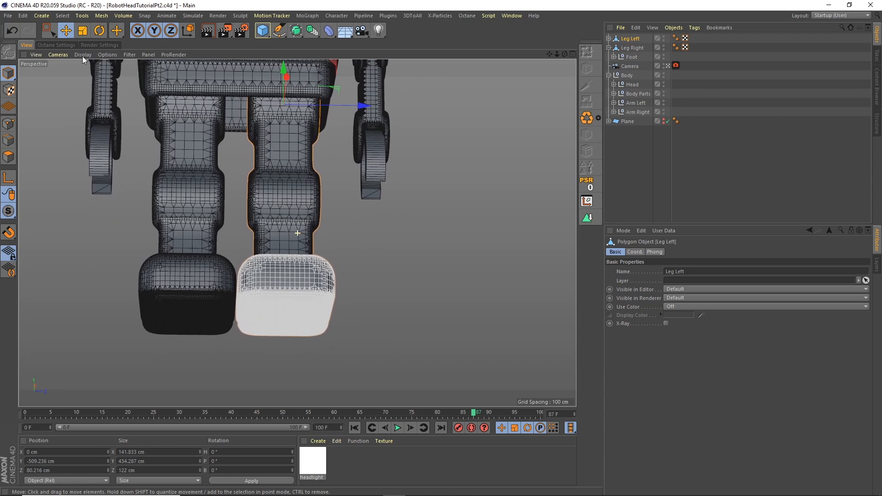
left_click(82, 54)
left_click(88, 65)
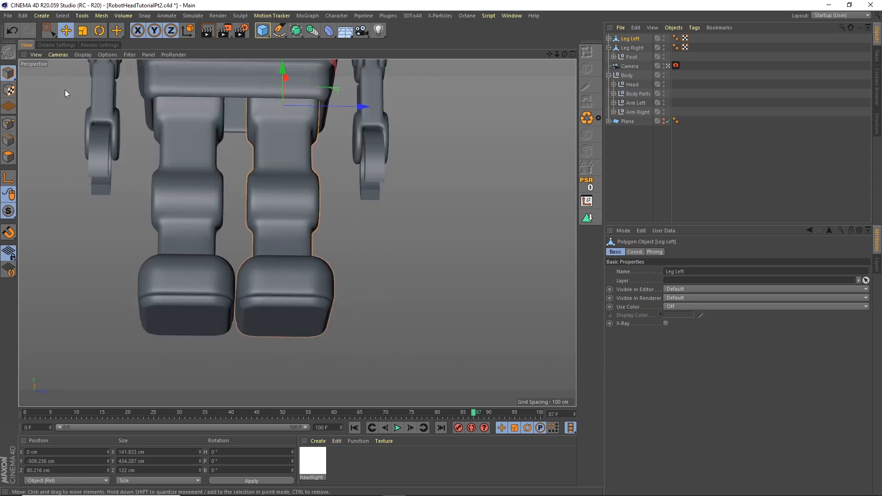
left_click_drag(566, 53, 590, 77)
left_click_drag(553, 59, 362, 202)
middle_click_drag(362, 147, 374, 224, "alt")
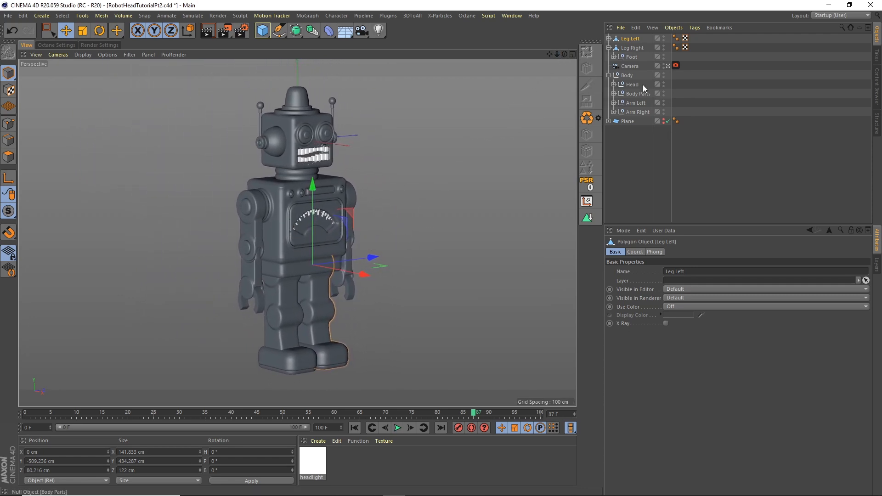
Step: Make the backdrop Plane visible and lower it to a Y position of about -903 cm beneath the robot's feet
left_click(664, 121)
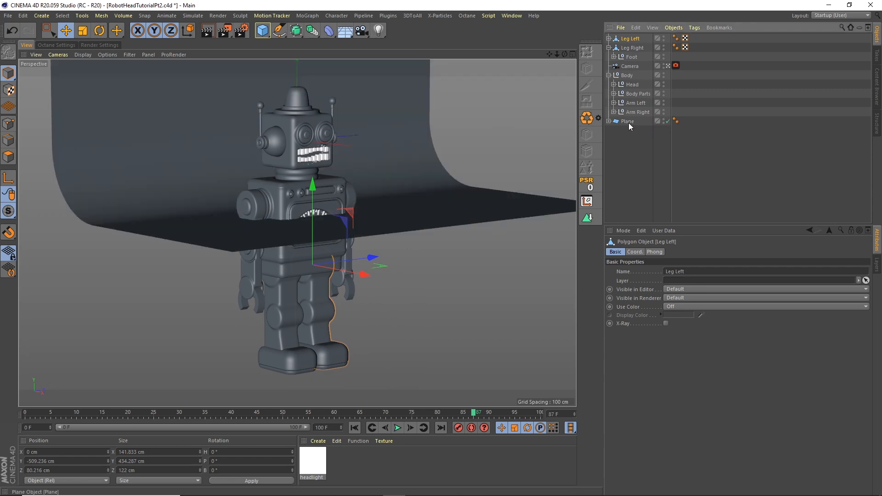
left_click(630, 123)
left_click_drag(283, 121, 289, 264)
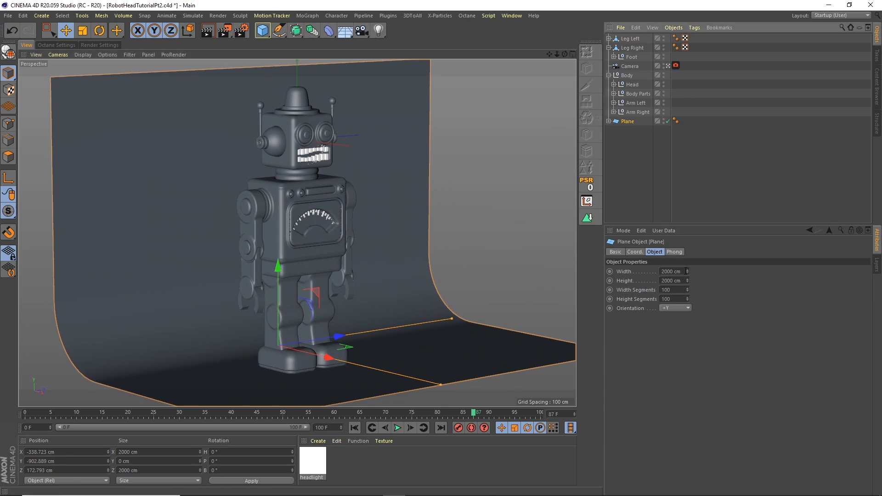
Step: Set the backdrop Plane's width and height to 4000 cm
left_click_drag(682, 271, 605, 204)
type("4000")
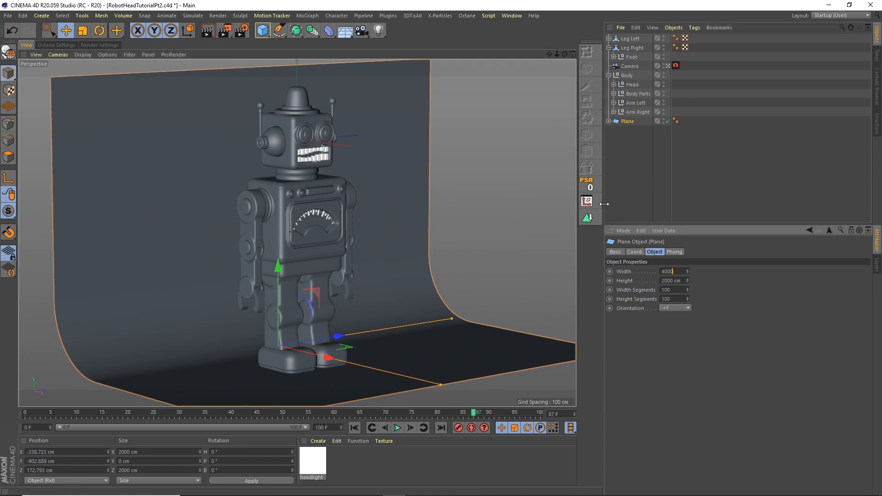
key("Tab")
type("4000")
key("Return")
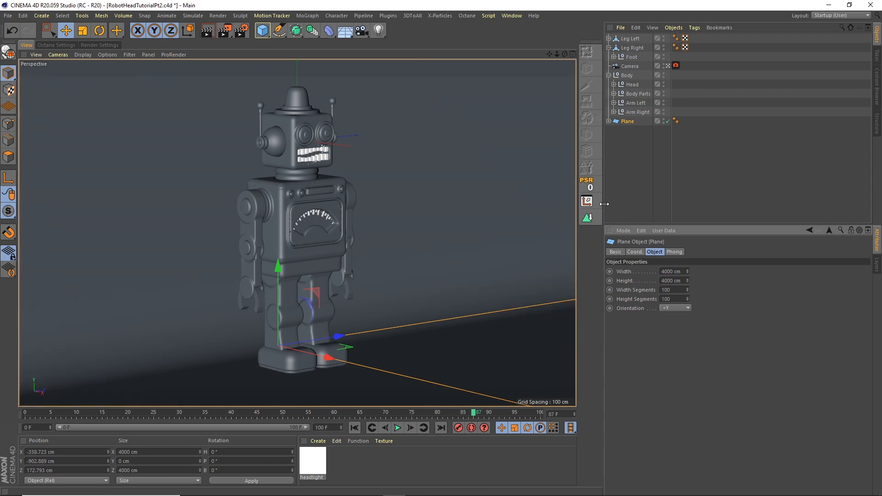
Step: Move the backdrop Plane to an X position of about -946 cm and set its width and height to 8000 cm
left_click_drag(352, 360, 256, 340)
left_click(679, 272)
type("8000")
key("Tab")
type("8000")
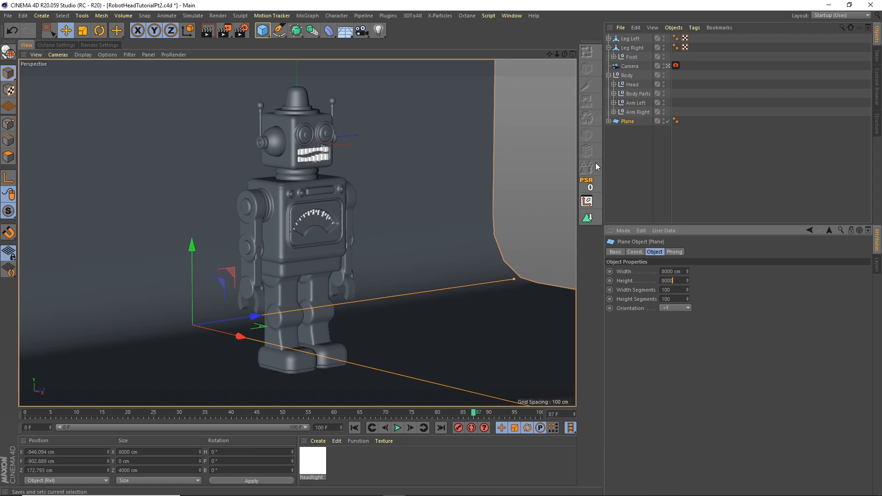
key("Tab")
left_click(624, 178)
mouse_move(558, 53)
left_mouse_down()
mouse_move(534, 78)
mouse_move(566, 56)
mouse_move(560, 68)
mouse_move(550, 58)
left_mouse_up()
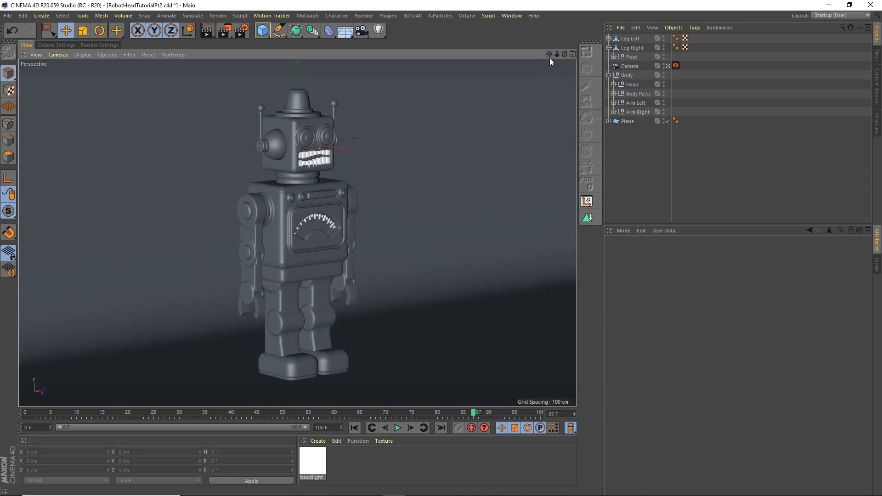